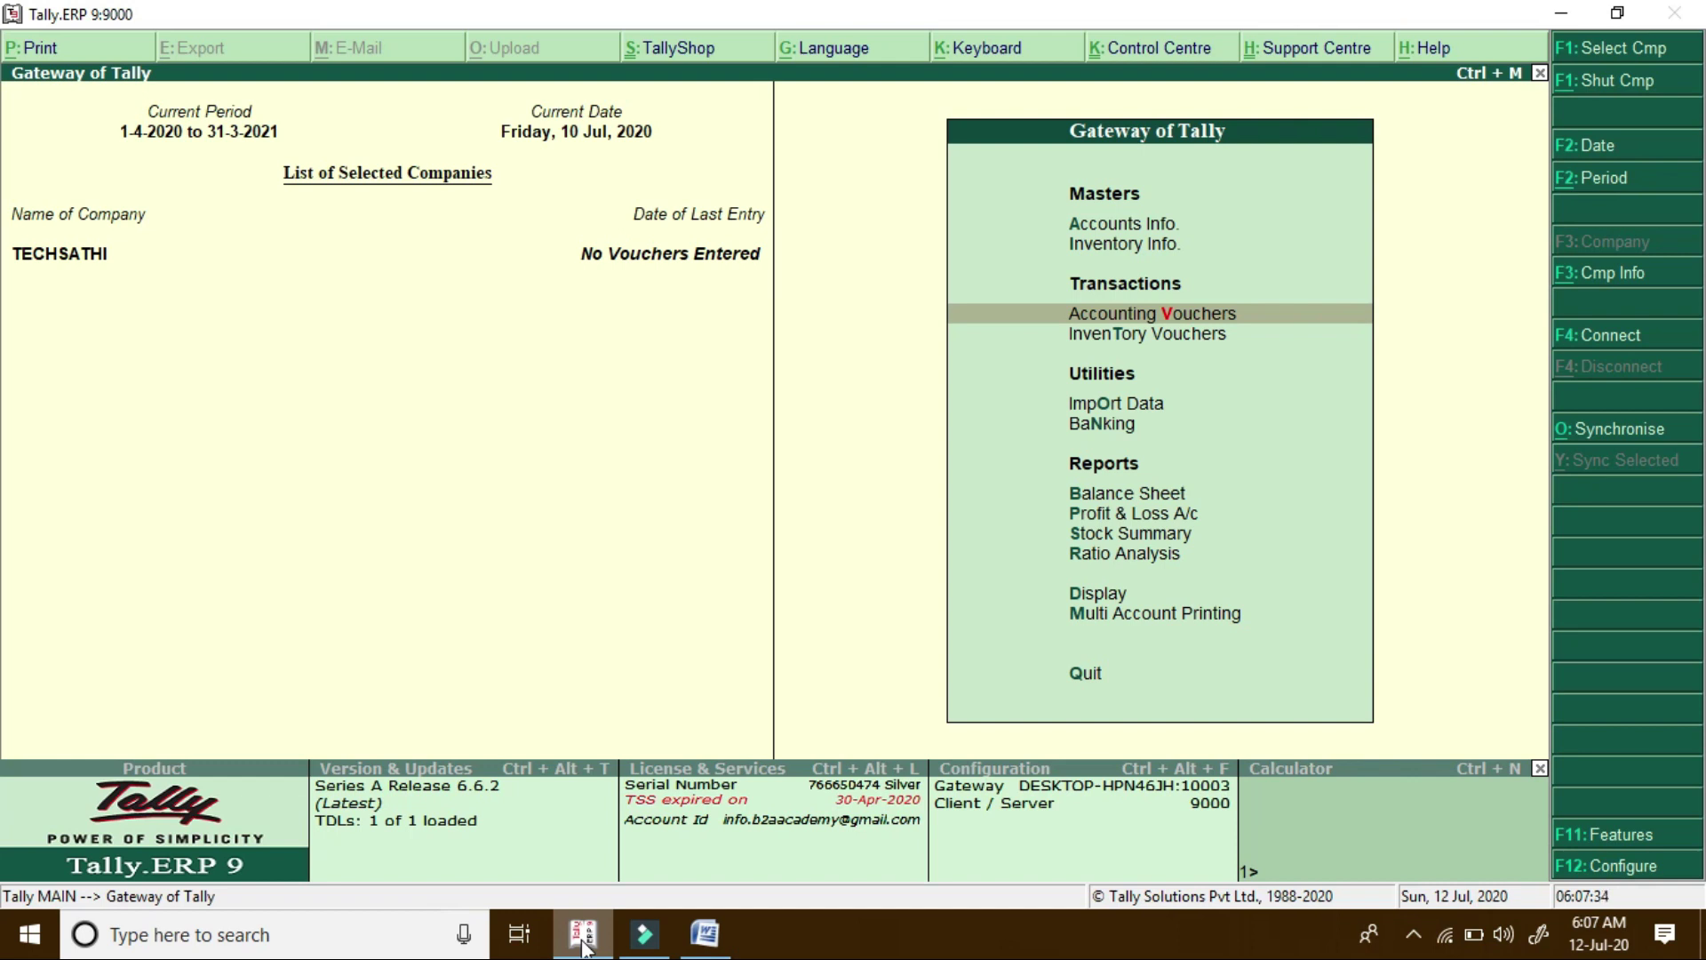
Open a new Sales voucher dated 10/7 (10-Jul-2020) and move to the party account field
{"action": "key", "text": "Return"}
{"action": "key", "text": "F2"}
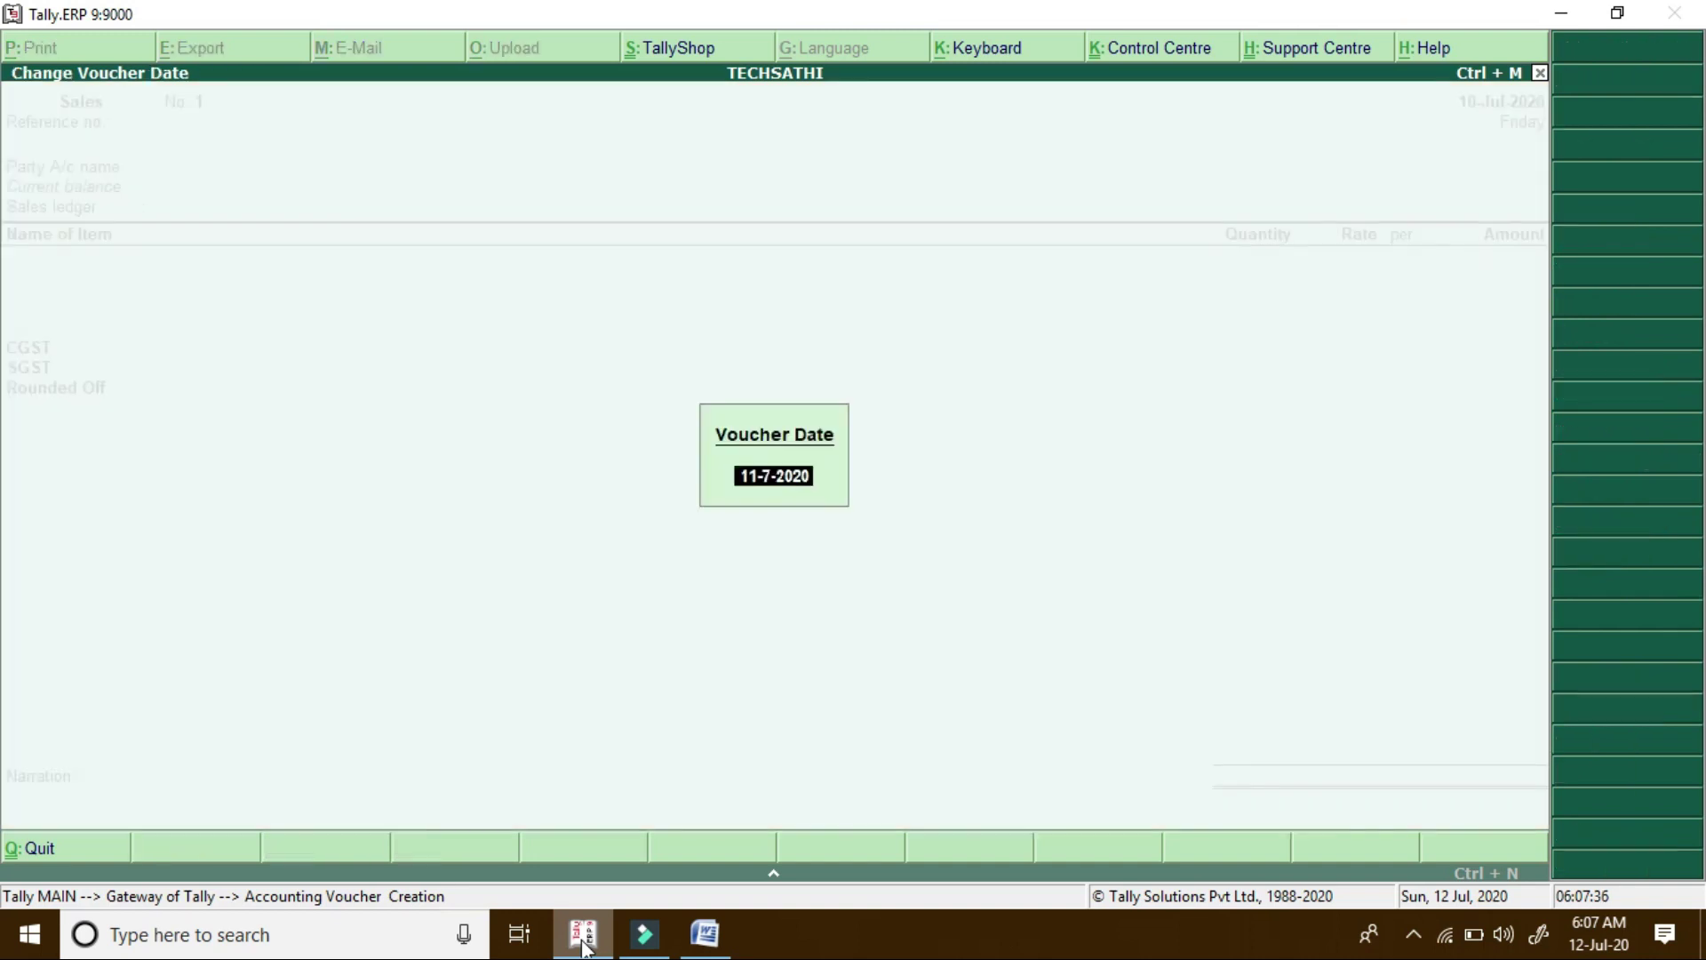
{"action": "type", "text": "10/7"}
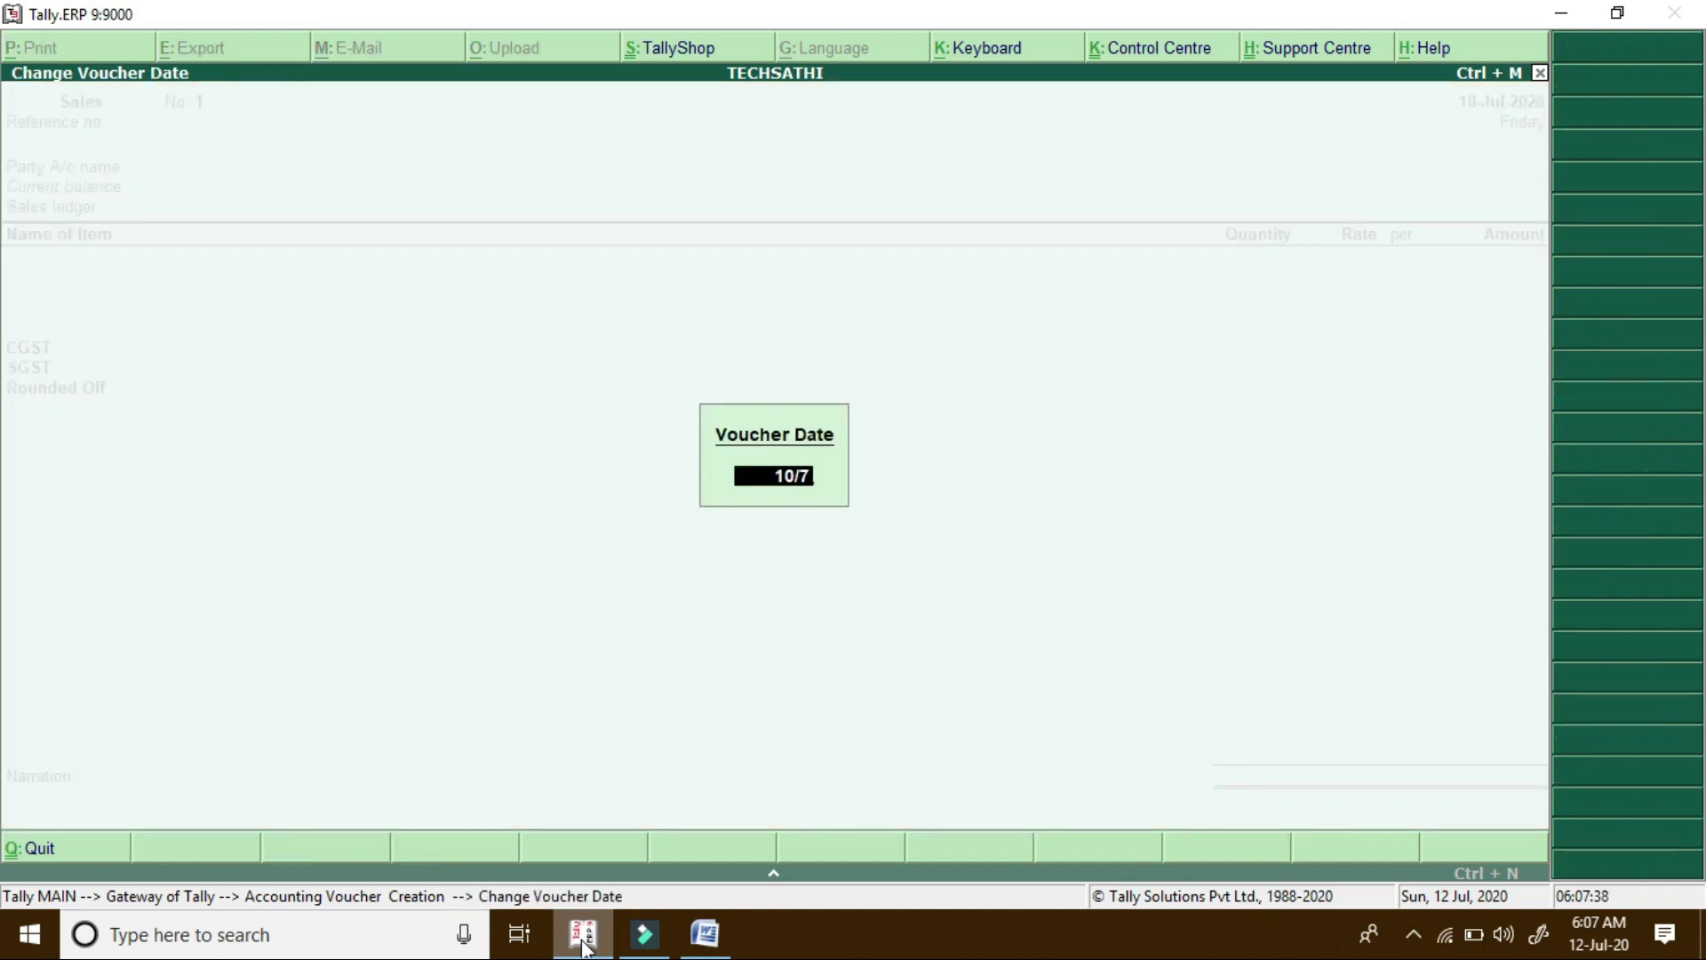
{"action": "key", "text": "Return"}
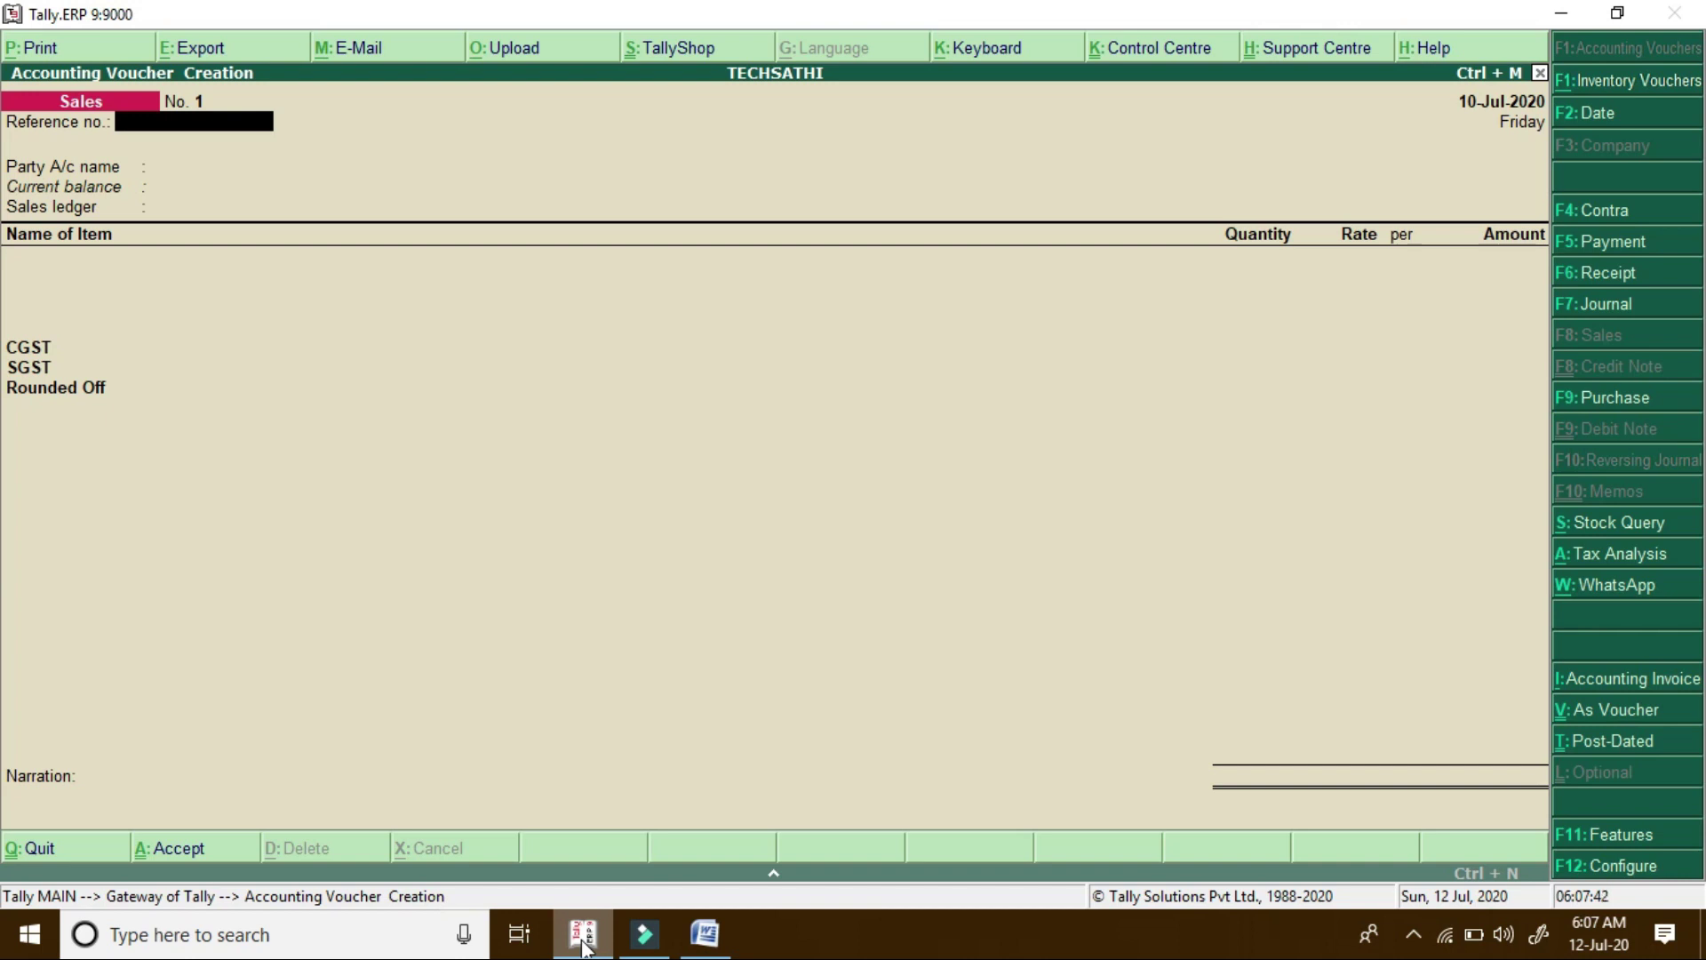
{"action": "key", "text": "Return"}
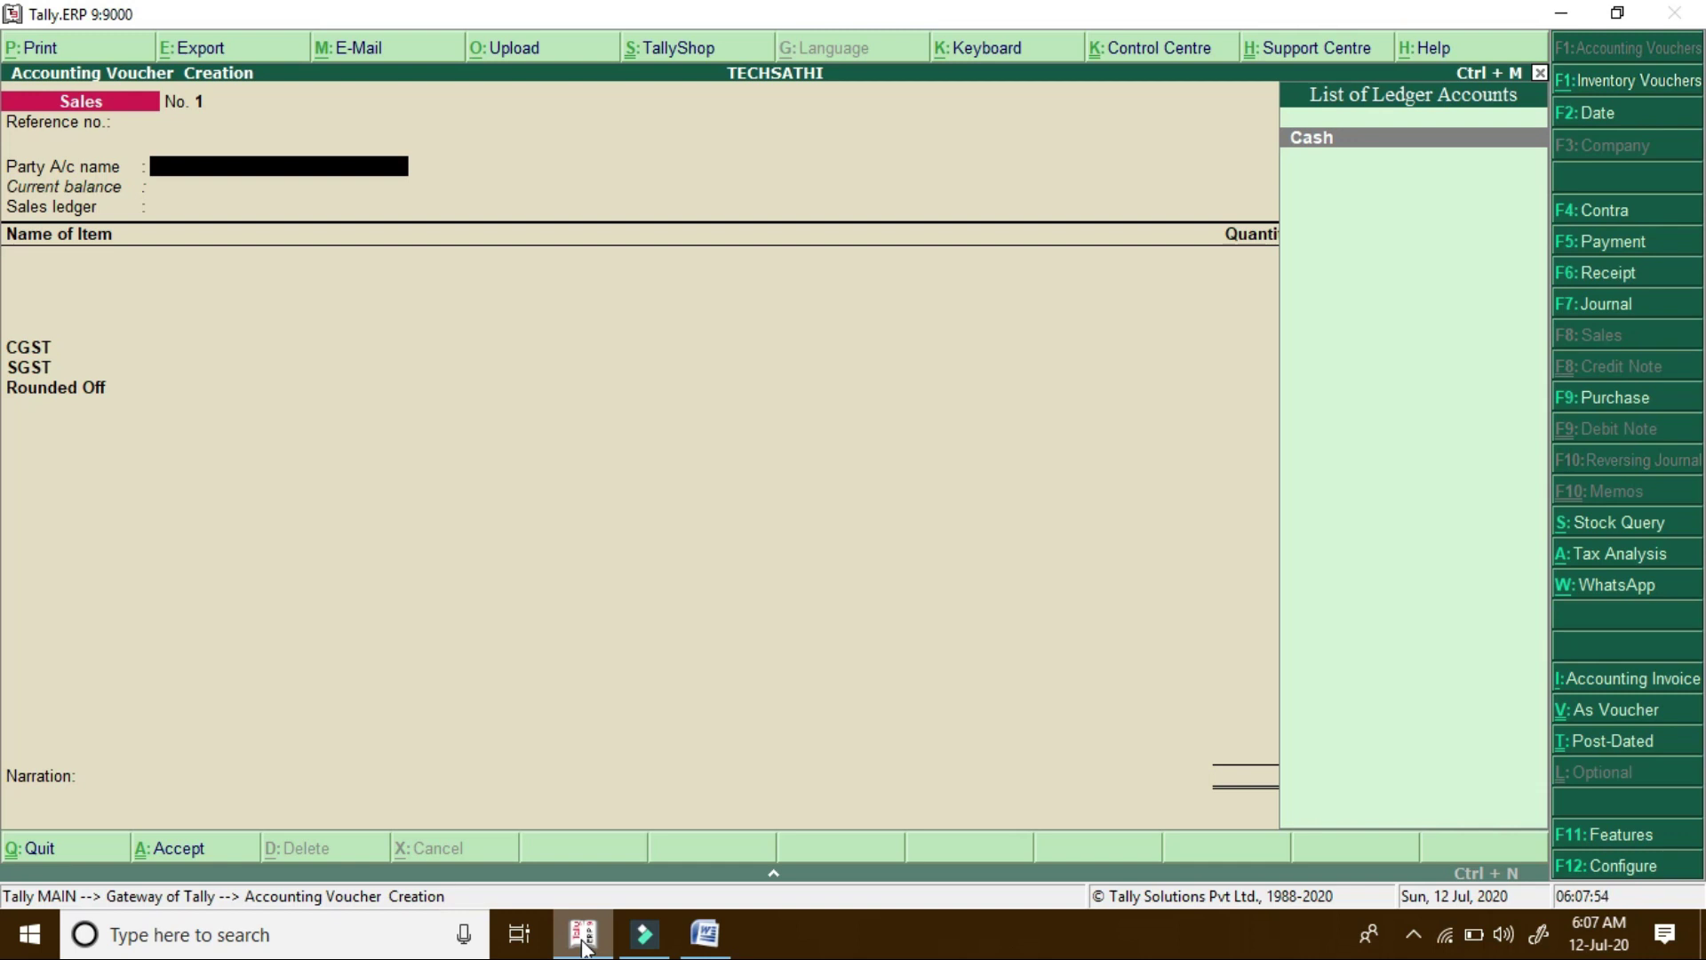
Create a ledger with the customer's name under Sundry Debtors, moving down to the phone fields
{"action": "key", "text": "alt+c"}
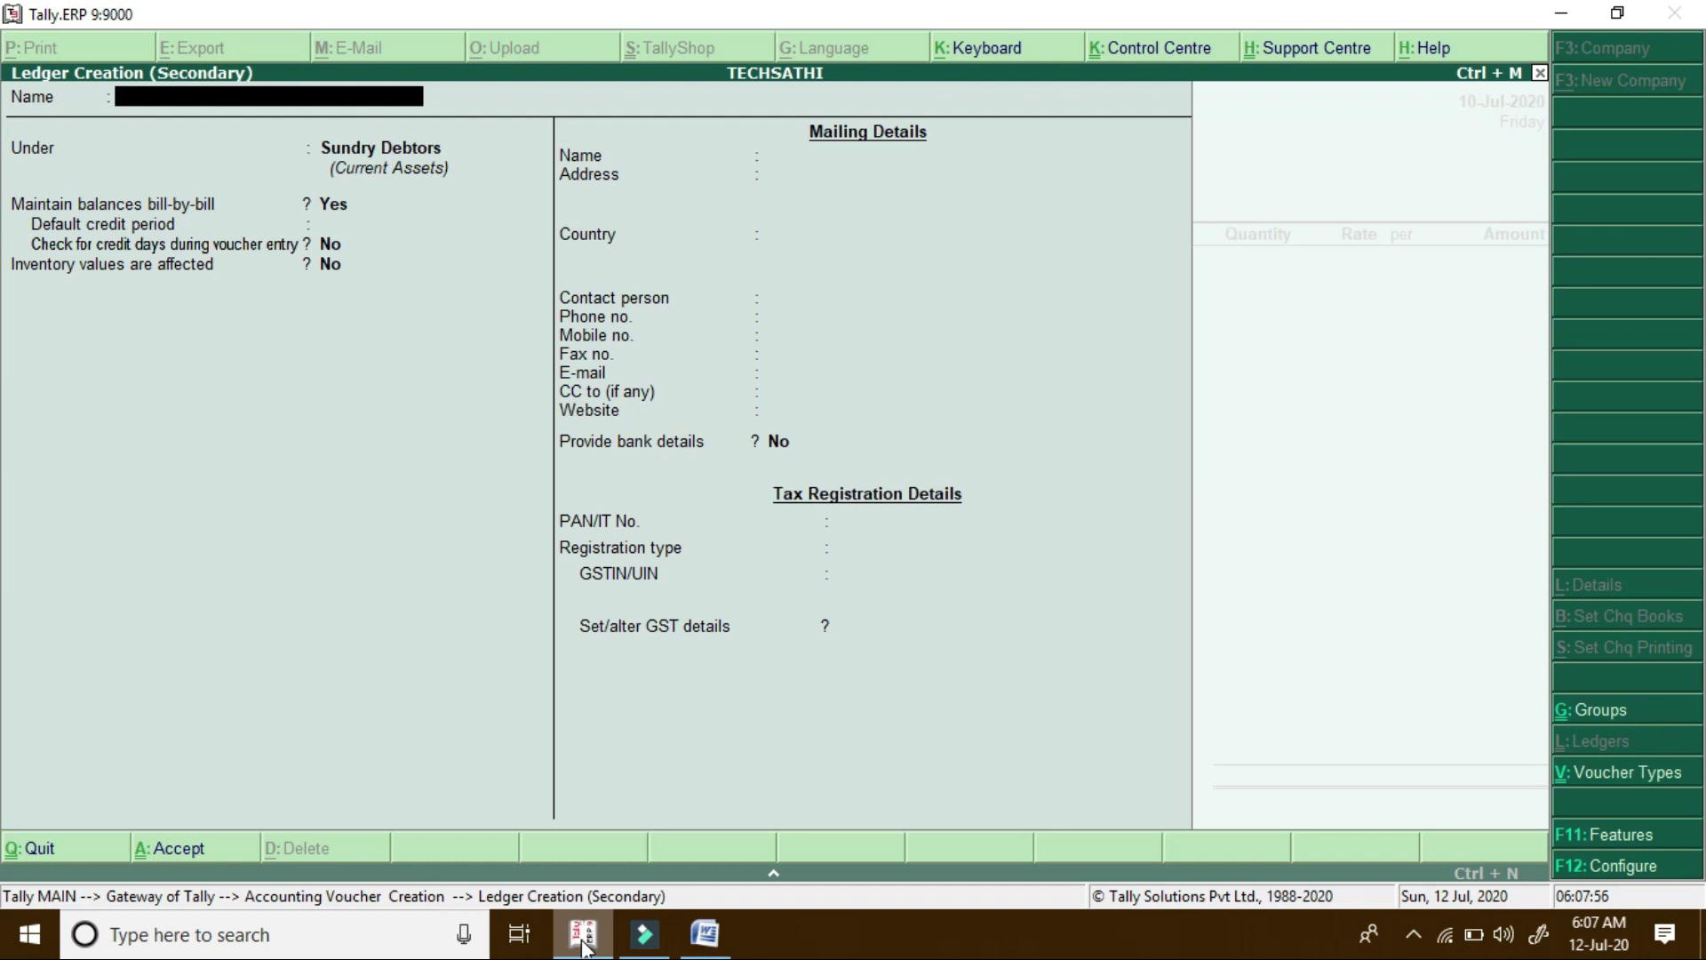
{"action": "key", "text": "Return"}
{"action": "key", "text": "Return"}
{"action": "key", "text": "Return"}
{"action": "key", "text": "Return"}
{"action": "key", "text": "Return"}
{"action": "key", "text": "Return"}
{"action": "key", "text": "Return"}
{"action": "key", "text": "Return"}
{"action": "key", "text": "Return"}
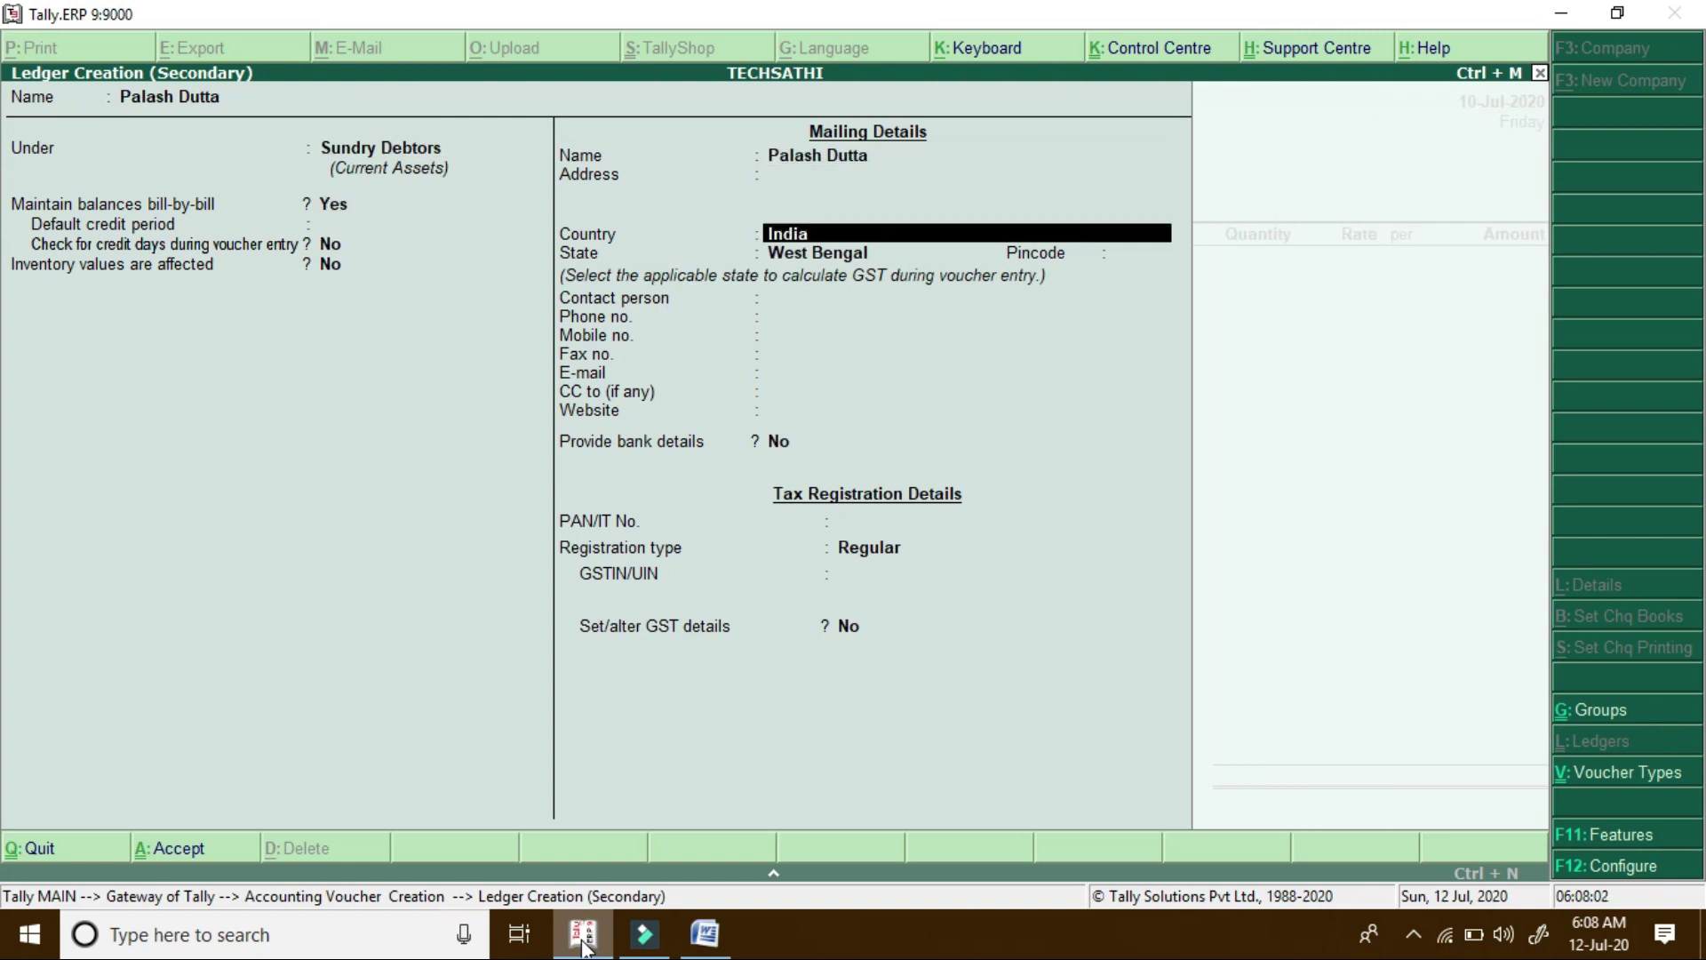
{"action": "key", "text": "Return"}
{"action": "key", "text": "Return"}
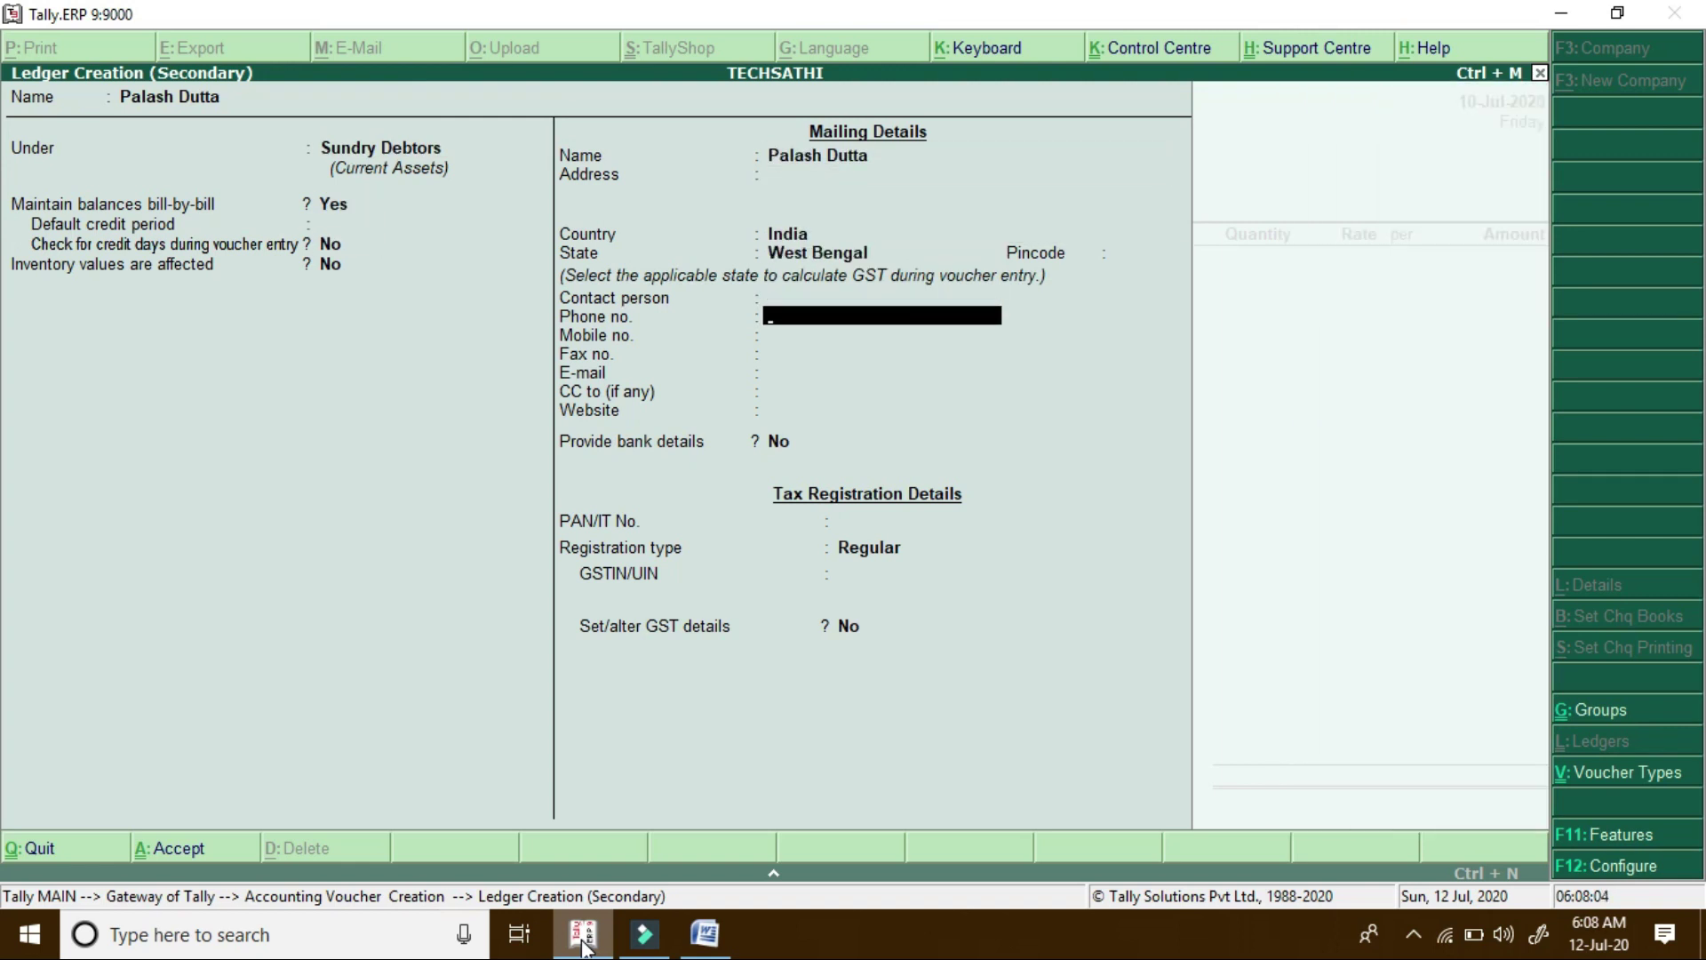
{"action": "key", "text": "Return"}
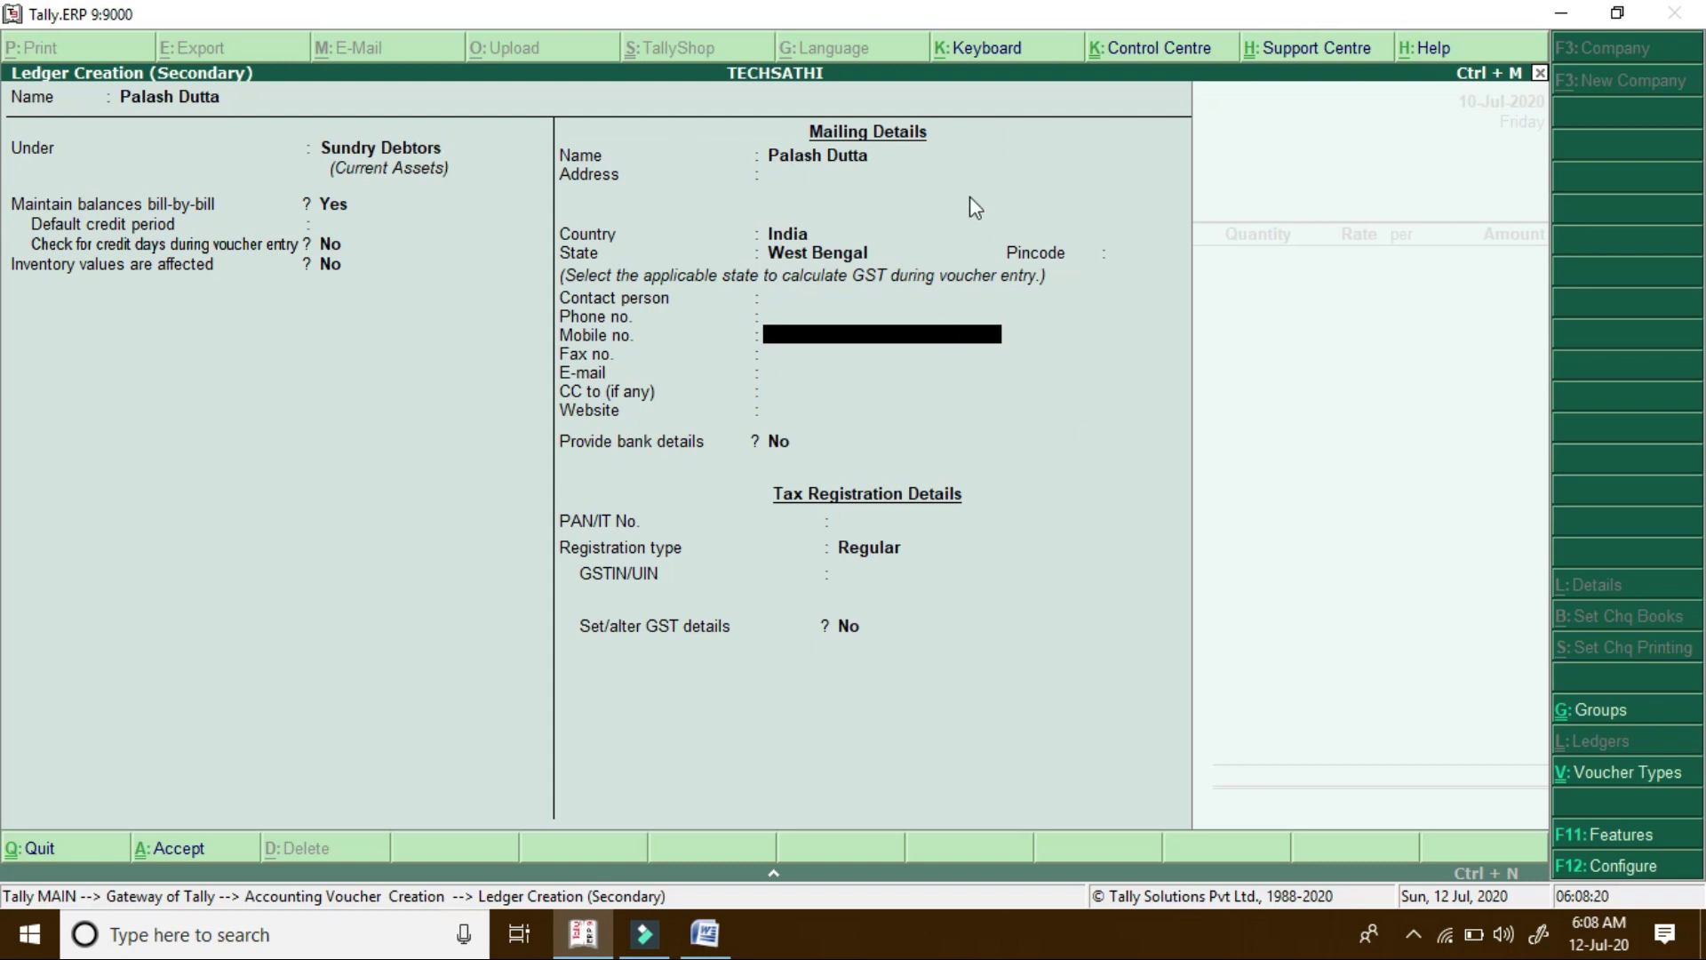
{"action": "left_click", "coordinate": [1638, 871]}
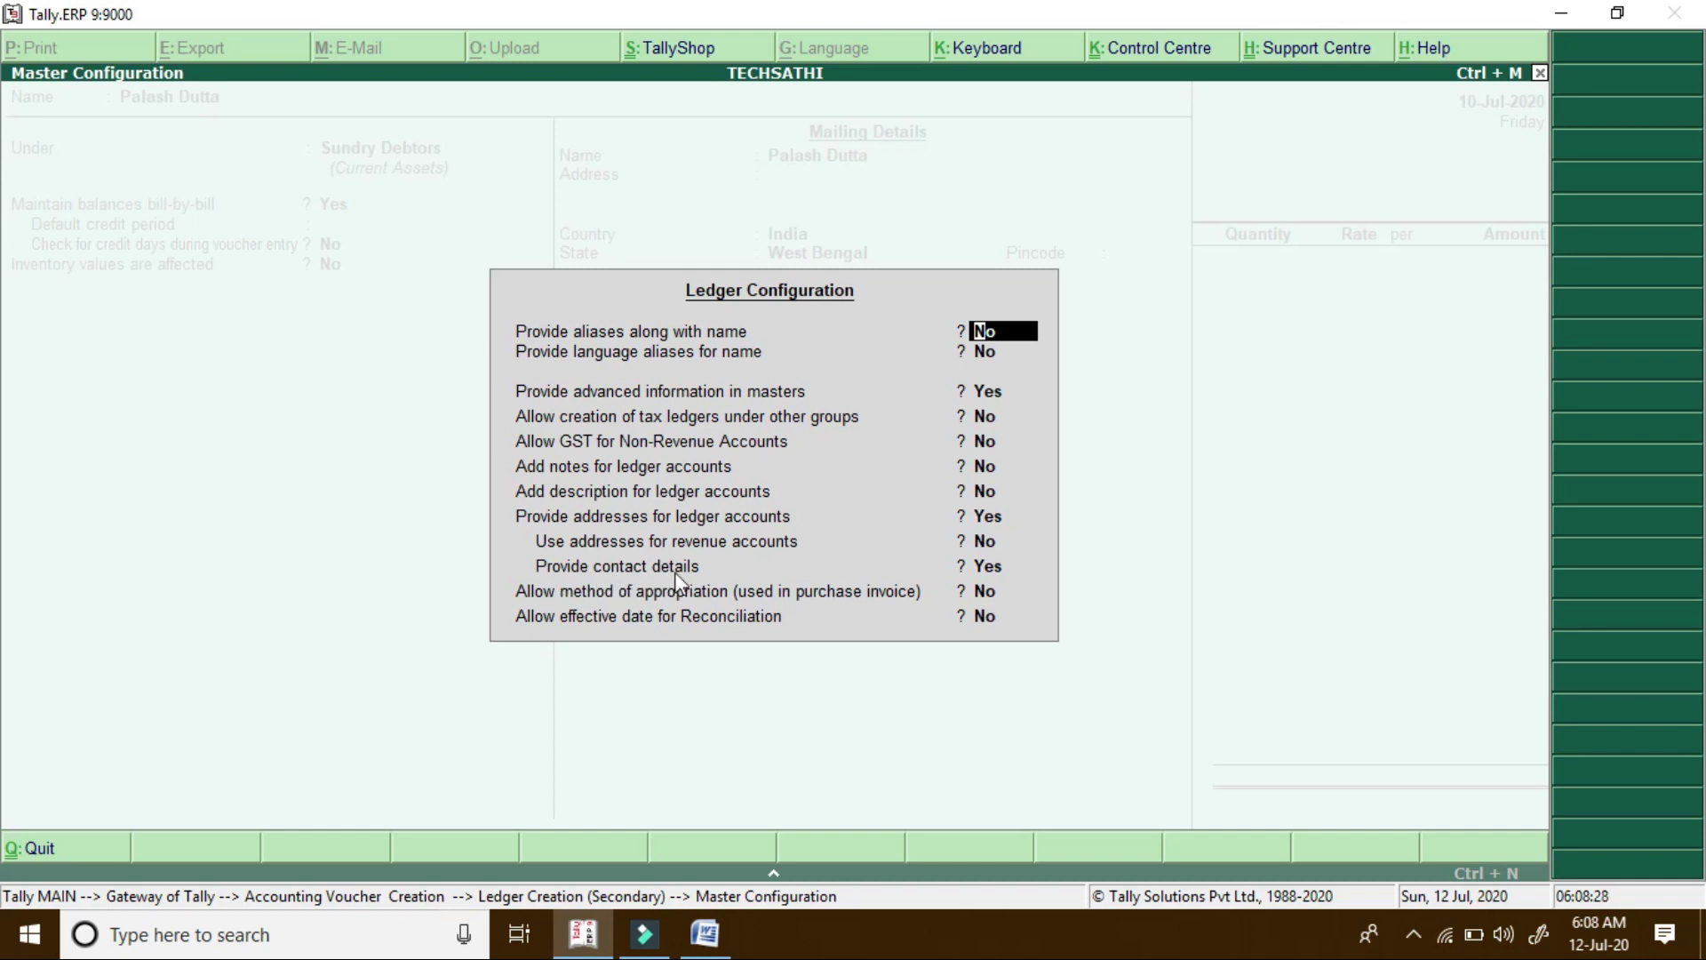
{"action": "left_click", "coordinate": [985, 567]}
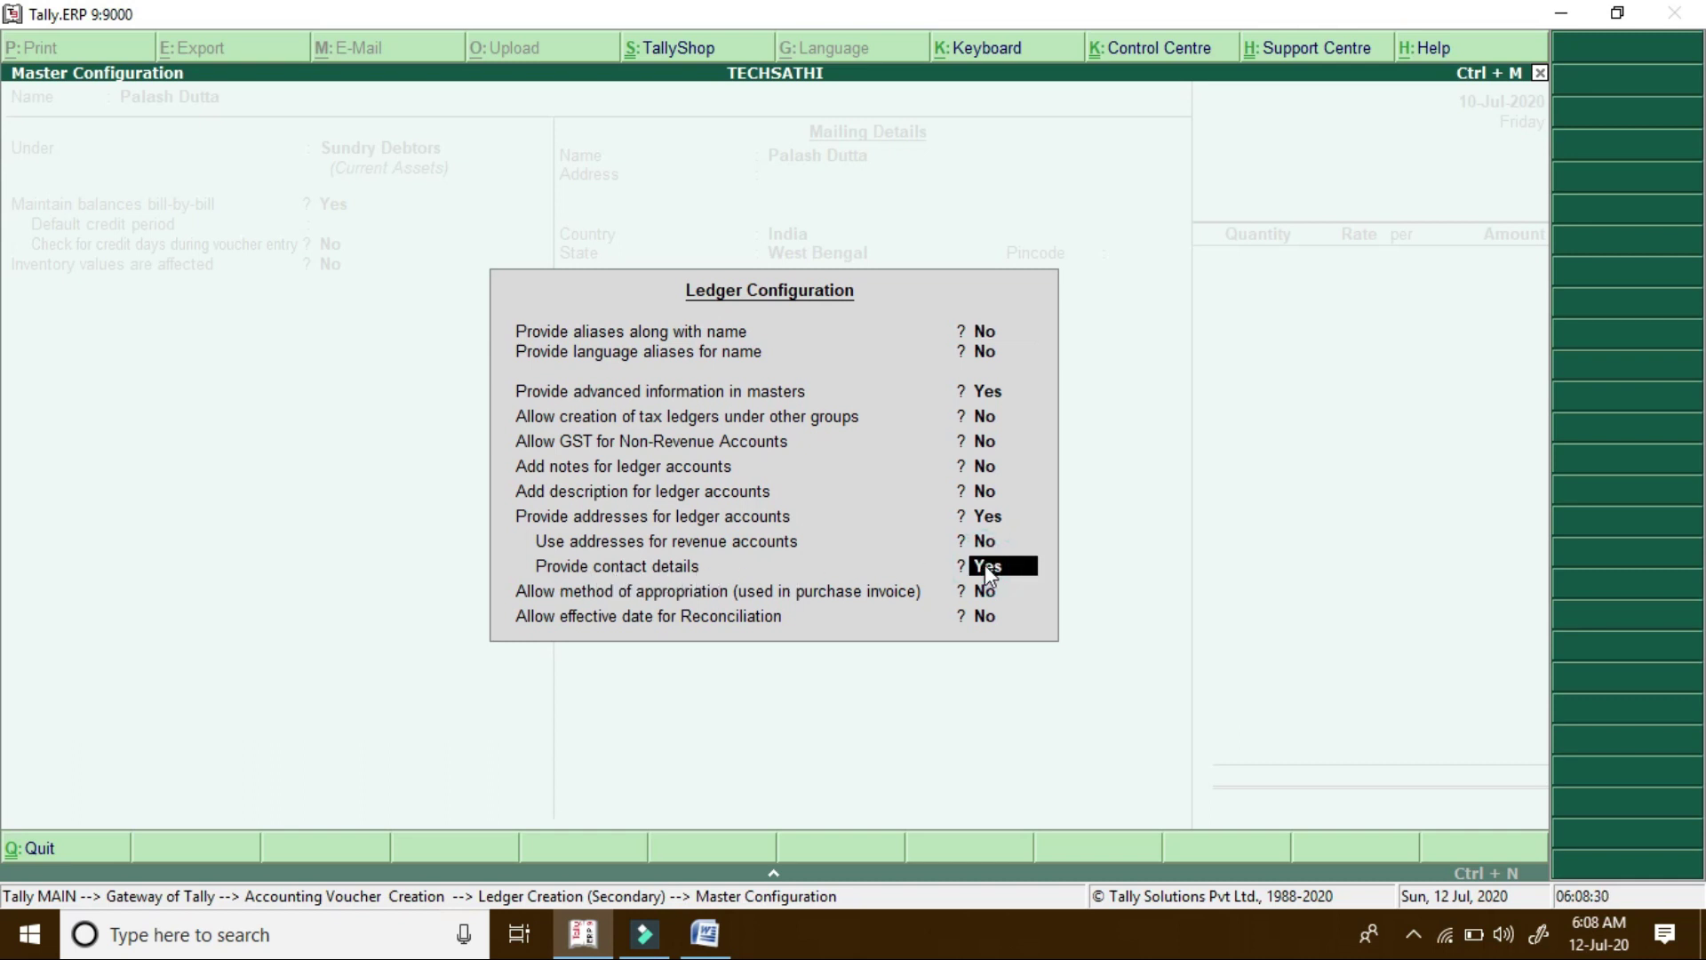
{"action": "type", "text": "n"}
{"action": "key", "text": "Return"}
{"action": "key", "text": "Return"}
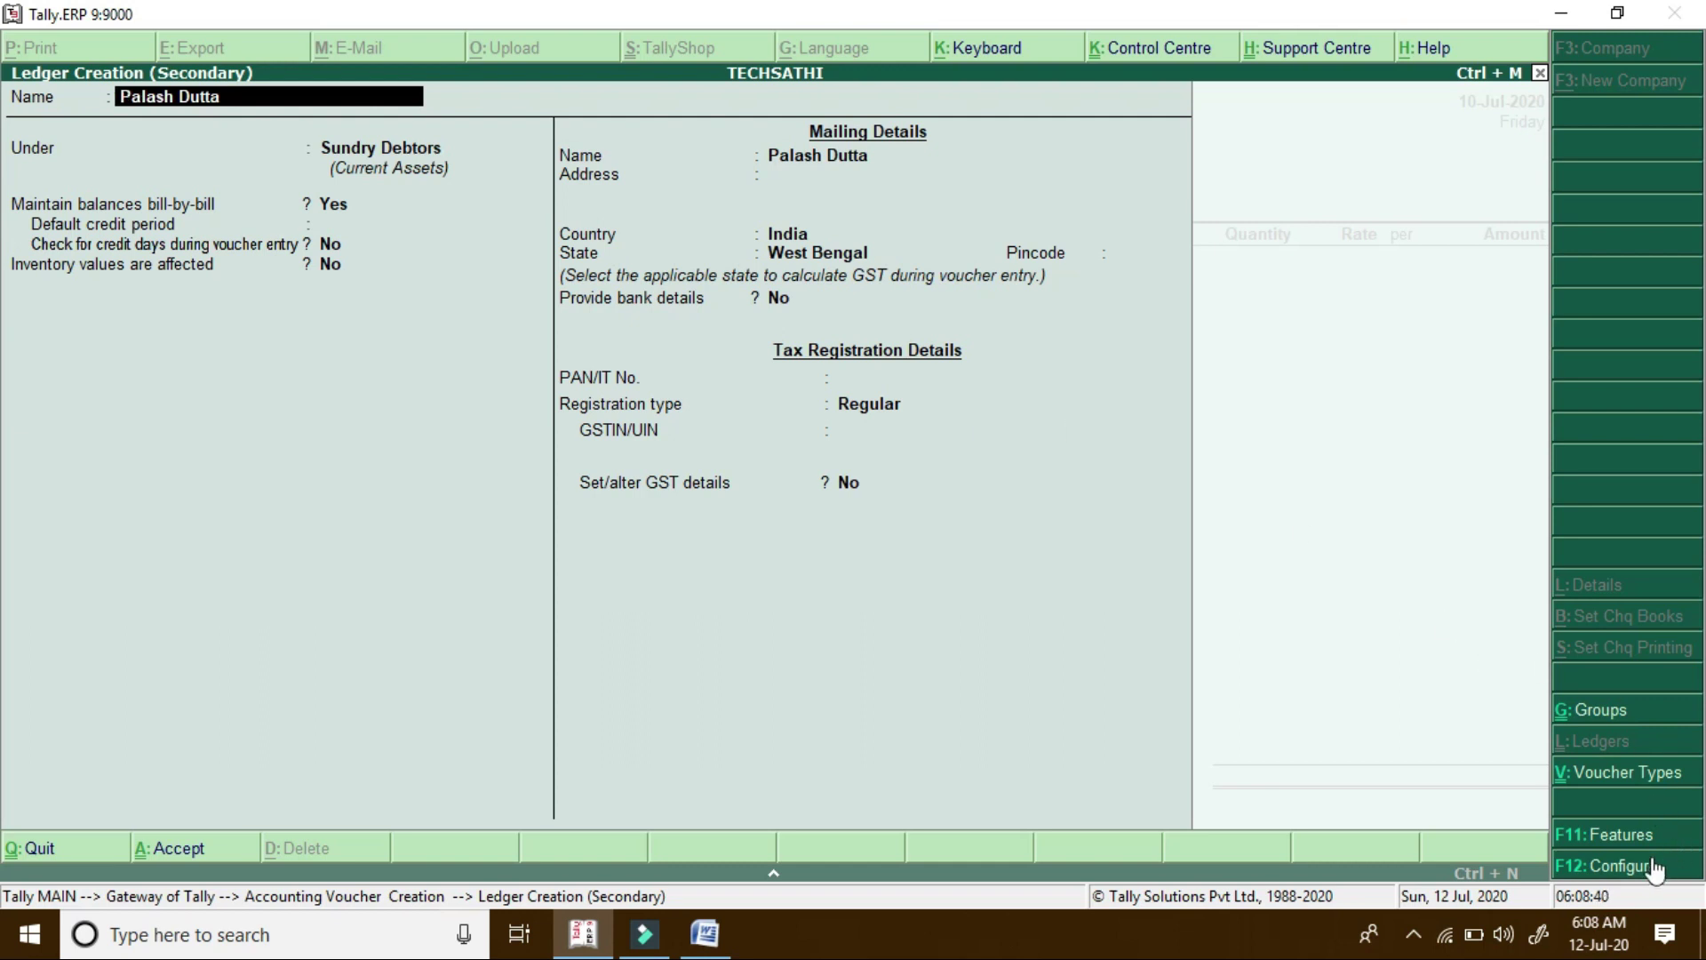
{"action": "left_click", "coordinate": [1626, 867]}
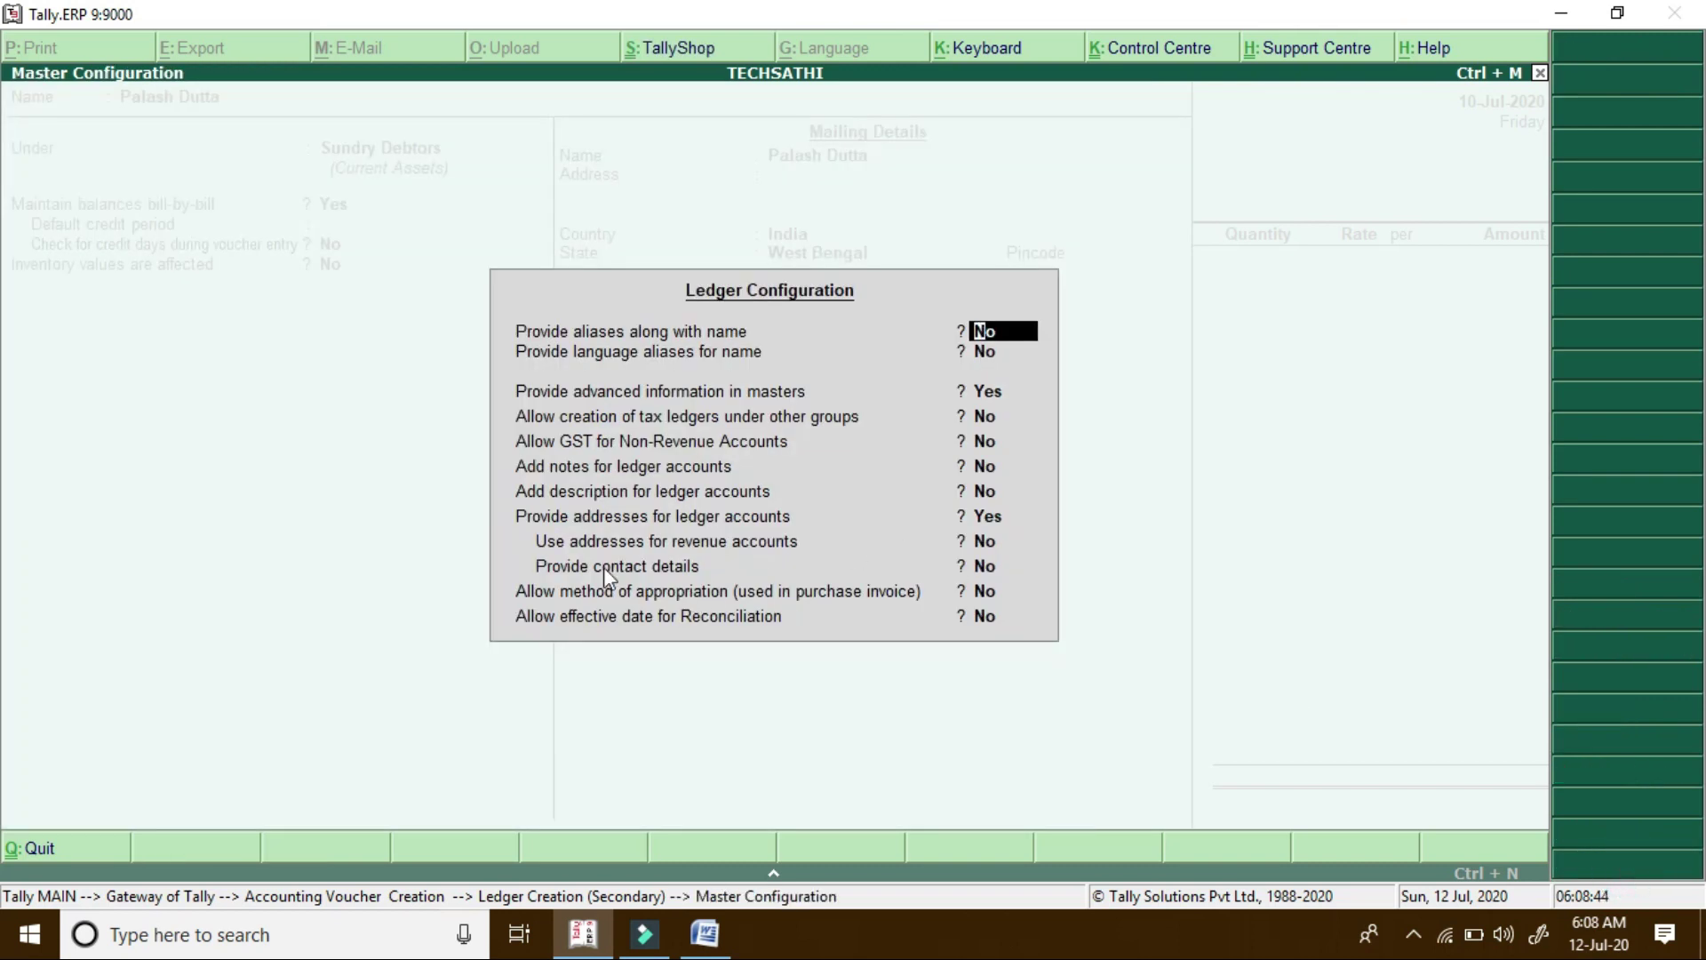
{"action": "left_click", "coordinate": [986, 569]}
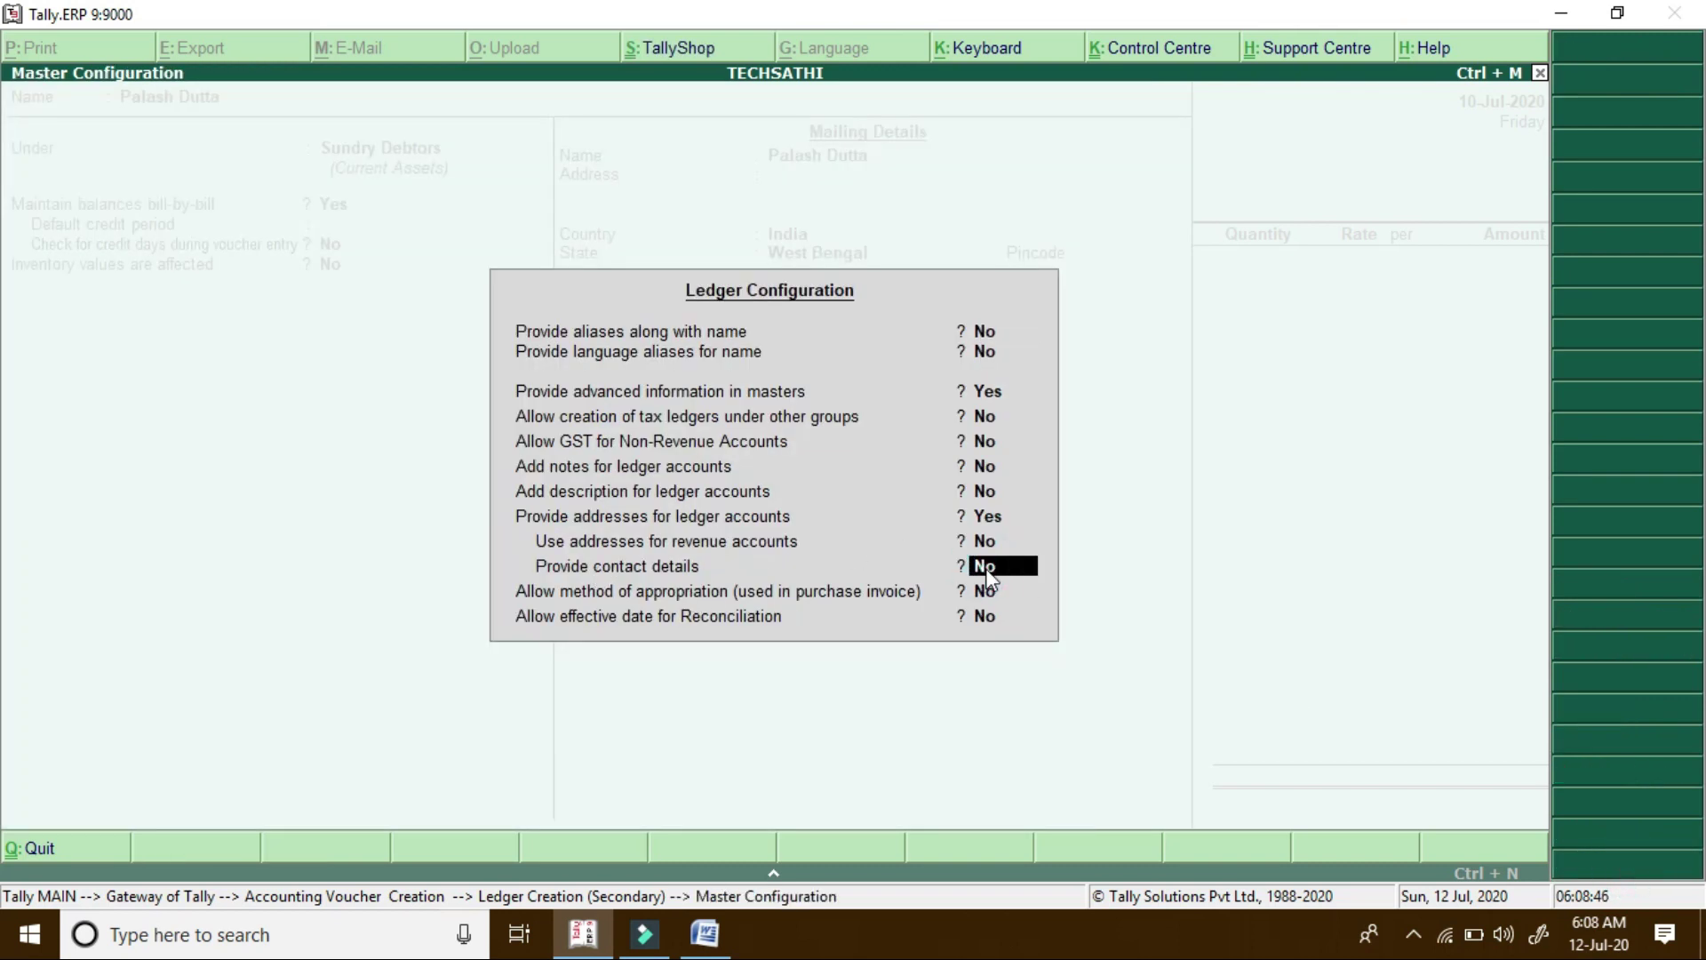
{"action": "type", "text": "y"}
{"action": "key", "text": "Return"}
{"action": "key", "text": "Return"}
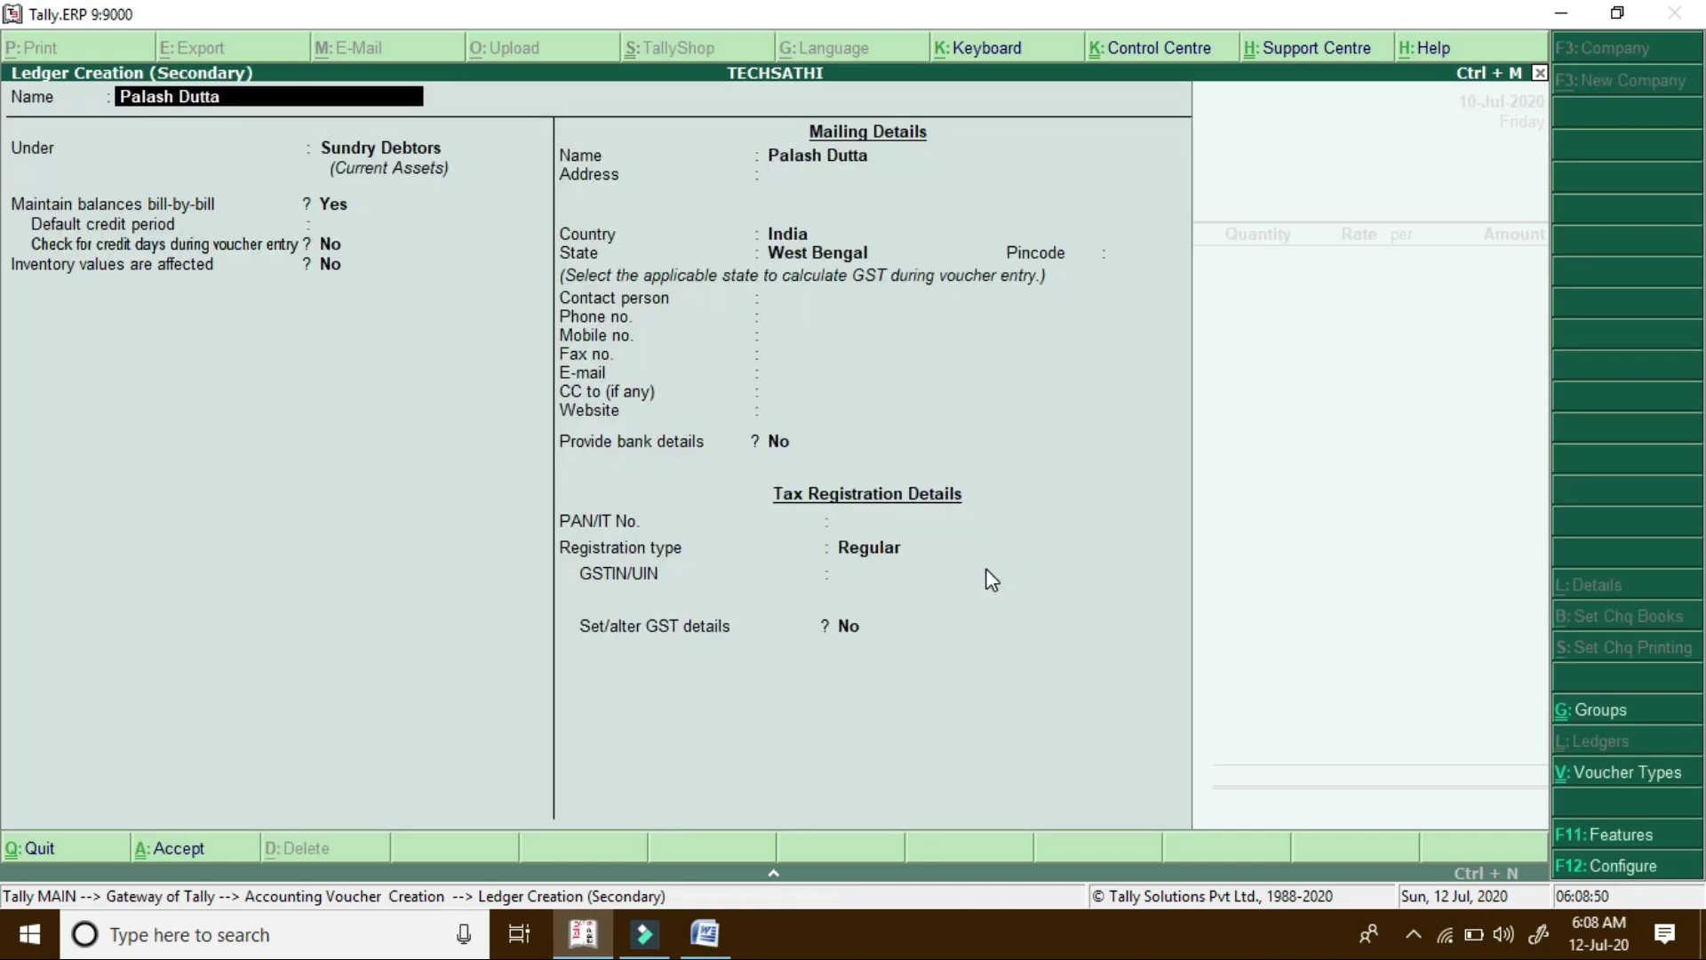
{"action": "key", "text": "Return"}
{"action": "key", "text": "Return"}
{"action": "key", "text": "Return"}
{"action": "key", "text": "Return"}
{"action": "key", "text": "Return"}
{"action": "key", "text": "Return"}
{"action": "key", "text": "Return"}
{"action": "key", "text": "Return"}
{"action": "key", "text": "Return"}
{"action": "key", "text": "Return"}
{"action": "key", "text": "Return"}
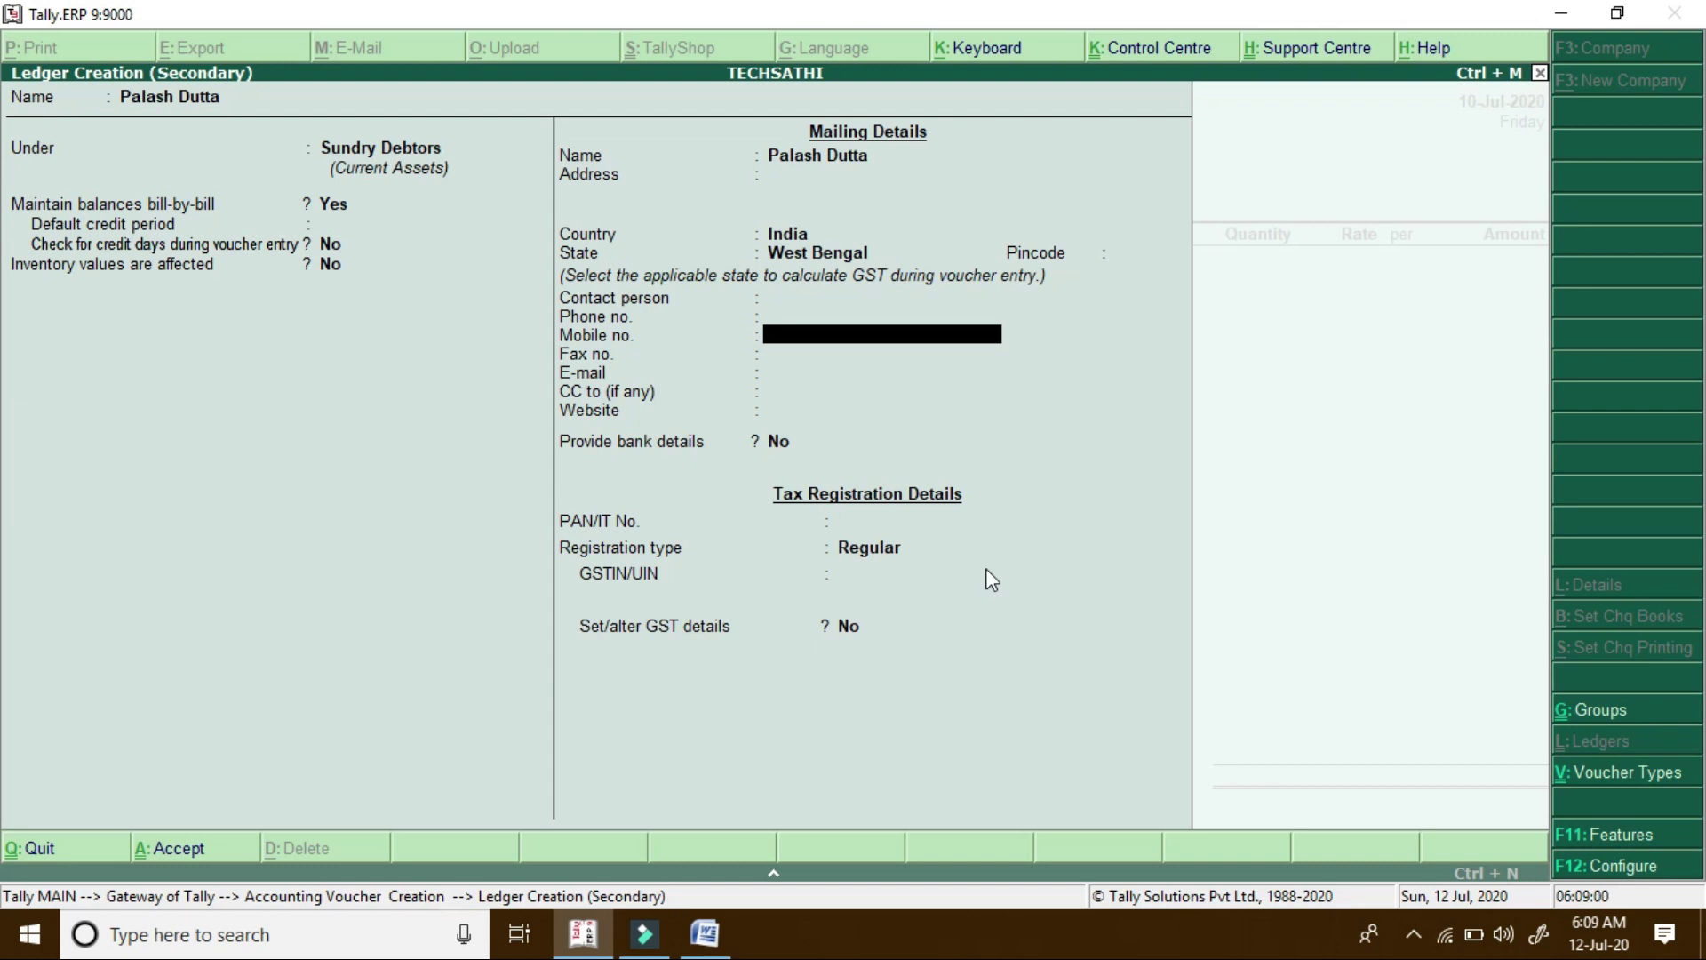
Enter the customer's mobile number, set registration type to Unregistered, and save the ledger
{"action": "key", "text": "Return"}
{"action": "key", "text": "Return"}
{"action": "key", "text": "Return"}
{"action": "key", "text": "Return"}
{"action": "key", "text": "Return"}
{"action": "key", "text": "Return"}
{"action": "key", "text": "Down"}
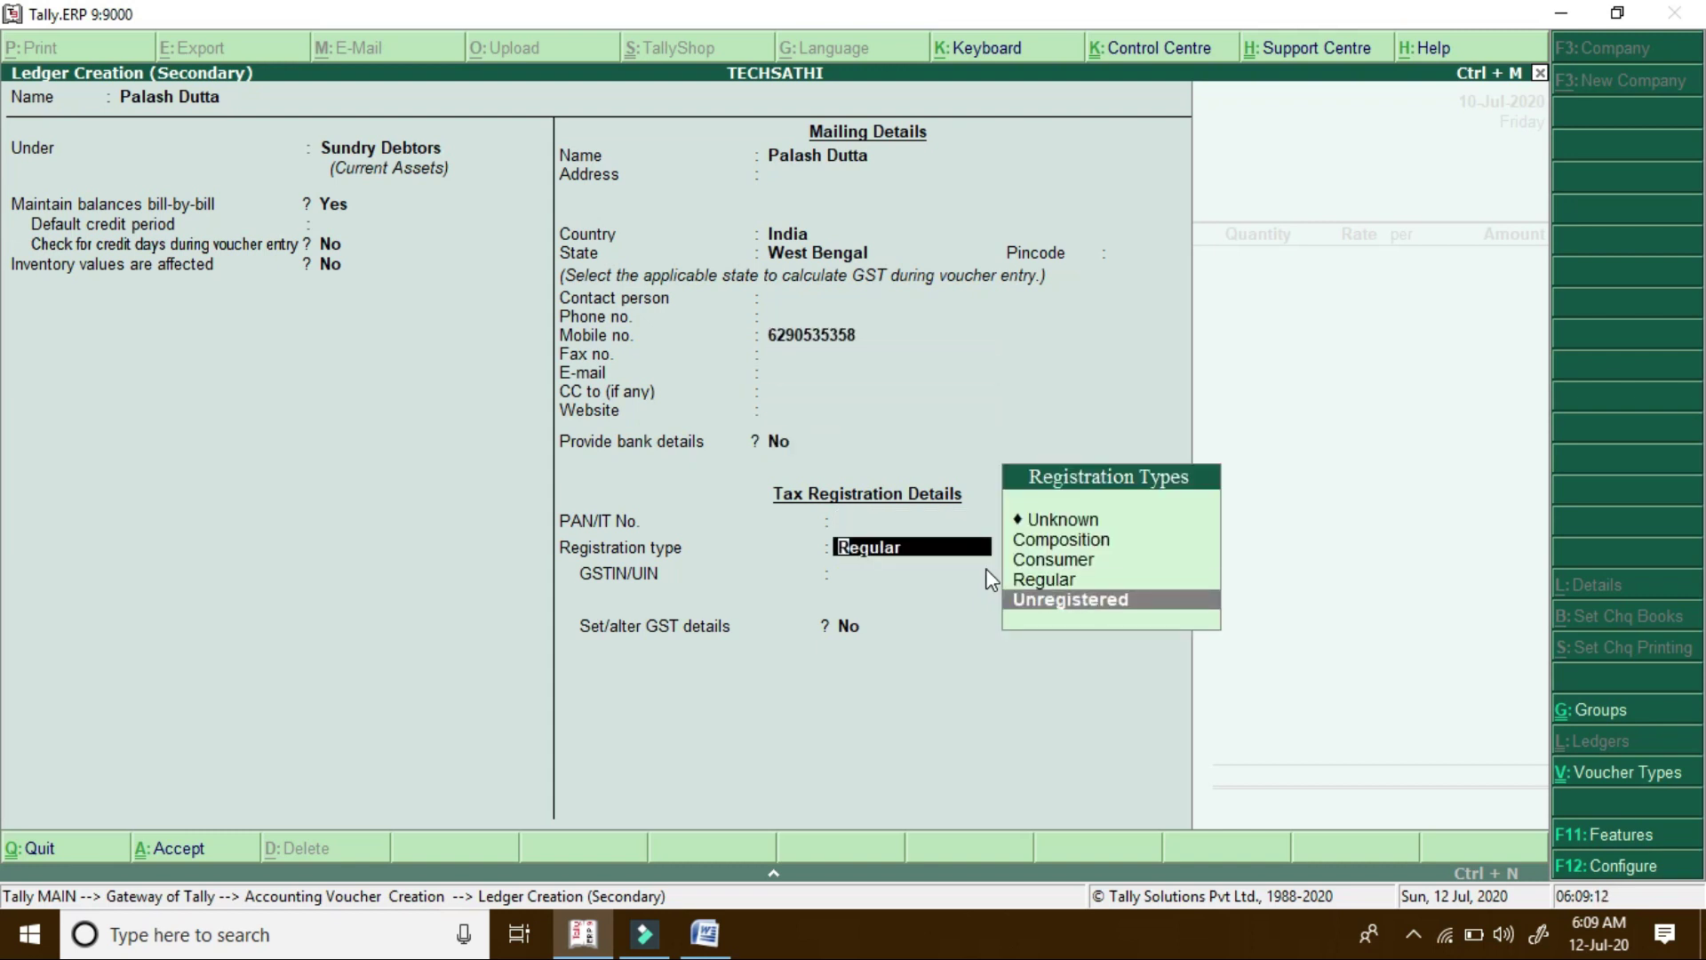
{"action": "key", "text": "Return"}
{"action": "key", "text": "Return"}
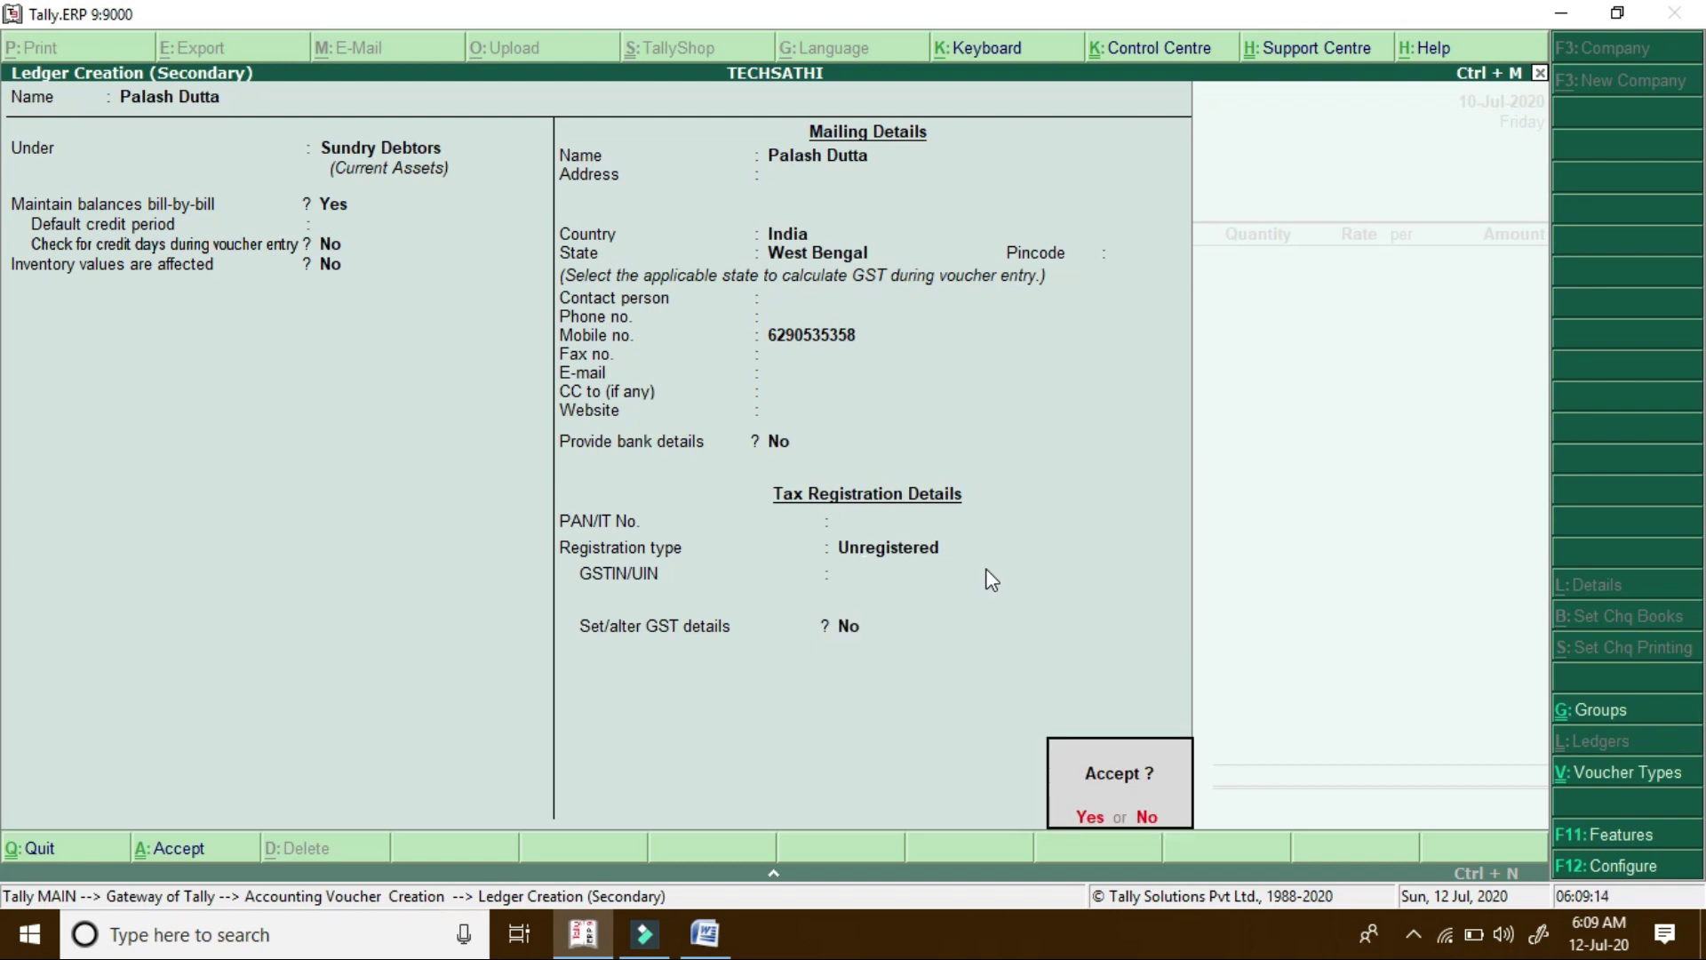
{"action": "key", "text": "Return"}
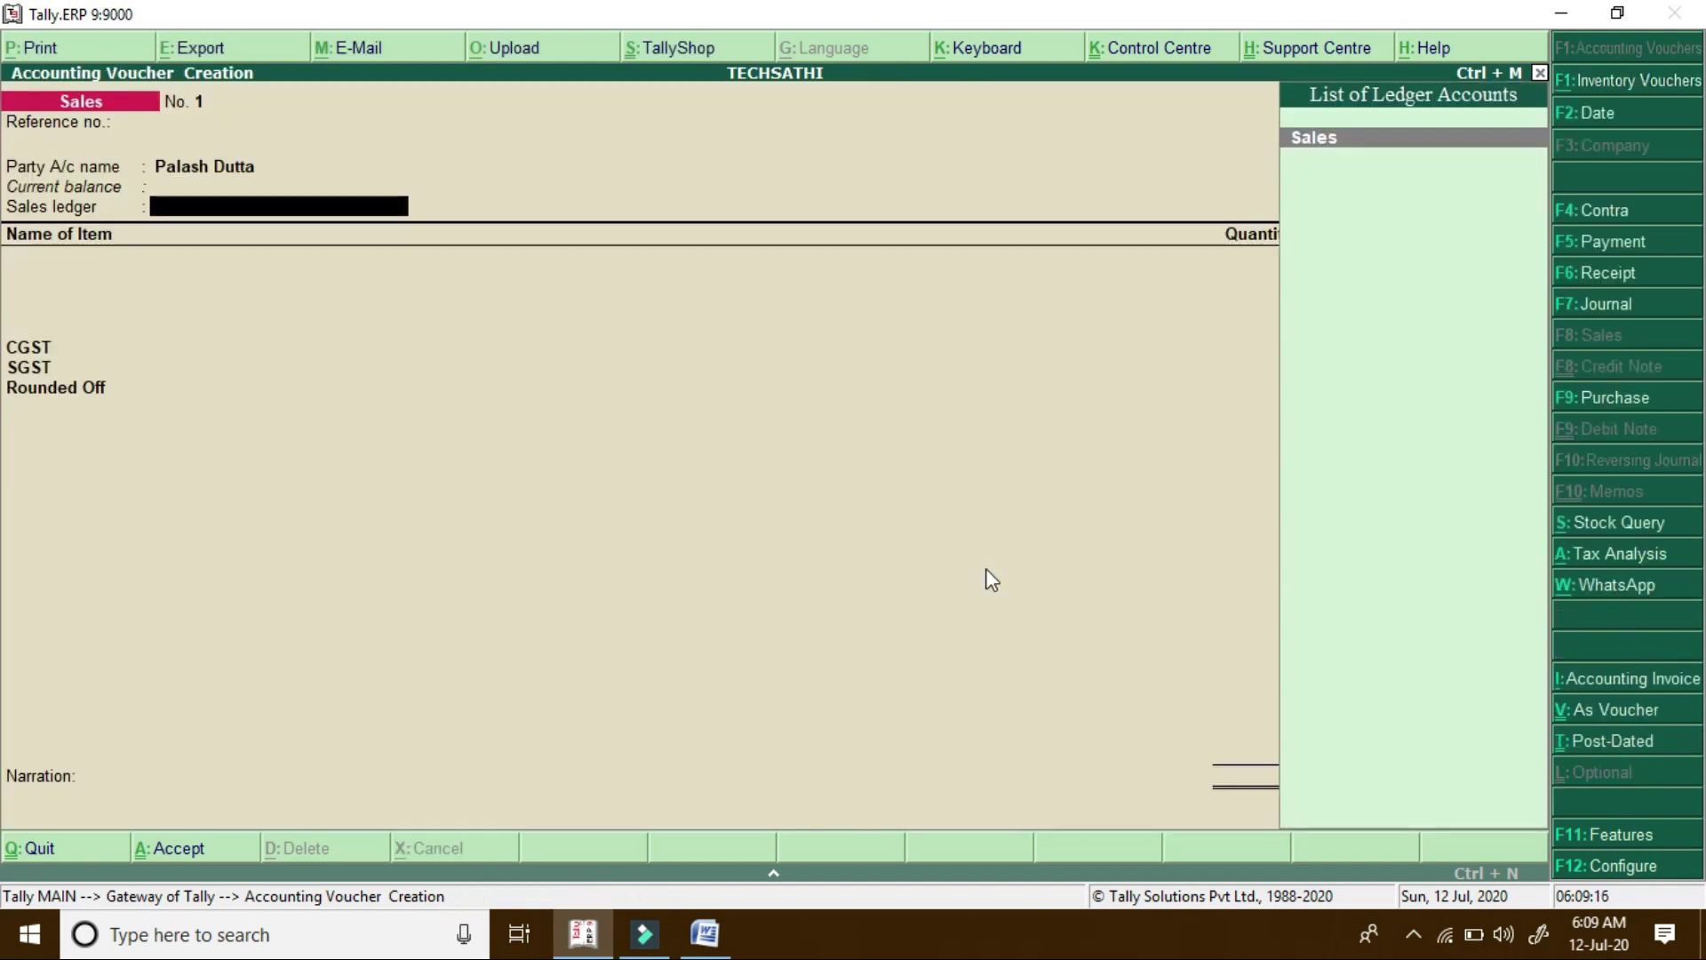
{"action": "key", "text": "Return"}
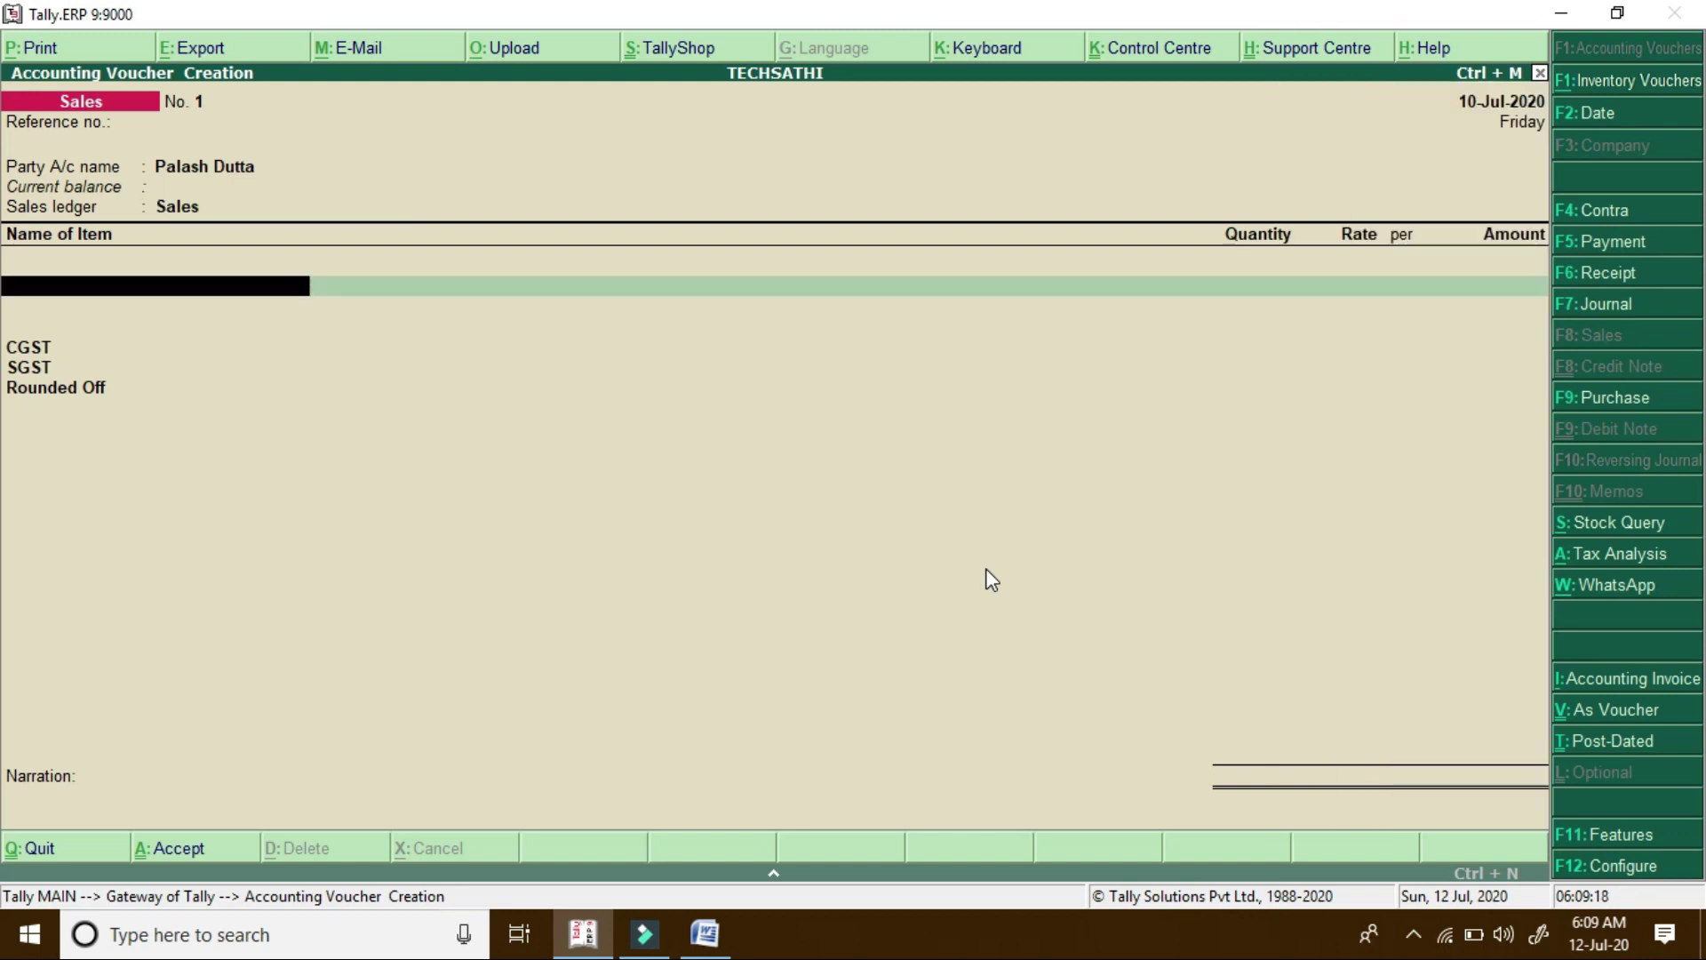
Add 10 pcs of Demo Item at 1,200, with CGST and SGST 720.00 each, totalling 13,440.00
{"action": "key", "text": "Down"}
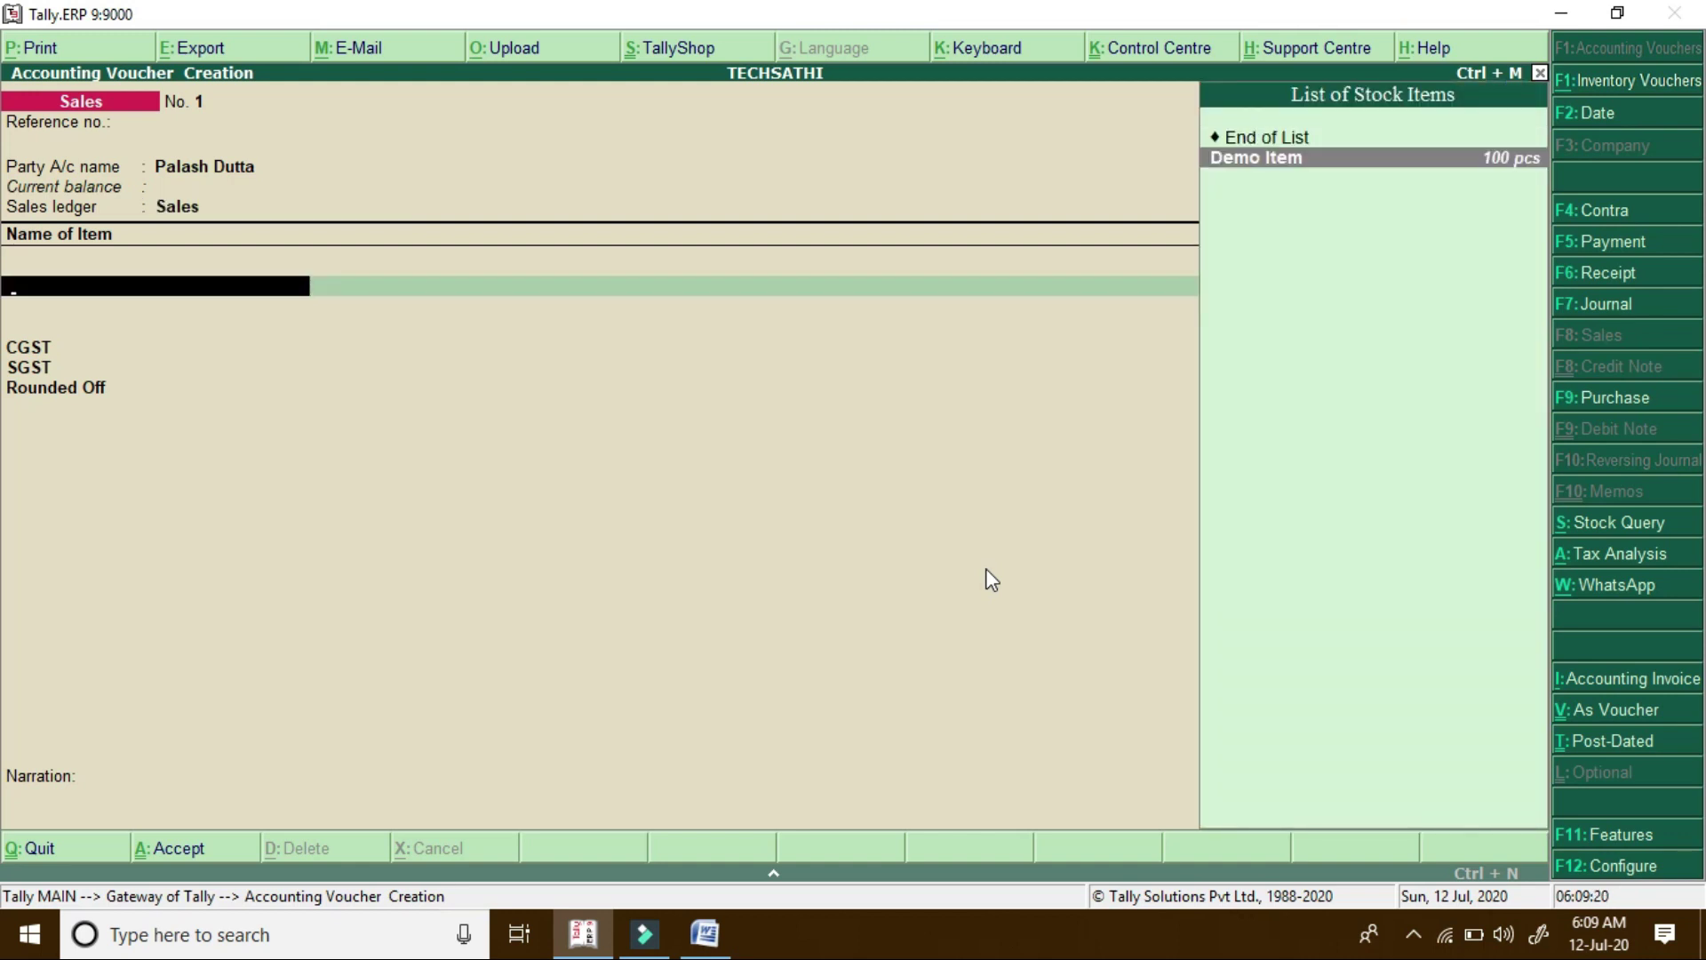
{"action": "key", "text": "Return"}
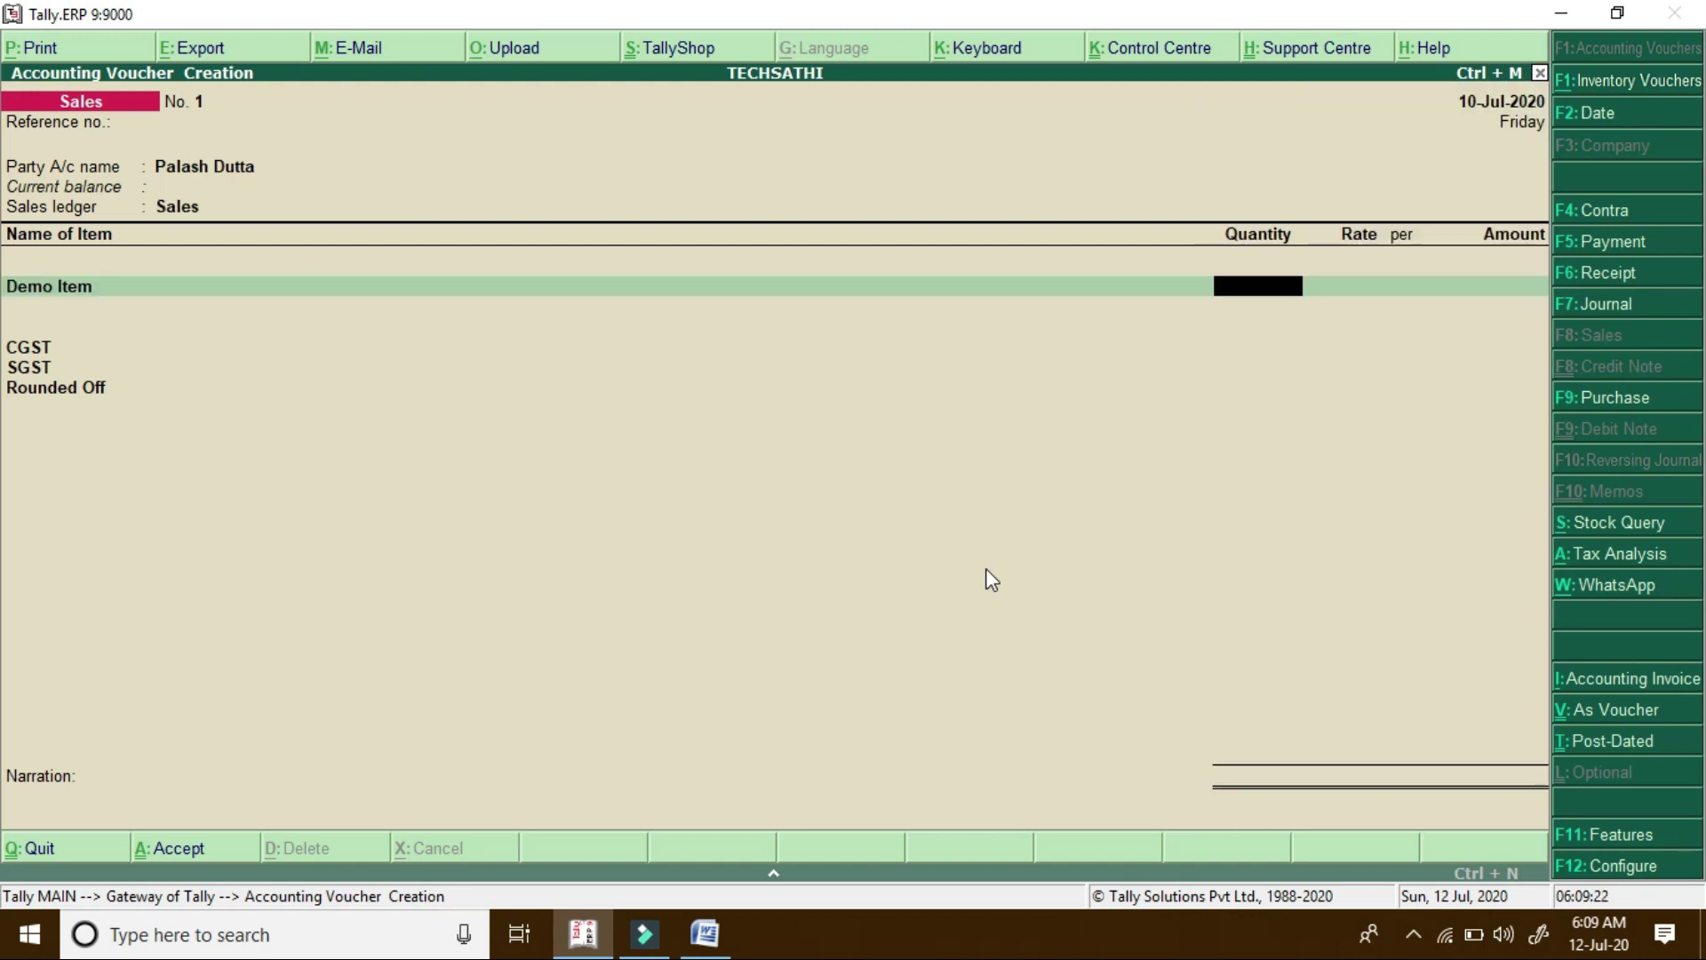
{"action": "type", "text": "10"}
{"action": "key", "text": "Return"}
{"action": "type", "text": "1200"}
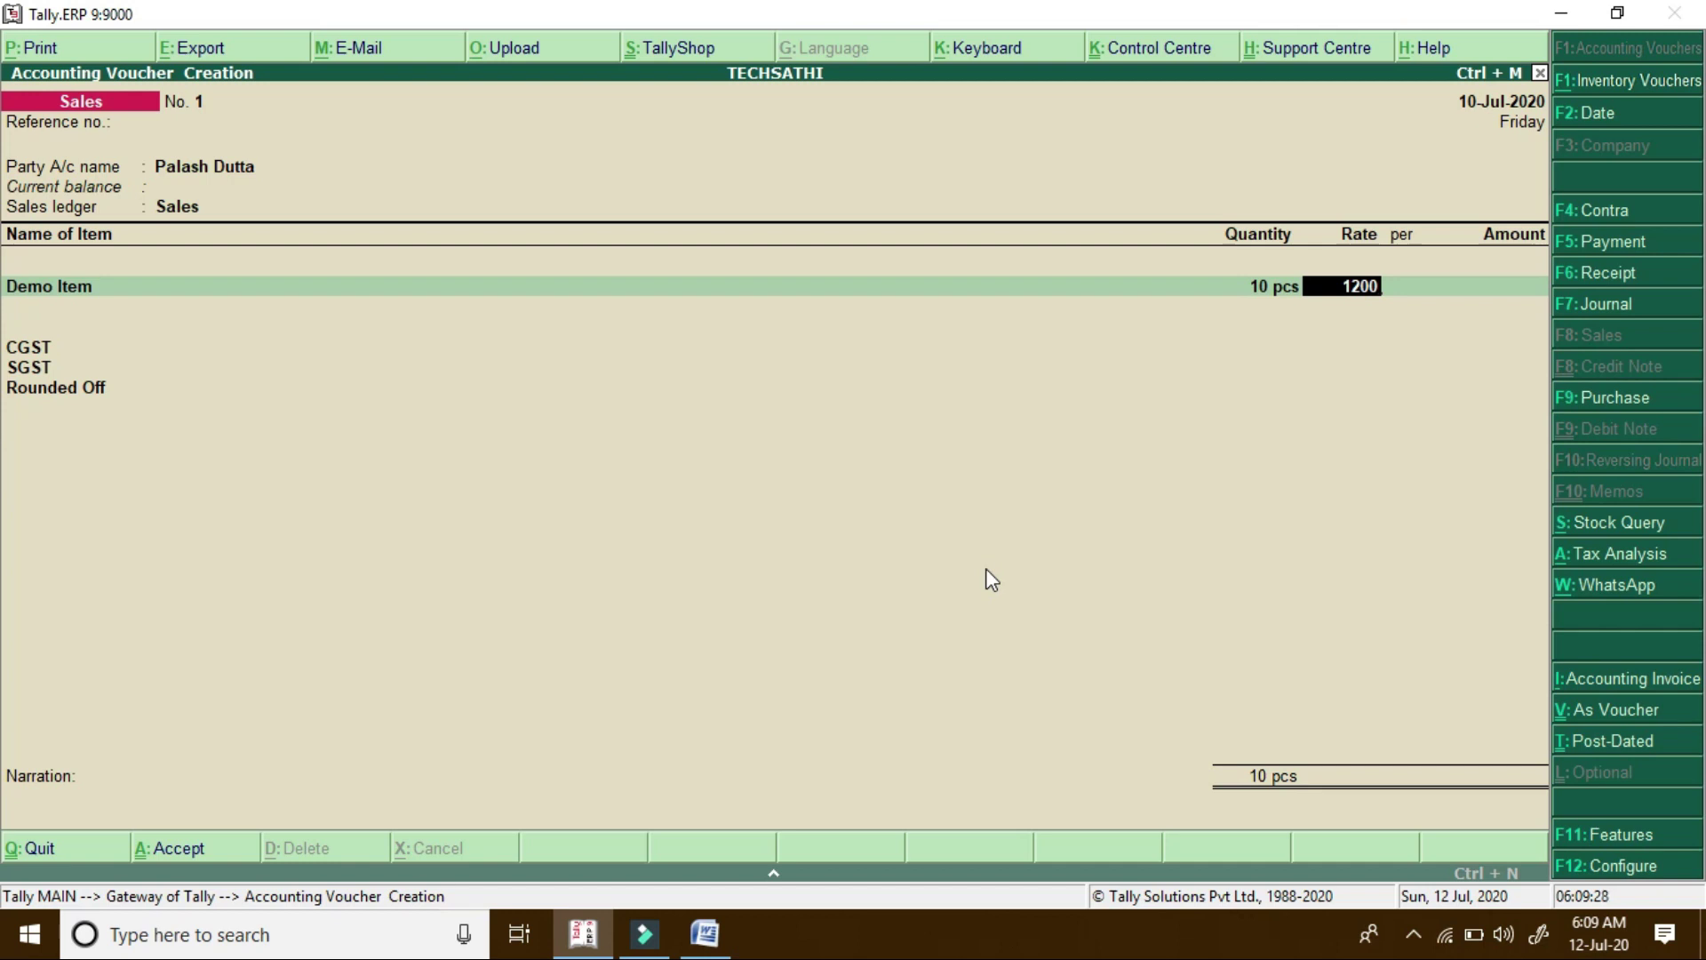
{"action": "key", "text": "Return"}
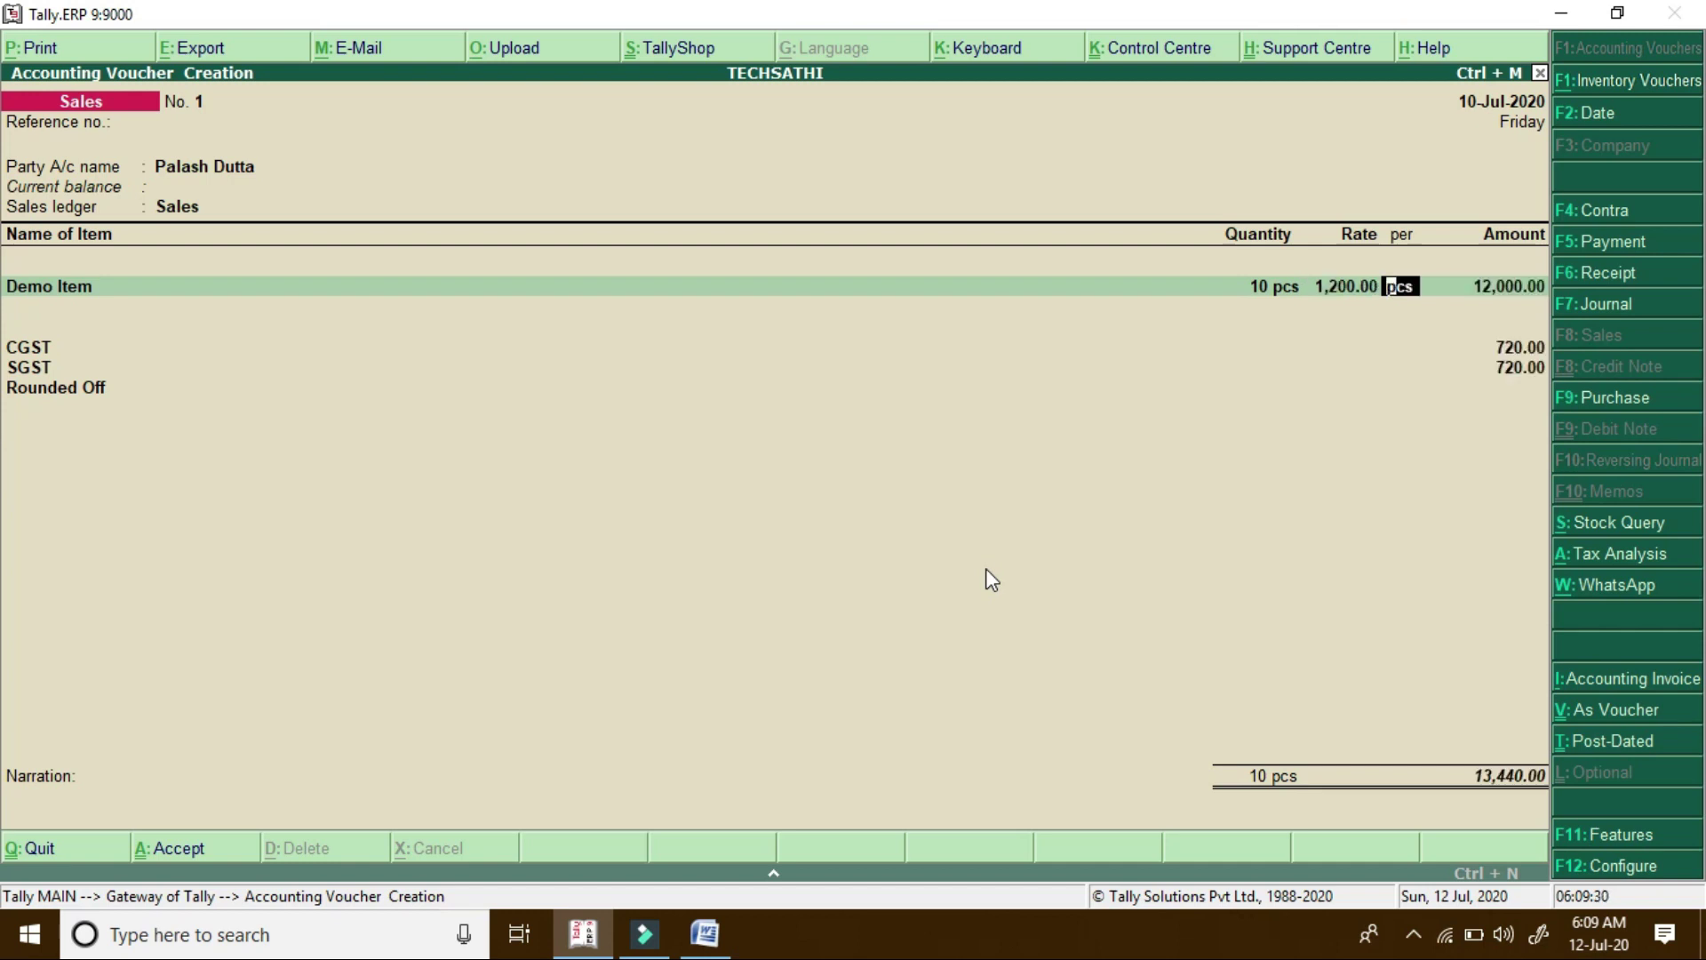
{"action": "key", "text": "Return"}
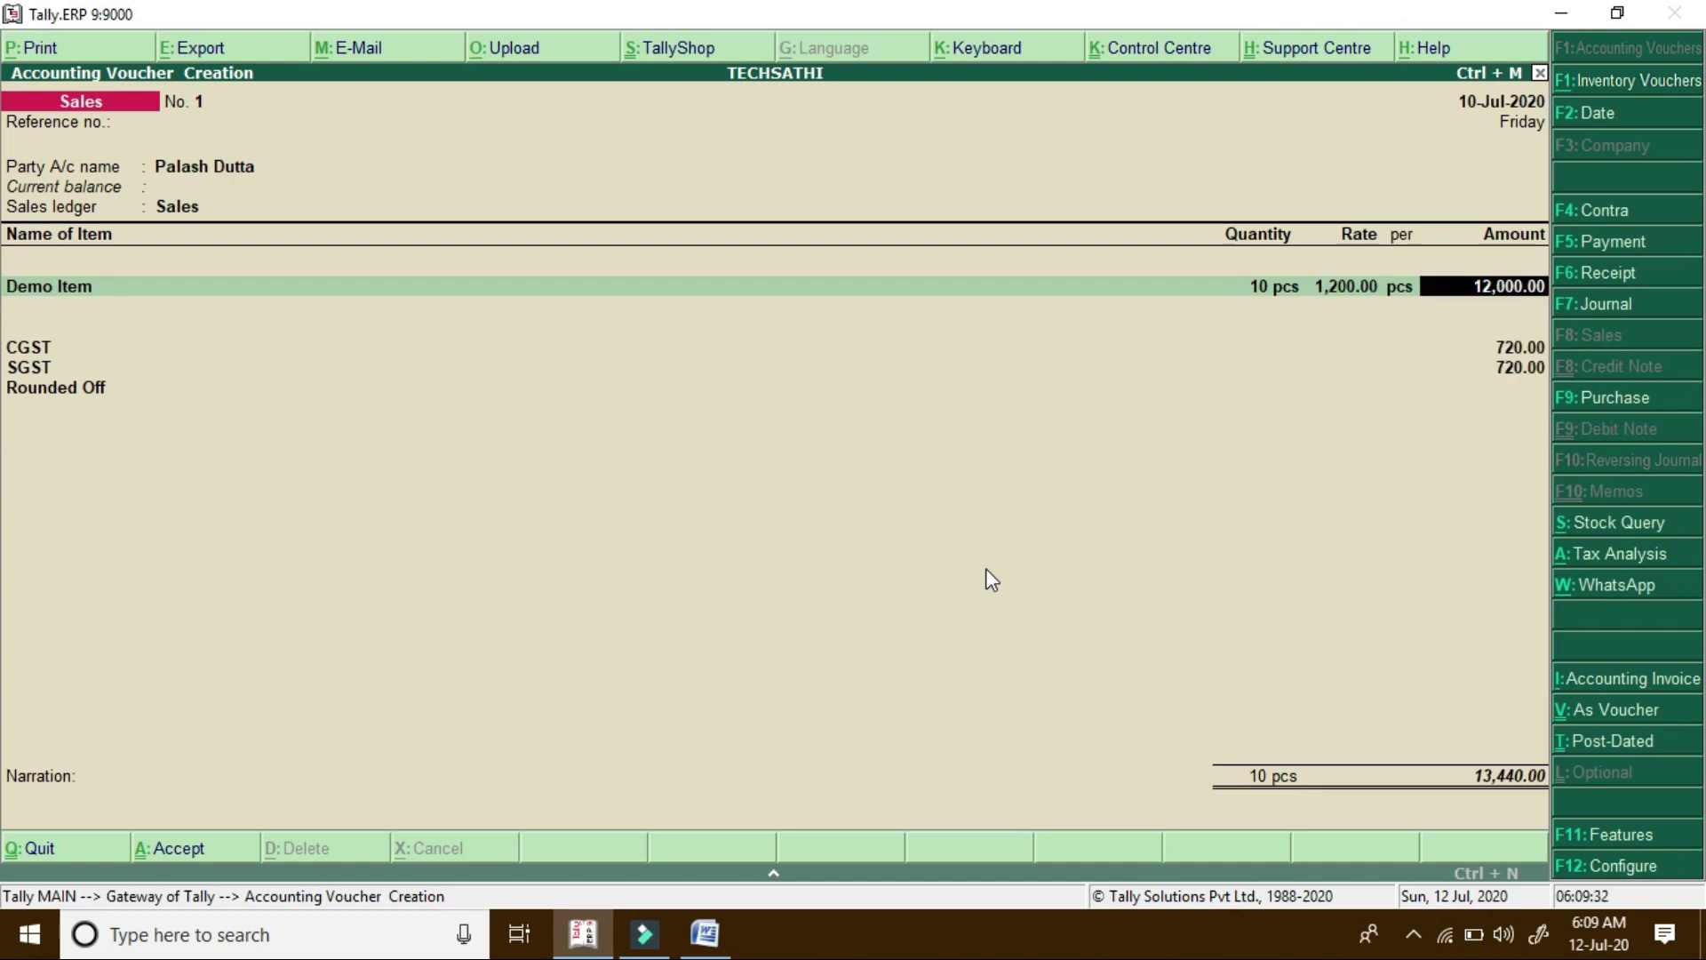
{"action": "key", "text": "Return"}
{"action": "key", "text": "Return"}
{"action": "key", "text": "Return"}
{"action": "key", "text": "Return"}
{"action": "key", "text": "Return"}
{"action": "key", "text": "Return"}
{"action": "key", "text": "Return"}
{"action": "key", "text": "Return"}
{"action": "key", "text": "Return"}
{"action": "key", "text": "Return"}
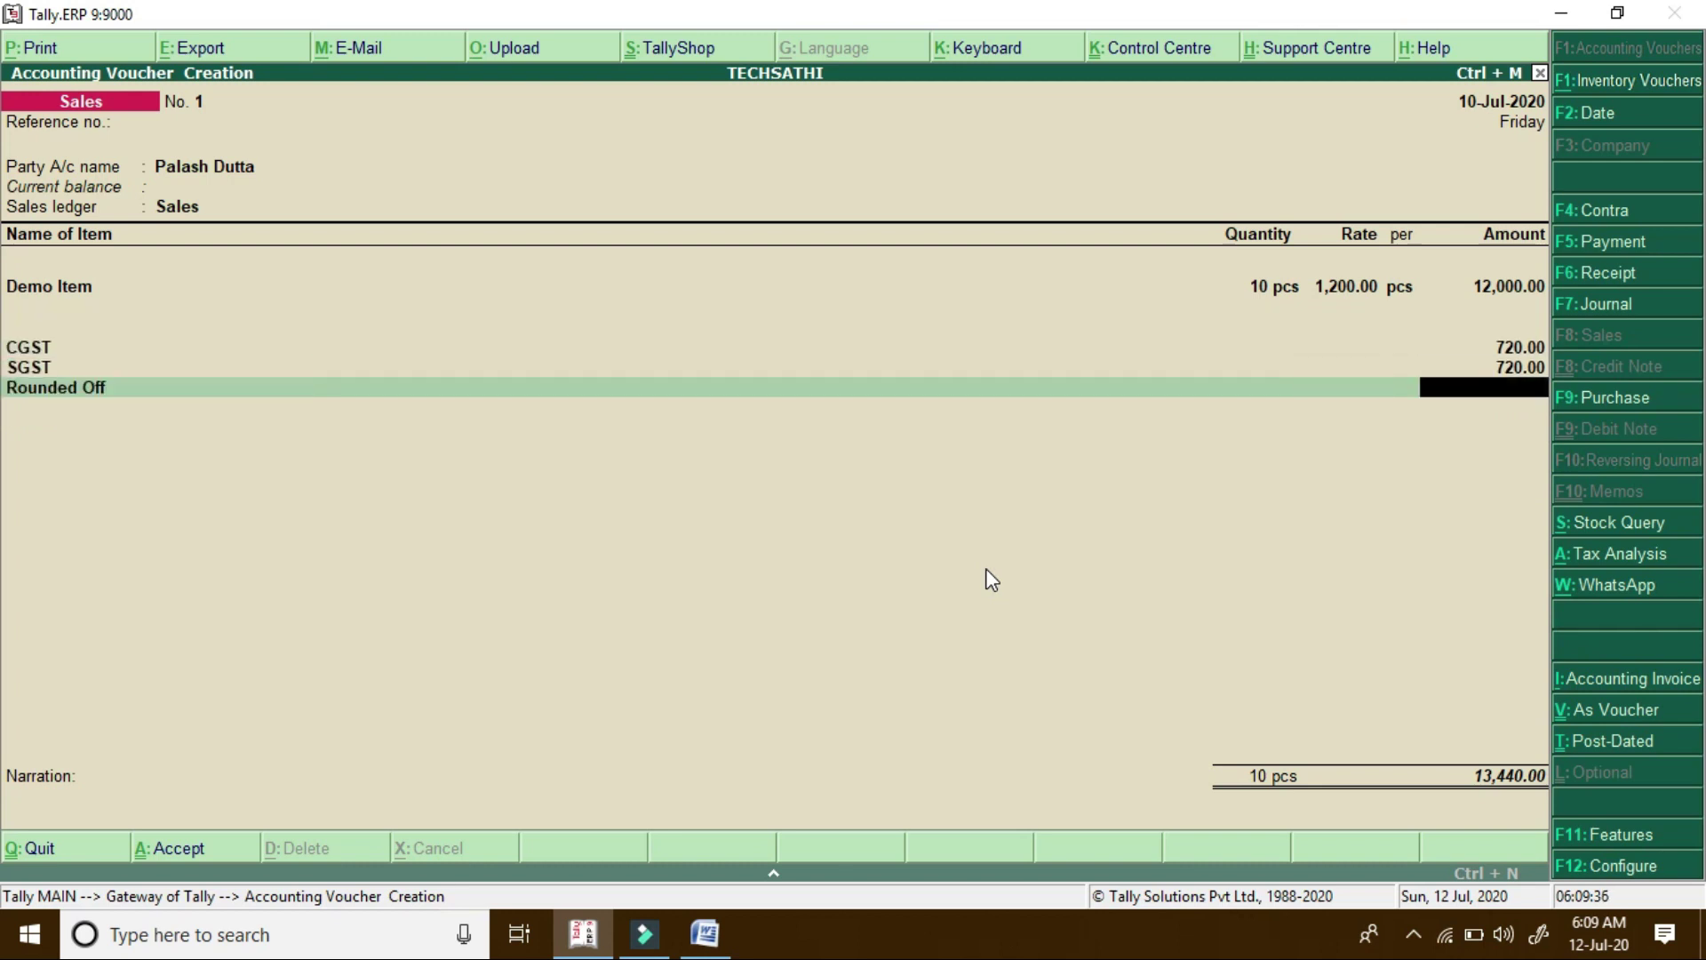
{"action": "key", "text": "Return"}
{"action": "key", "text": "Return"}
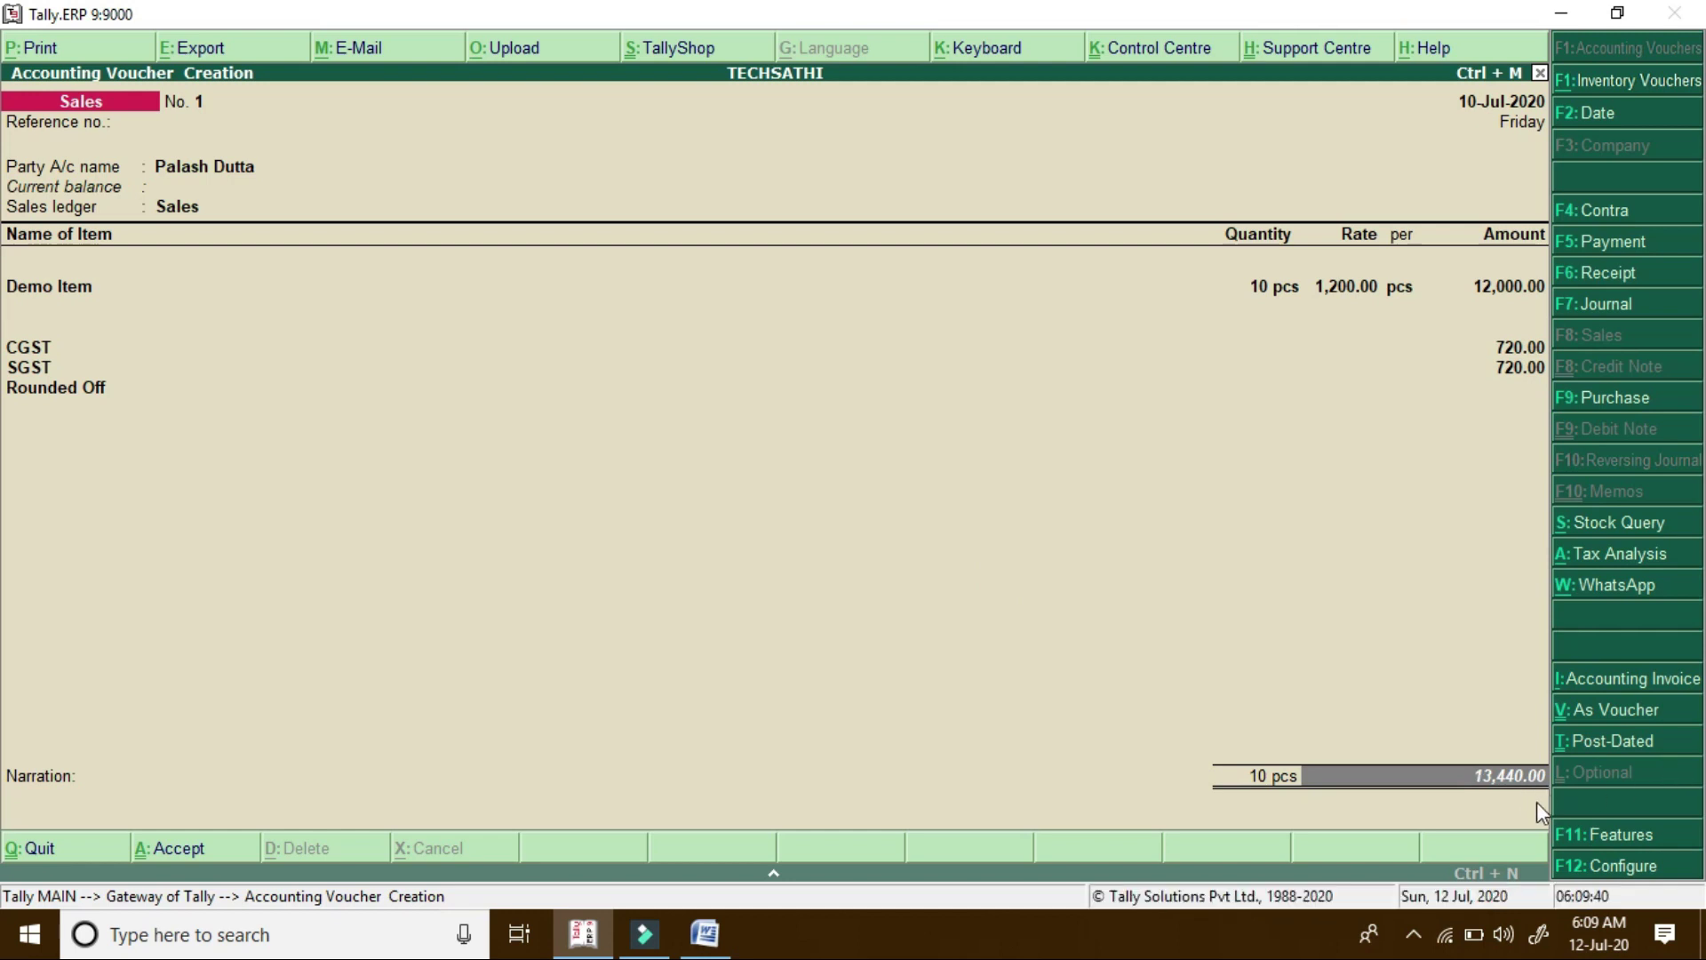
Record new bill reference 1 for 13,440.00, save the voucher and reopen it for alteration
{"action": "key", "text": "Return"}
{"action": "key", "text": "Return"}
{"action": "key", "text": "Return"}
{"action": "key", "text": "Return"}
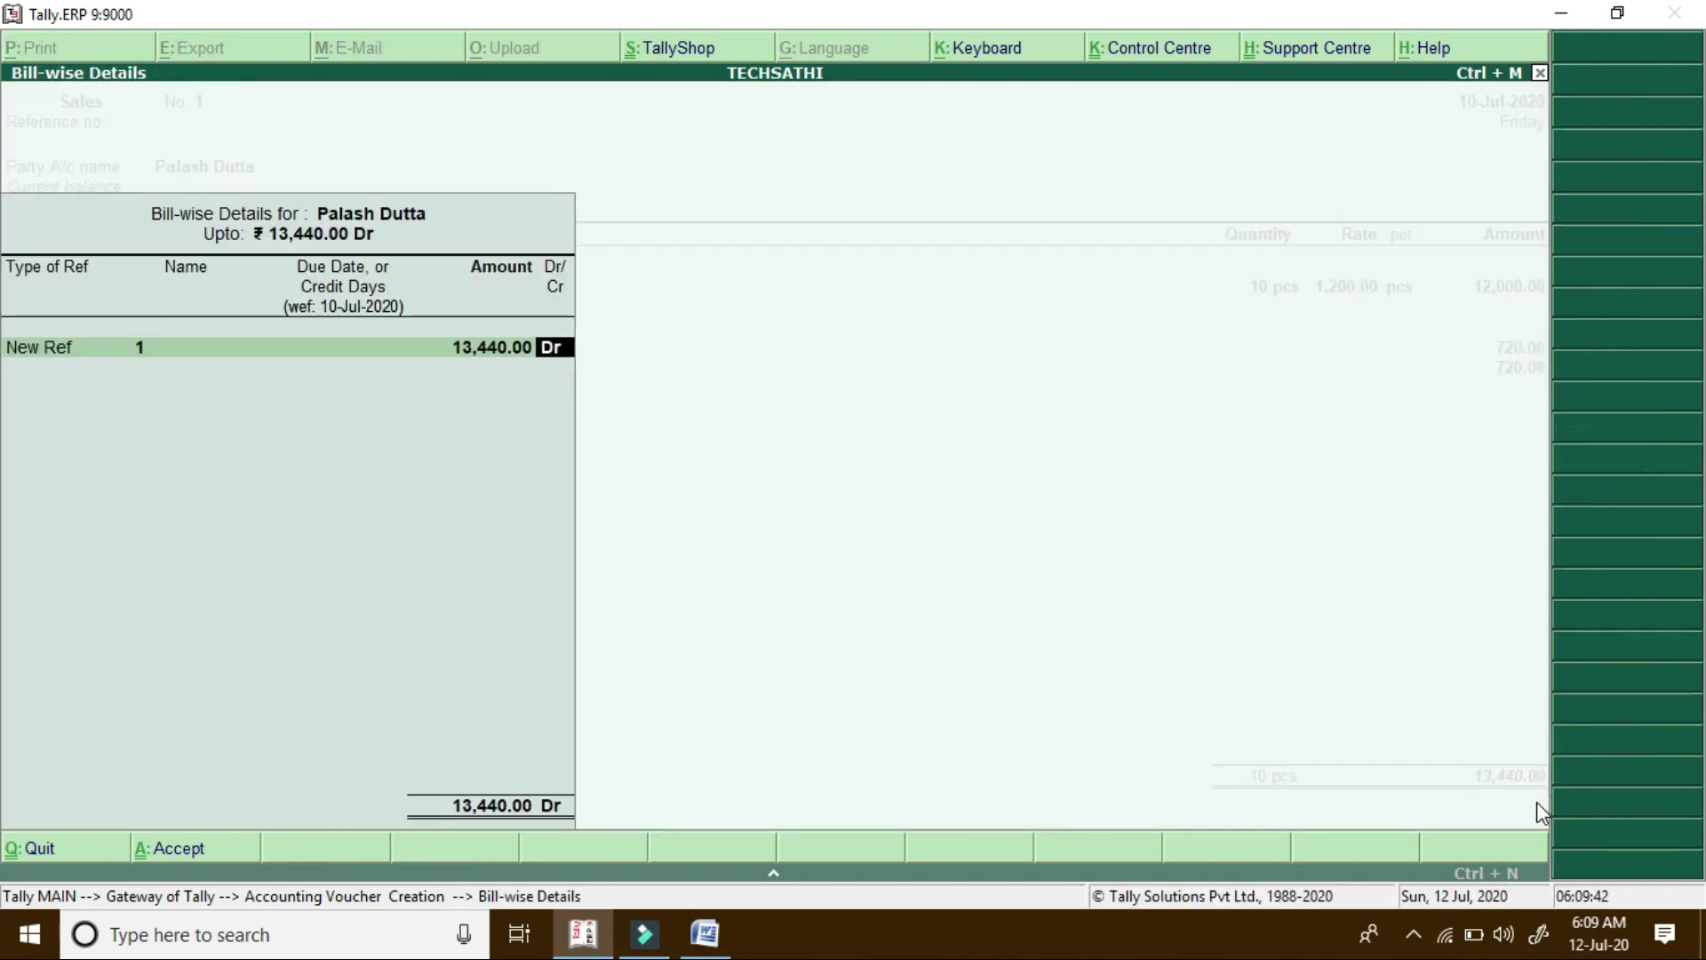
{"action": "key", "text": "Return"}
{"action": "key", "text": "Return"}
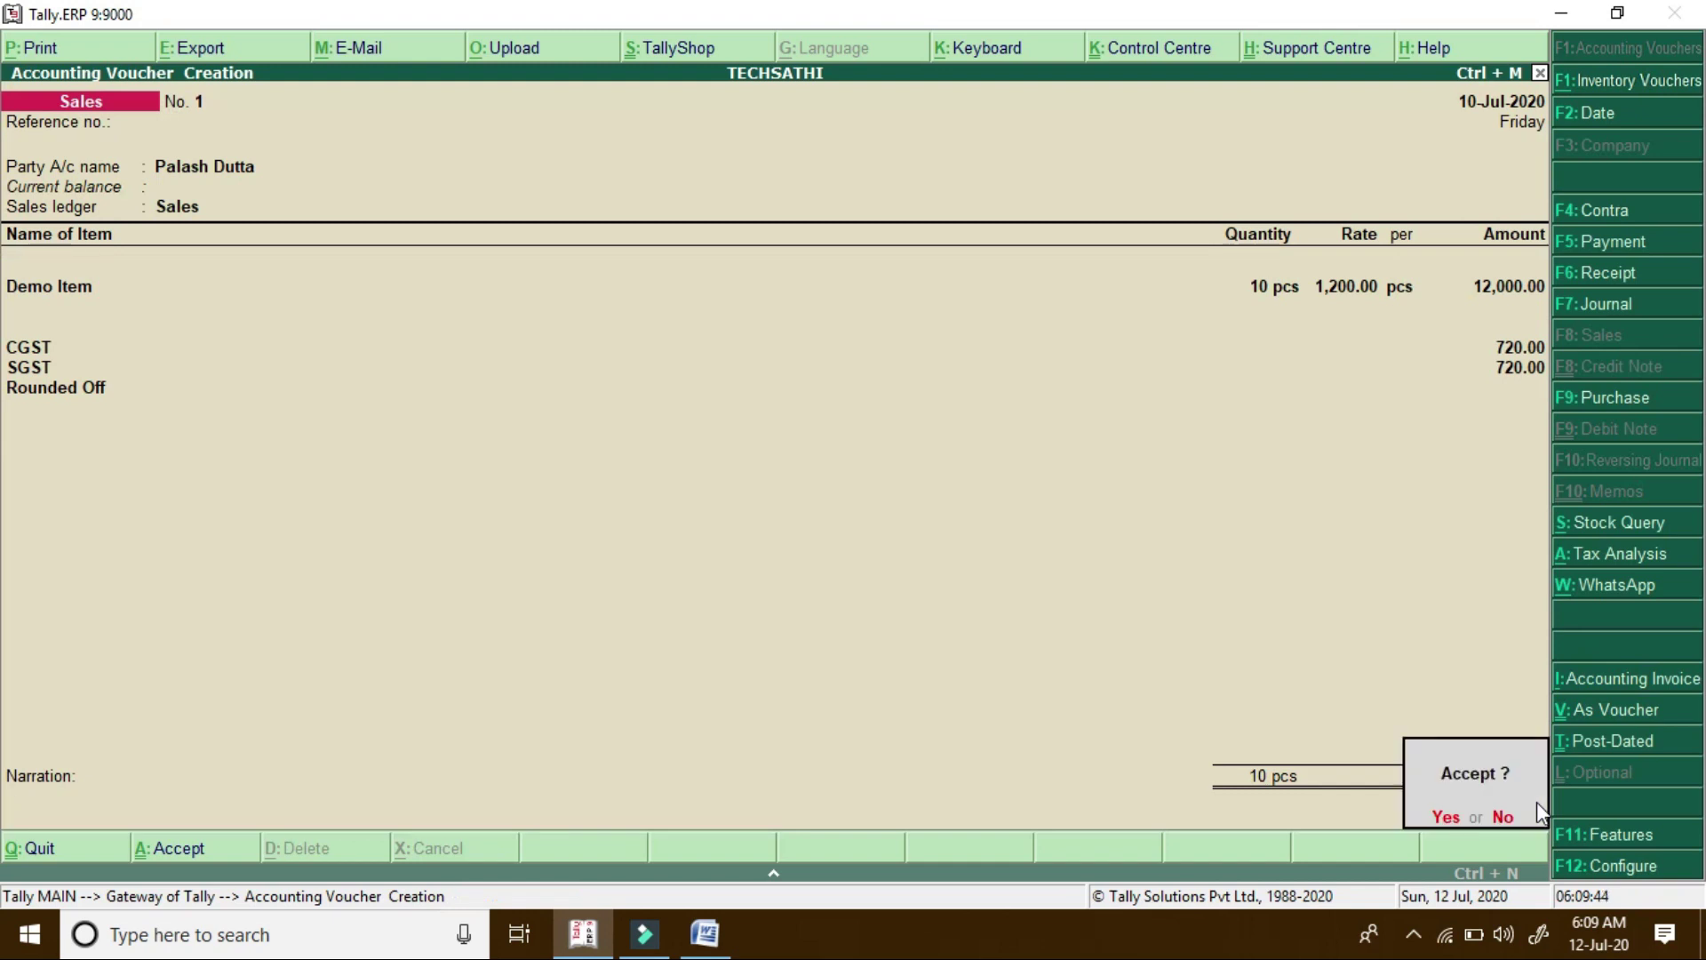
{"action": "key", "text": "Return"}
{"action": "key", "text": "Page_Up"}
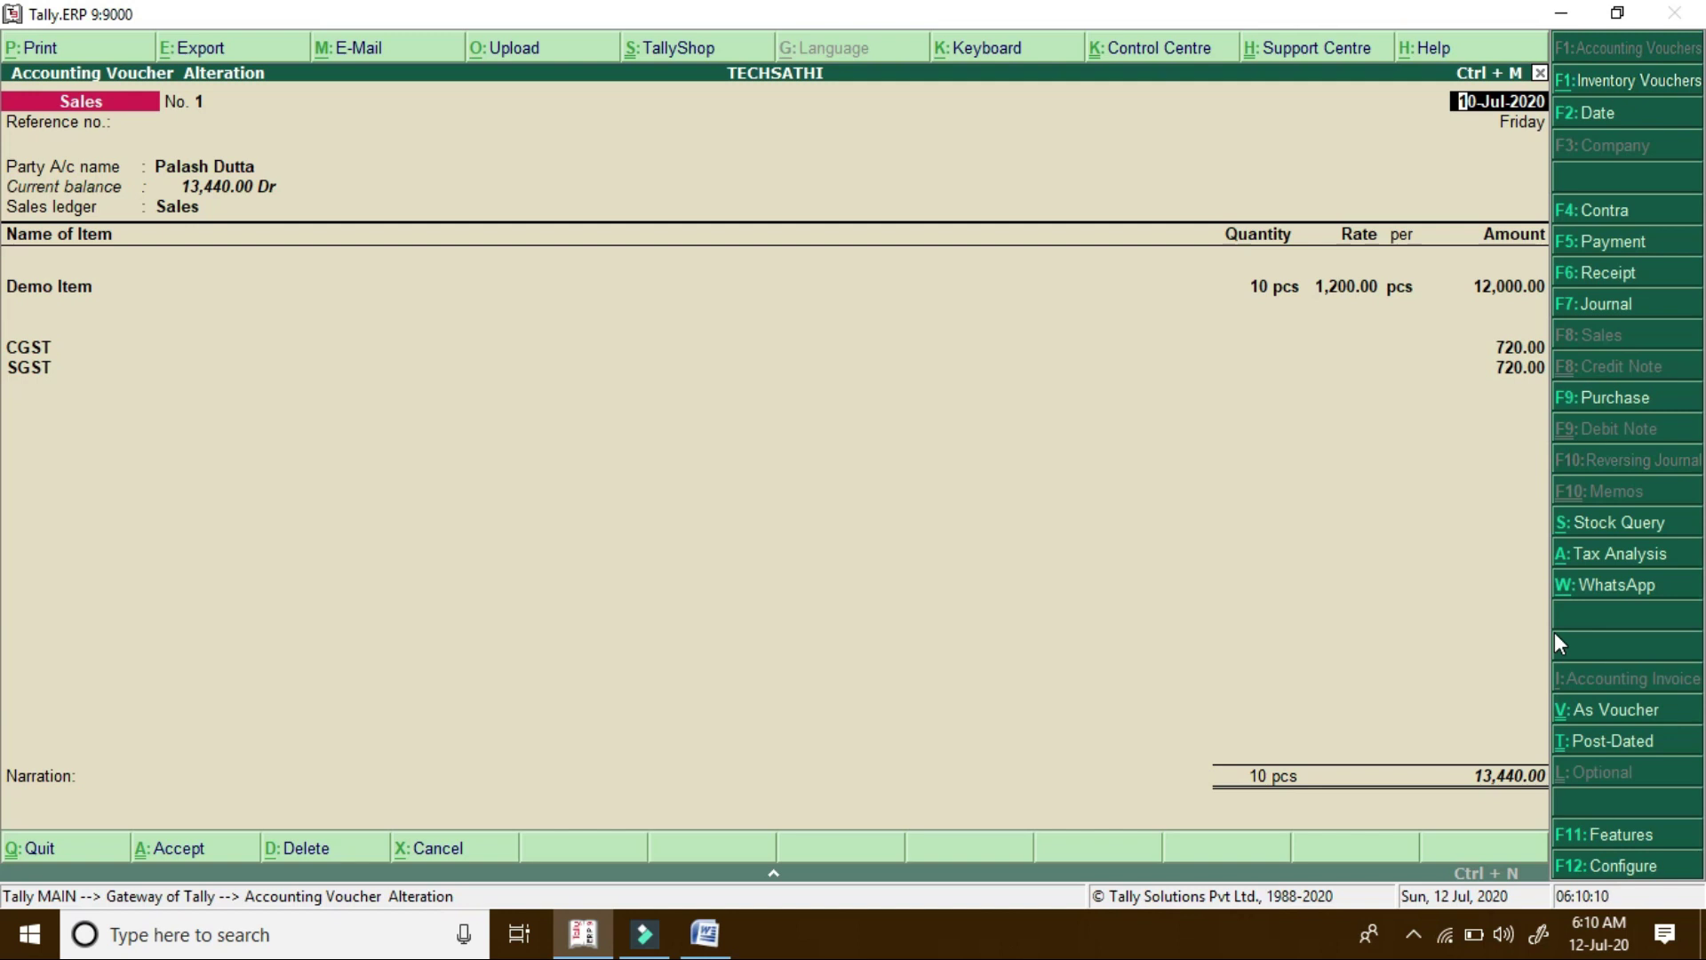
Share Sales voucher No. 1 using the W: WhatsApp button on the voucher's button bar
{"action": "left_click", "coordinate": [1623, 593]}
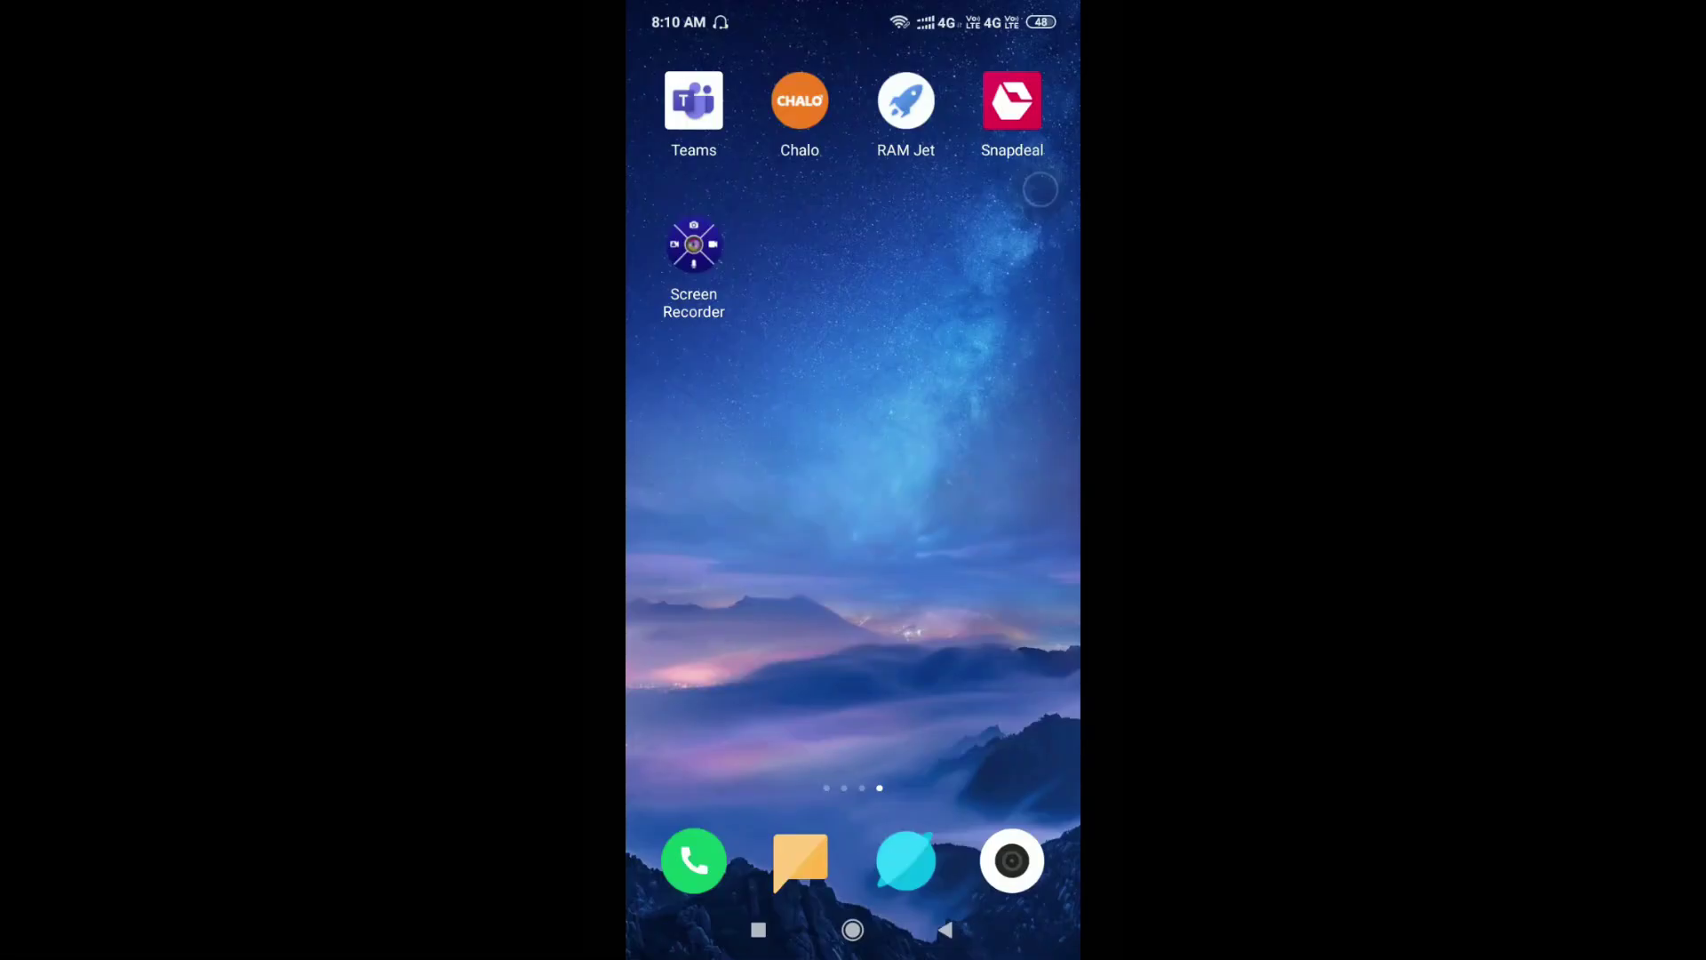
On the phone, open WhatsApp's menu and choose WhatsApp Web to link it, then return to Tally
{"action": "left_click_drag", "start_coordinate": [711, 445], "coordinate": [996, 445]}
{"action": "left_click_drag", "start_coordinate": [711, 444], "coordinate": [995, 444]}
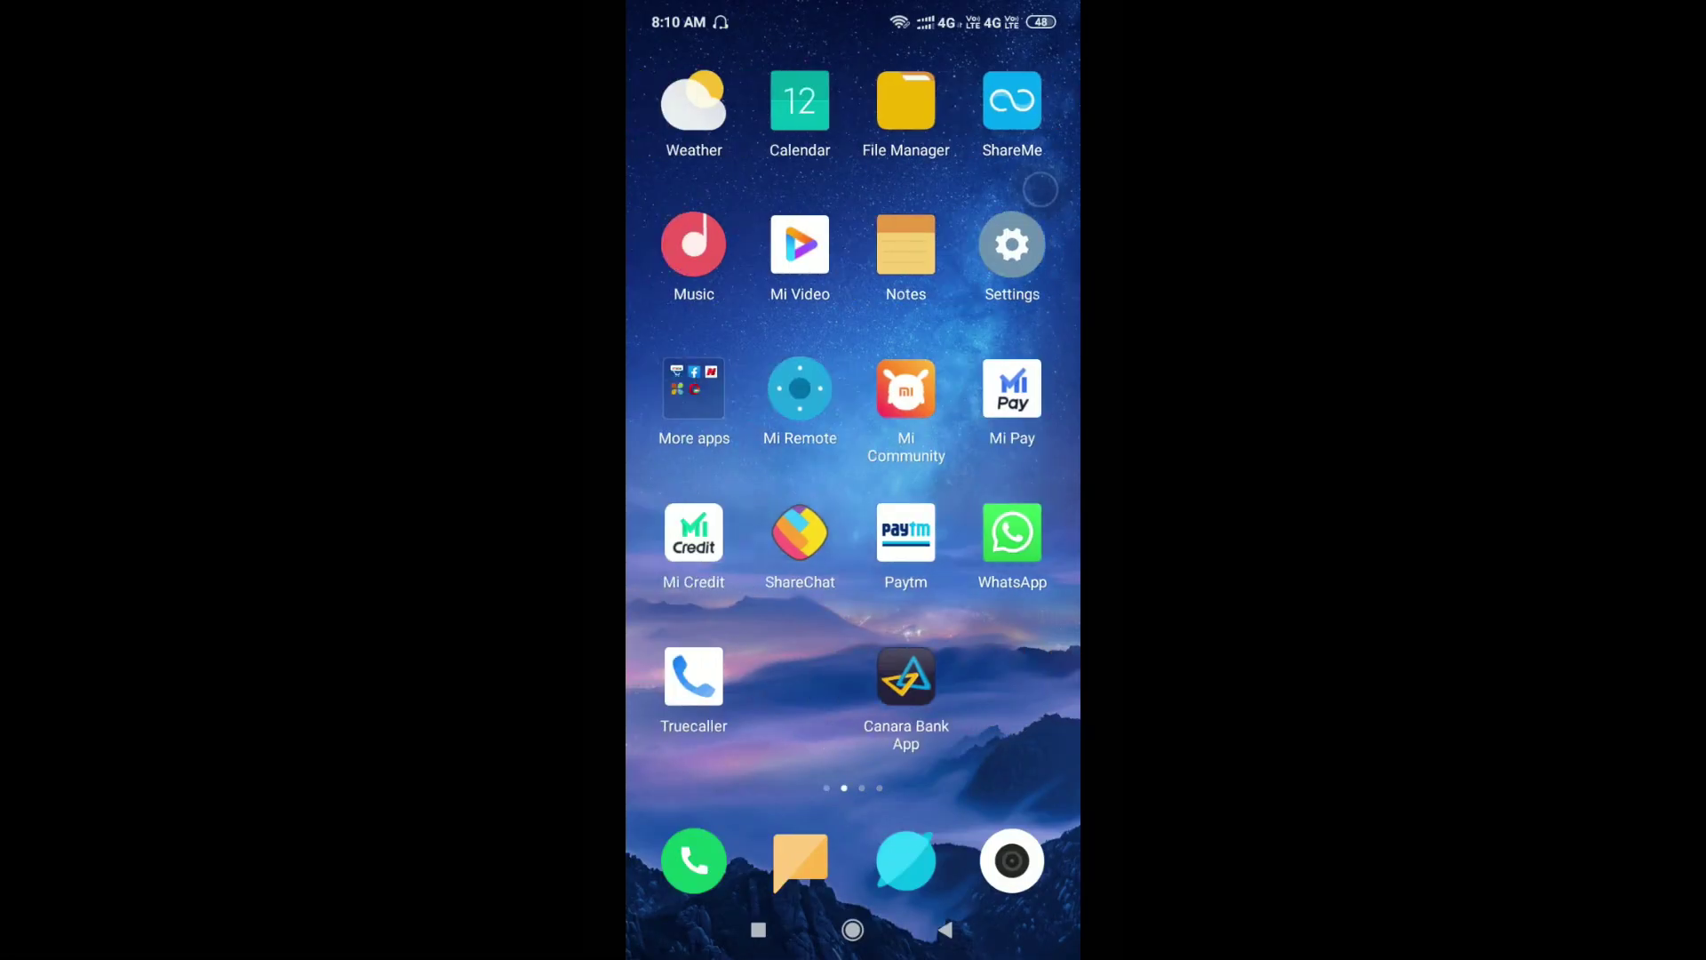
{"action": "left_click", "coordinate": [1012, 532]}
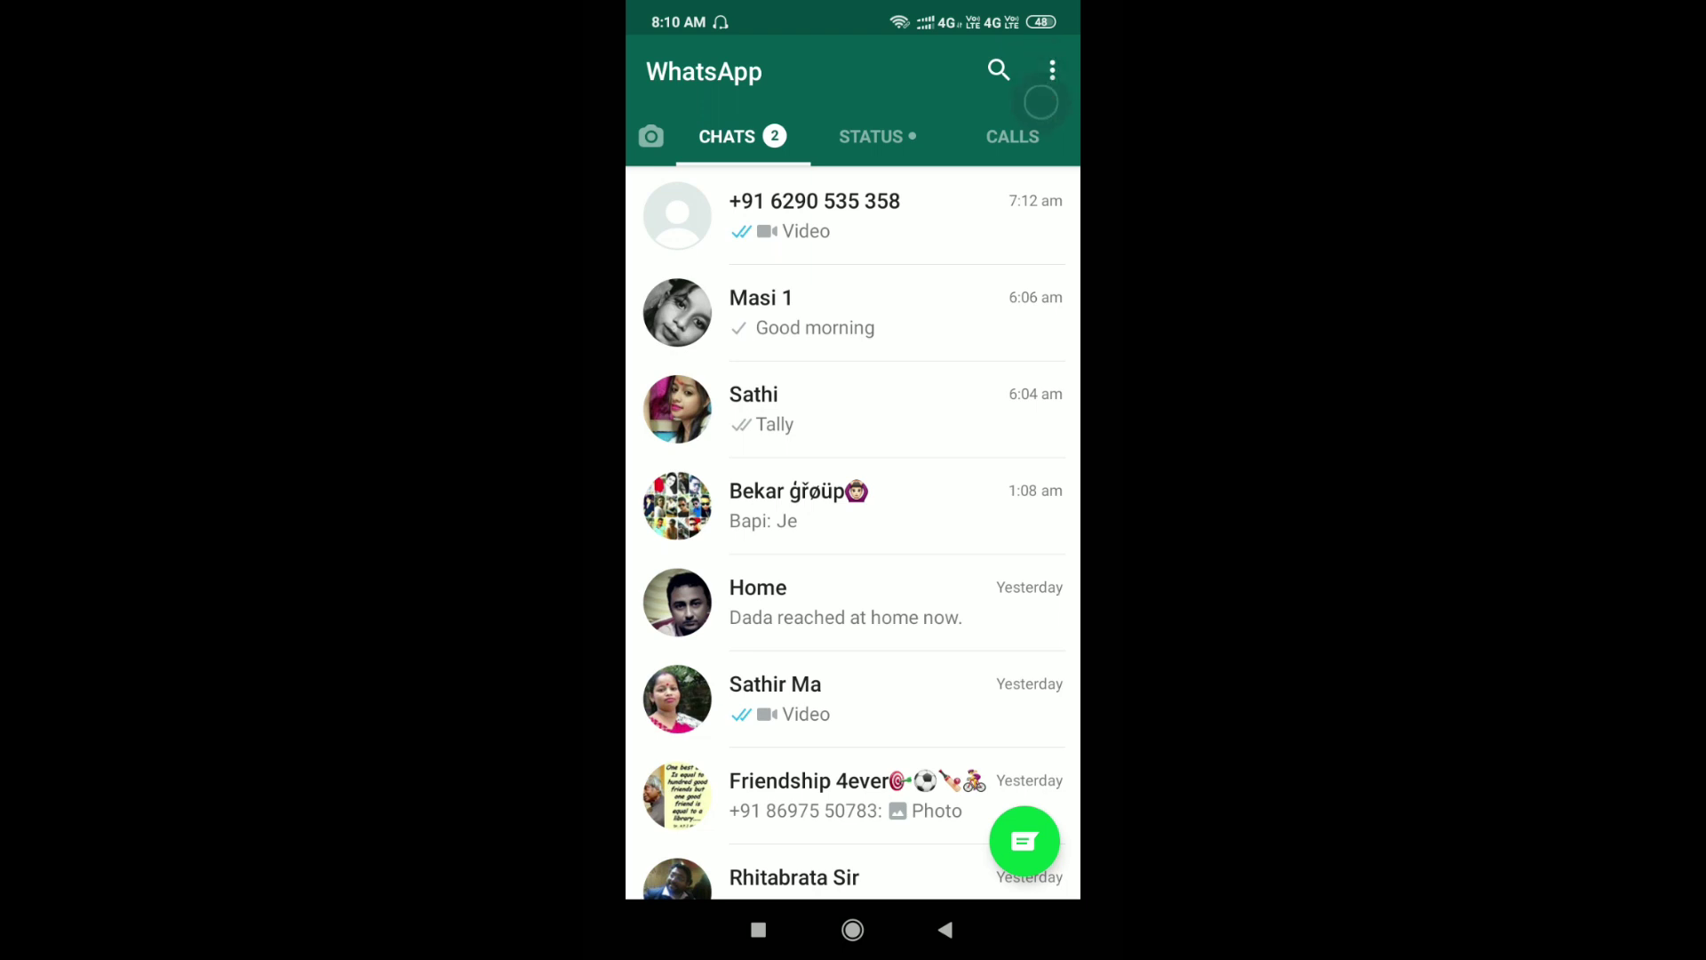
{"action": "left_click", "coordinate": [1052, 70]}
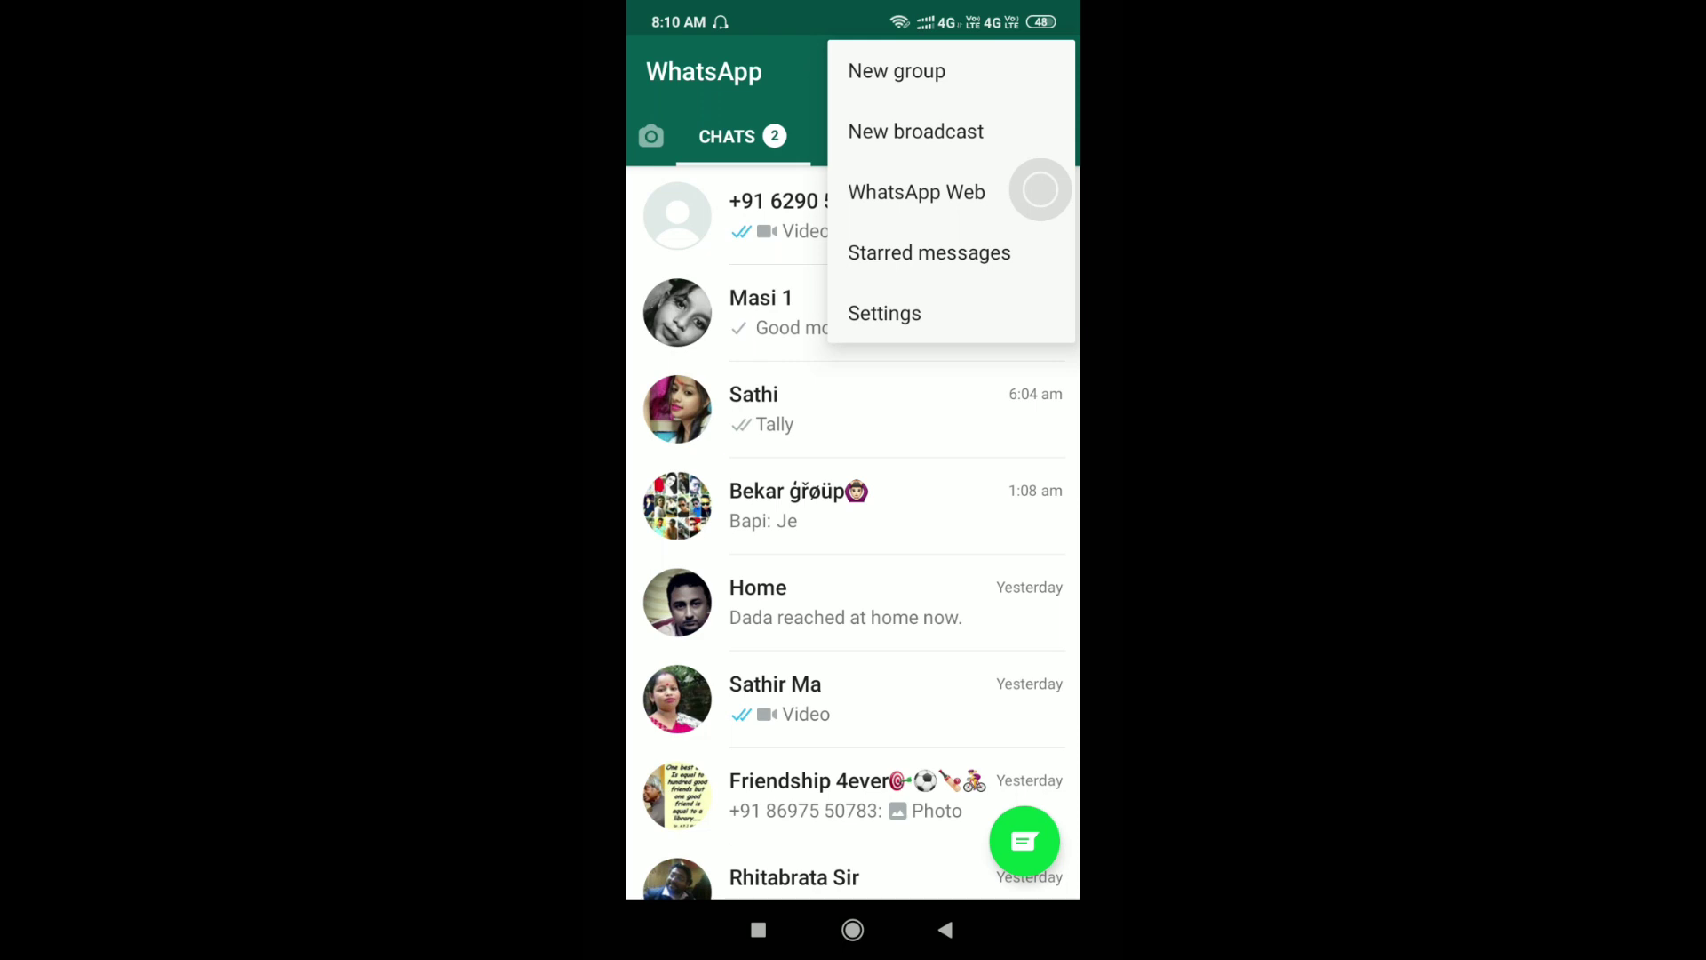
{"action": "left_click", "coordinate": [1040, 189]}
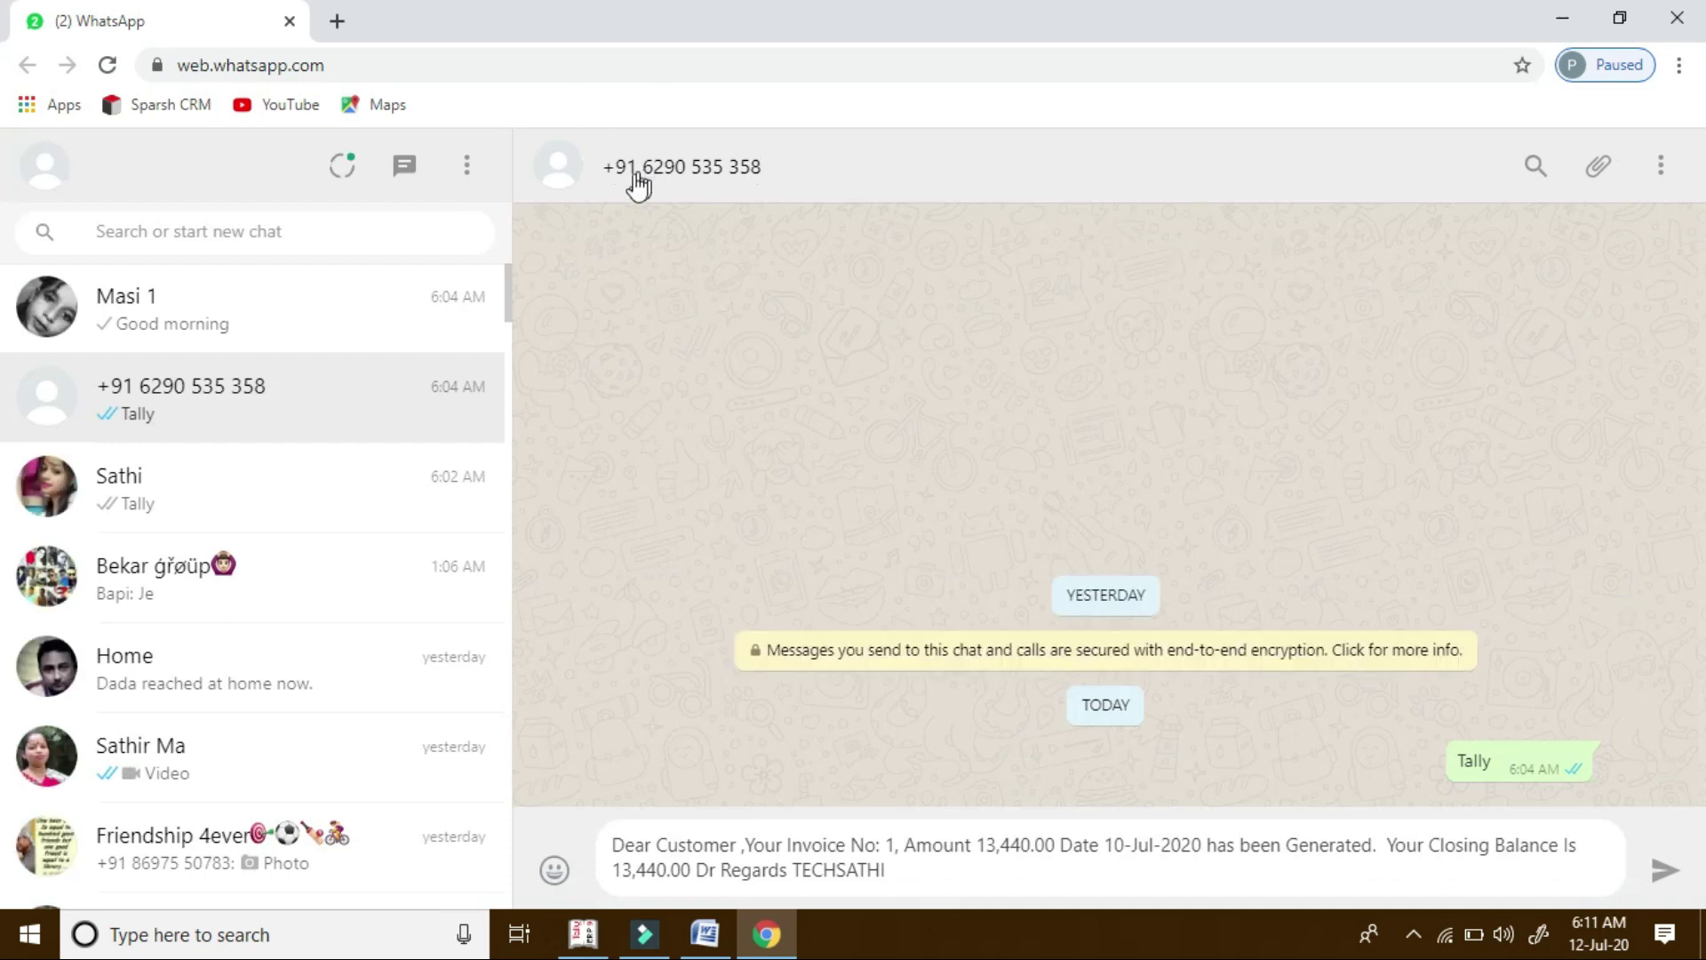
{"action": "left_click", "coordinate": [583, 933]}
{"action": "left_click", "coordinate": [239, 169]}
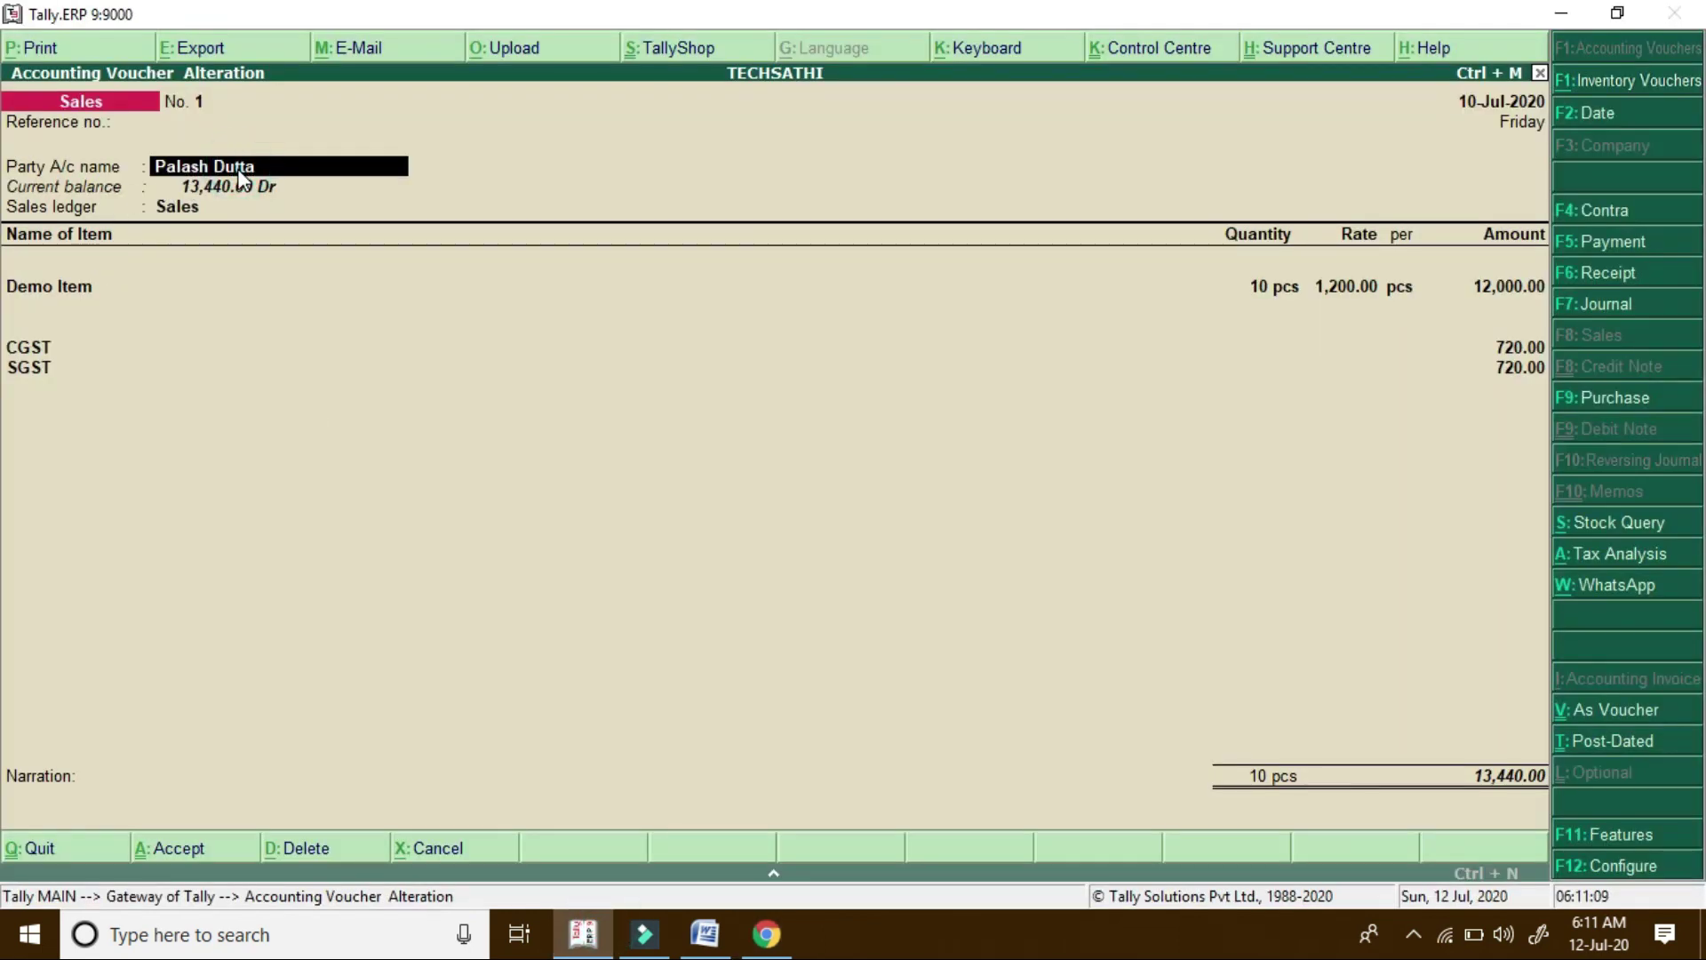
{"action": "key", "text": "ctrl+Return"}
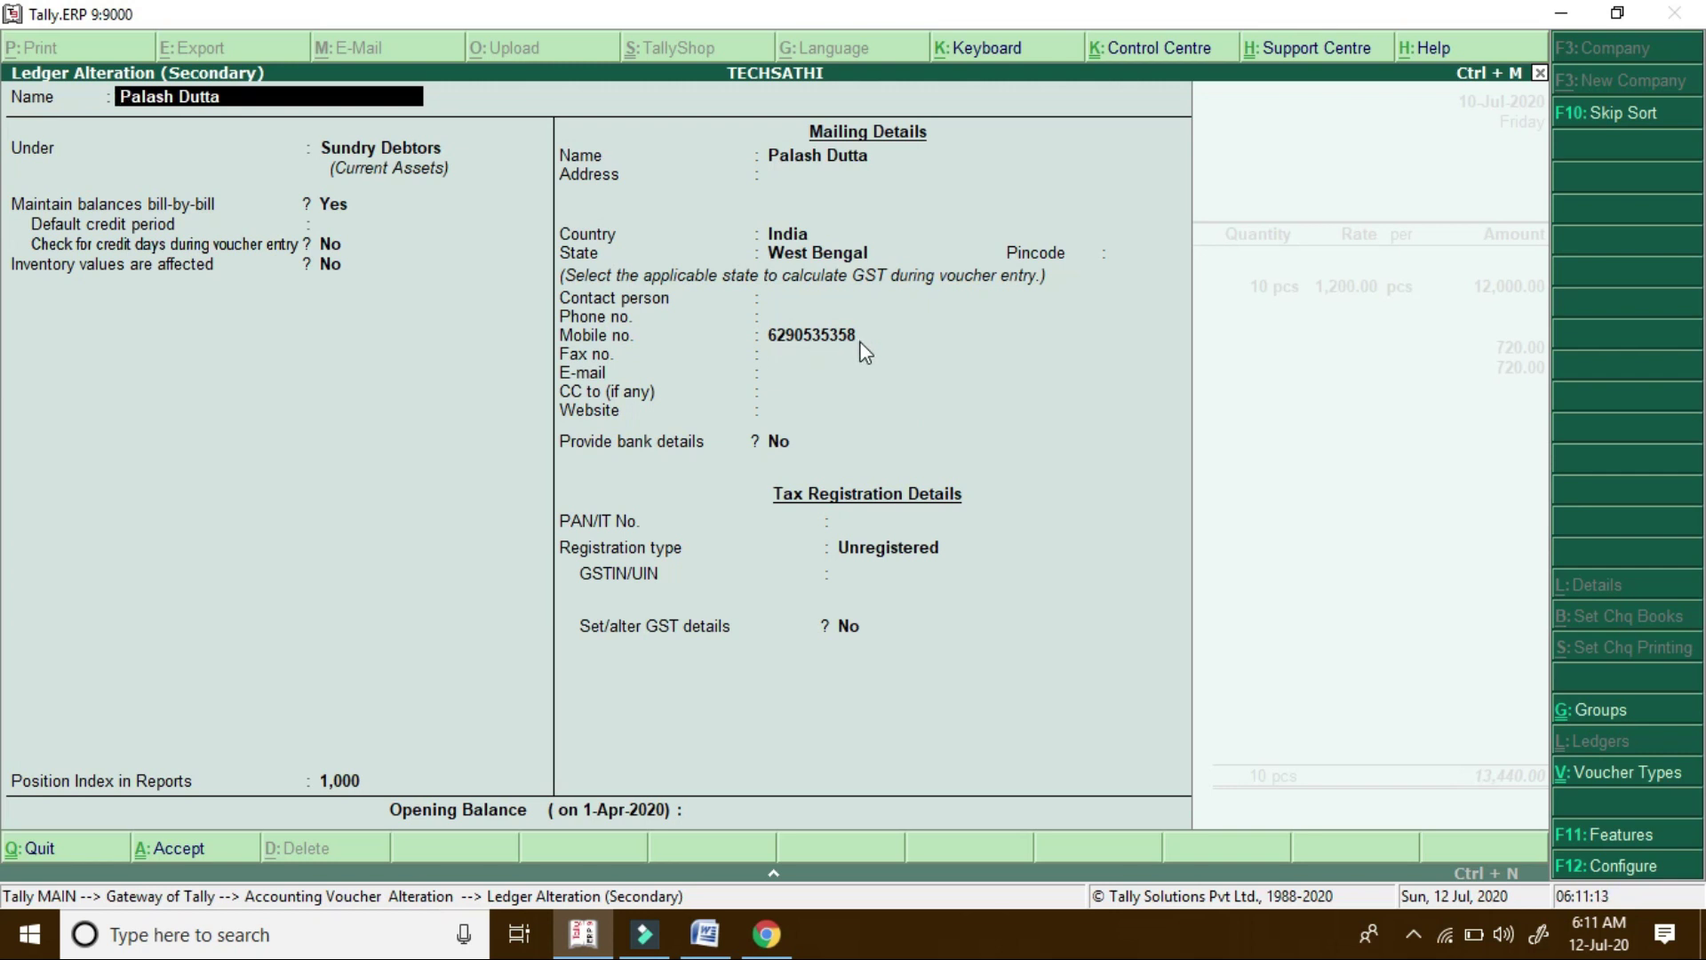
{"action": "left_click", "coordinate": [776, 942]}
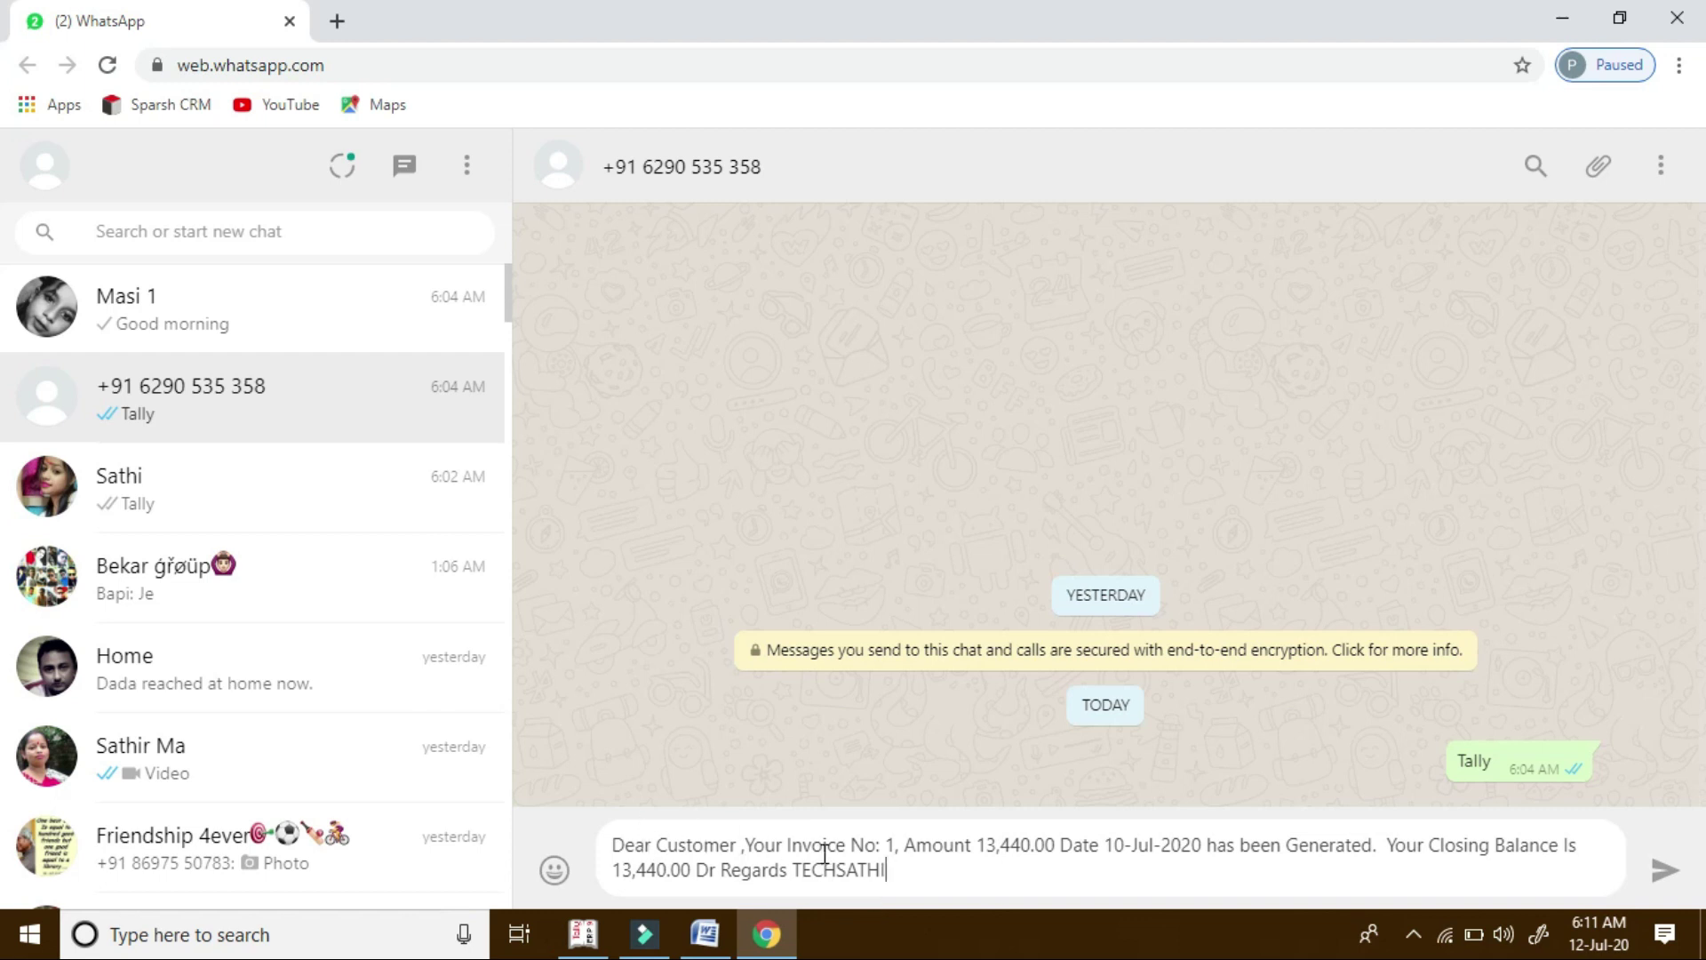
{"action": "left_click", "coordinate": [593, 940]}
{"action": "key", "text": "Escape"}
{"action": "key", "text": "Escape"}
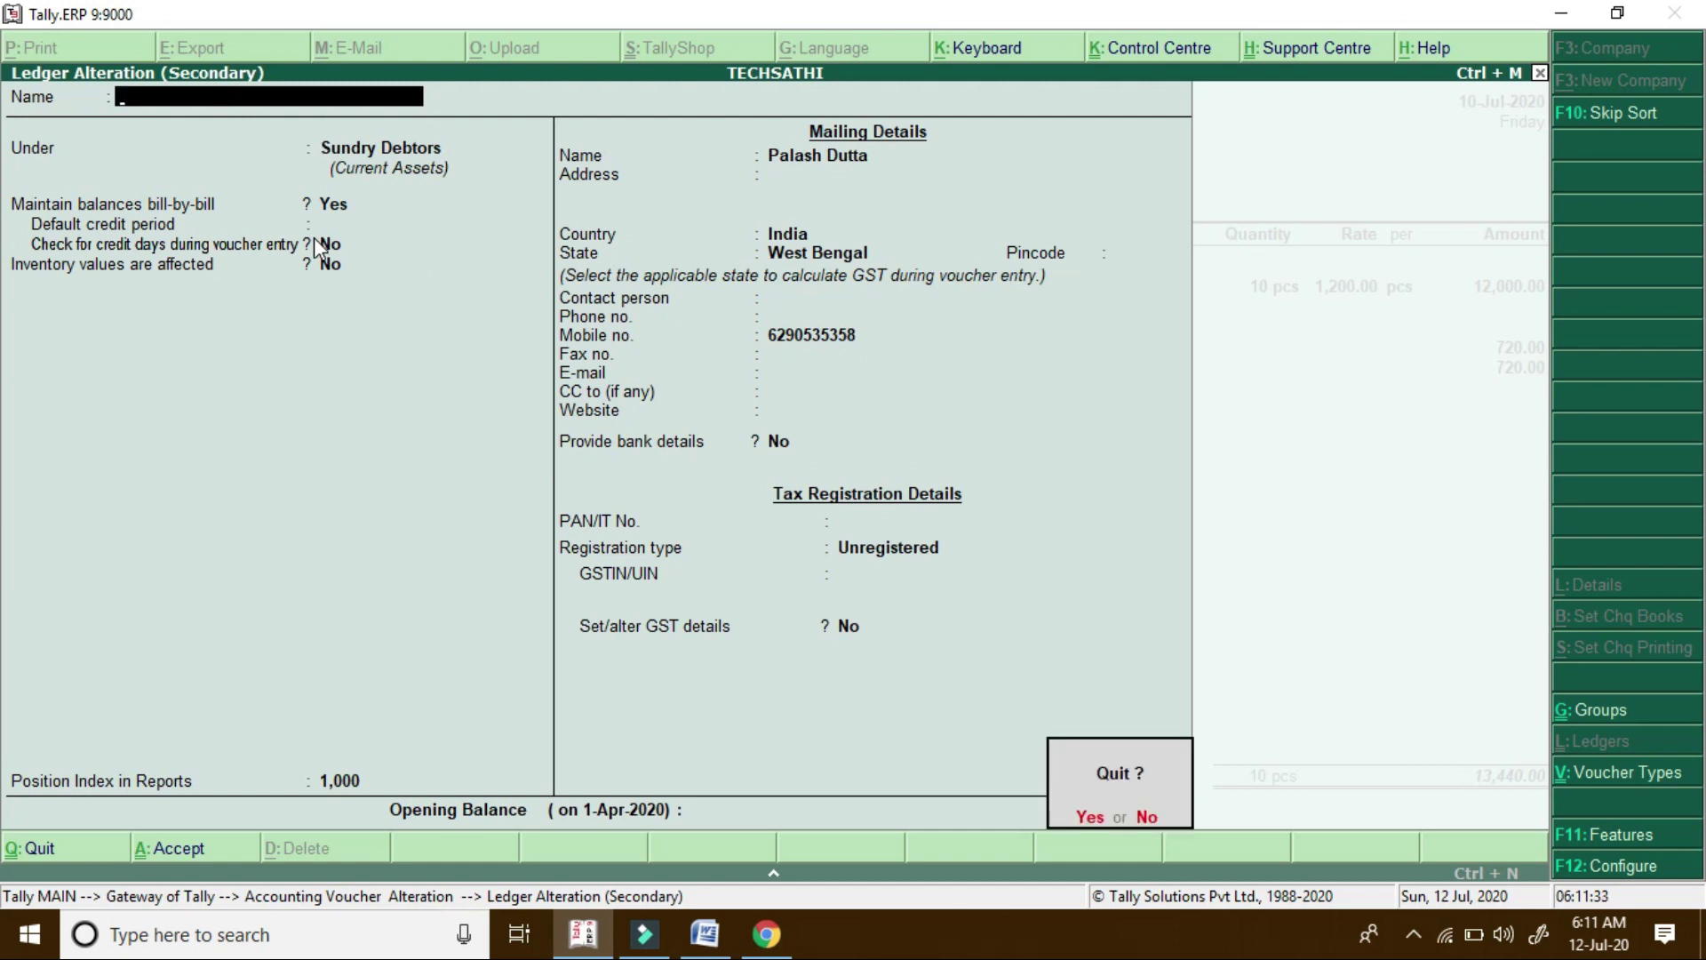
{"action": "key", "text": "y"}
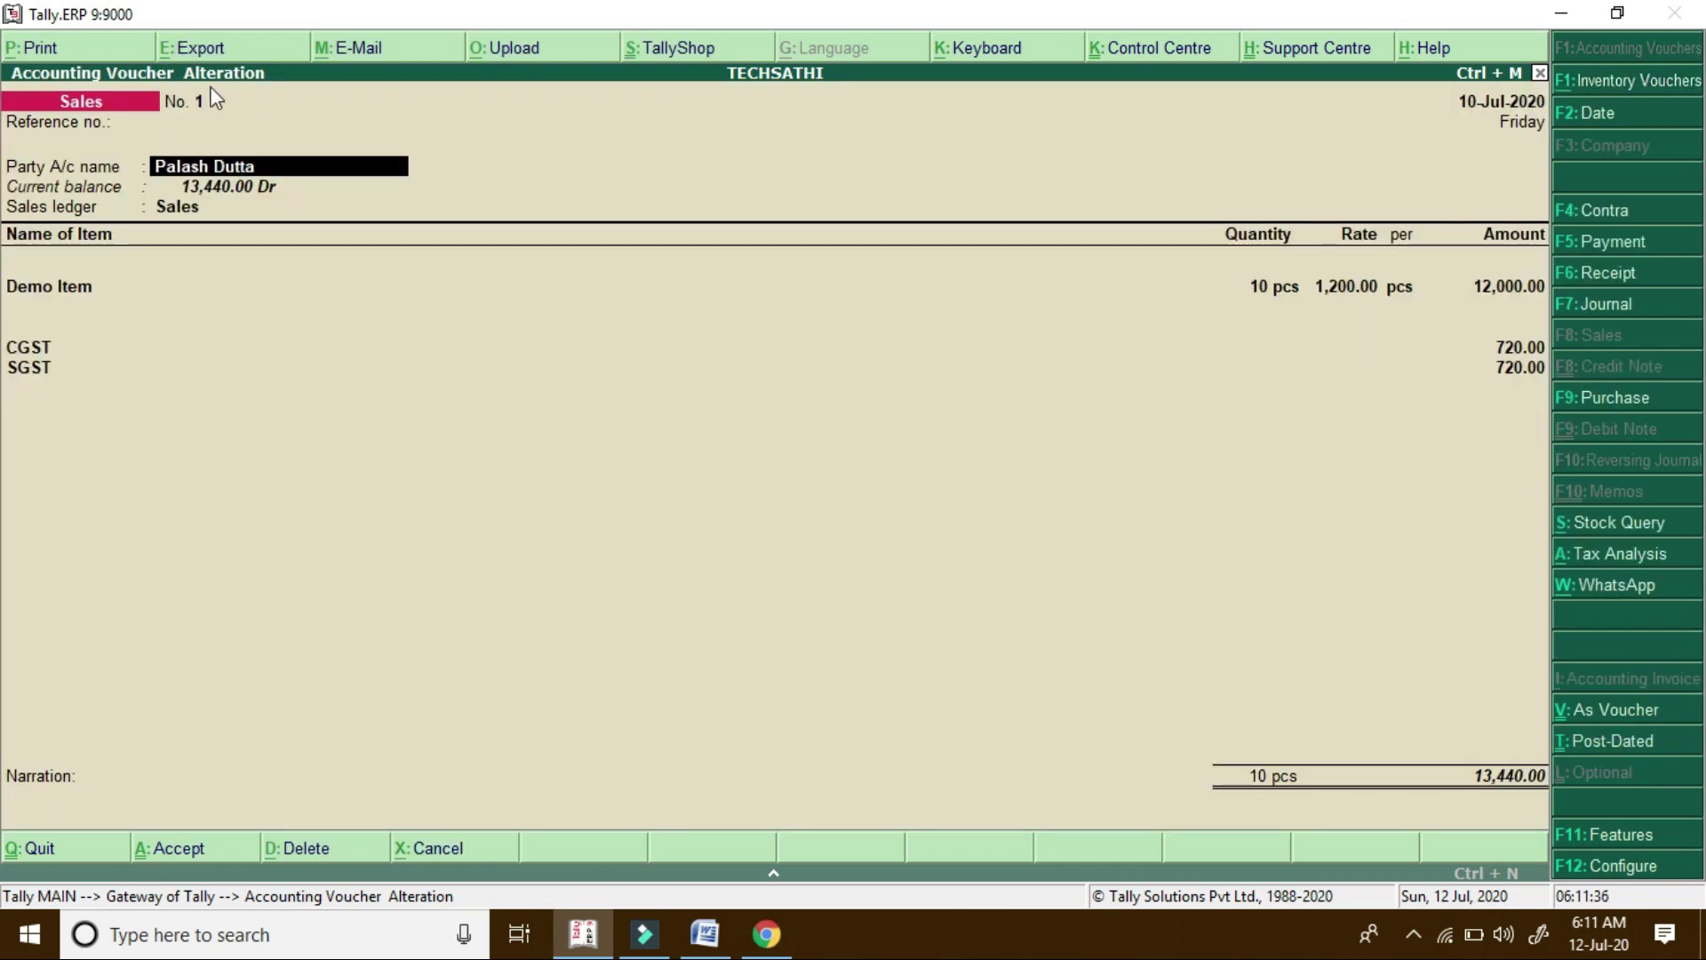
Switch between Tally and WhatsApp Web, then send the drafted invoice message in the customer's chat
{"action": "left_click", "coordinate": [769, 941]}
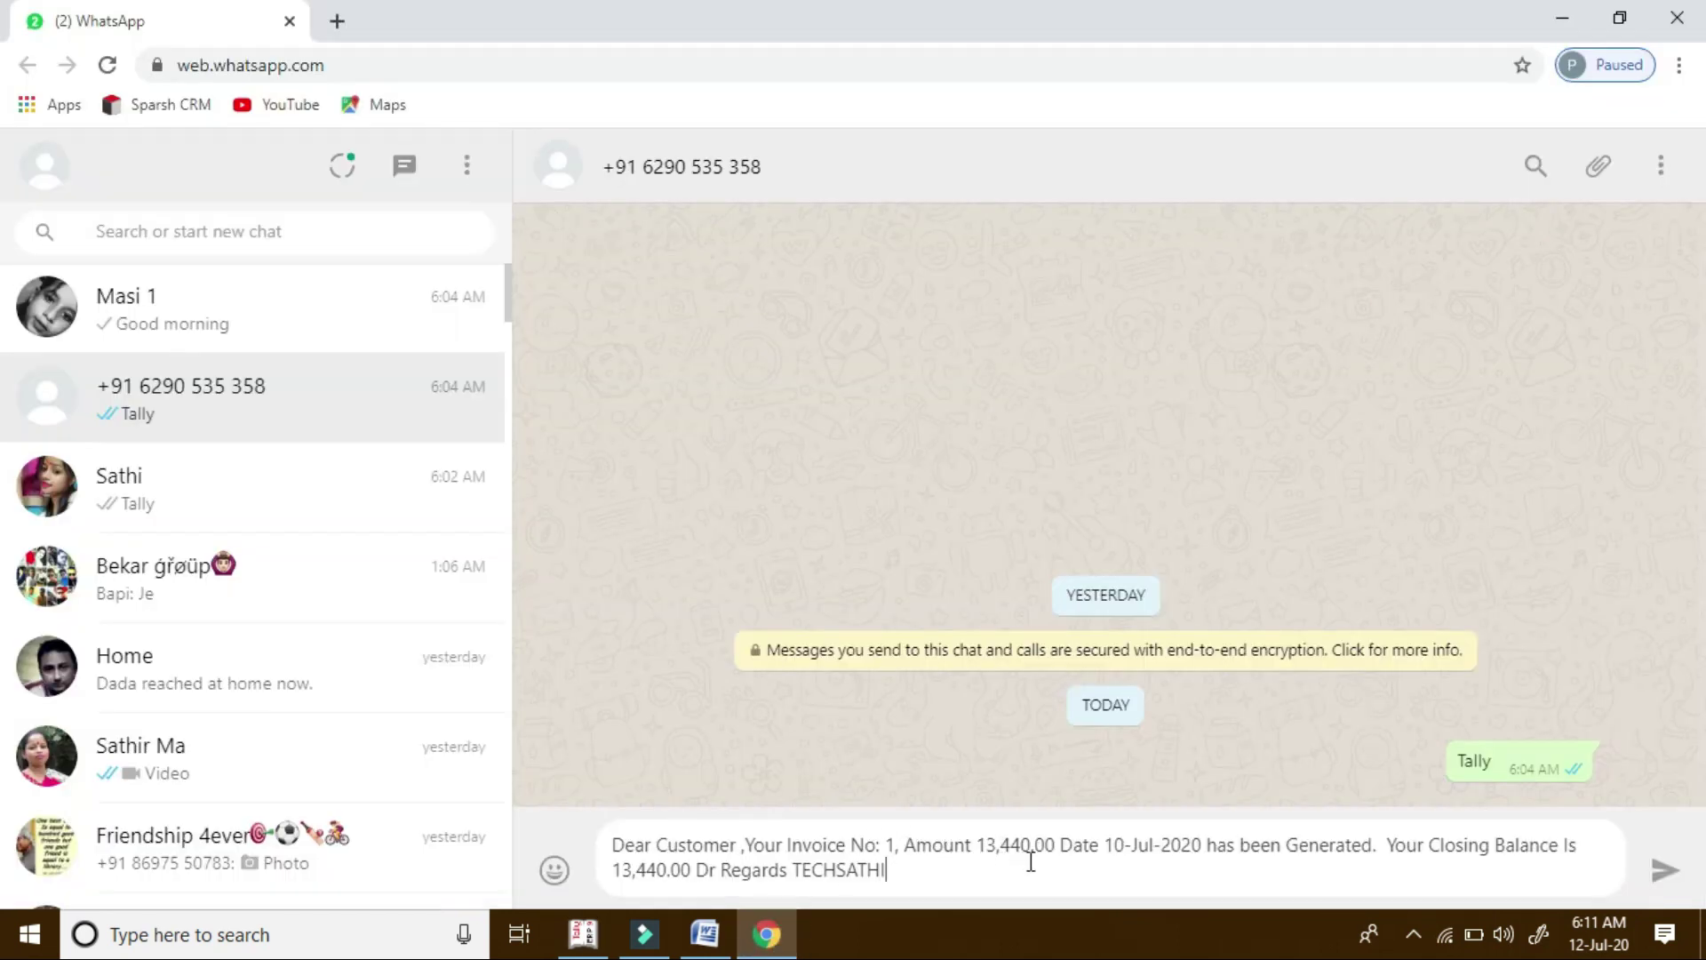
{"action": "left_click", "coordinate": [584, 934]}
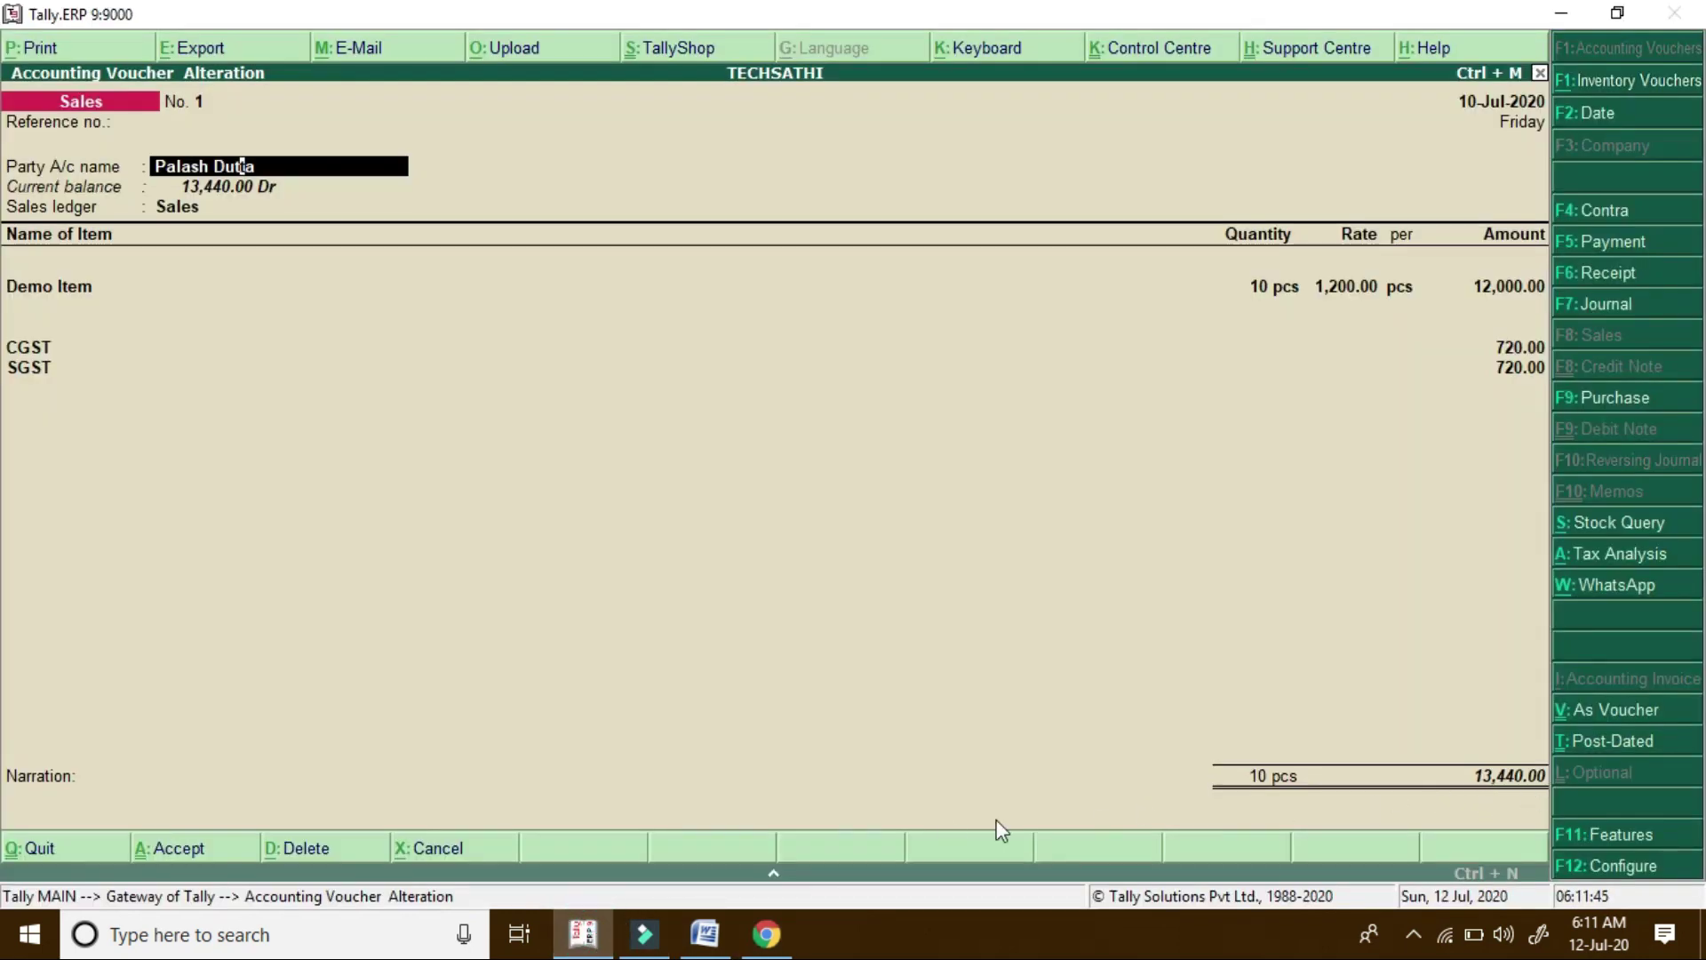
{"action": "left_click", "coordinate": [766, 935]}
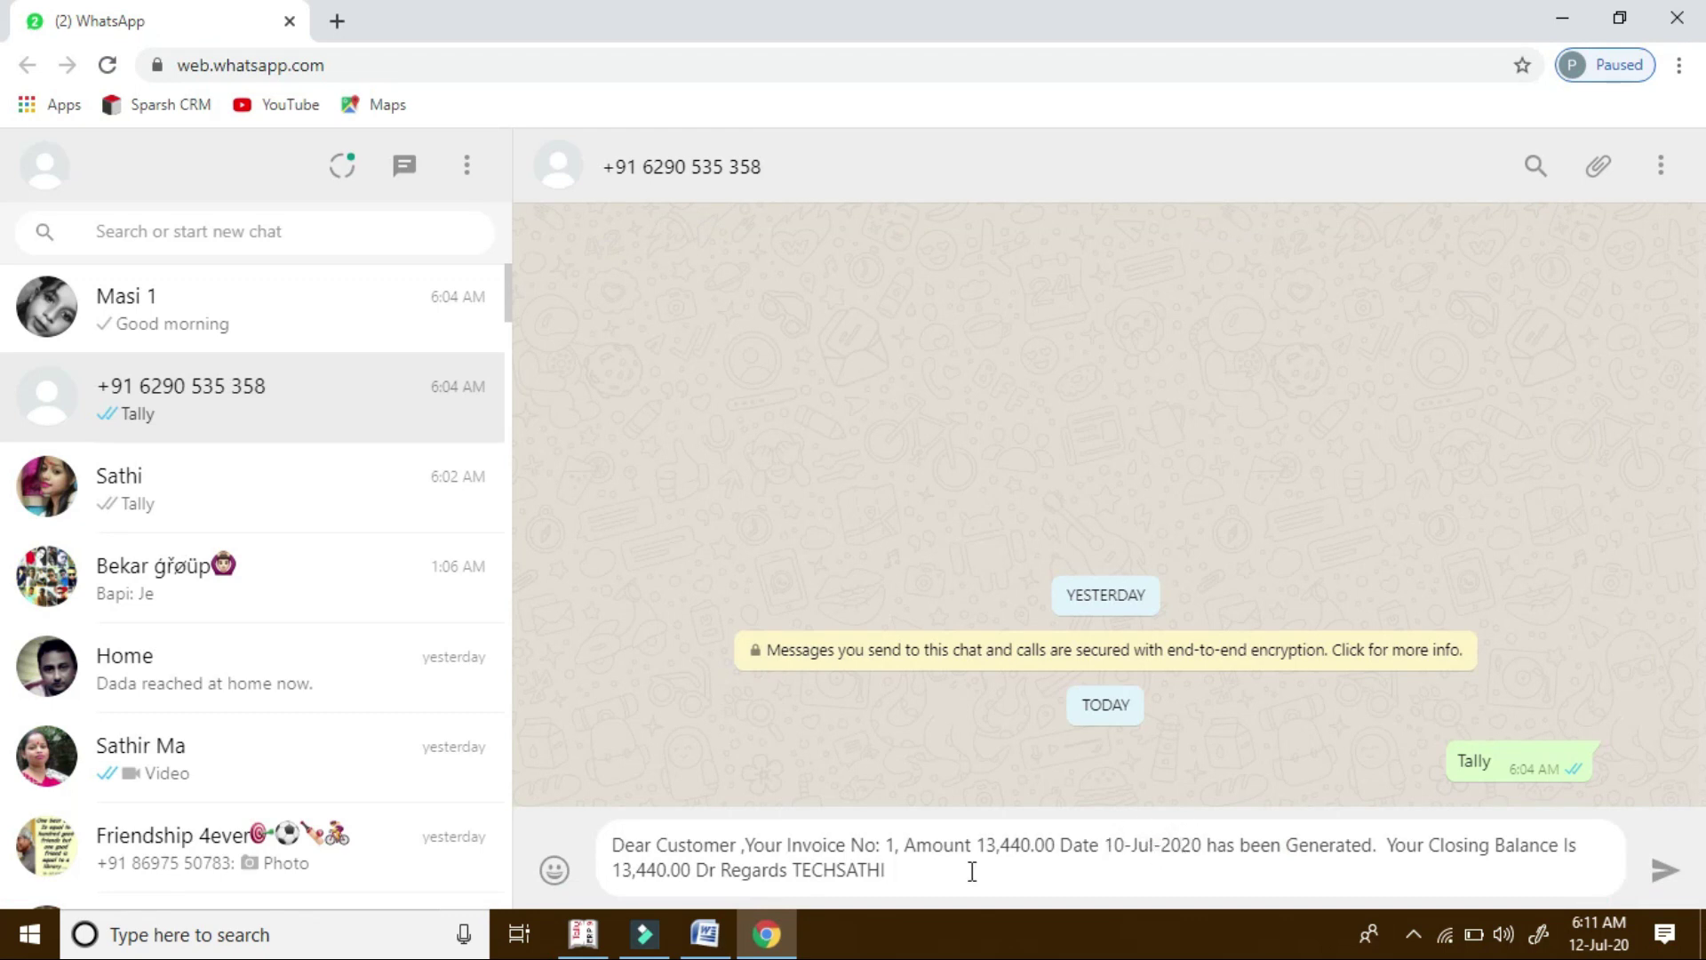
{"action": "left_click", "coordinate": [583, 933]}
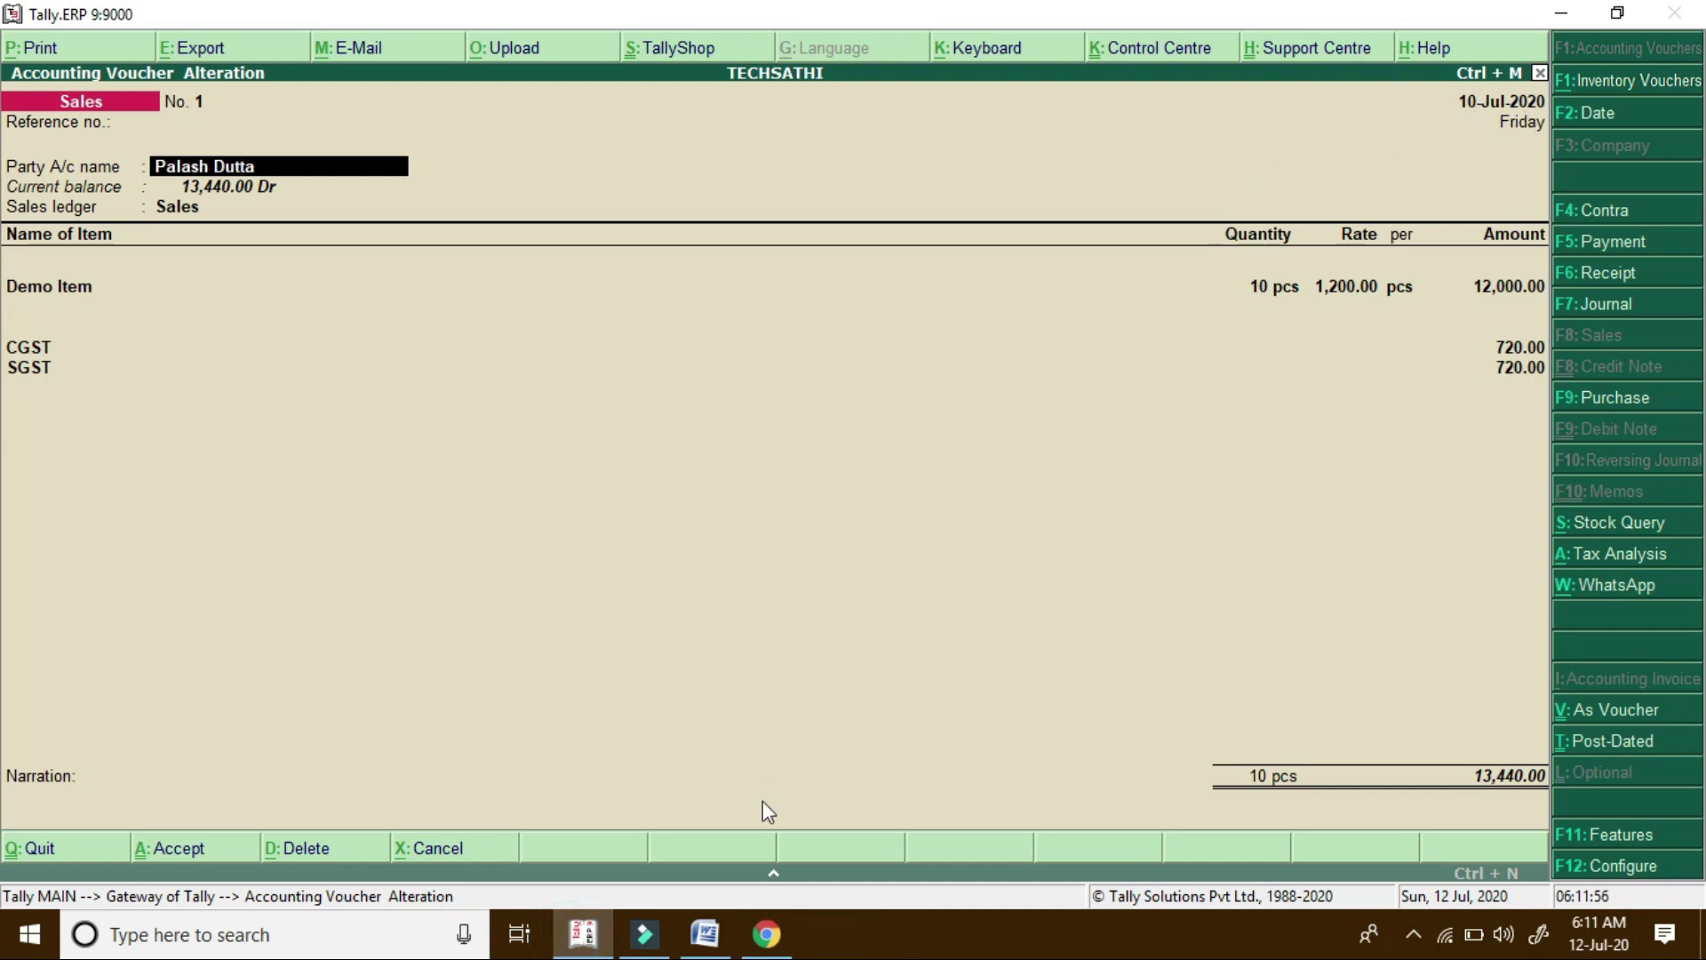
{"action": "left_click", "coordinate": [766, 933]}
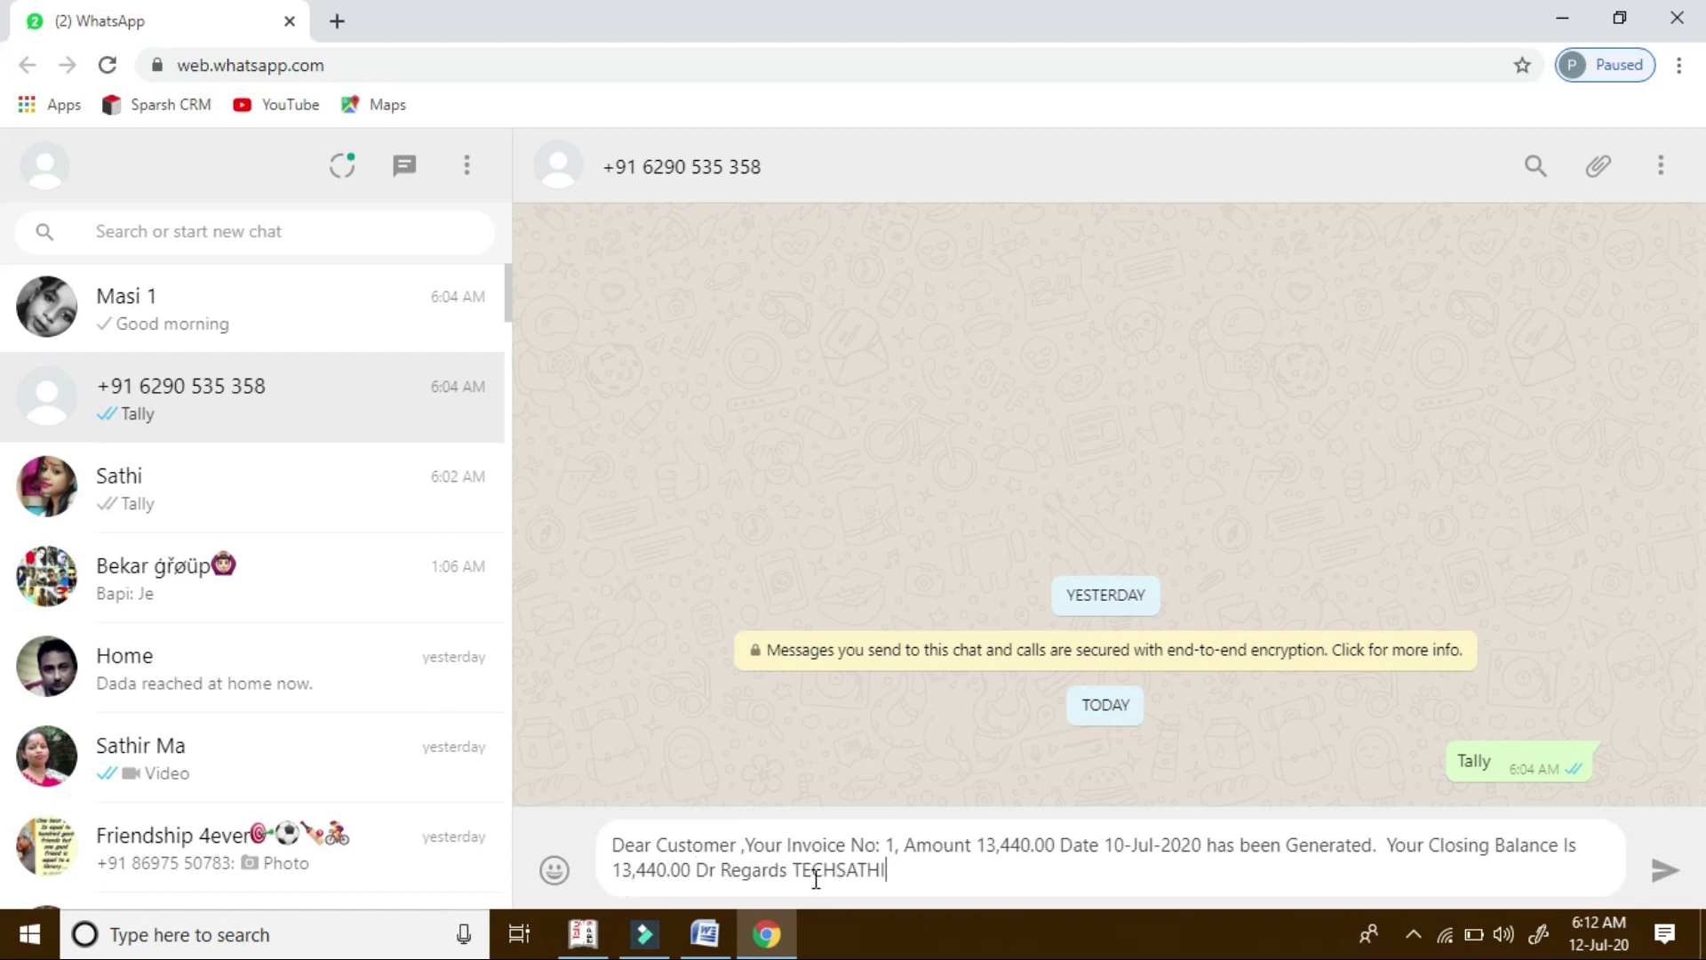
{"action": "left_click", "coordinate": [582, 935]}
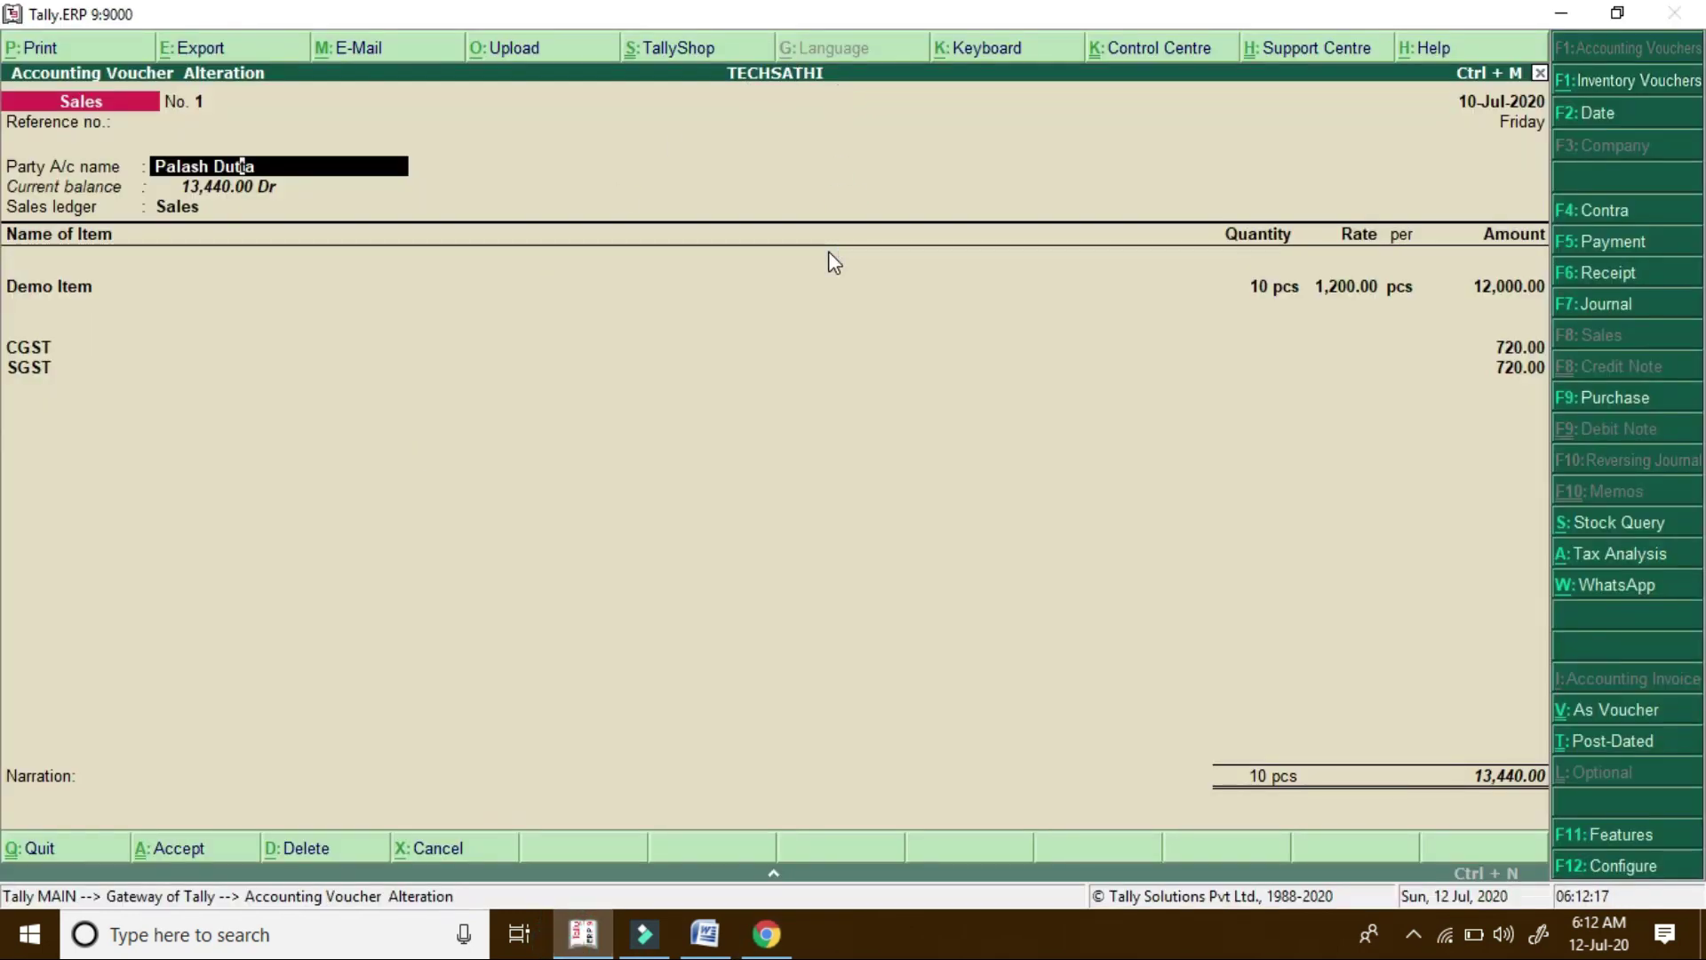
{"action": "left_click", "coordinate": [766, 935]}
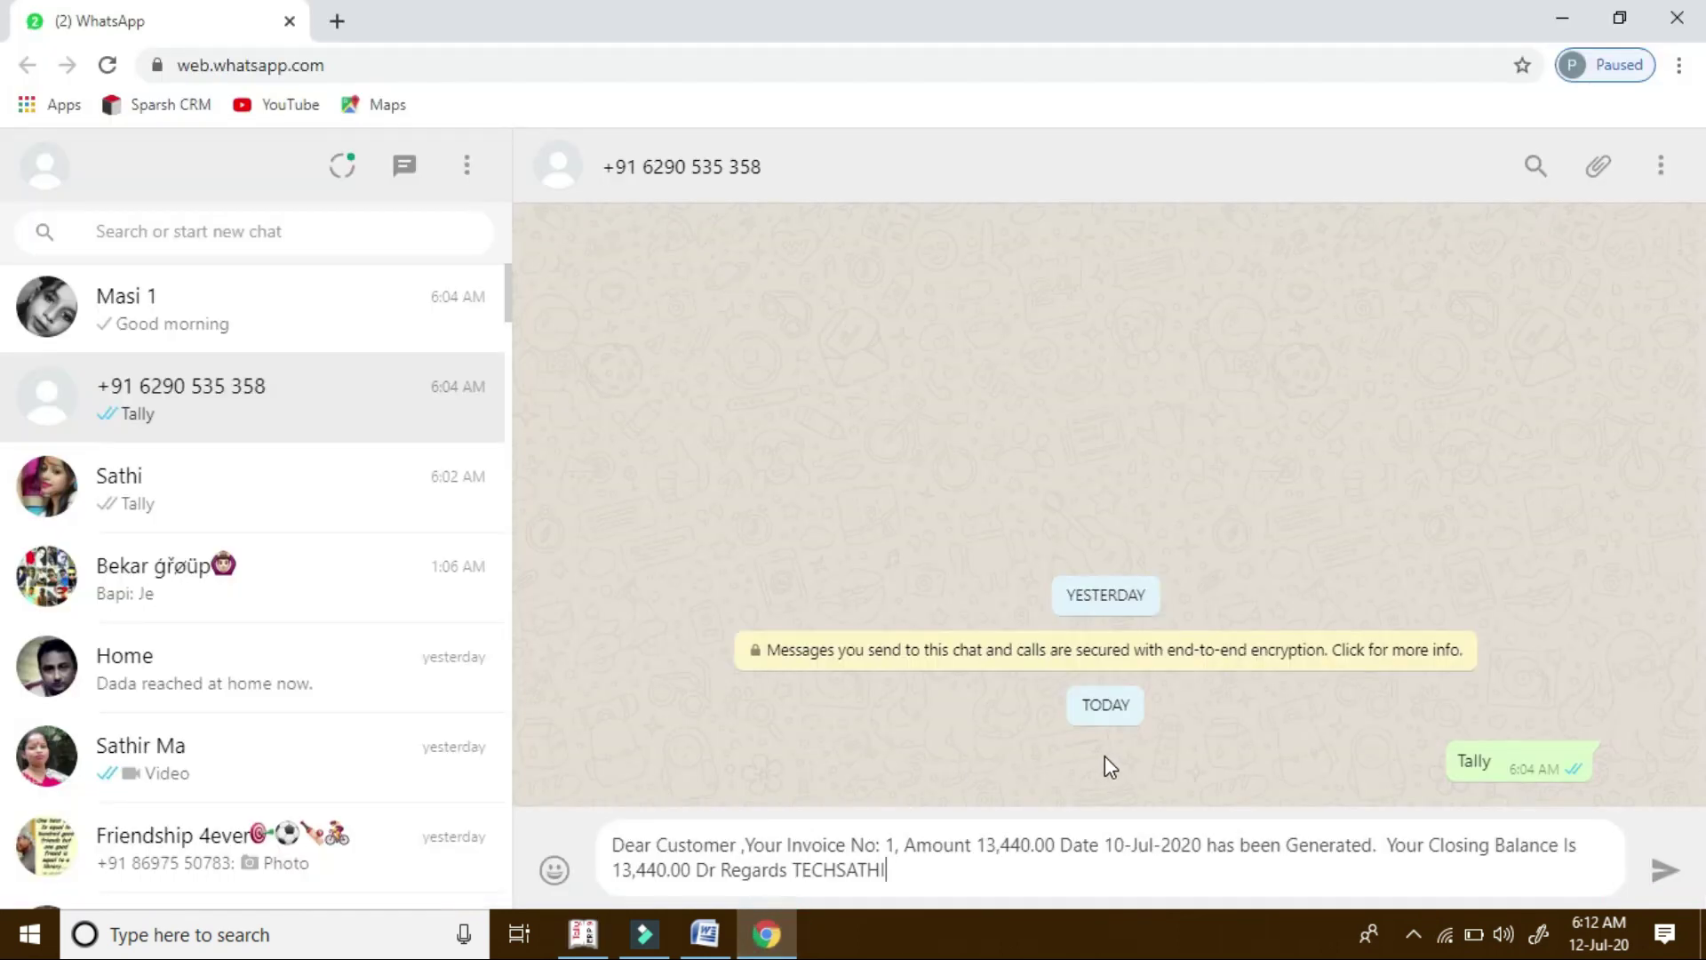
{"action": "key", "text": "Return"}
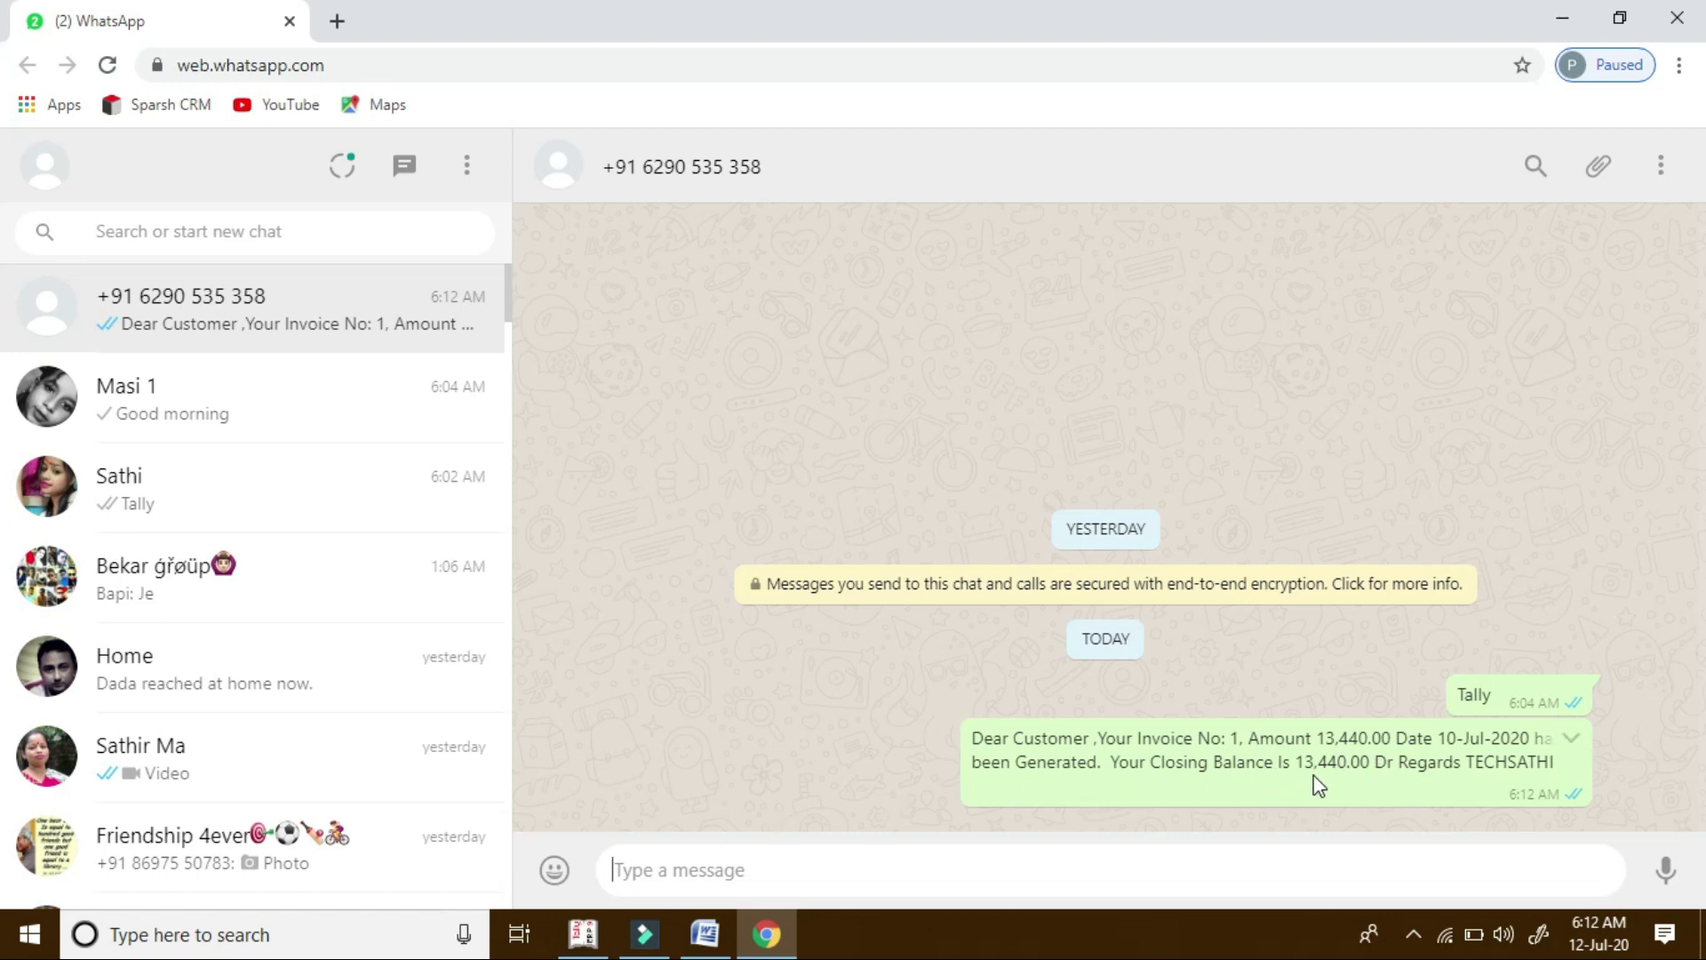
Return to Tally's Sales voucher No. 1 alteration screen from the taskbar
{"action": "left_click", "coordinate": [587, 938]}
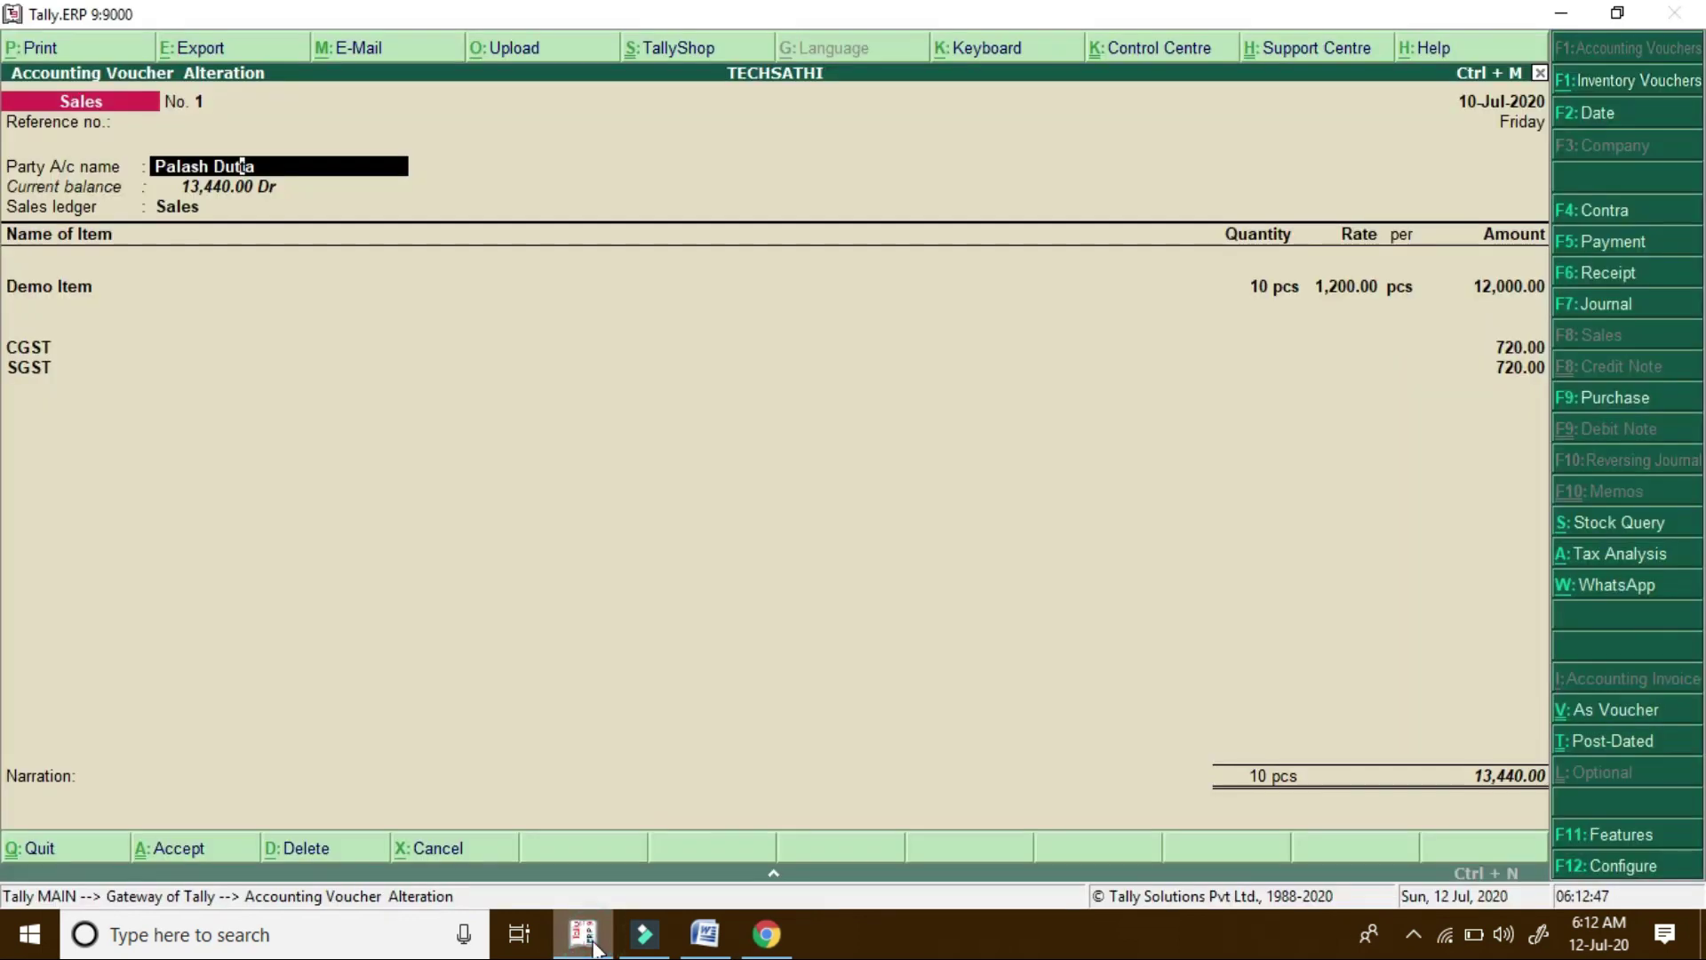
Quit the alteration and start a new Sales voucher dated 11-Jul-2020 for the same customer
{"action": "key", "text": "Escape"}
{"action": "key", "text": "y"}
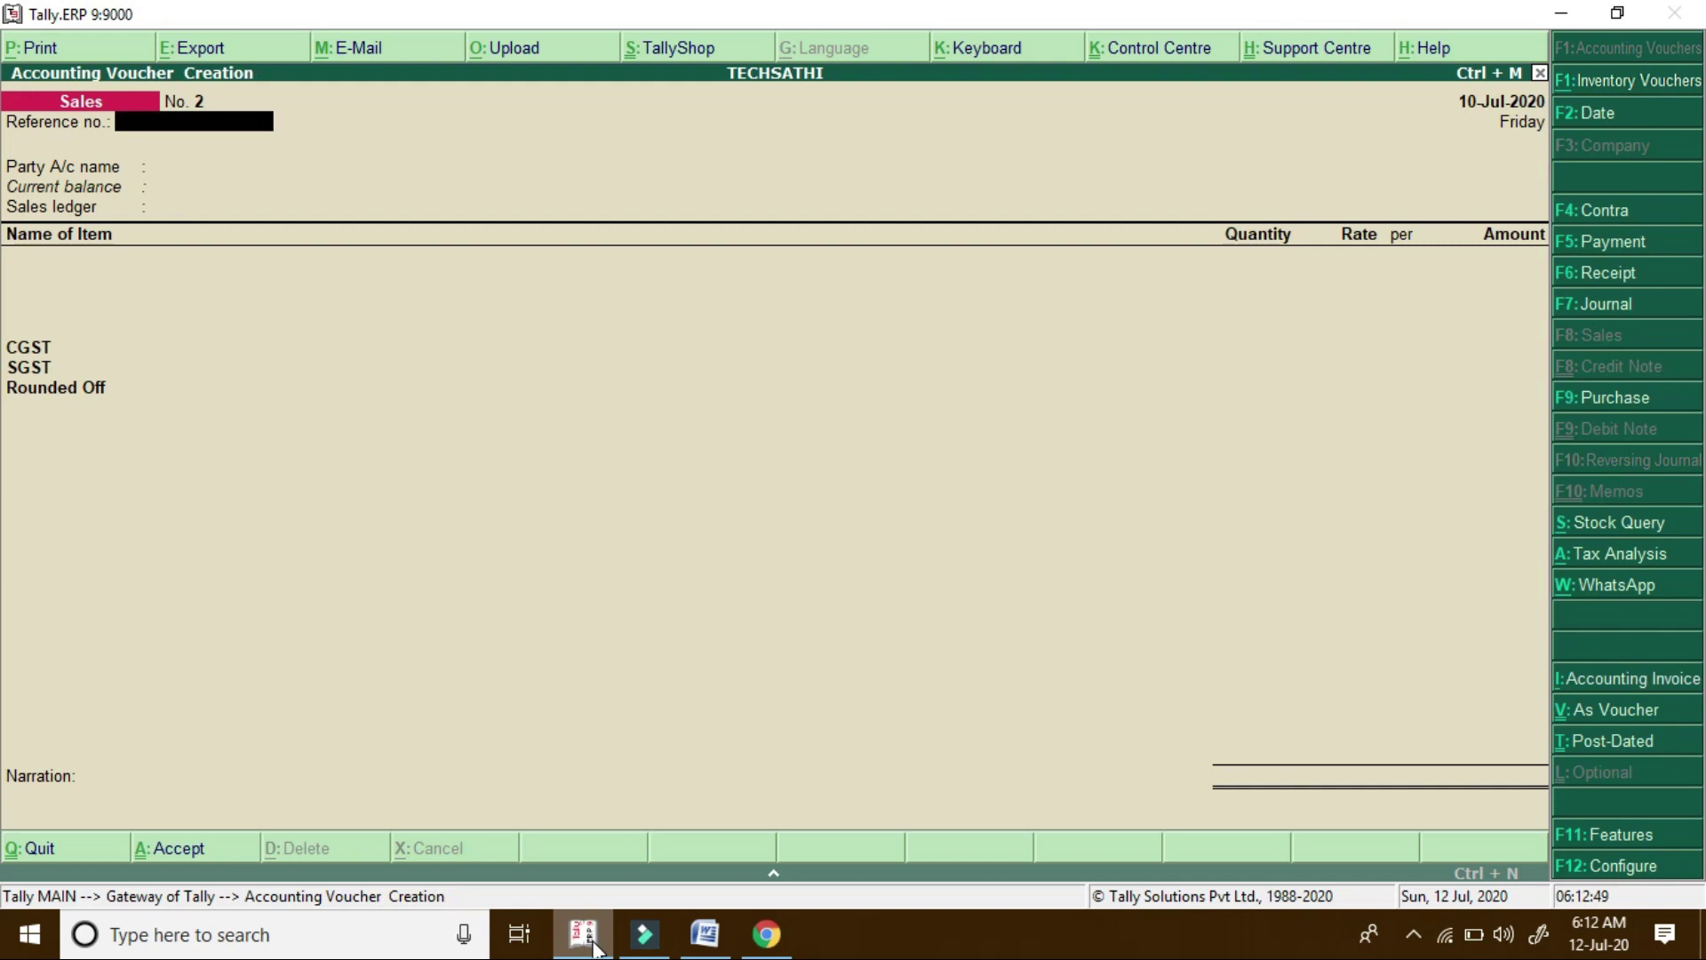
{"action": "key", "text": "F2"}
{"action": "type", "text": "11/7"}
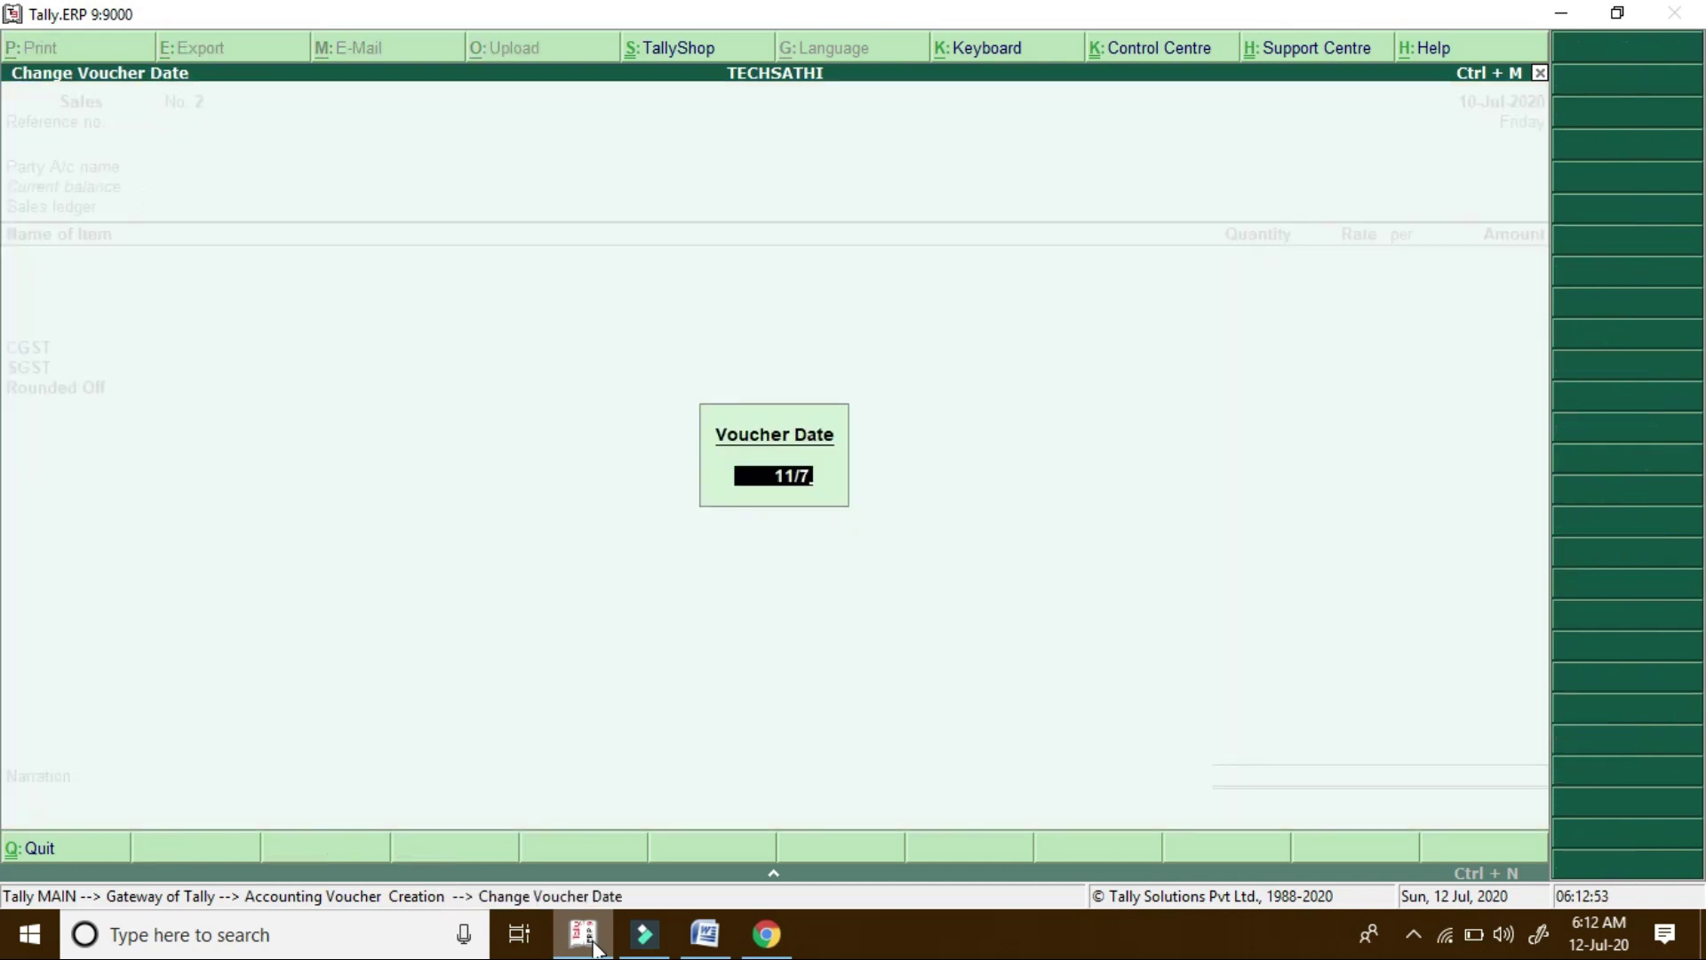
{"action": "key", "text": "Return"}
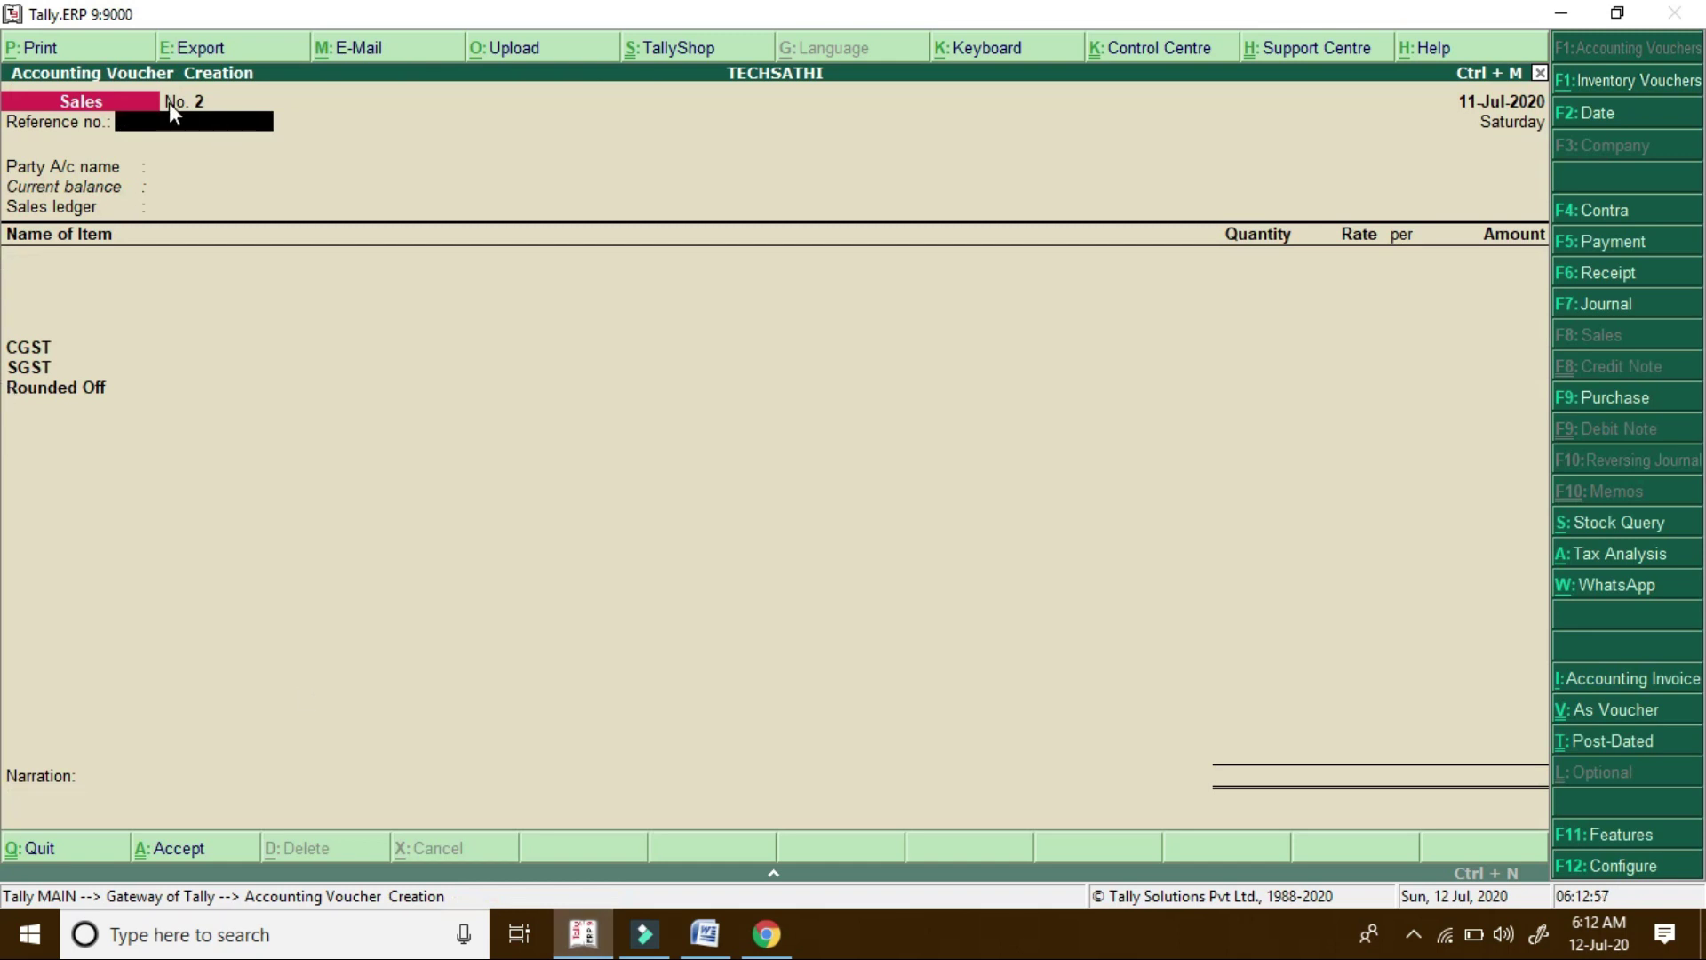
{"action": "key", "text": "Return"}
{"action": "key", "text": "Down"}
{"action": "key", "text": "Return"}
Bill 12 pcs of Demo Item to the Sales ledger through the tax rows, totalling 16,128.00
{"action": "key", "text": "Return"}
{"action": "key", "text": "Down"}
{"action": "key", "text": "Return"}
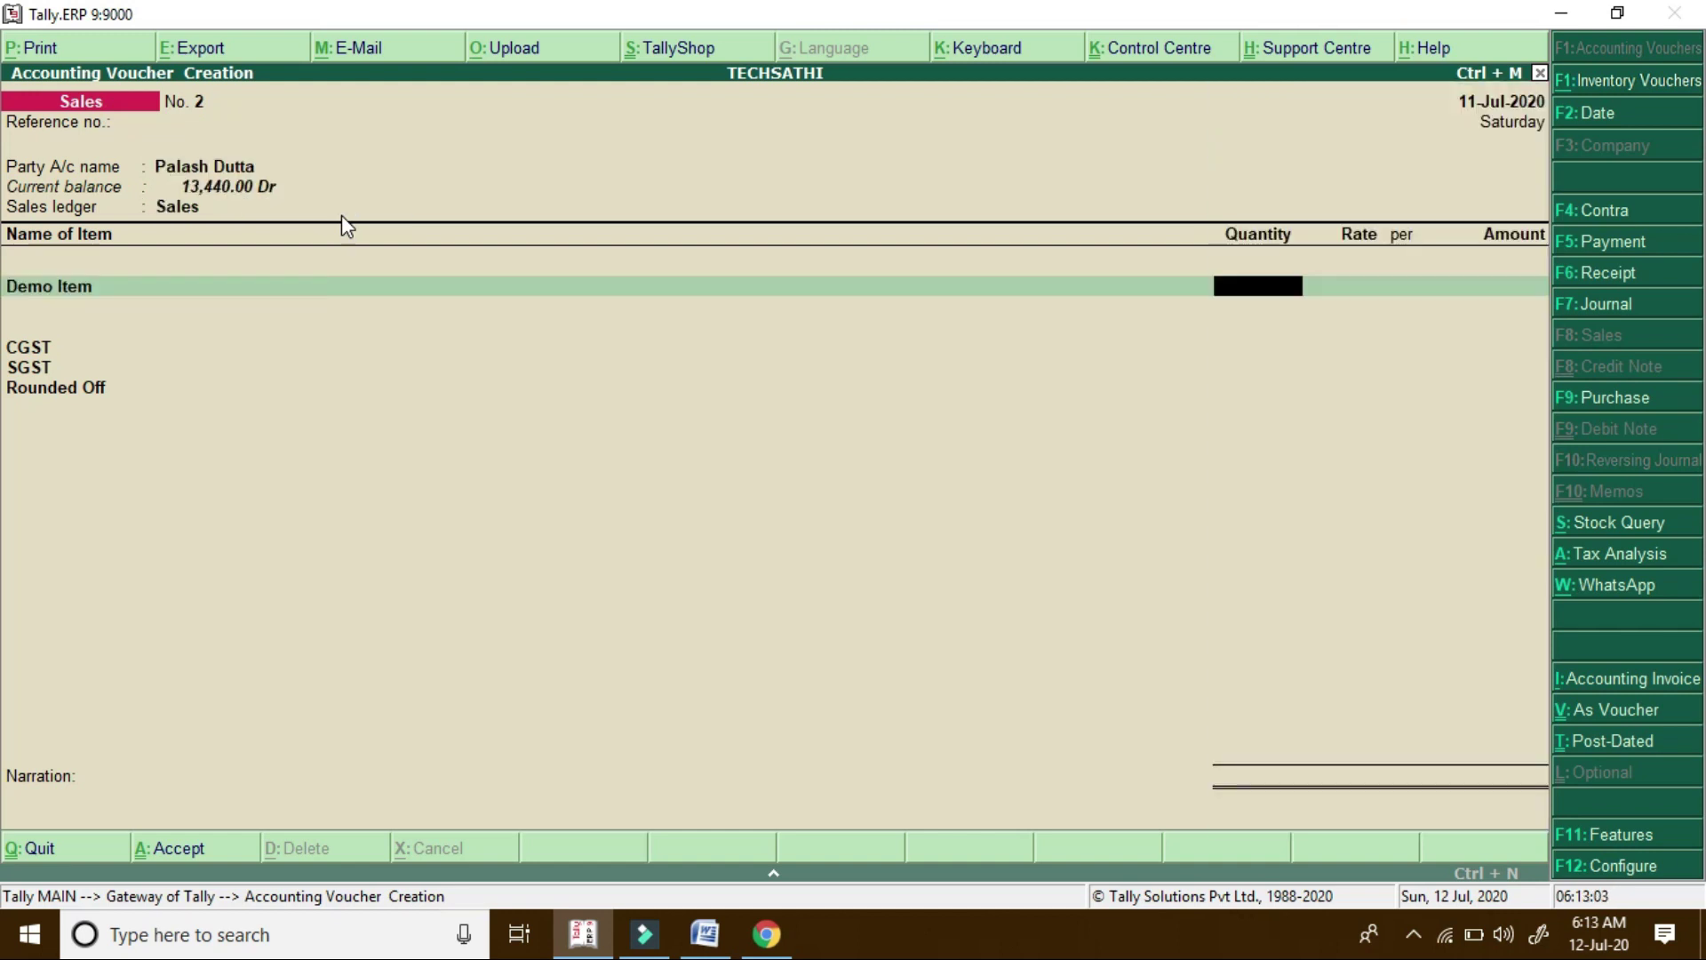
{"action": "type", "text": "12"}
{"action": "key", "text": "Return"}
{"action": "key", "text": "Return"}
{"action": "key", "text": "Return"}
{"action": "key", "text": "Return"}
{"action": "key", "text": "Return"}
{"action": "key", "text": "Return"}
{"action": "key", "text": "Return"}
{"action": "key", "text": "Return"}
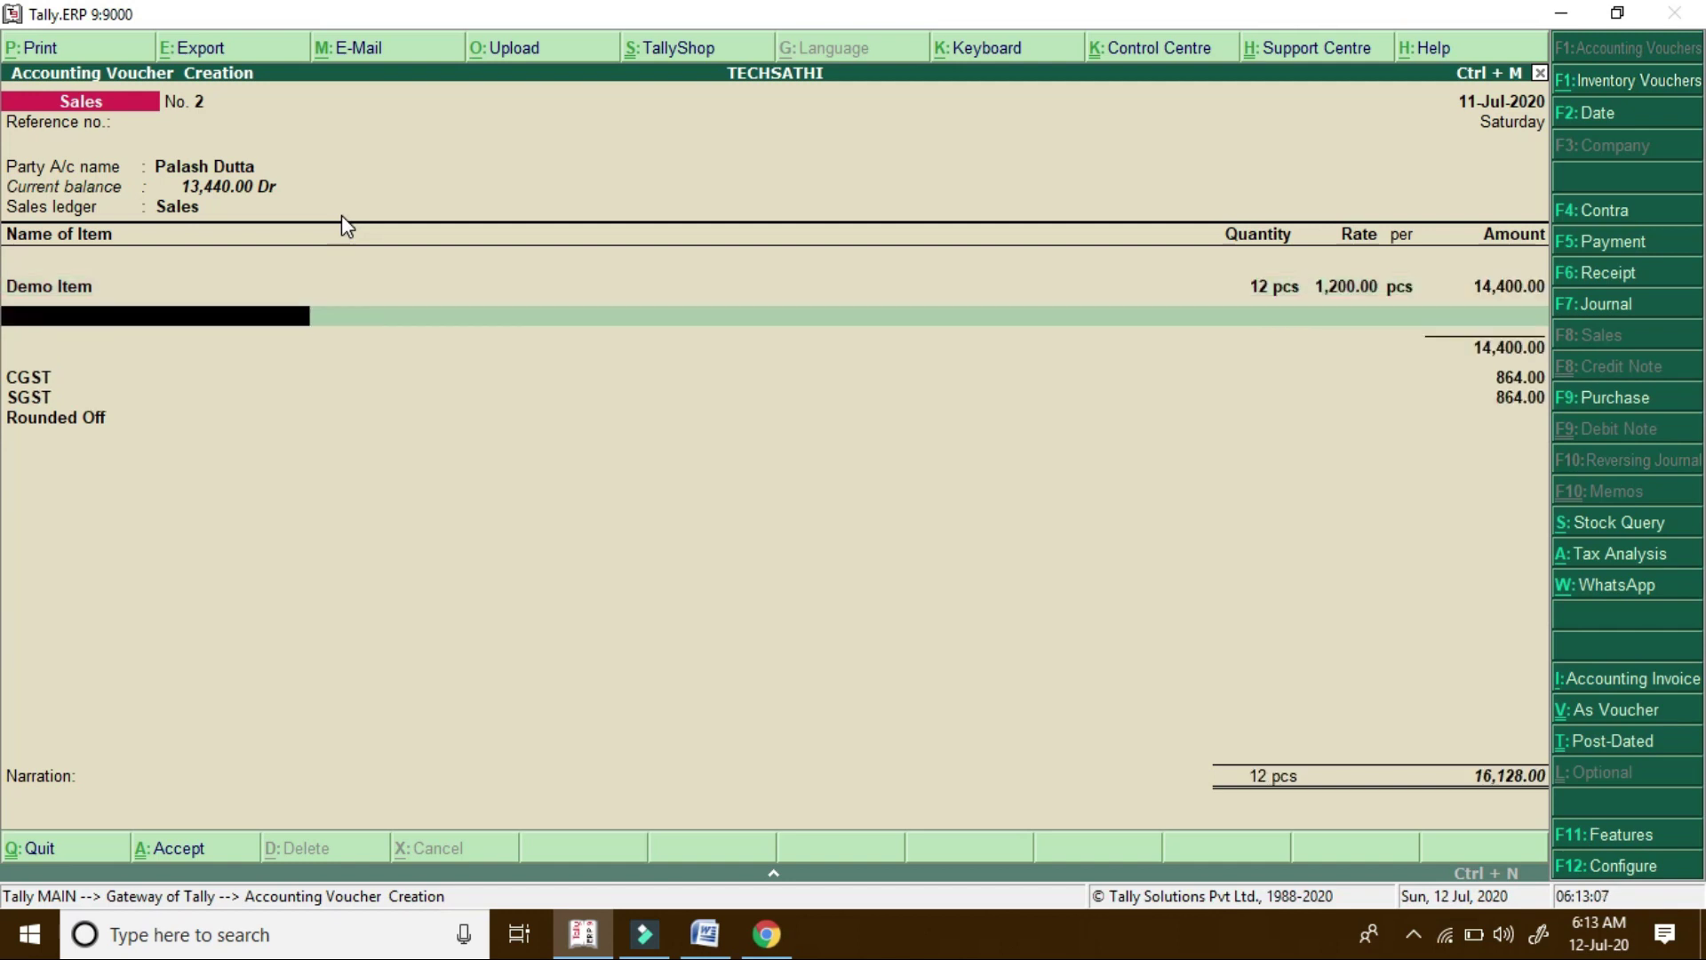
{"action": "key", "text": "Return"}
{"action": "key", "text": "Return"}
{"action": "key", "text": "Return"}
{"action": "key", "text": "Return"}
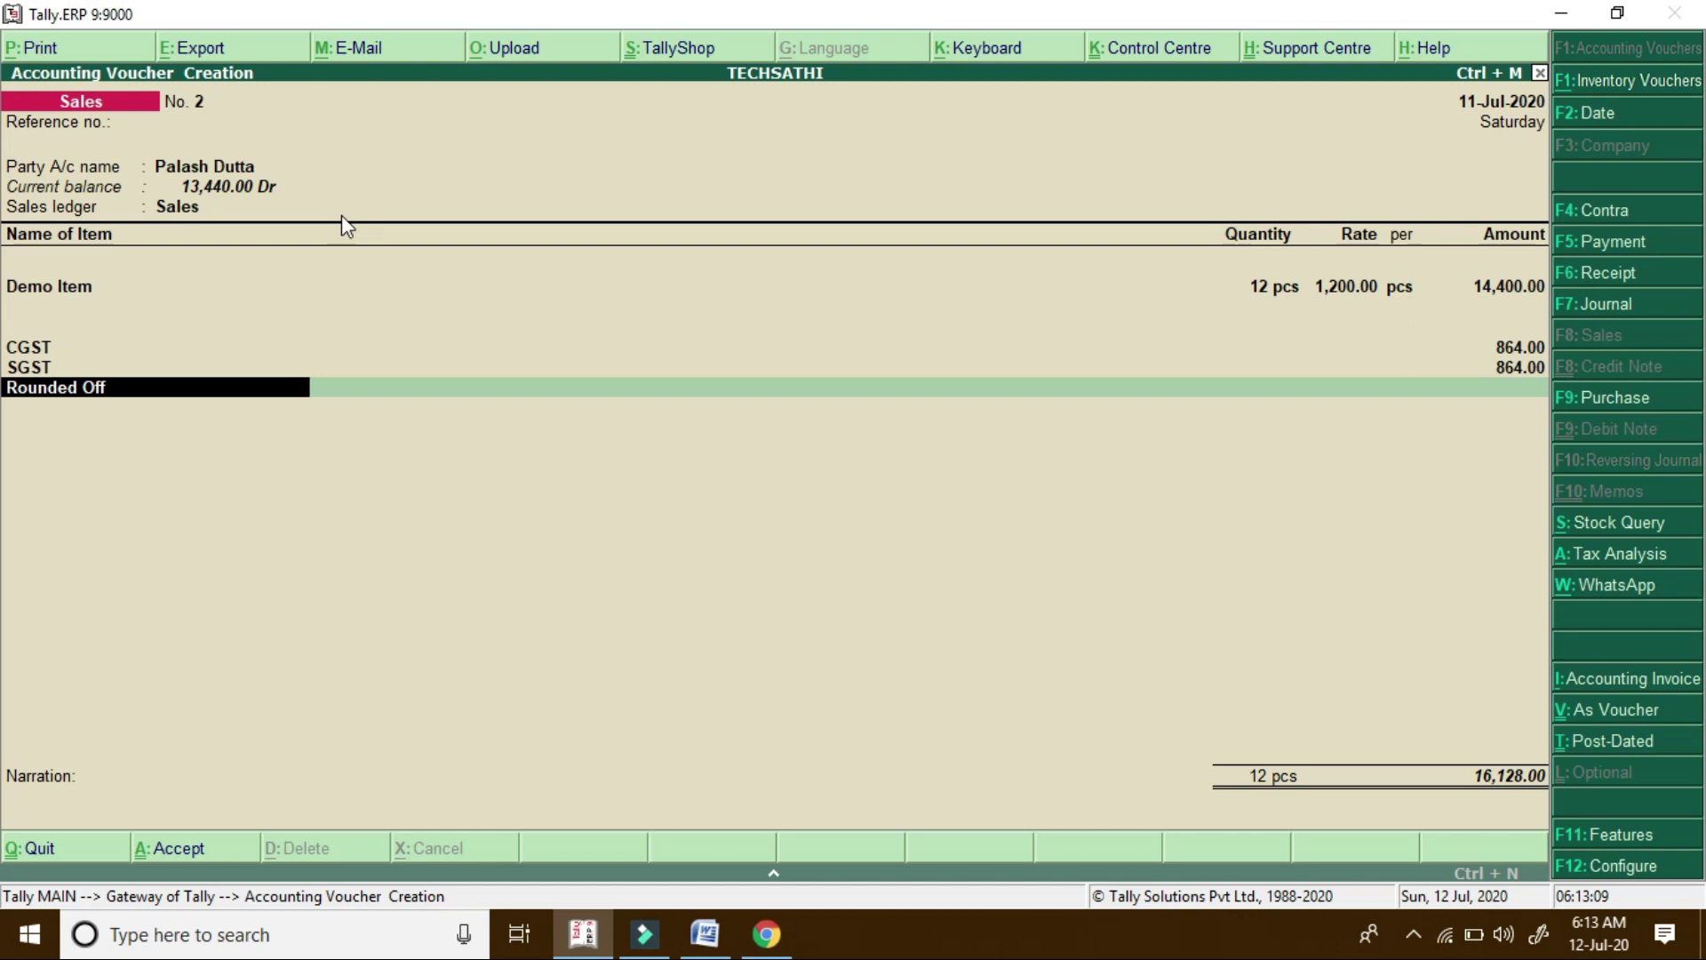
{"action": "key", "text": "Return"}
{"action": "key", "text": "Return"}
{"action": "key", "text": "Return"}
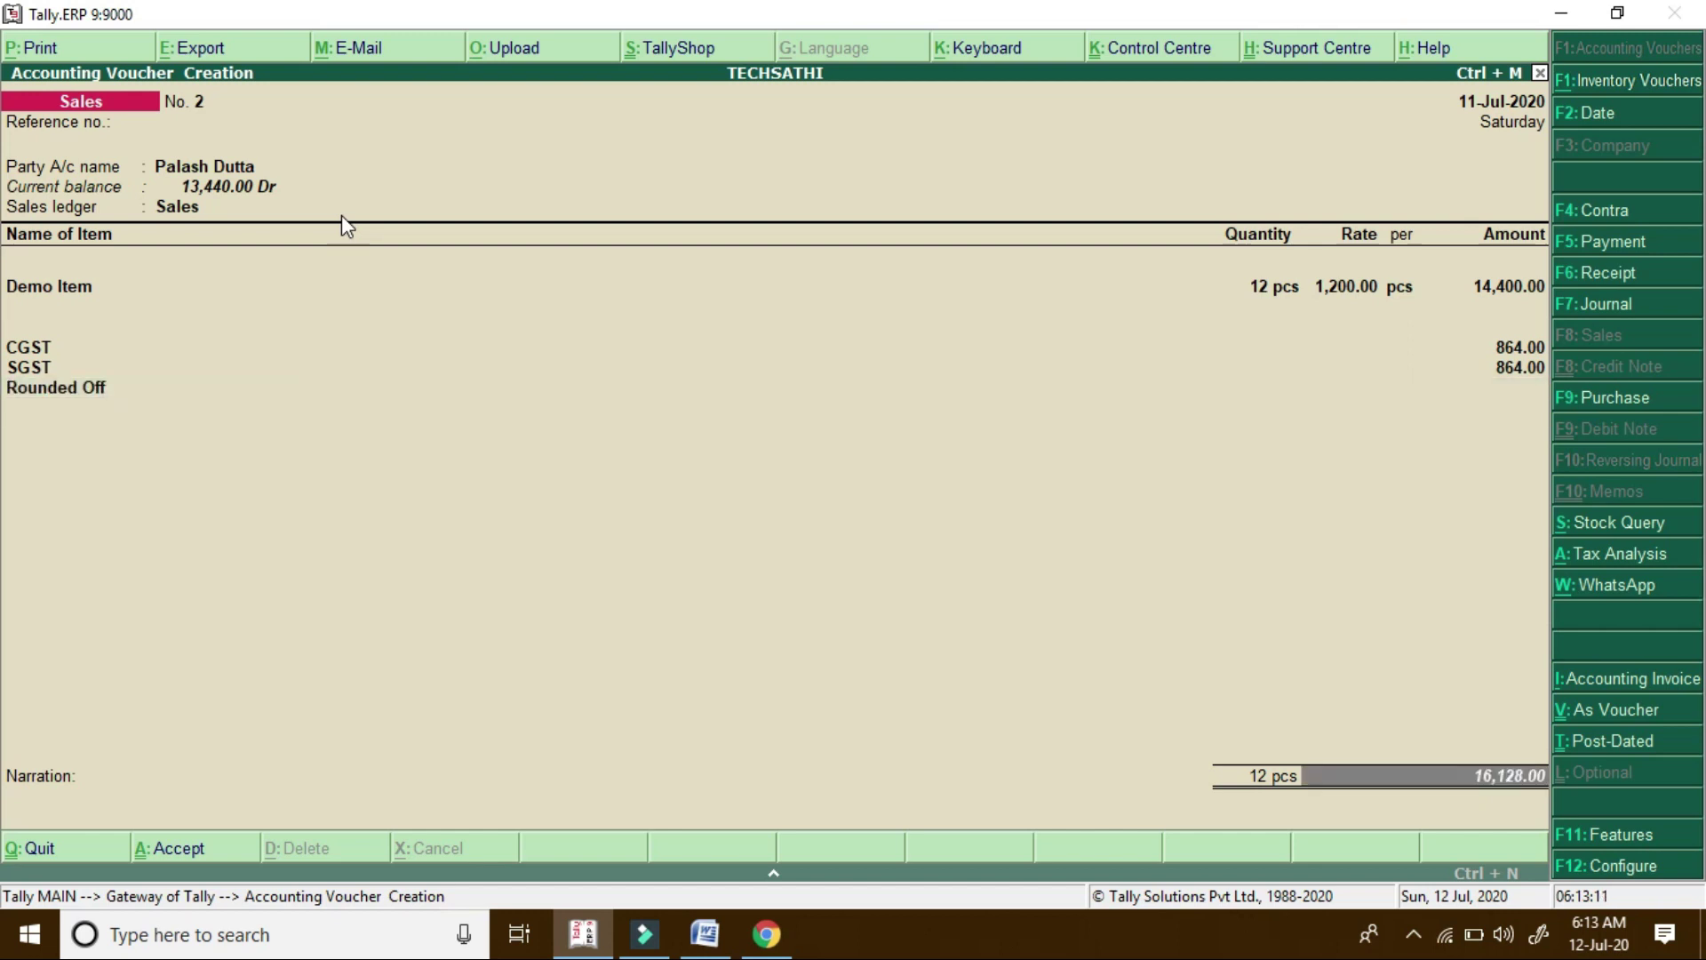
Add a new bill reference with no due date and save Sales voucher No. 2
{"action": "key", "text": "Return"}
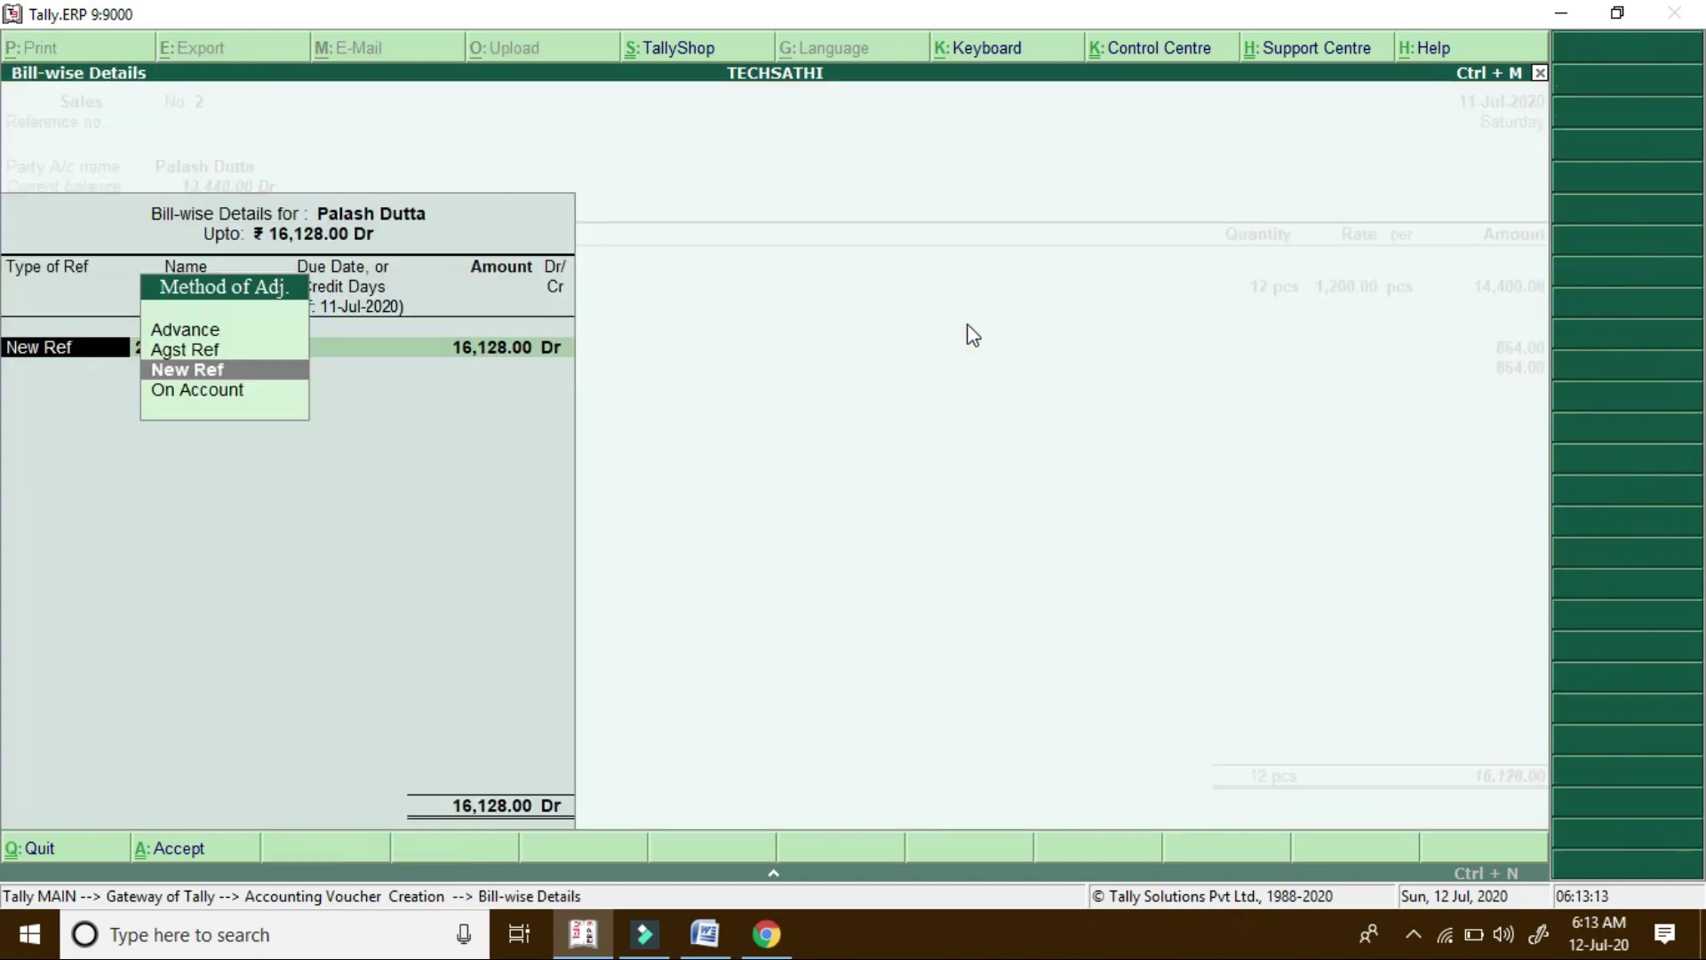
{"action": "key", "text": "Return"}
{"action": "key", "text": "Return"}
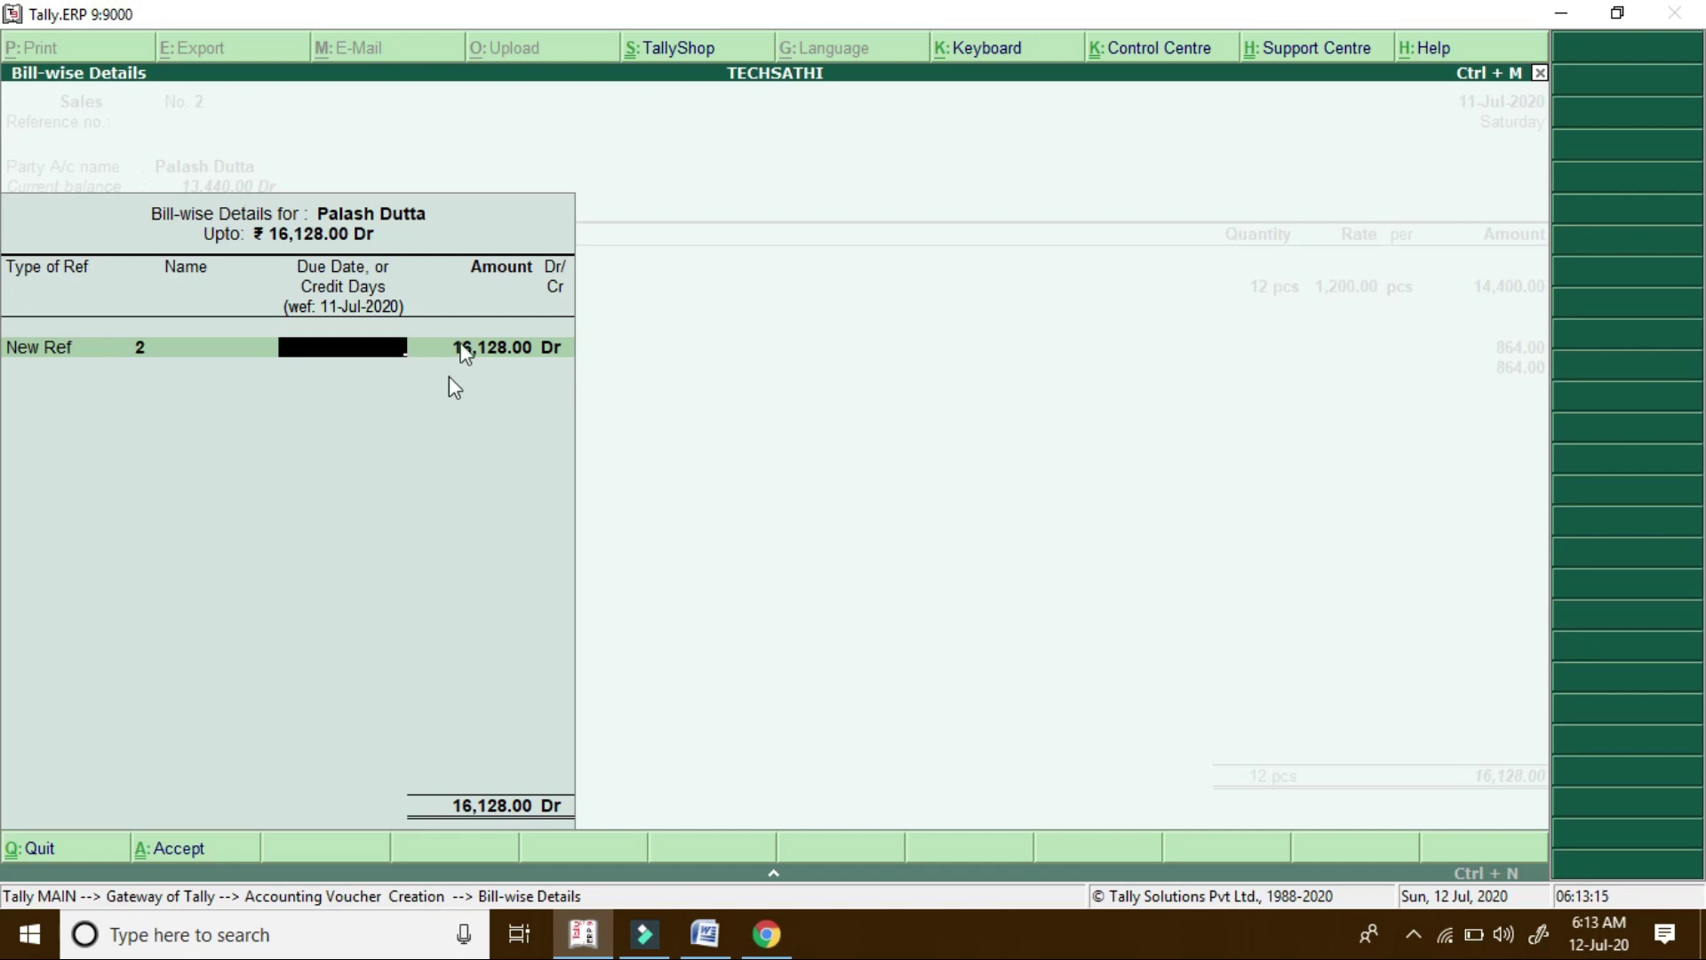
{"action": "key", "text": "Return"}
{"action": "key", "text": "Return"}
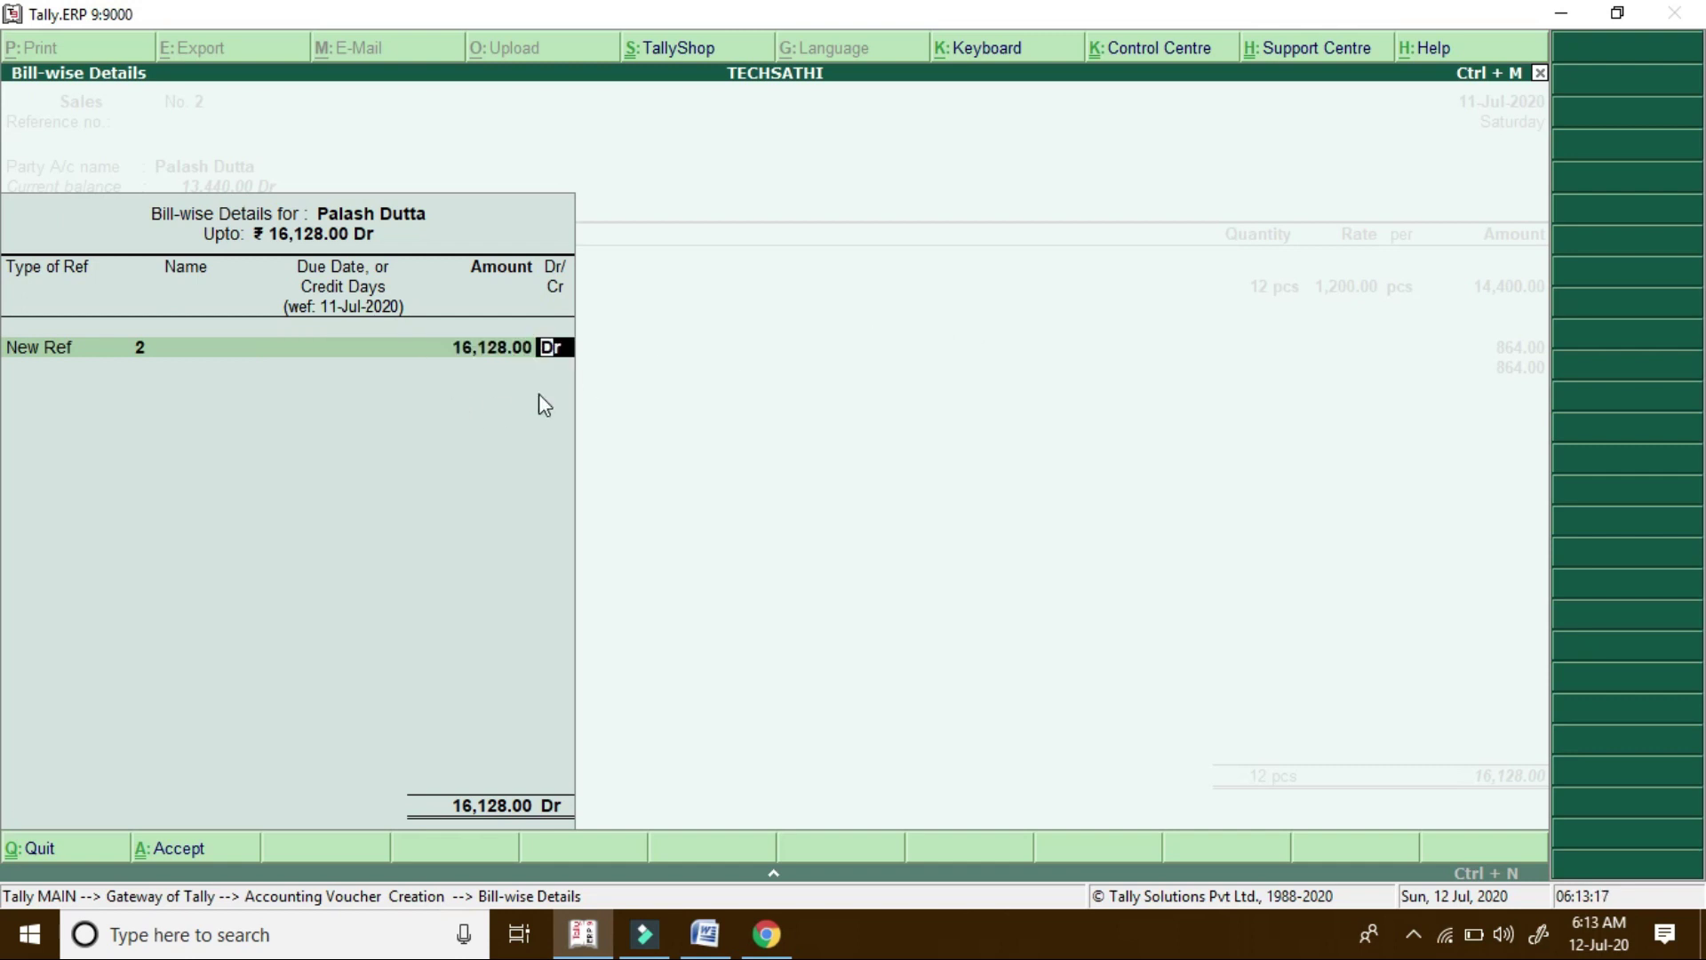
{"action": "key", "text": "Return"}
{"action": "key", "text": "Return"}
{"action": "key", "text": "Return"}
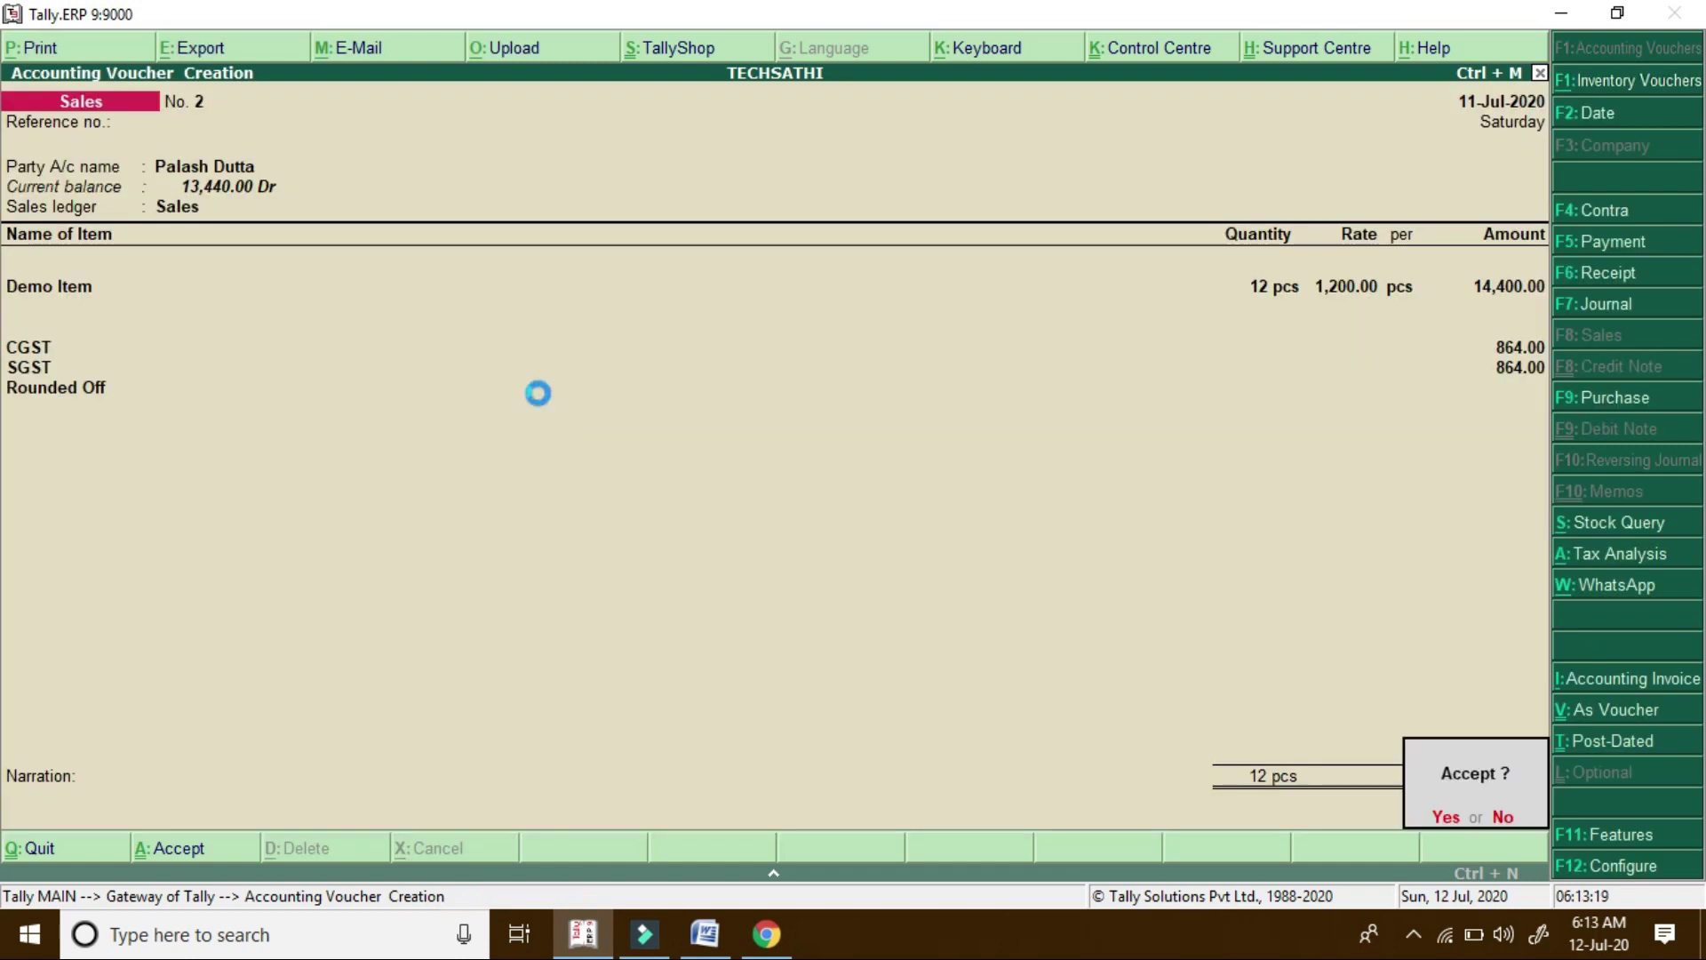
{"action": "key", "text": "Page_Up"}
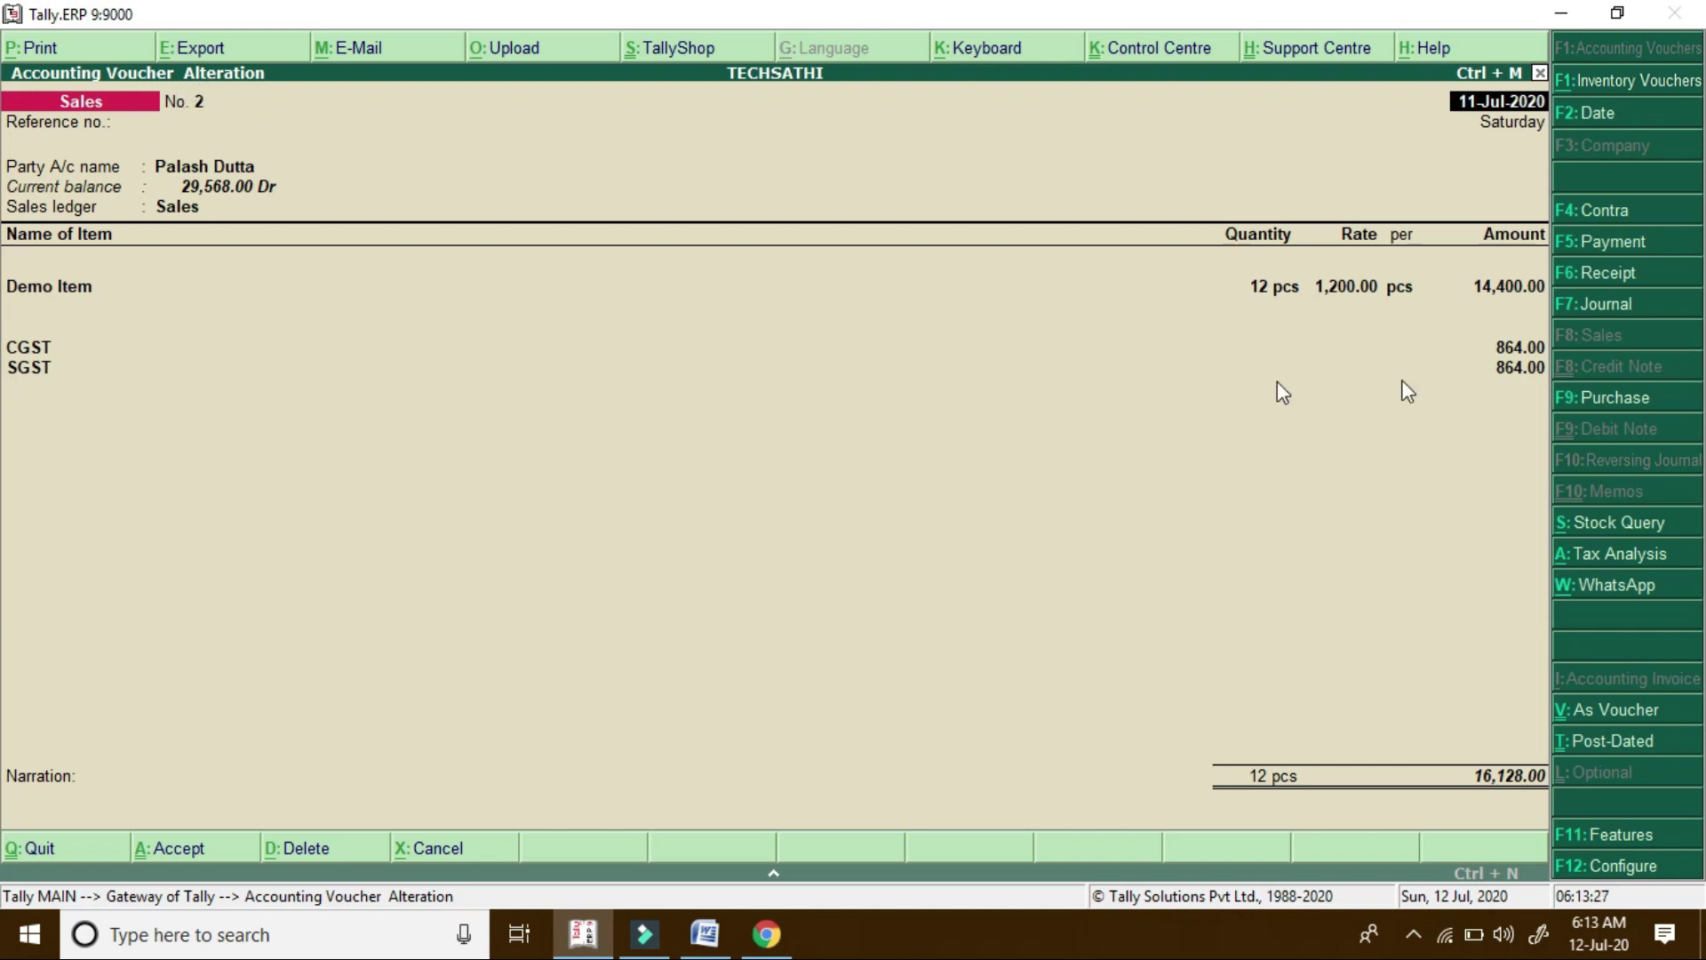
Generate the WhatsApp message for sales invoice No. 2 and compare it with the Tally voucher
{"action": "left_click", "coordinate": [1625, 594]}
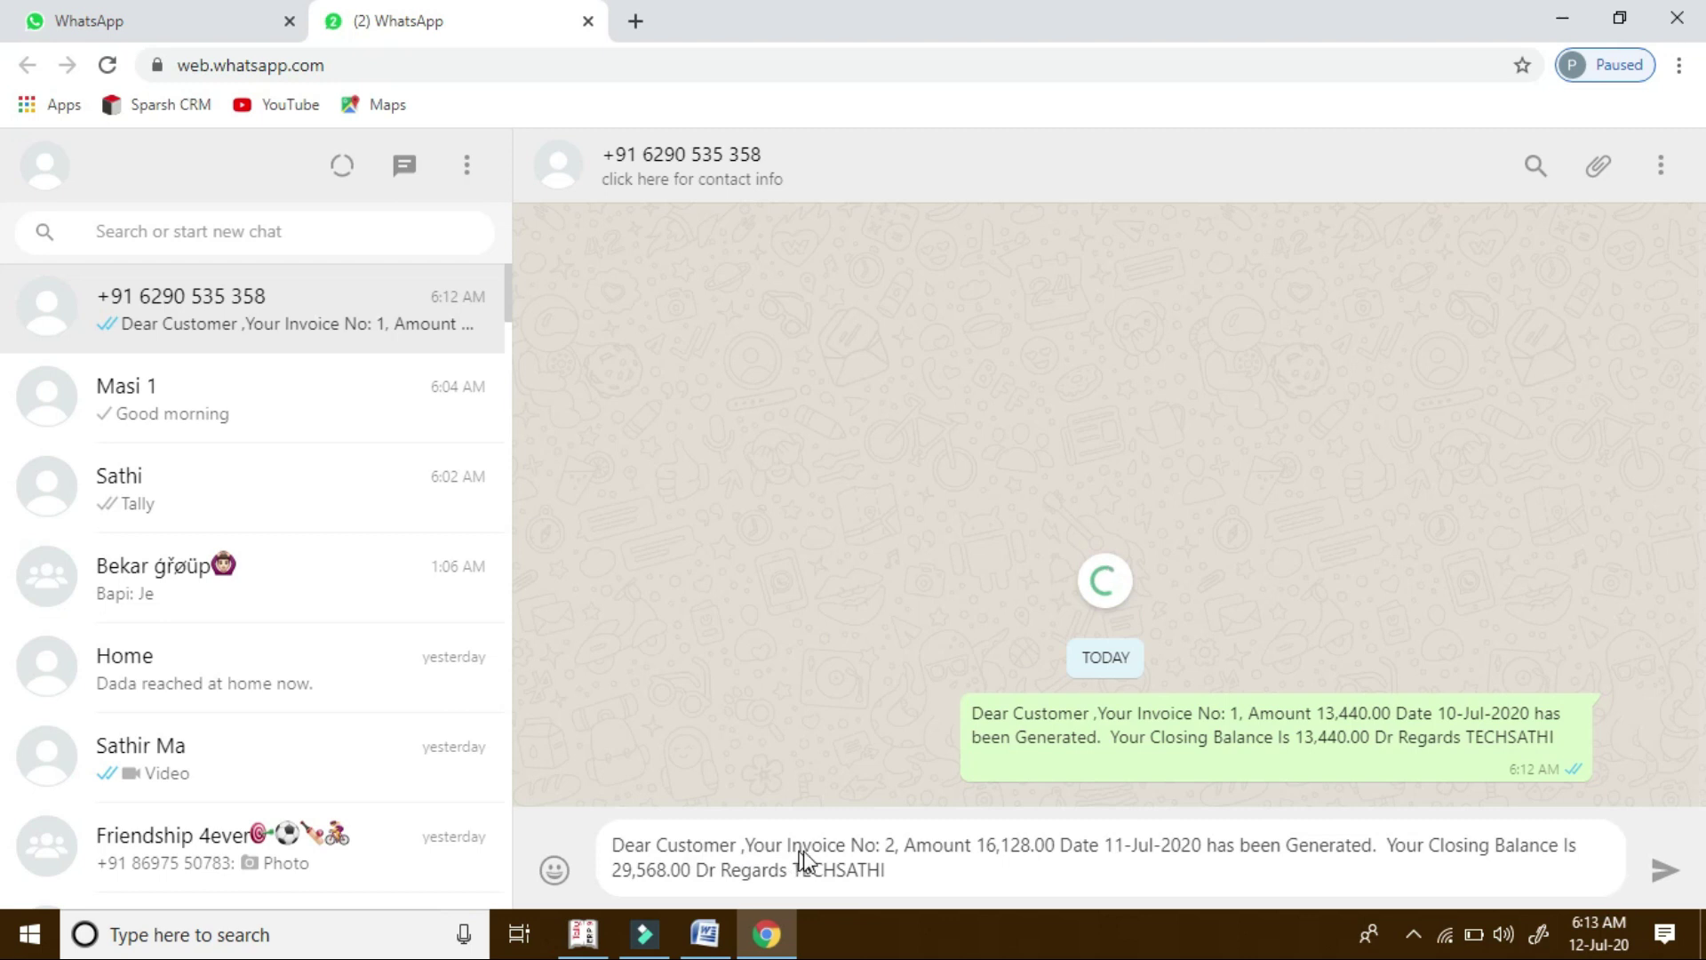
{"action": "left_click", "coordinate": [584, 935]}
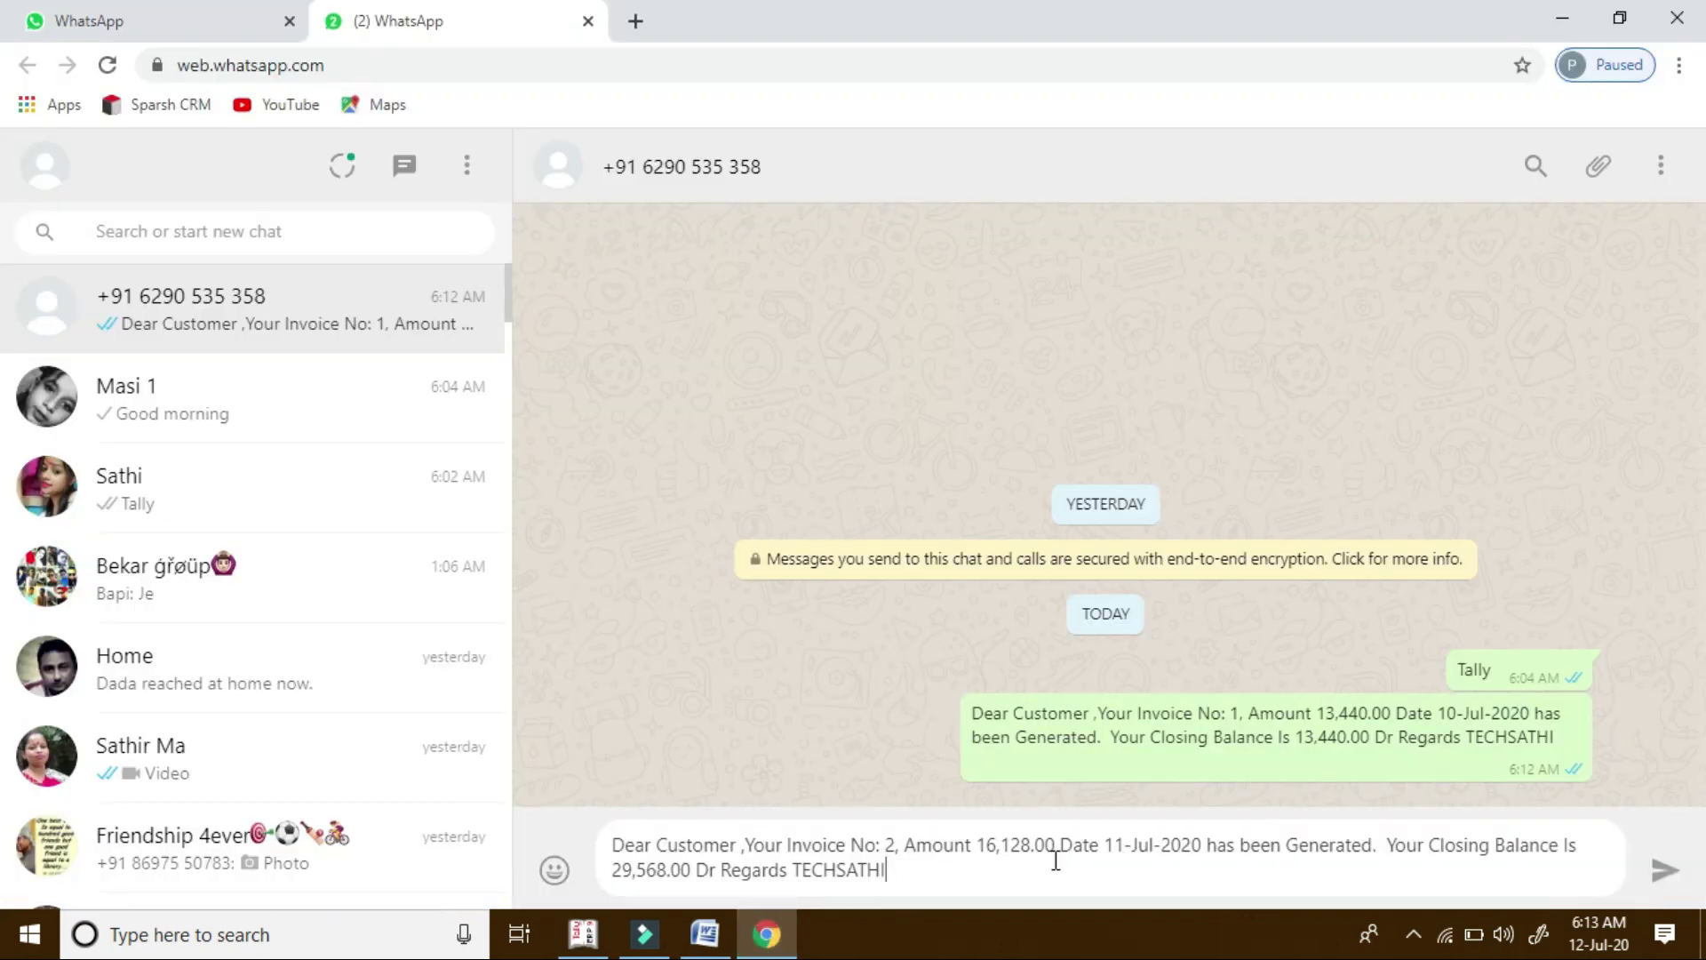
{"action": "left_click", "coordinate": [583, 934]}
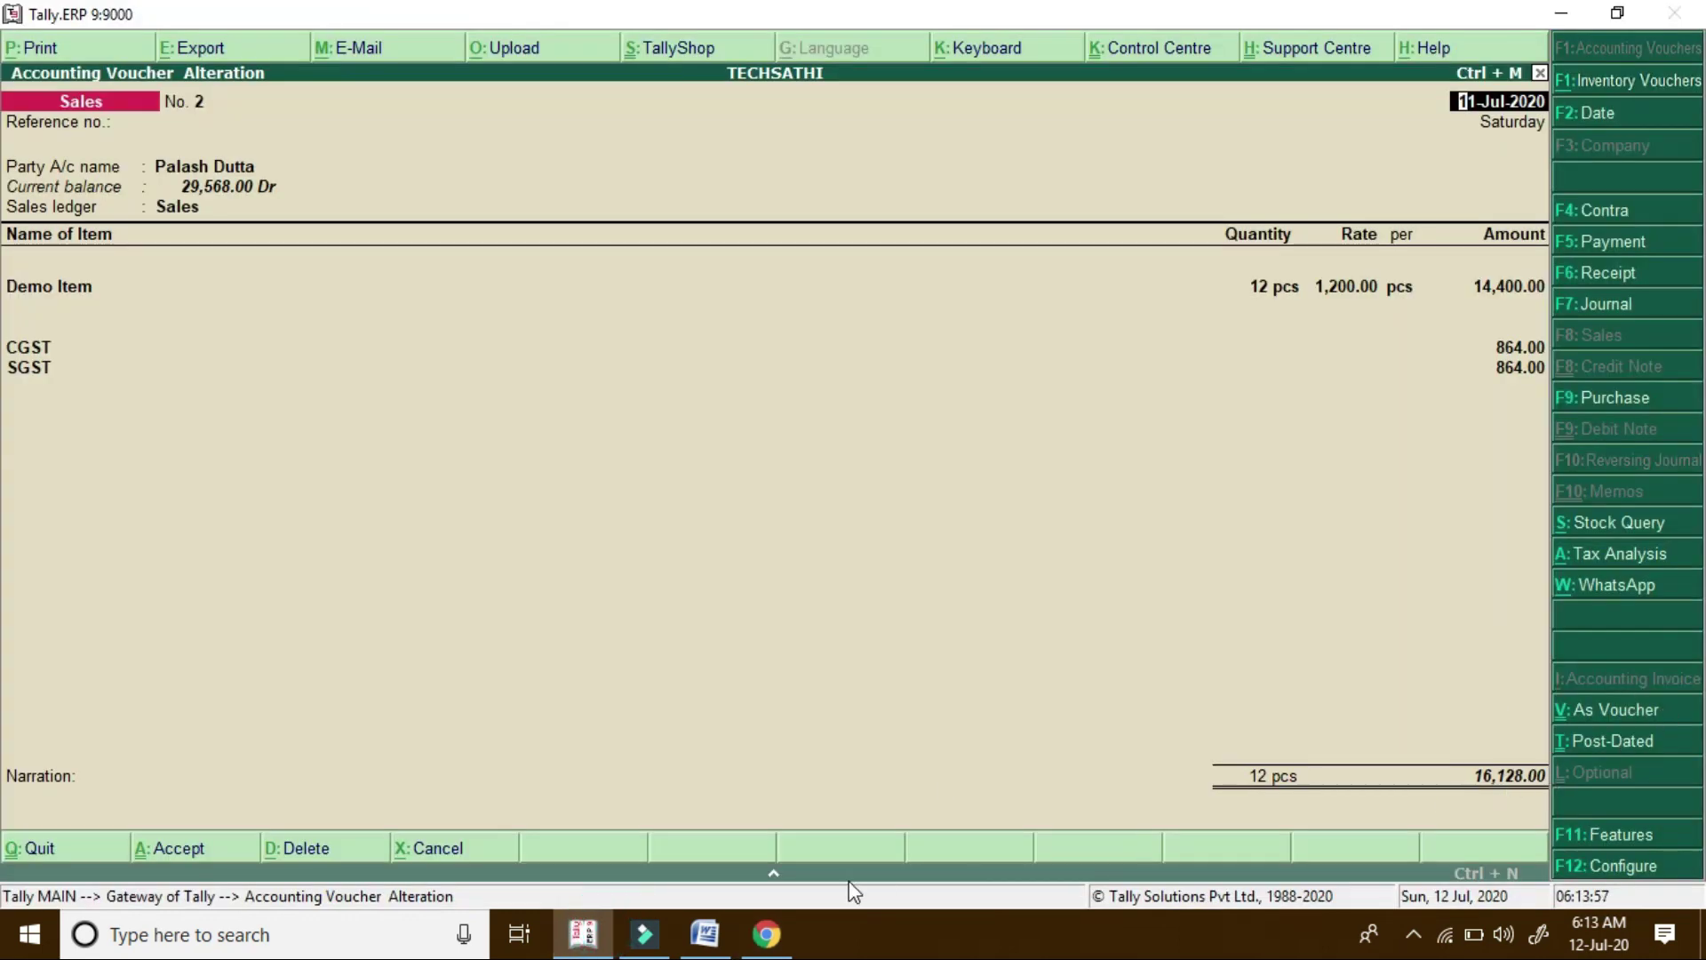
{"action": "left_click", "coordinate": [766, 933]}
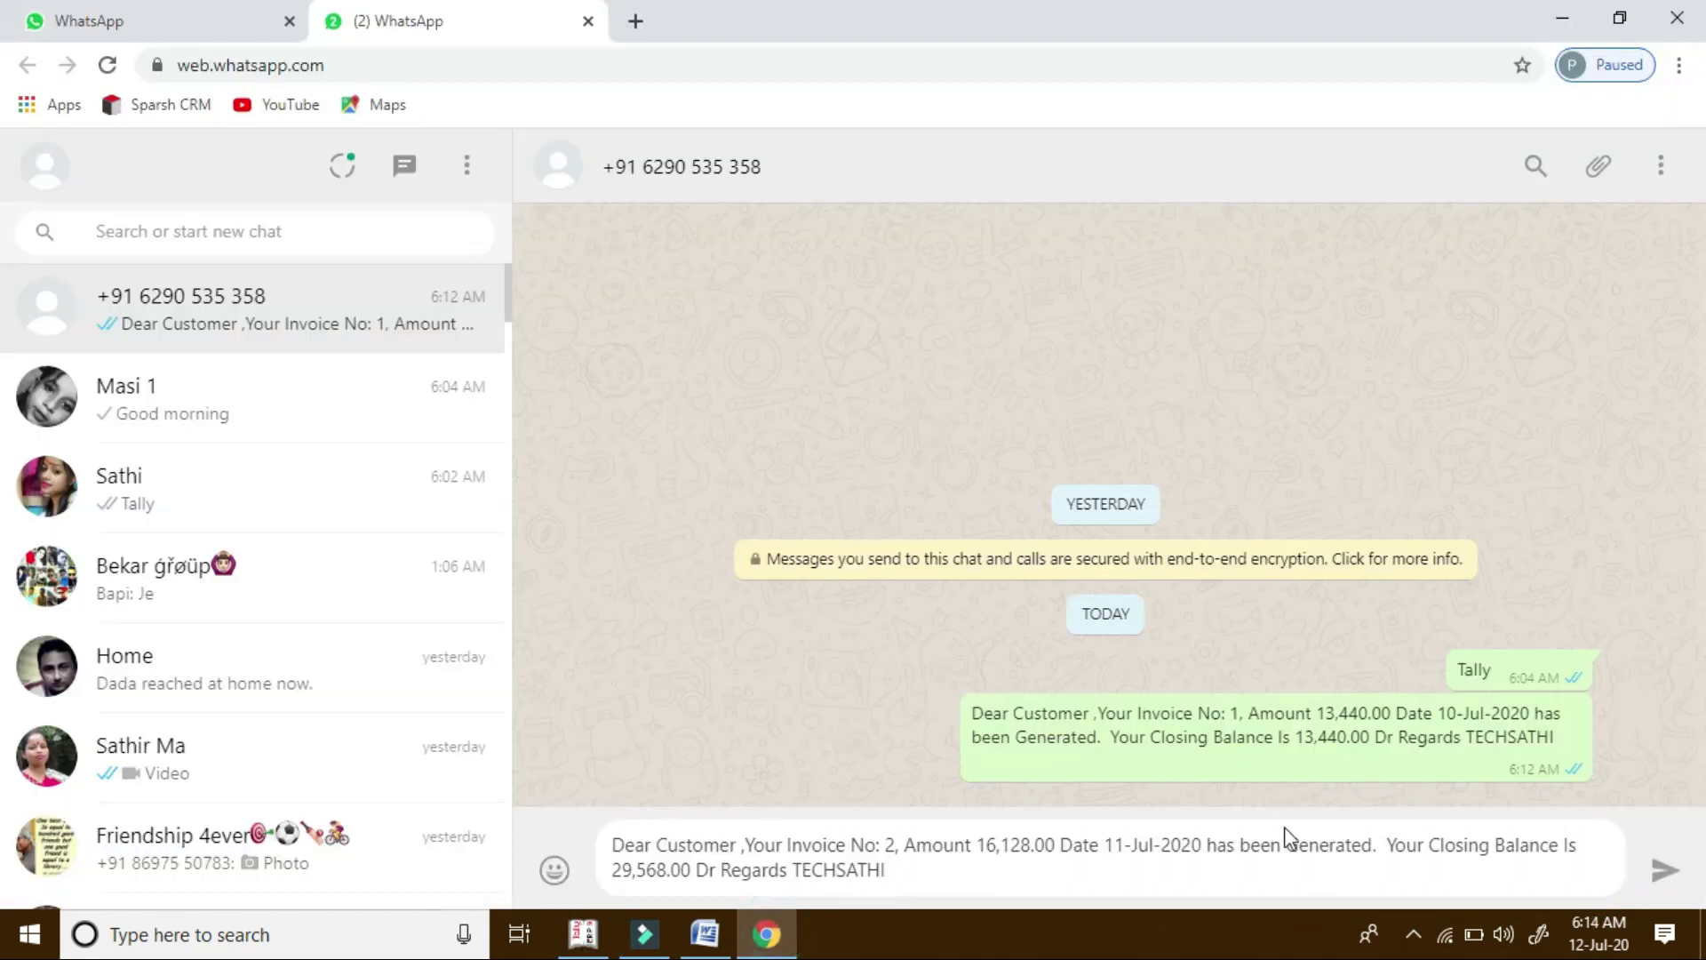
{"action": "left_click", "coordinate": [610, 933]}
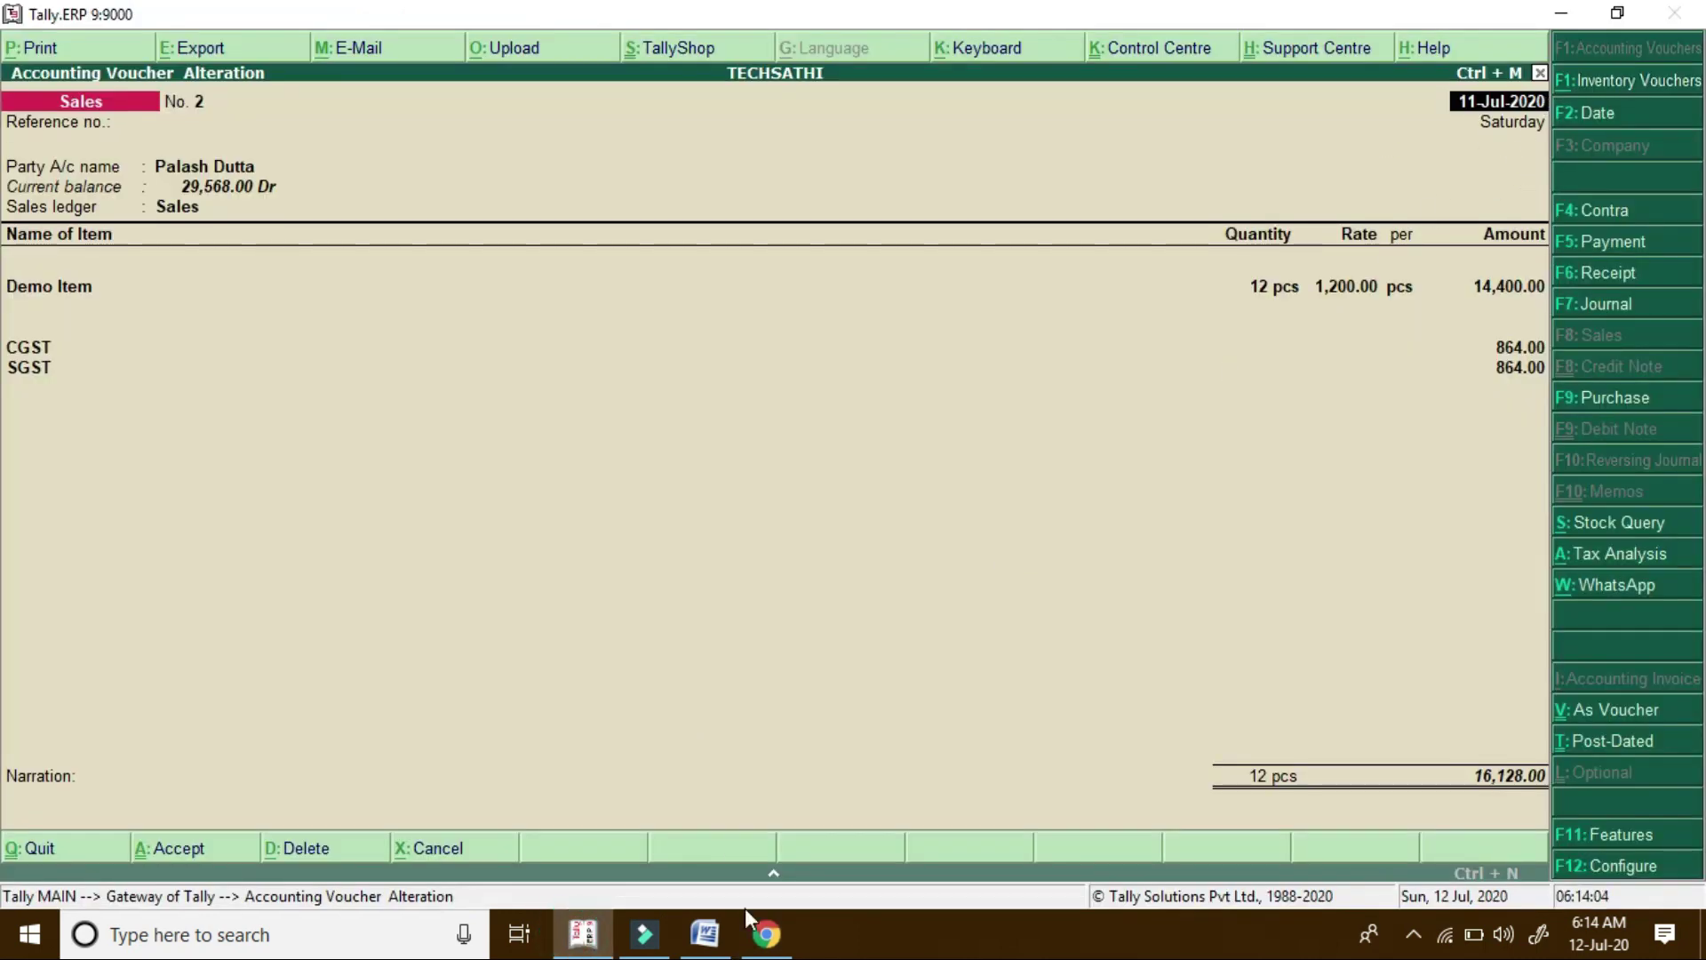
Send the invoice No. 2 message for 16,128.00 from WhatsApp Web, then return to Tally
{"action": "left_click", "coordinate": [766, 933]}
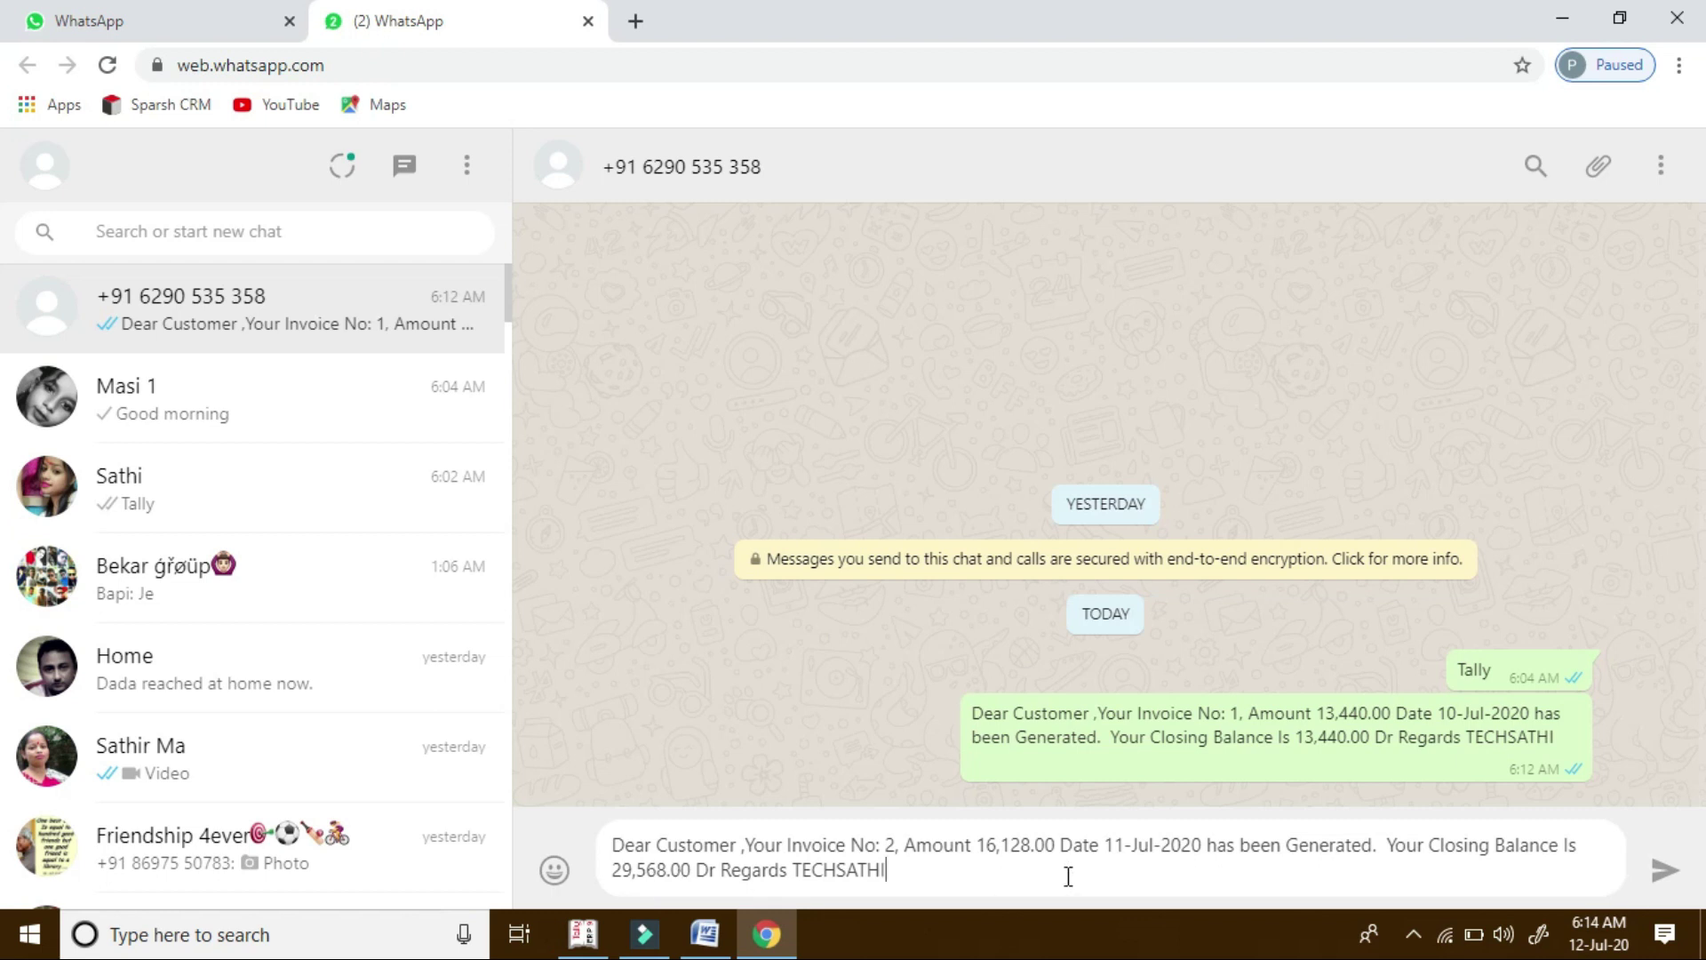
{"action": "key", "text": "Return"}
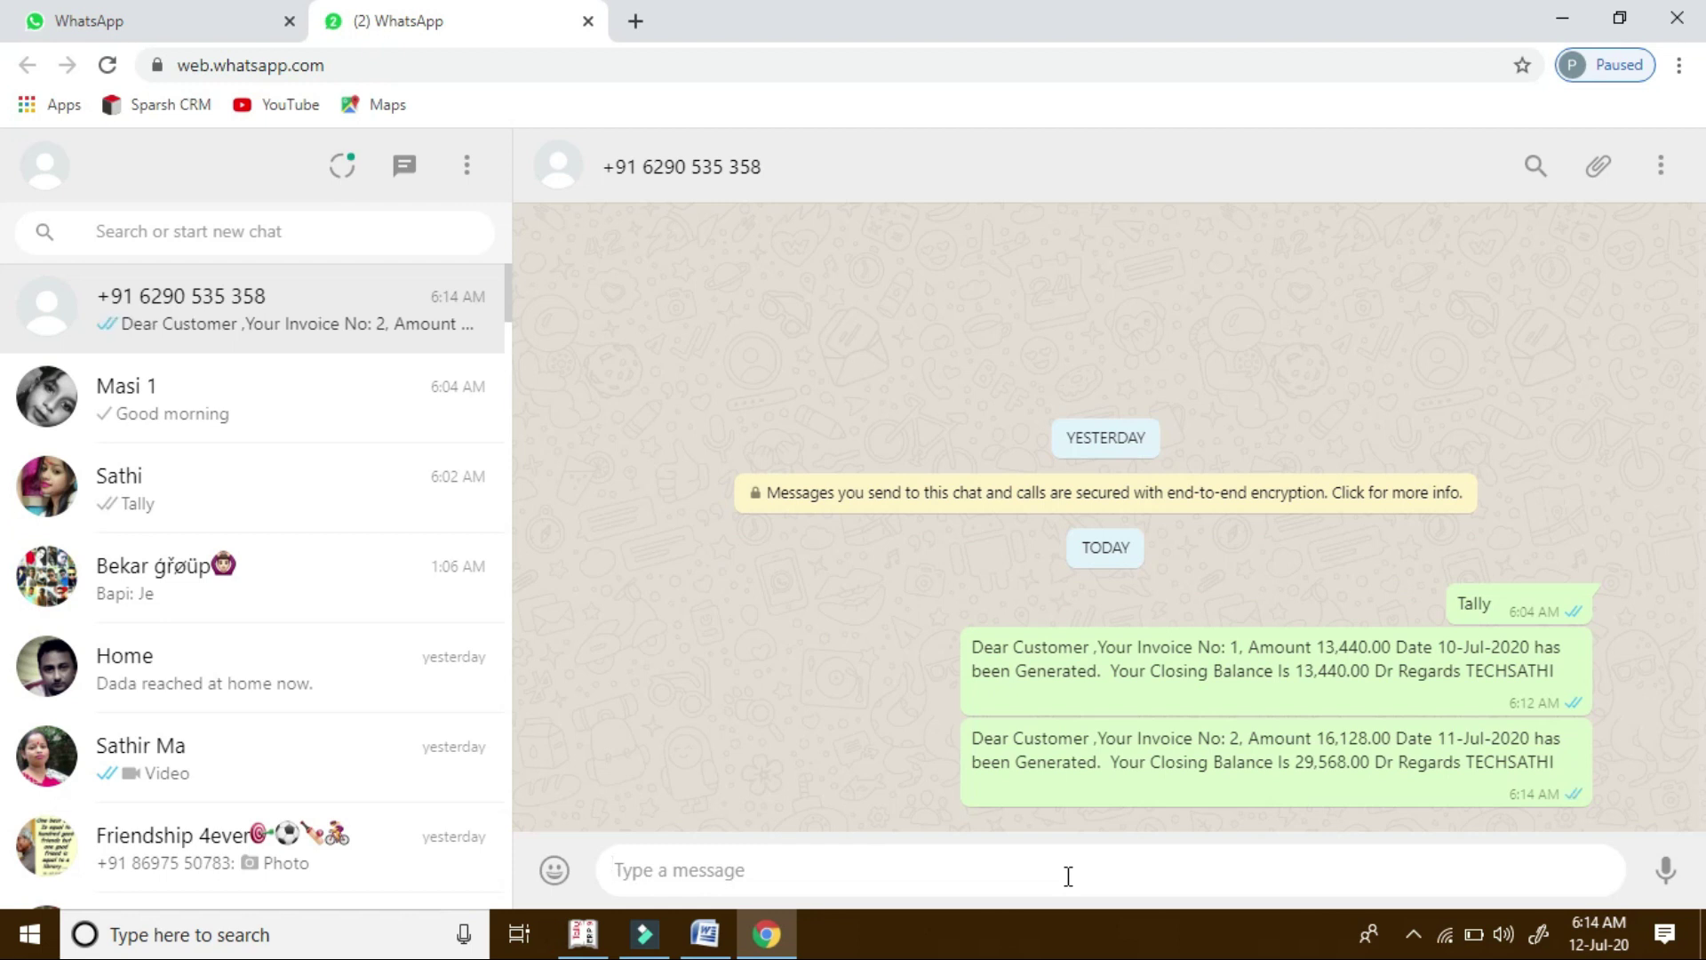
{"action": "left_click", "coordinate": [584, 938]}
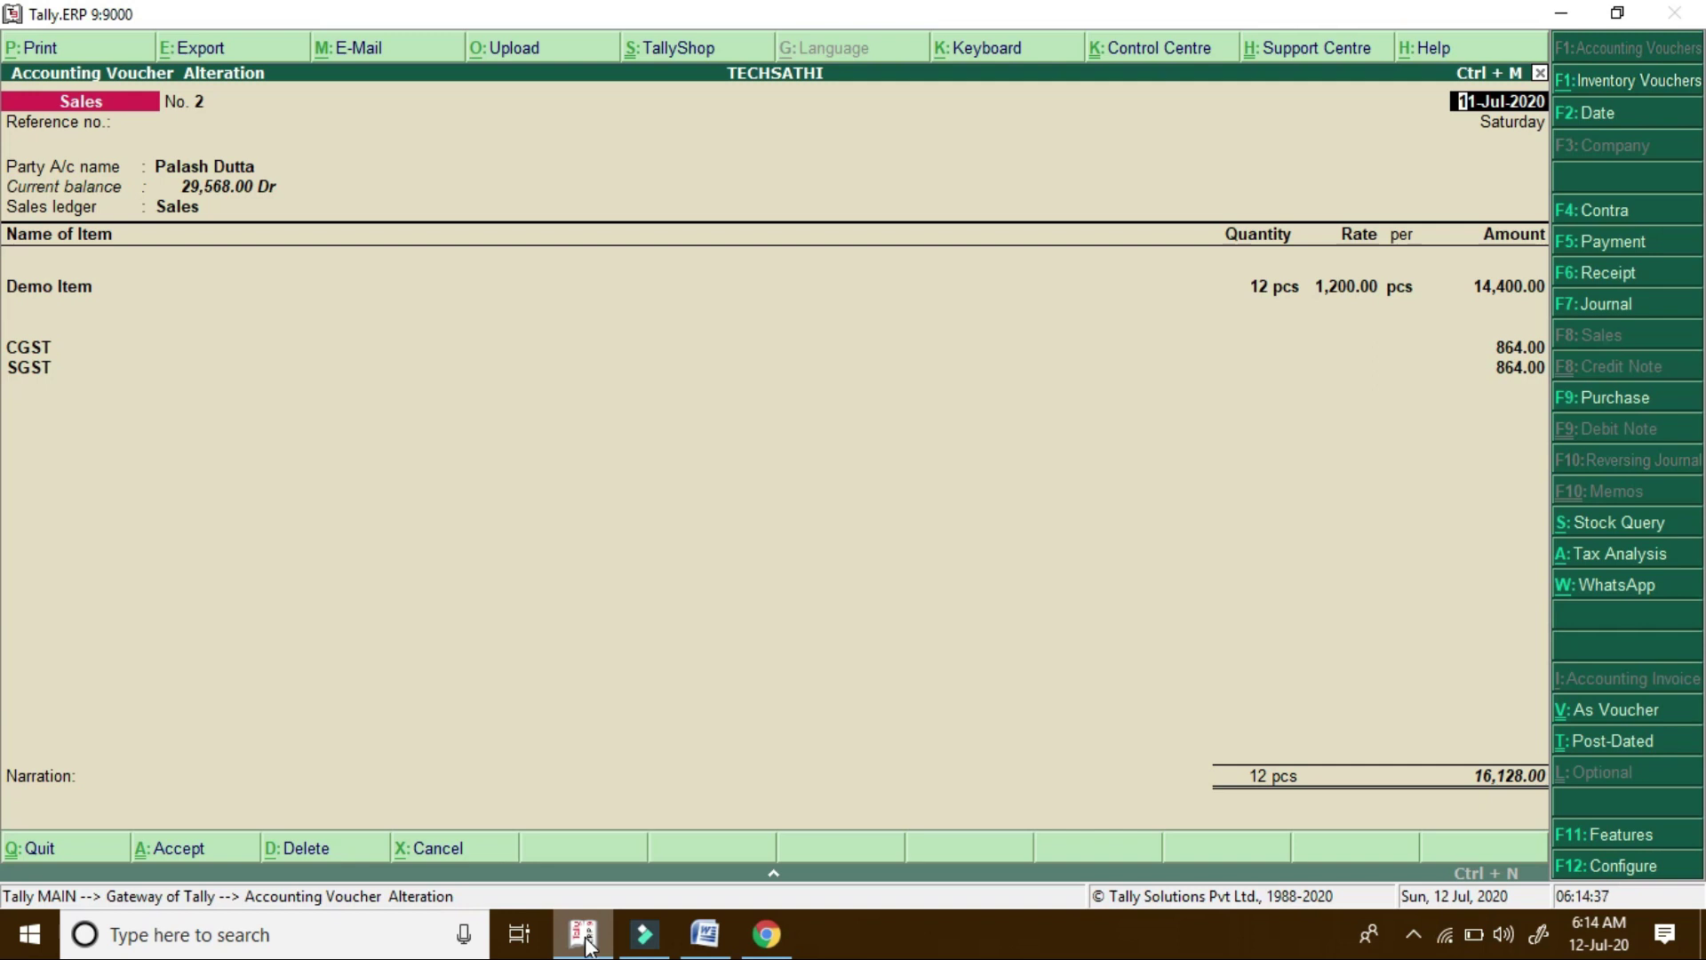
Quit the sales voucher alteration and open the Ledgers masters under Accounts Info
{"action": "key", "text": "Escape"}
{"action": "key", "text": "y"}
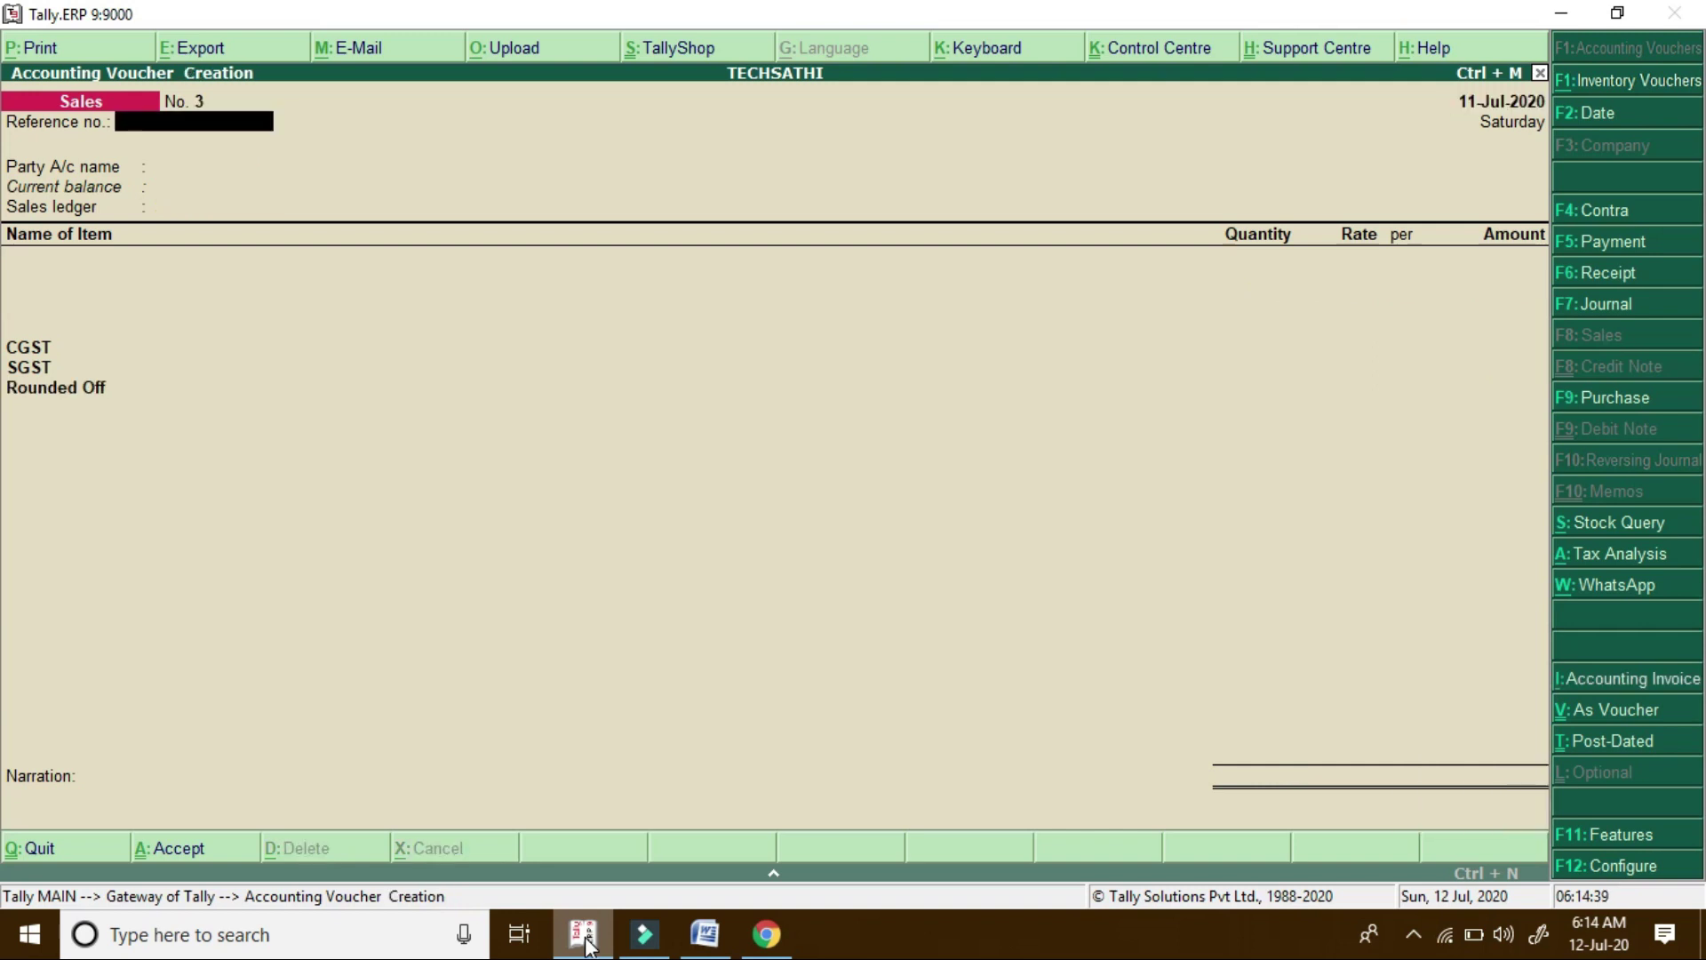
{"action": "key", "text": "Escape"}
{"action": "key", "text": "Up"}
{"action": "key", "text": "Up"}
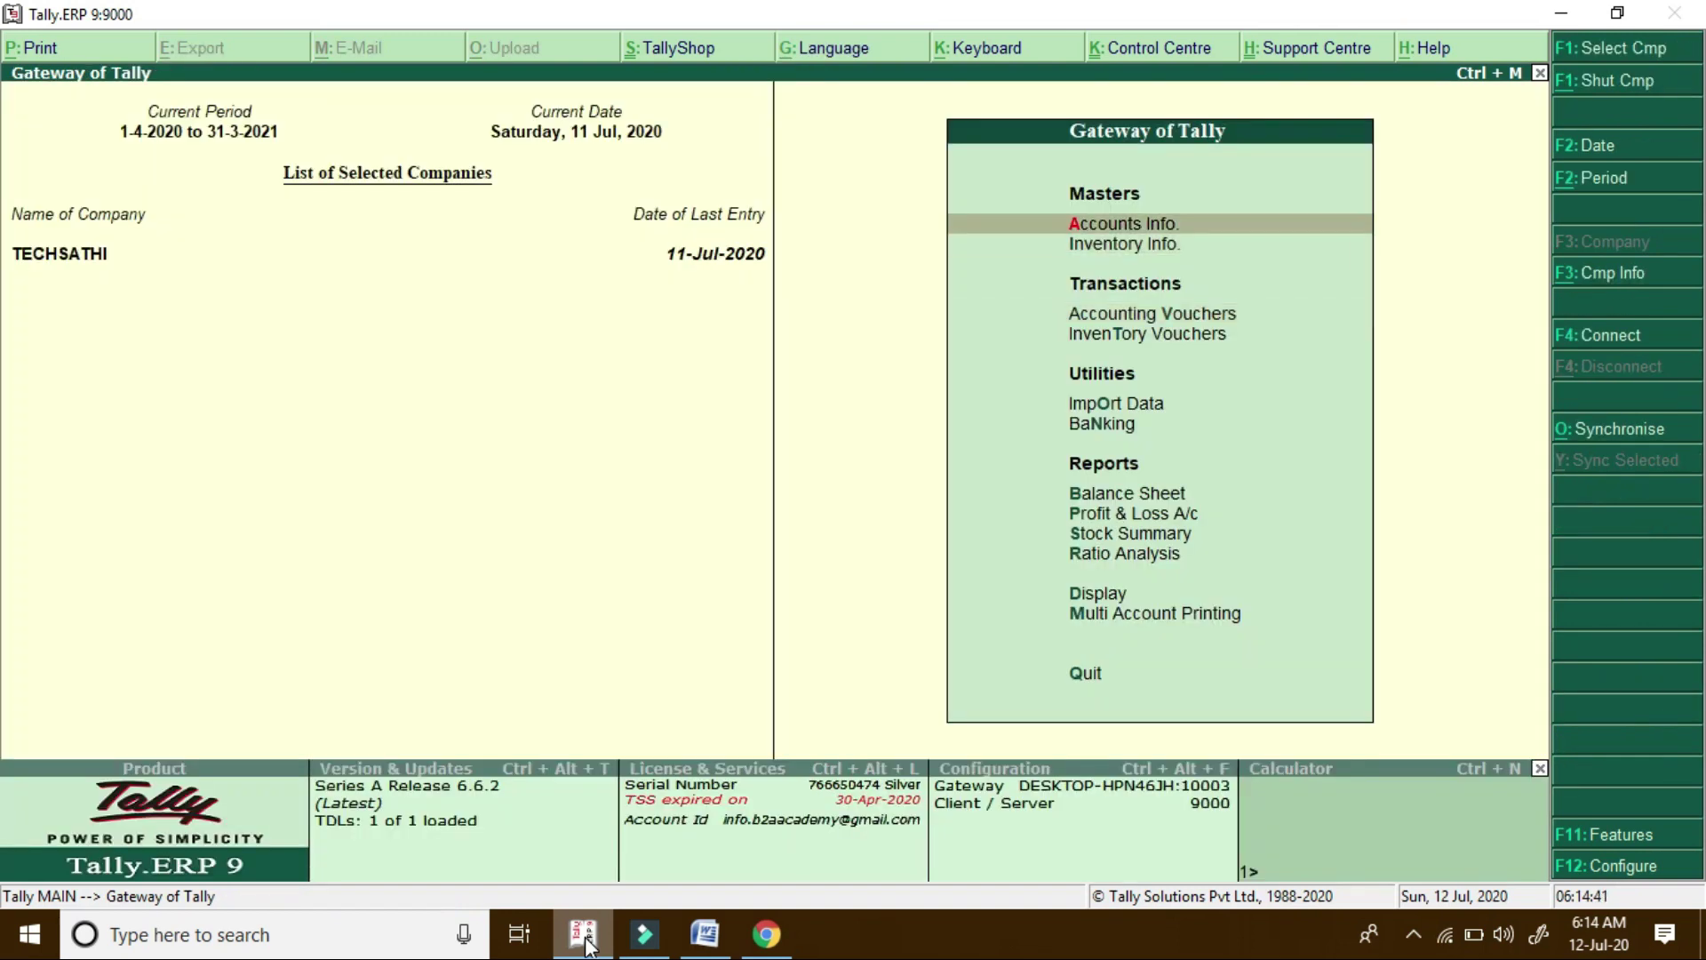
{"action": "key", "text": "Return"}
{"action": "key", "text": "Down"}
{"action": "key", "text": "Return"}
Display the customer's ledger to check its mobile number, then go back to the Gateway
{"action": "key", "text": "Down"}
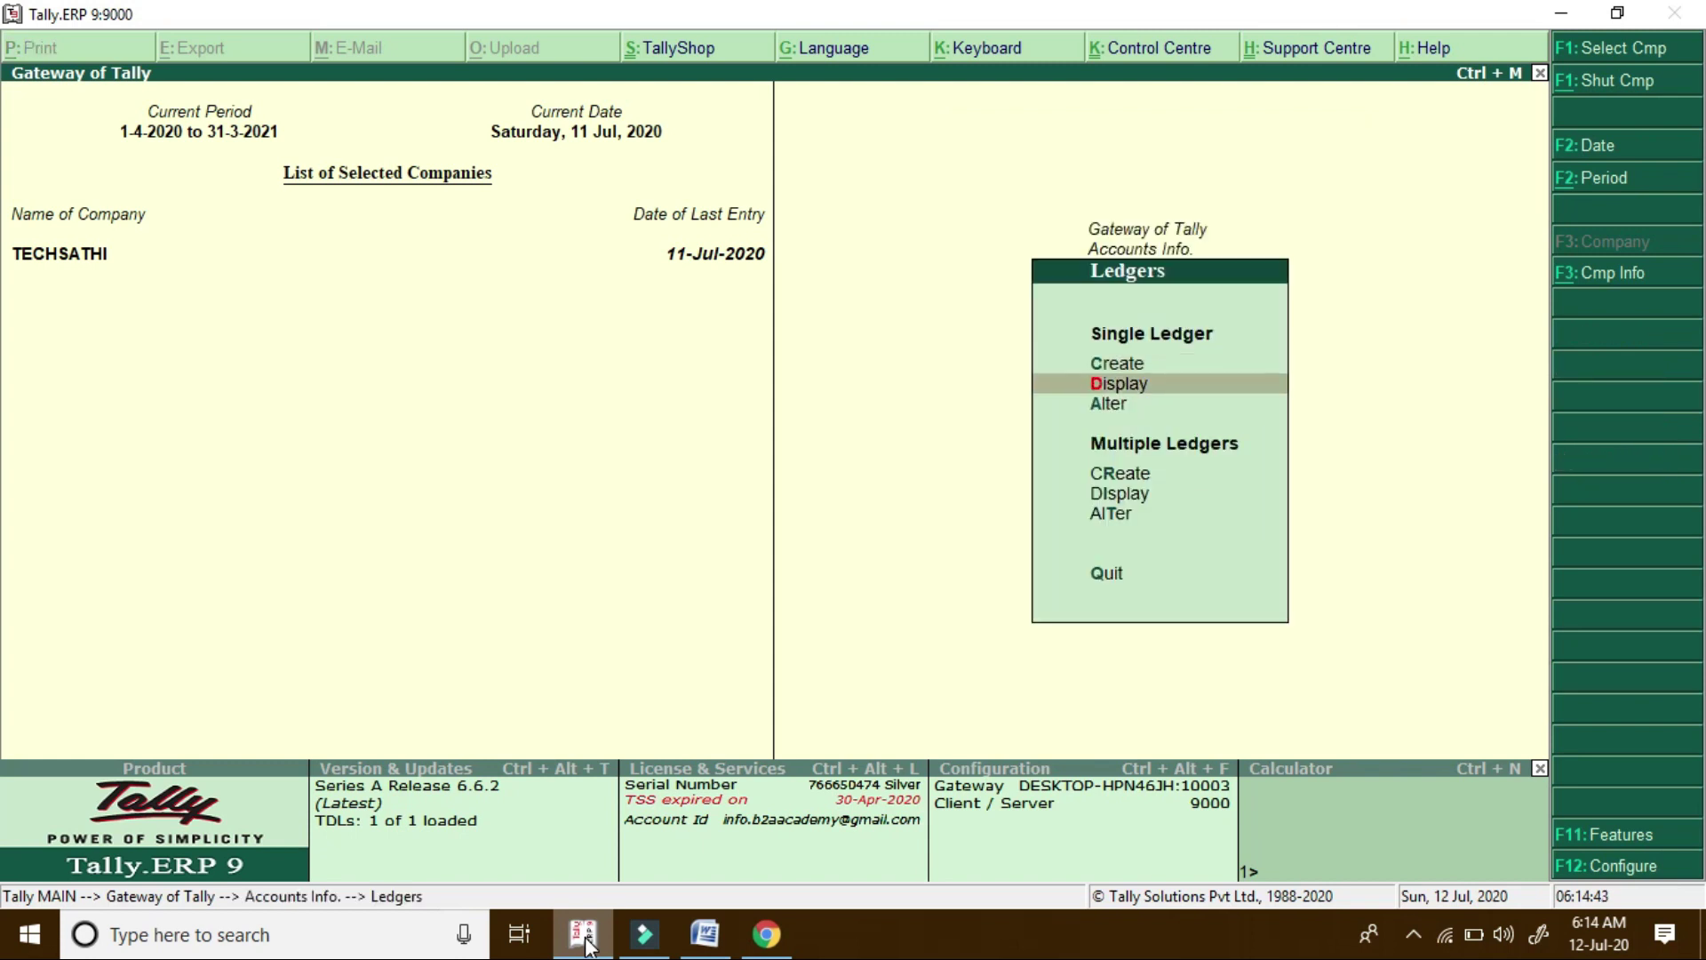
{"action": "key", "text": "Return"}
{"action": "key", "text": "Down"}
{"action": "key", "text": "Down"}
{"action": "key", "text": "Return"}
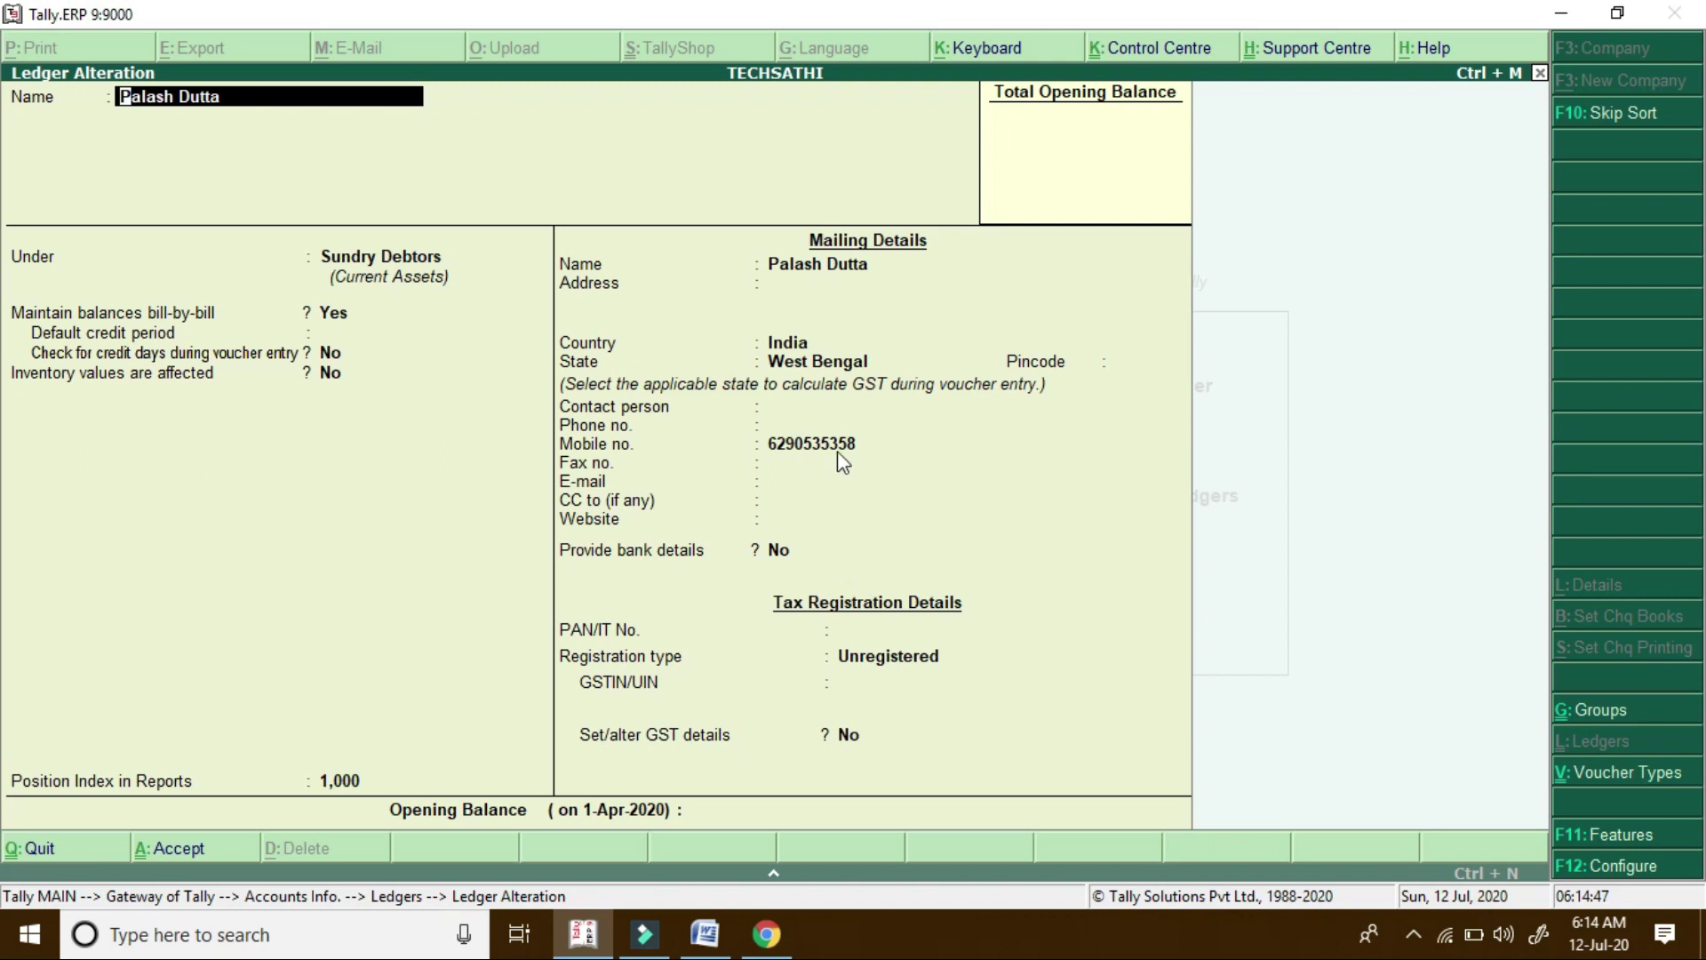
{"action": "left_click", "coordinate": [837, 451]}
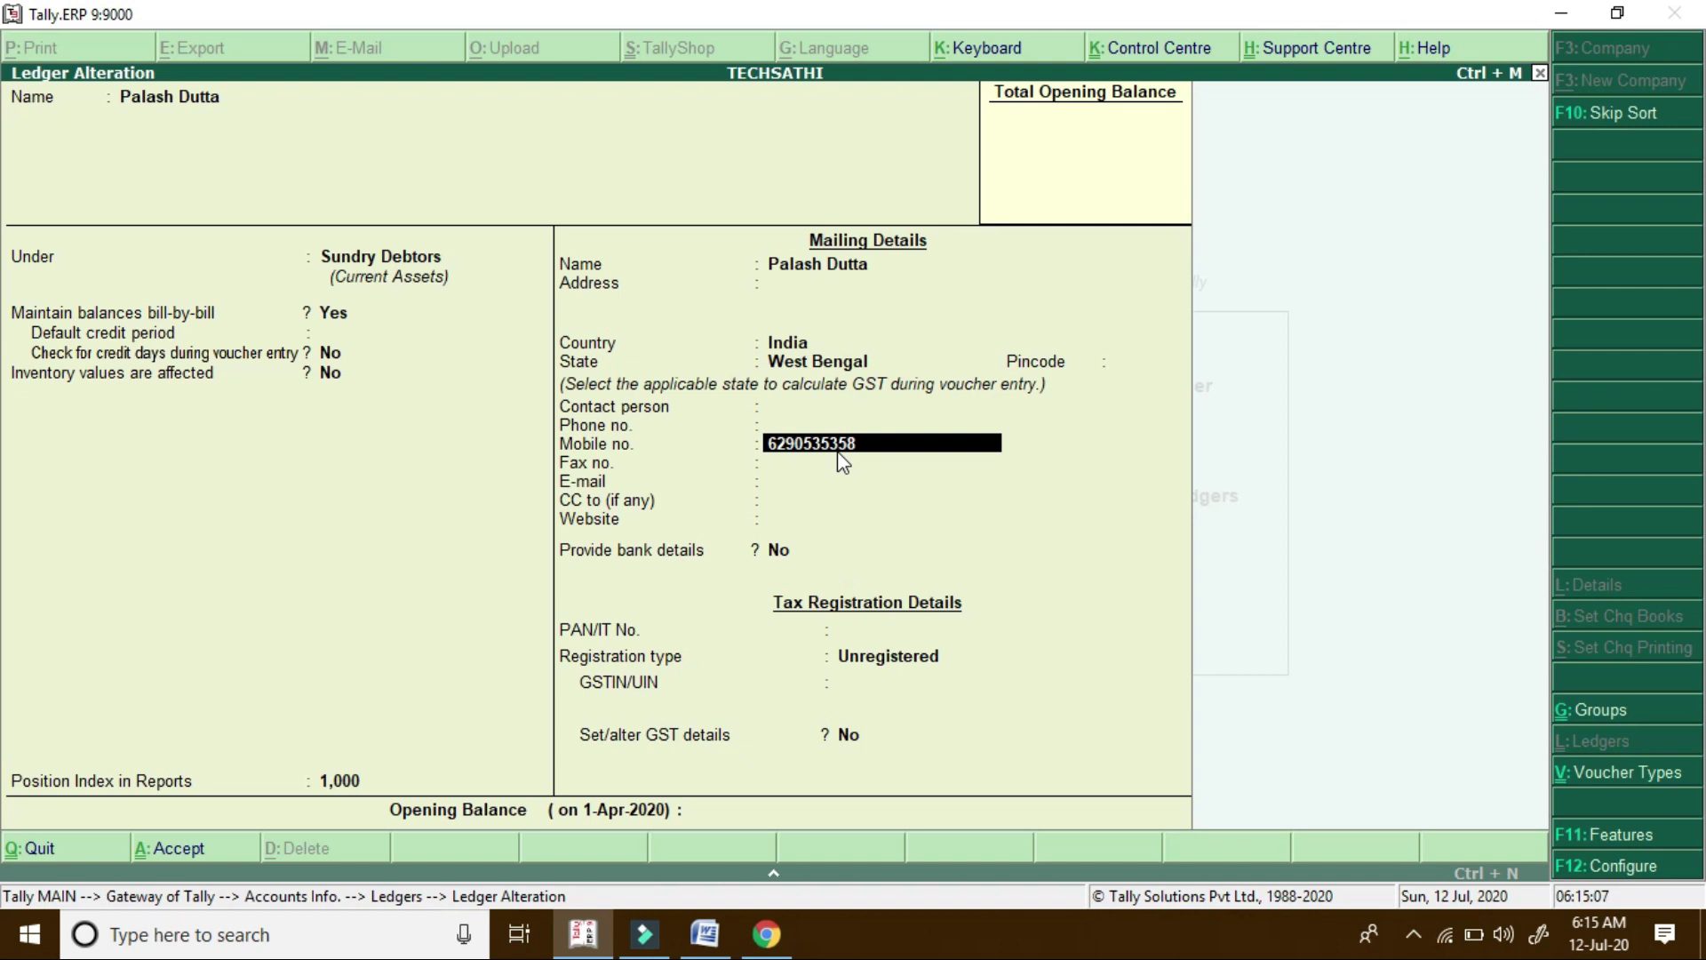
{"action": "key", "text": "ctrl+a"}
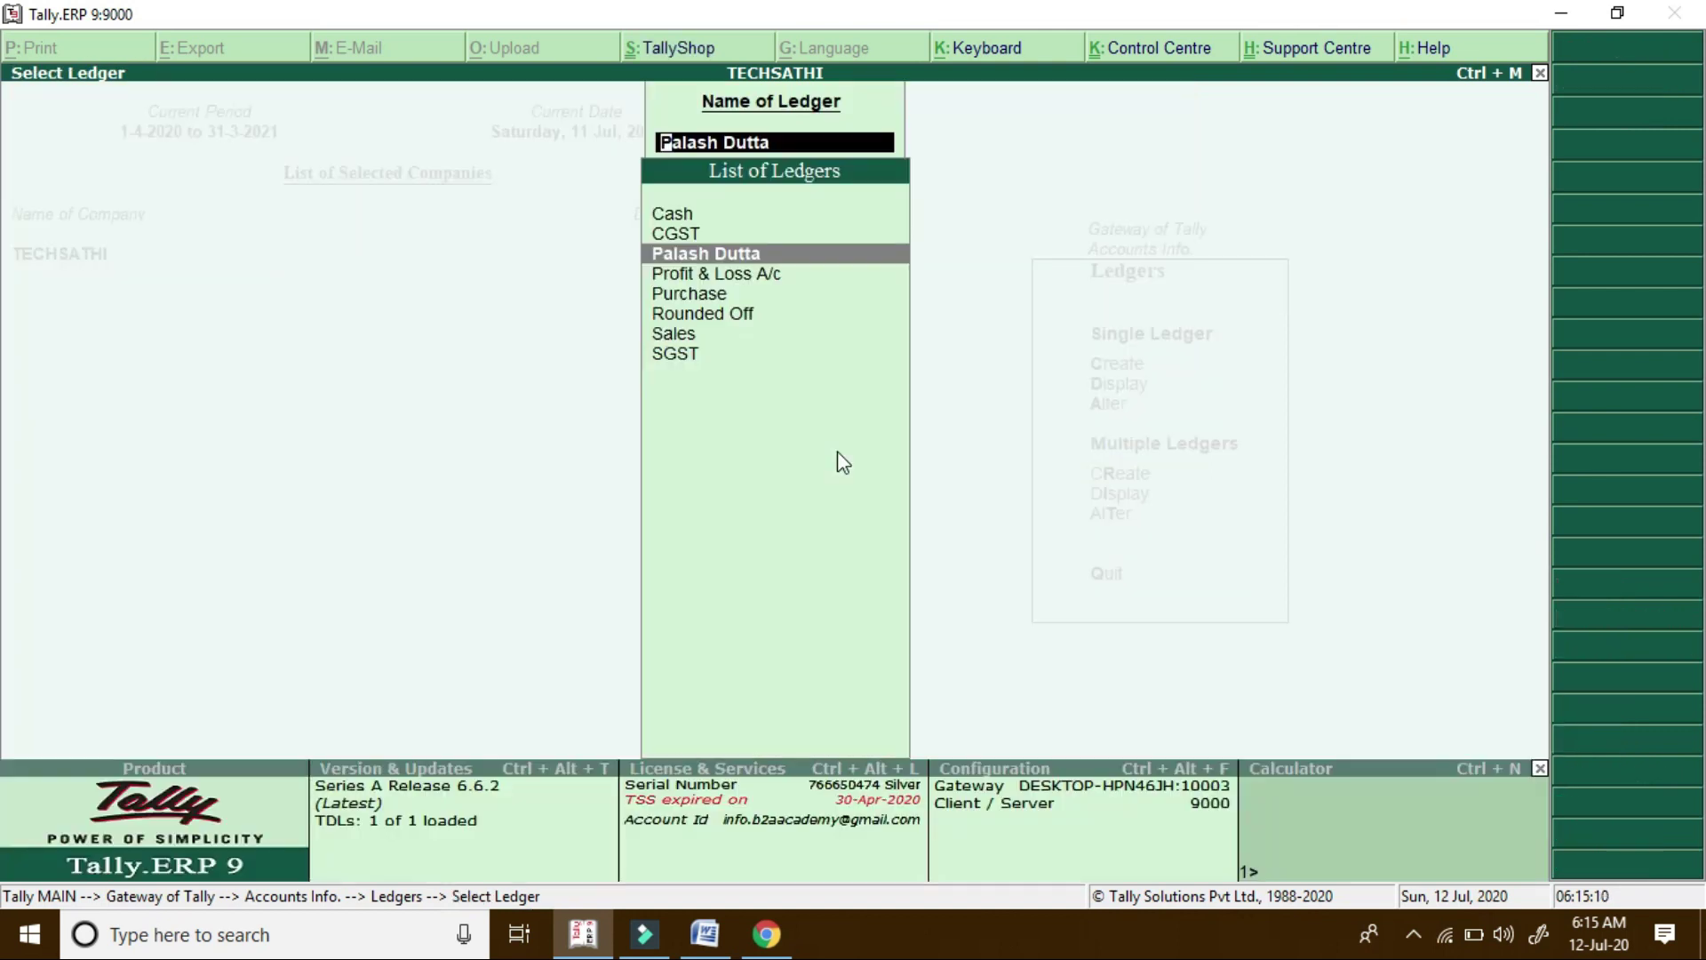
{"action": "key", "text": "Escape"}
{"action": "key", "text": "Escape"}
{"action": "key", "text": "Escape"}
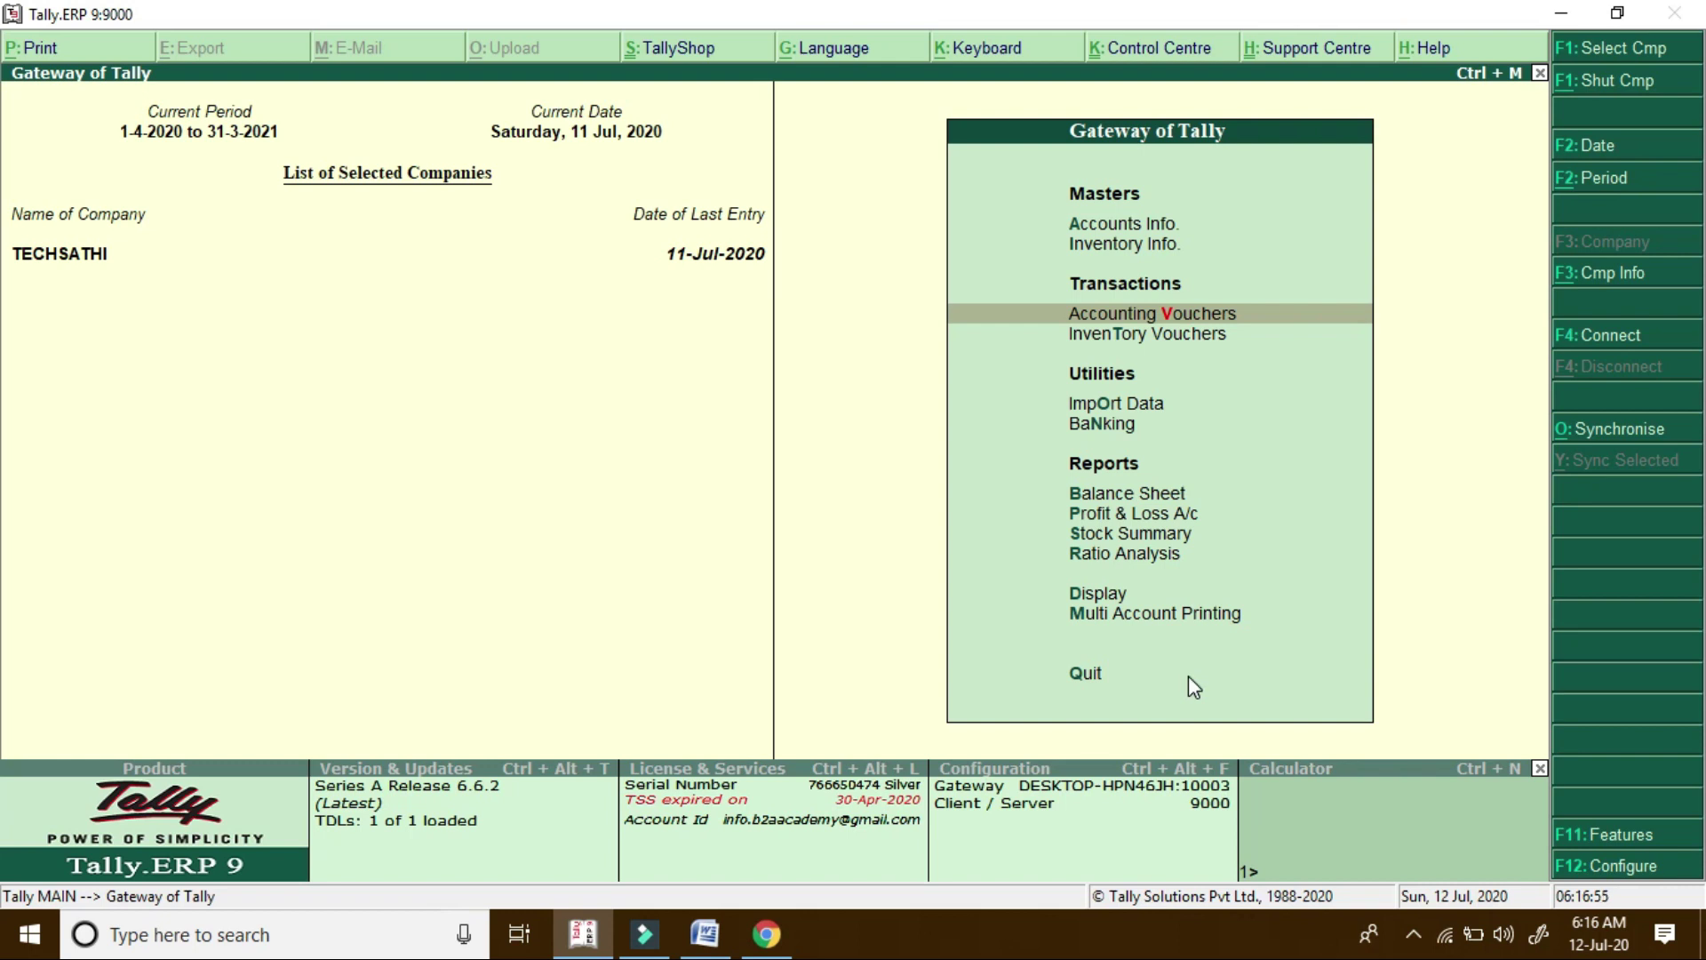
{"action": "key", "text": "Return"}
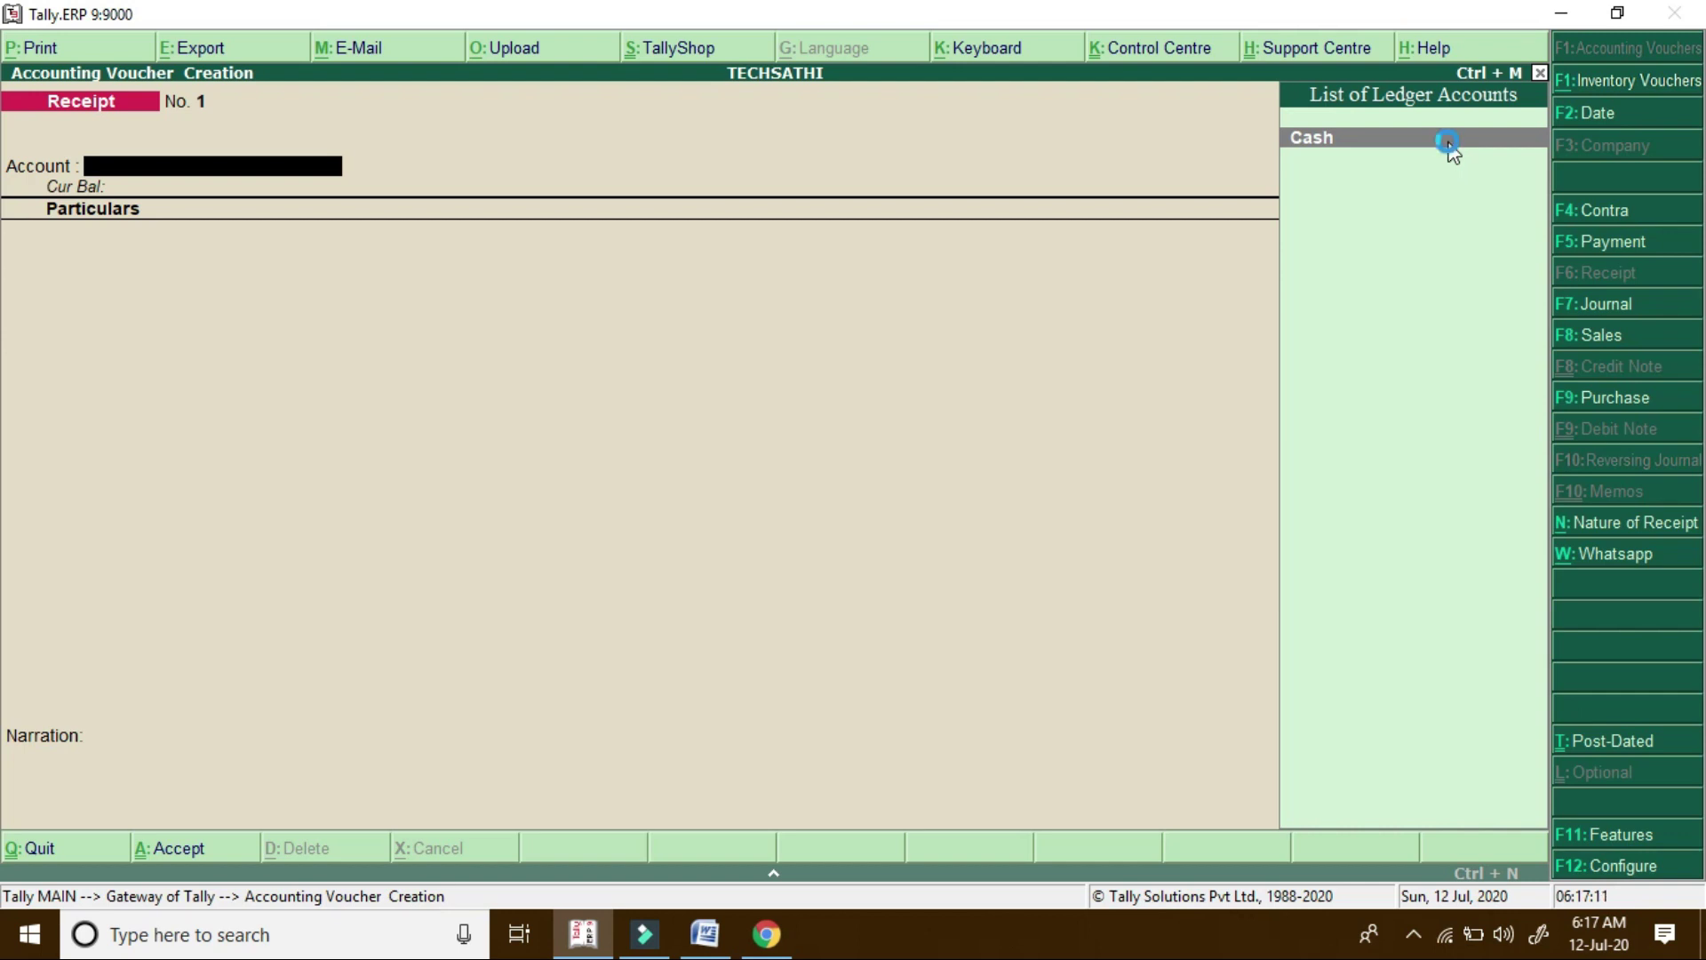
Create an 'Axis Bank' ledger under Bank Accounts with Alt+C as the receipt's account
{"action": "key", "text": "alt+c"}
{"action": "type", "text": "Ax"}
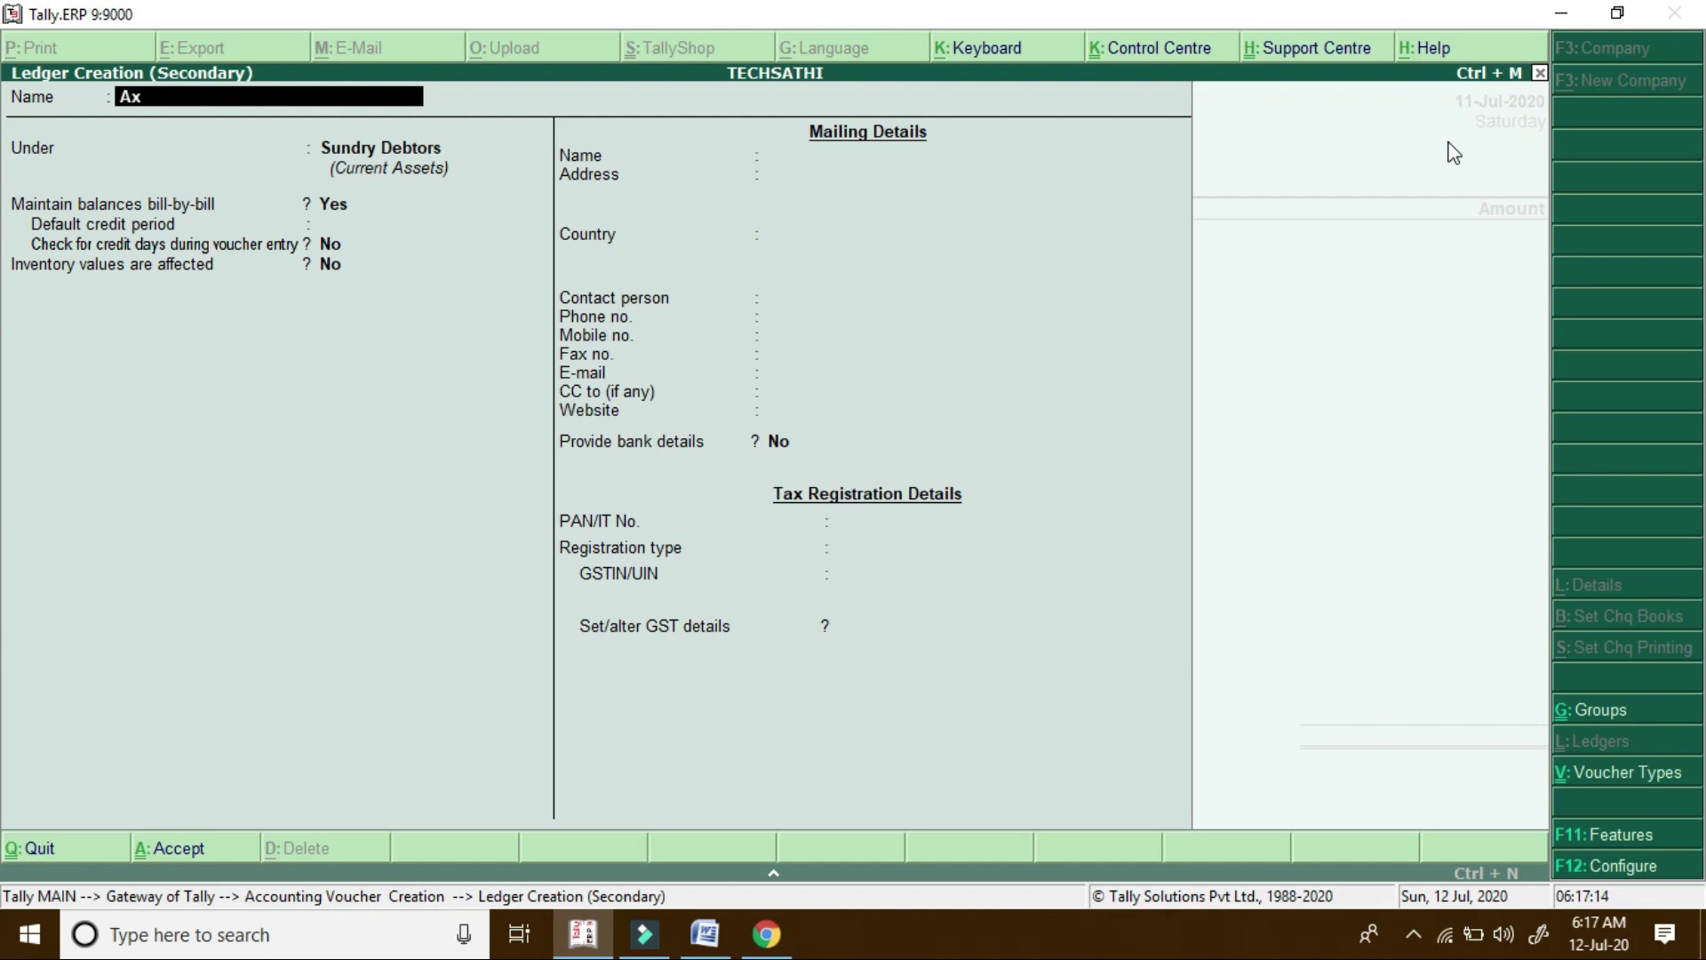
{"action": "type", "text": "is Bank"}
{"action": "key", "text": "Return"}
{"action": "type", "text": "Bank"}
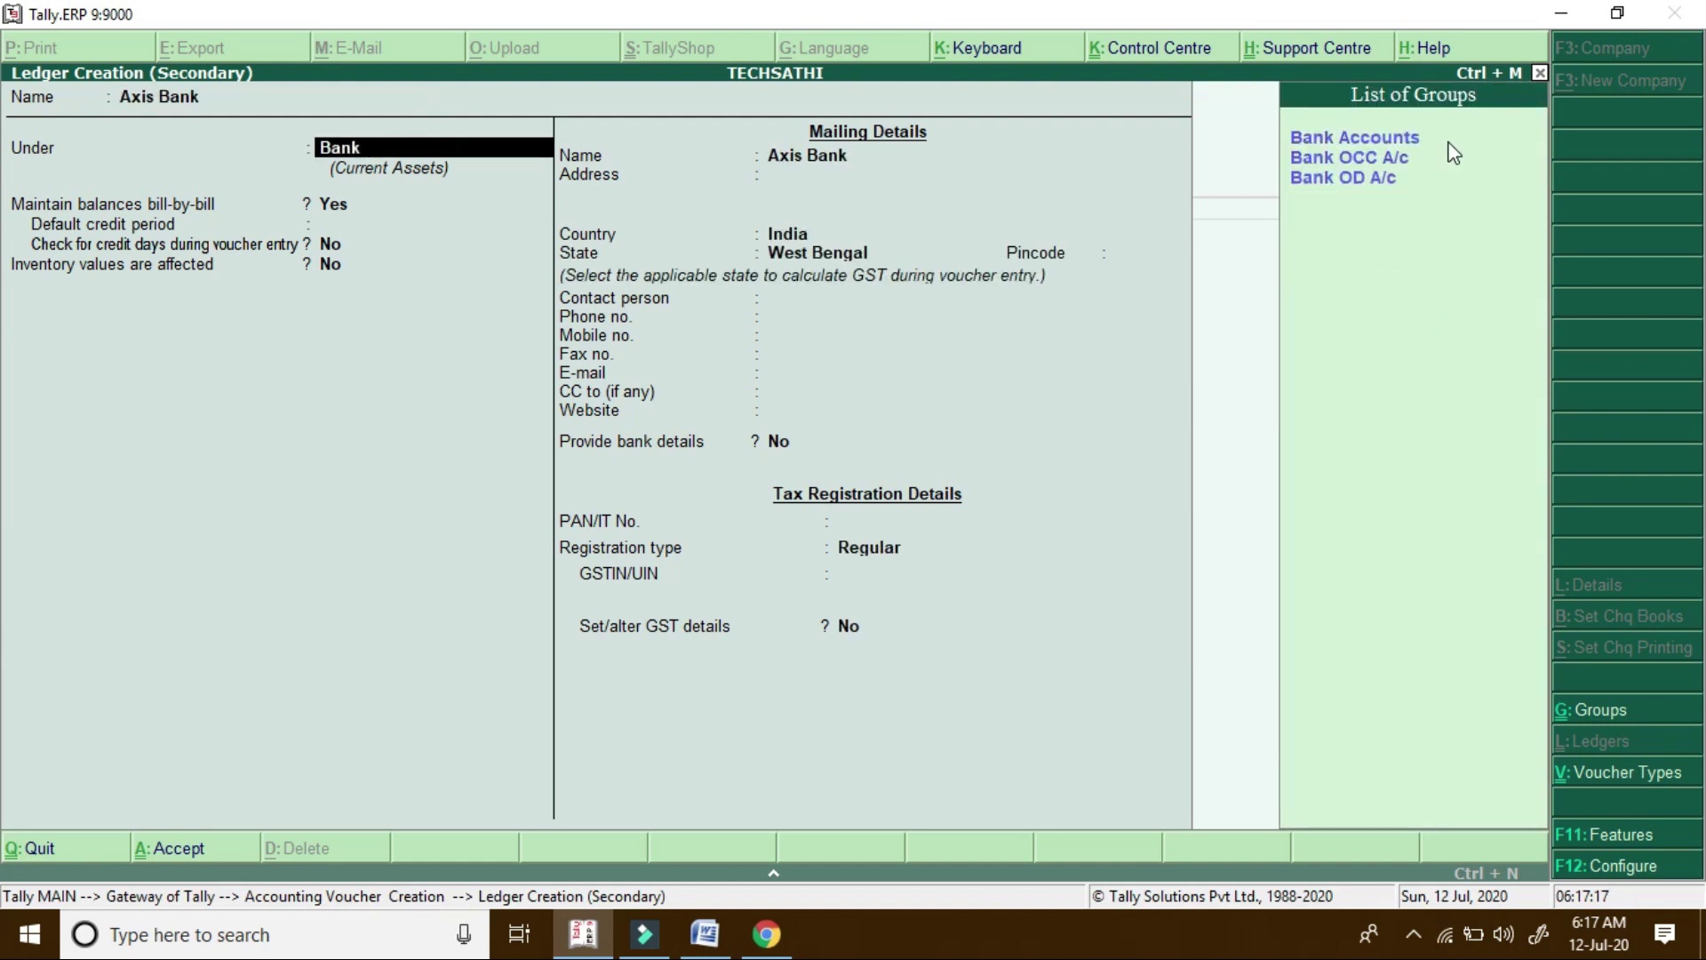
{"action": "key", "text": "Return"}
{"action": "key", "text": "Return"}
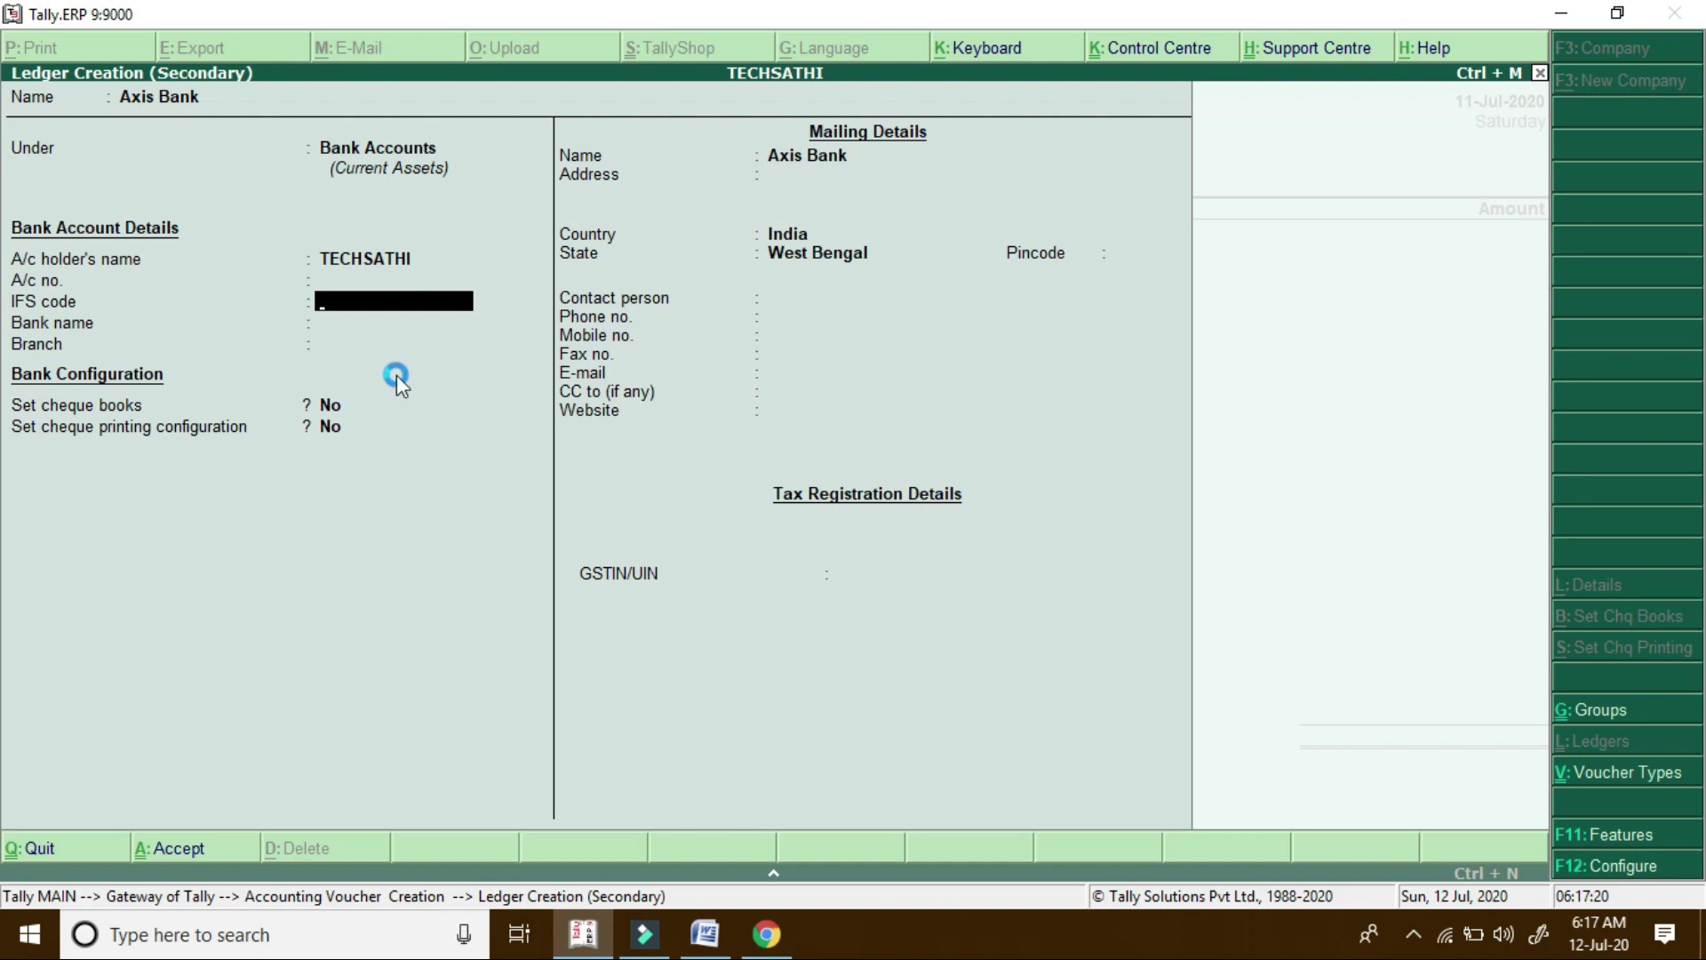
{"action": "key", "text": "Return"}
{"action": "key", "text": "Return"}
{"action": "key", "text": "Return"}
{"action": "key", "text": "Return"}
{"action": "key", "text": "Return"}
{"action": "key", "text": "Return"}
{"action": "key", "text": "Return"}
{"action": "key", "text": "Return"}
{"action": "key", "text": "Return"}
{"action": "key", "text": "Return"}
{"action": "key", "text": "Return"}
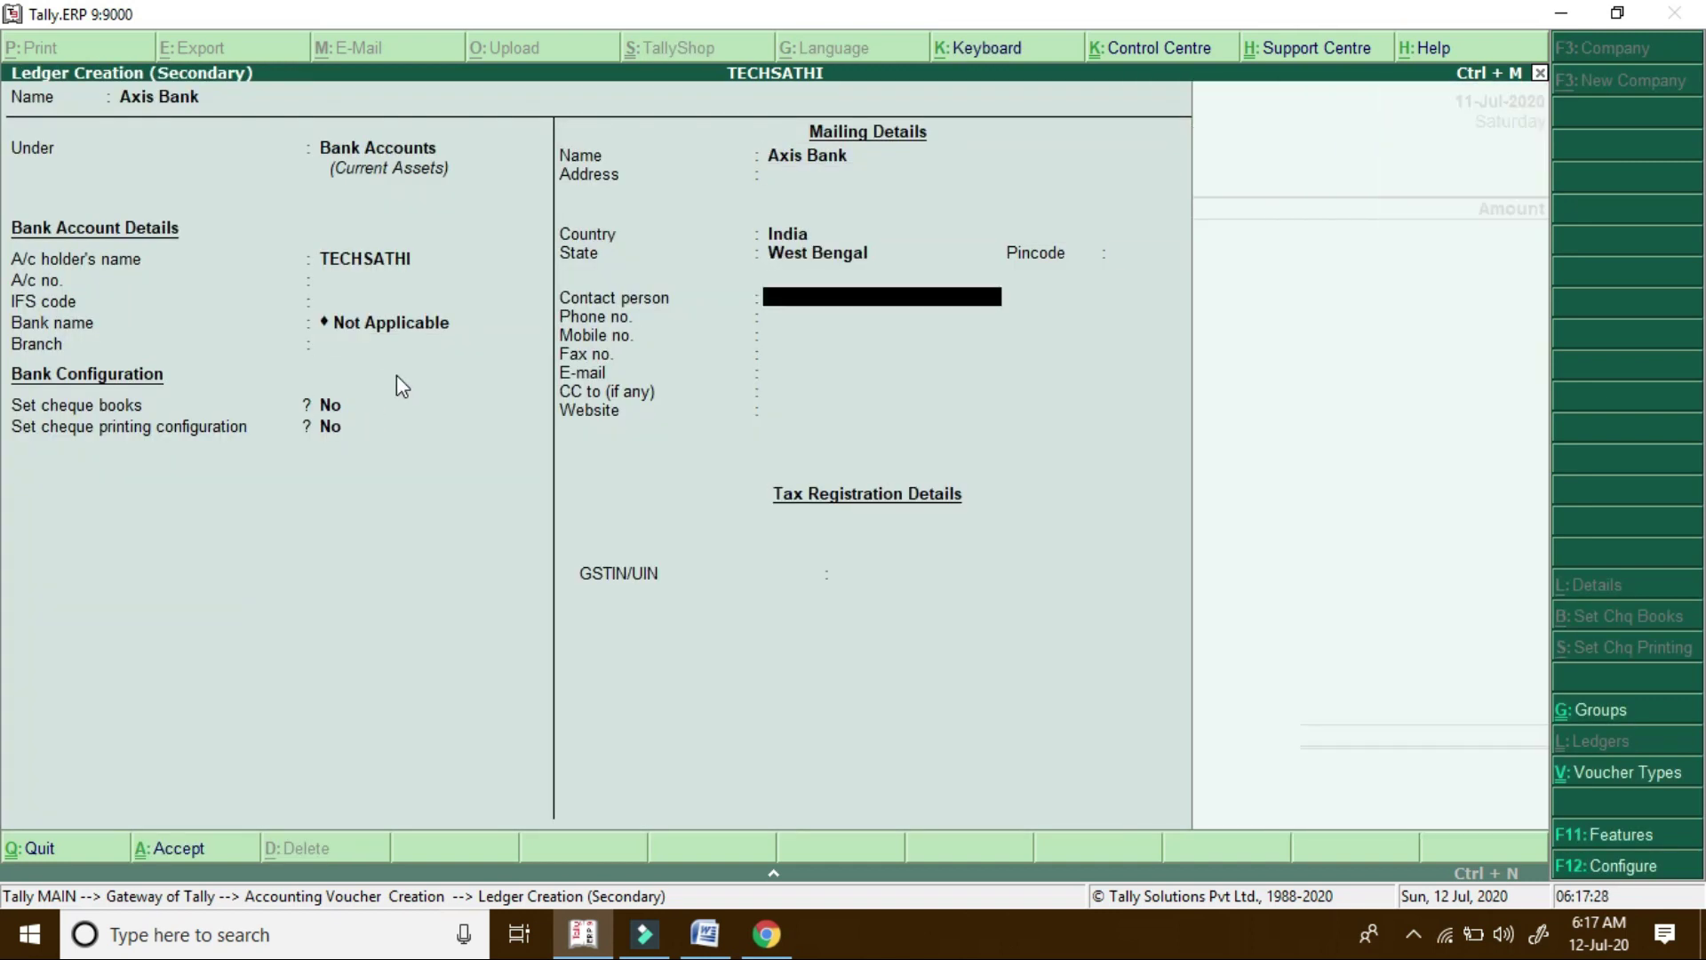
{"action": "key", "text": "ctrl+a"}
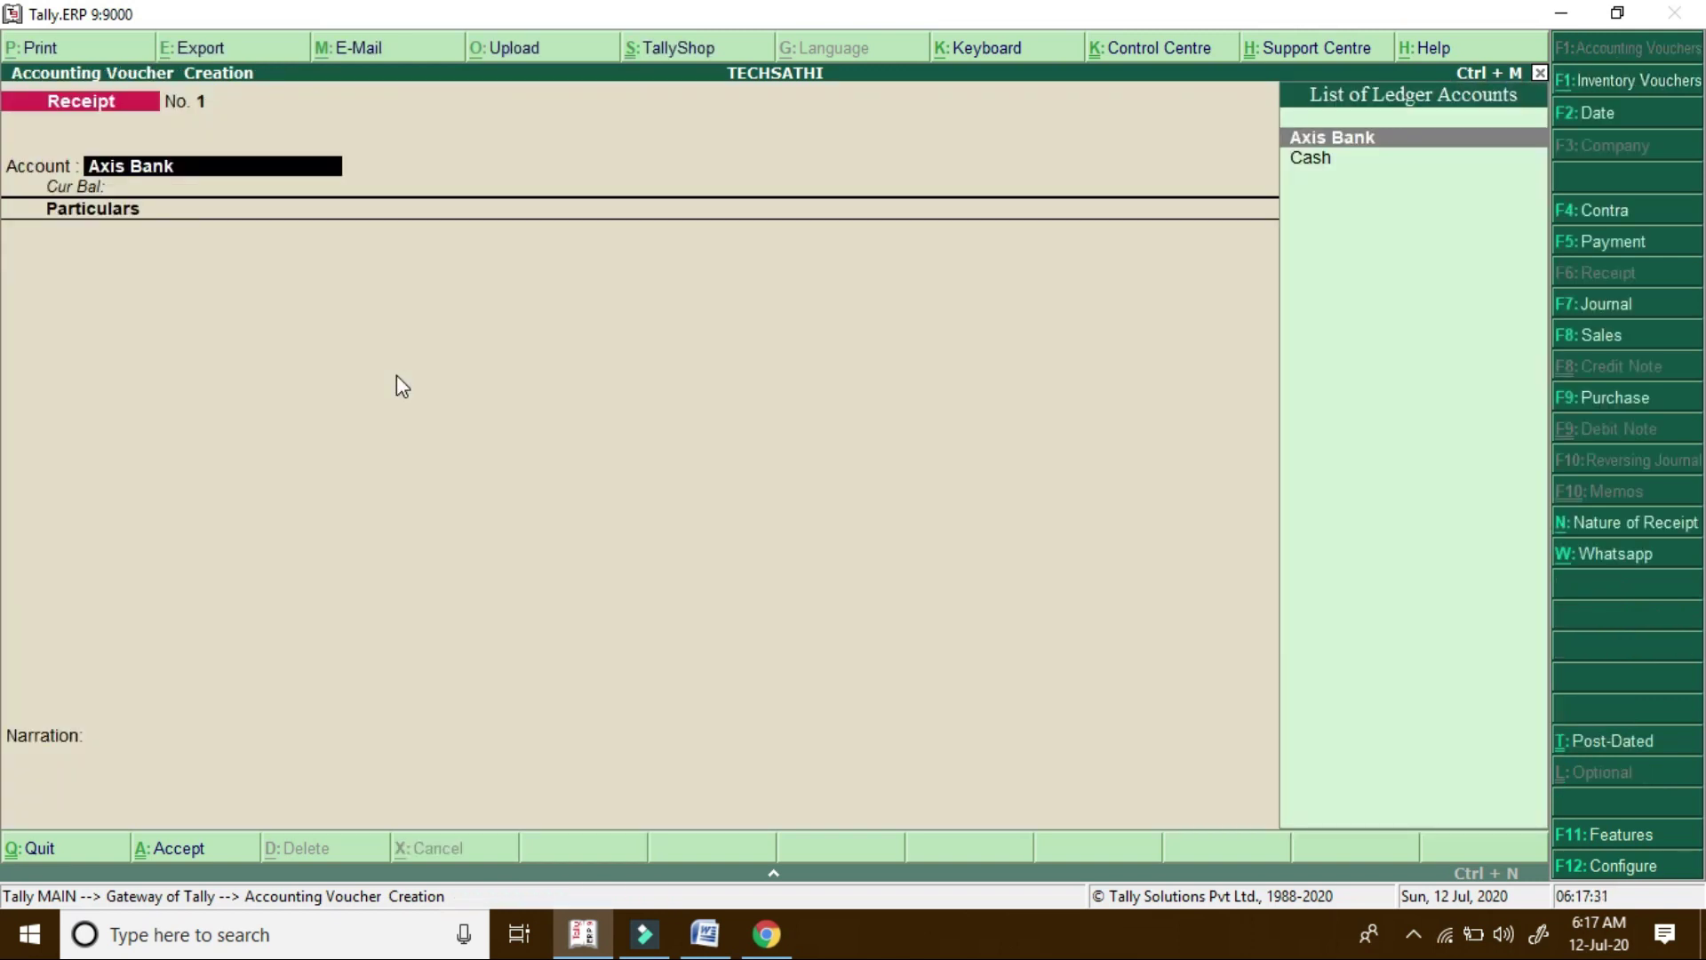
Set the receipt account to Cash and credit the receipt to the customer's ledger
{"action": "key", "text": "Down"}
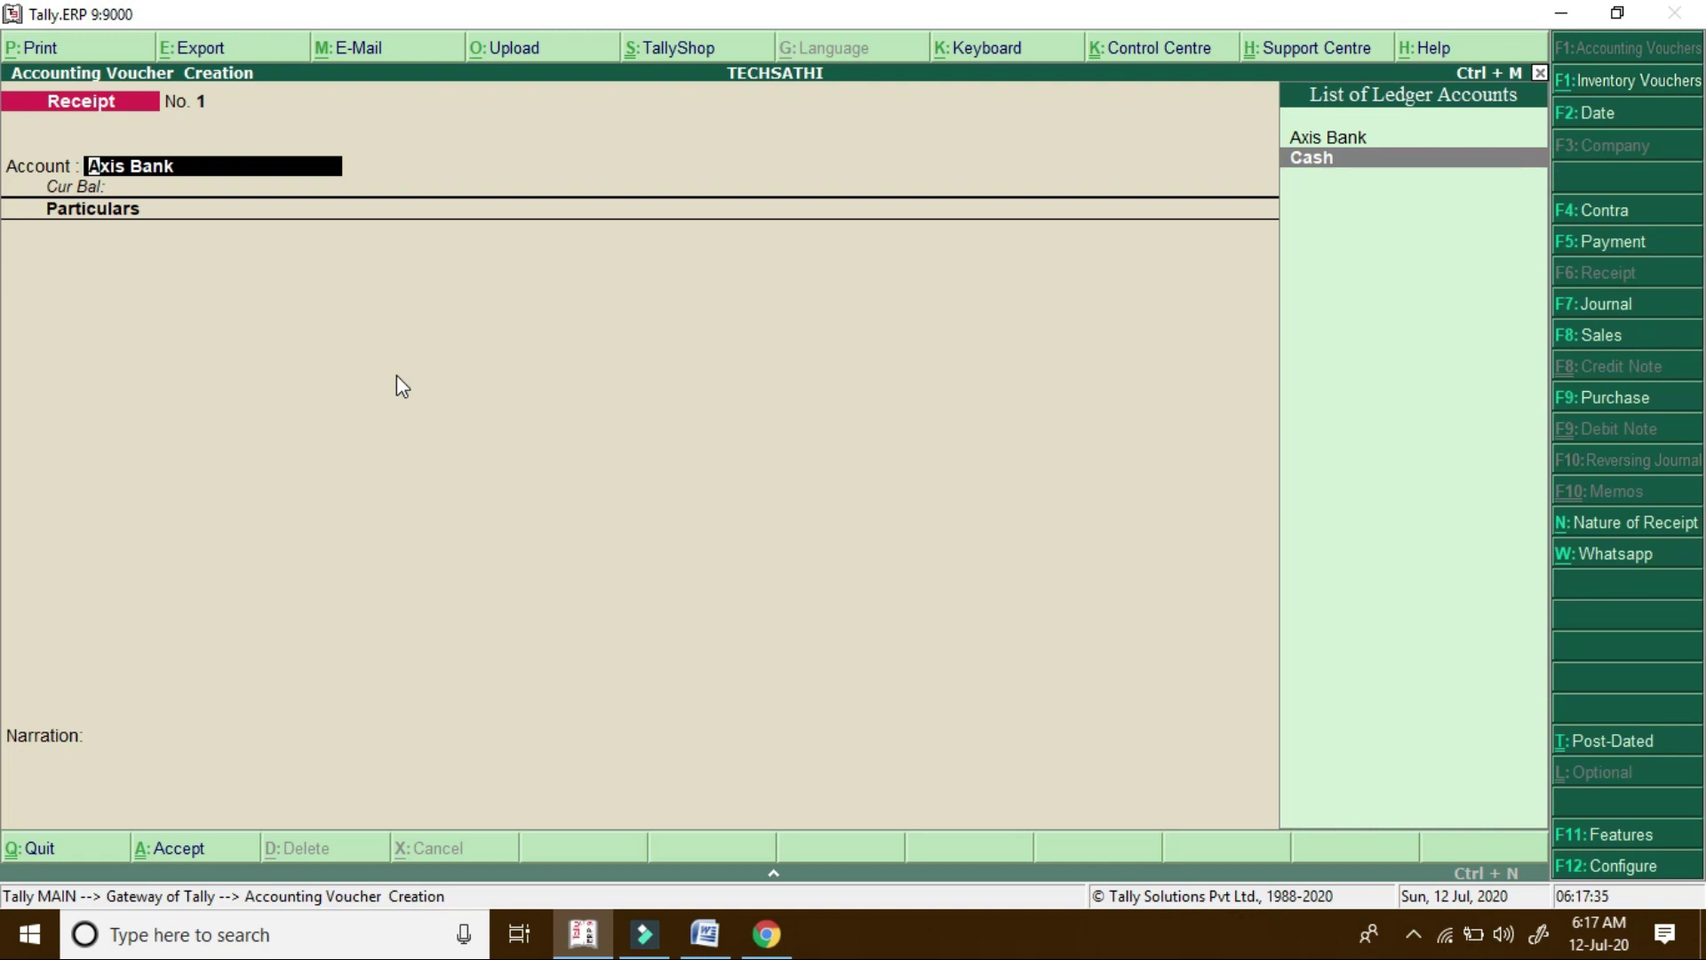
{"action": "key", "text": "Up"}
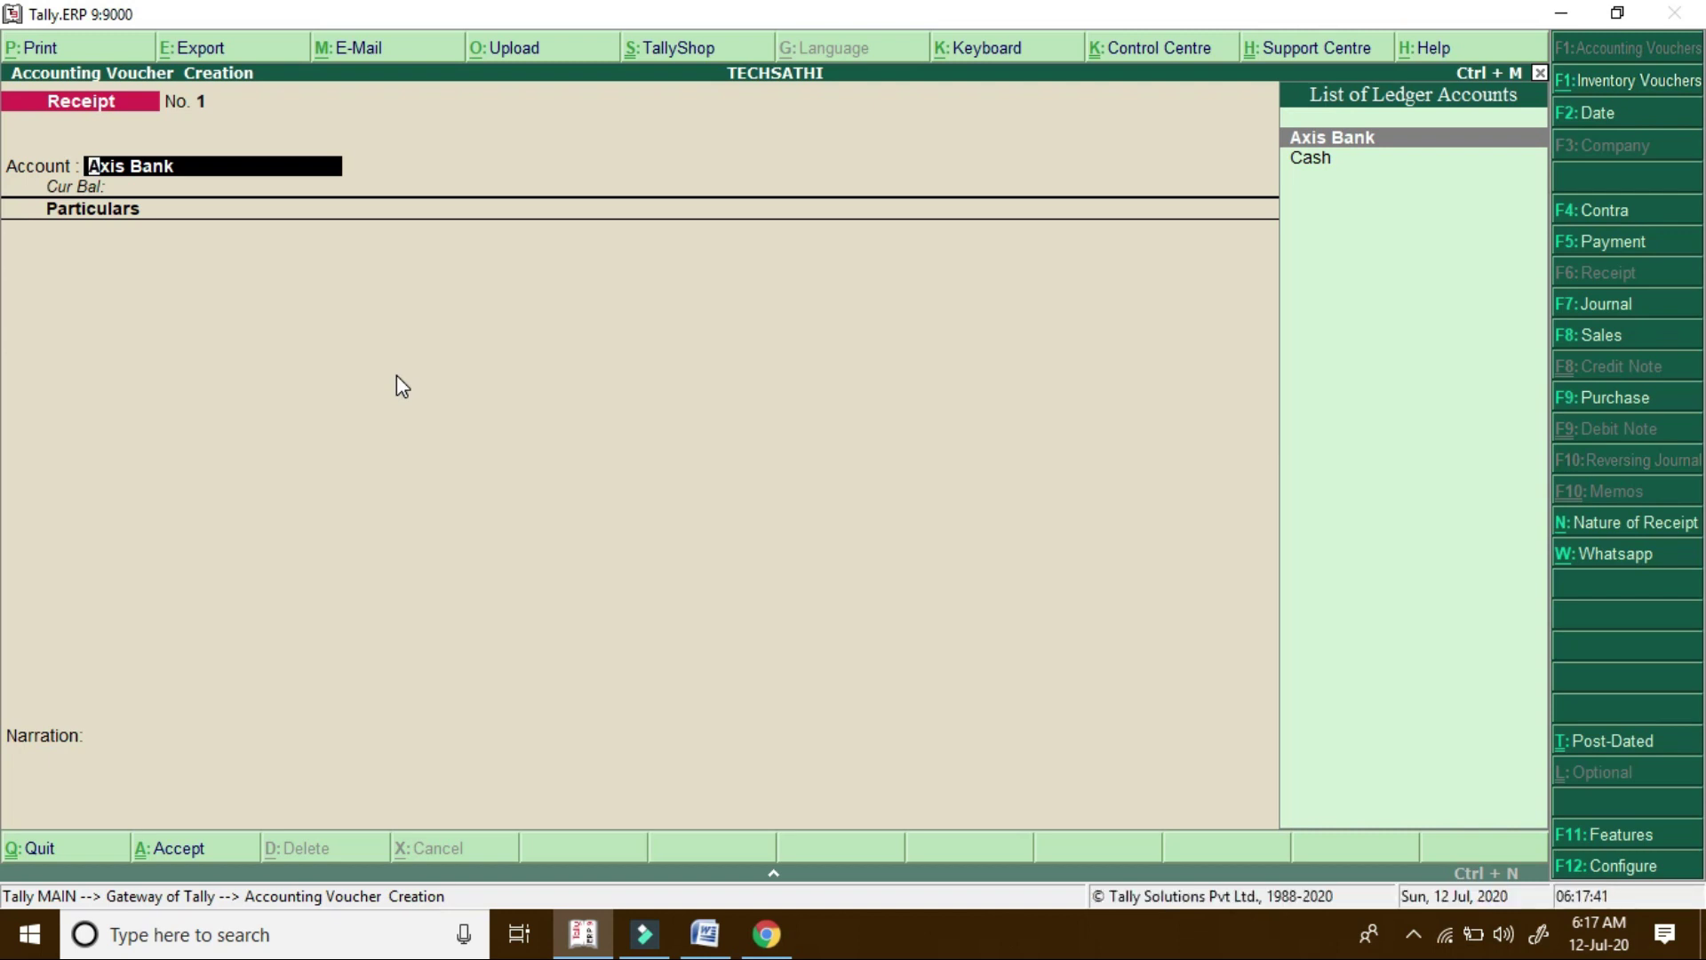
{"action": "key", "text": "Down"}
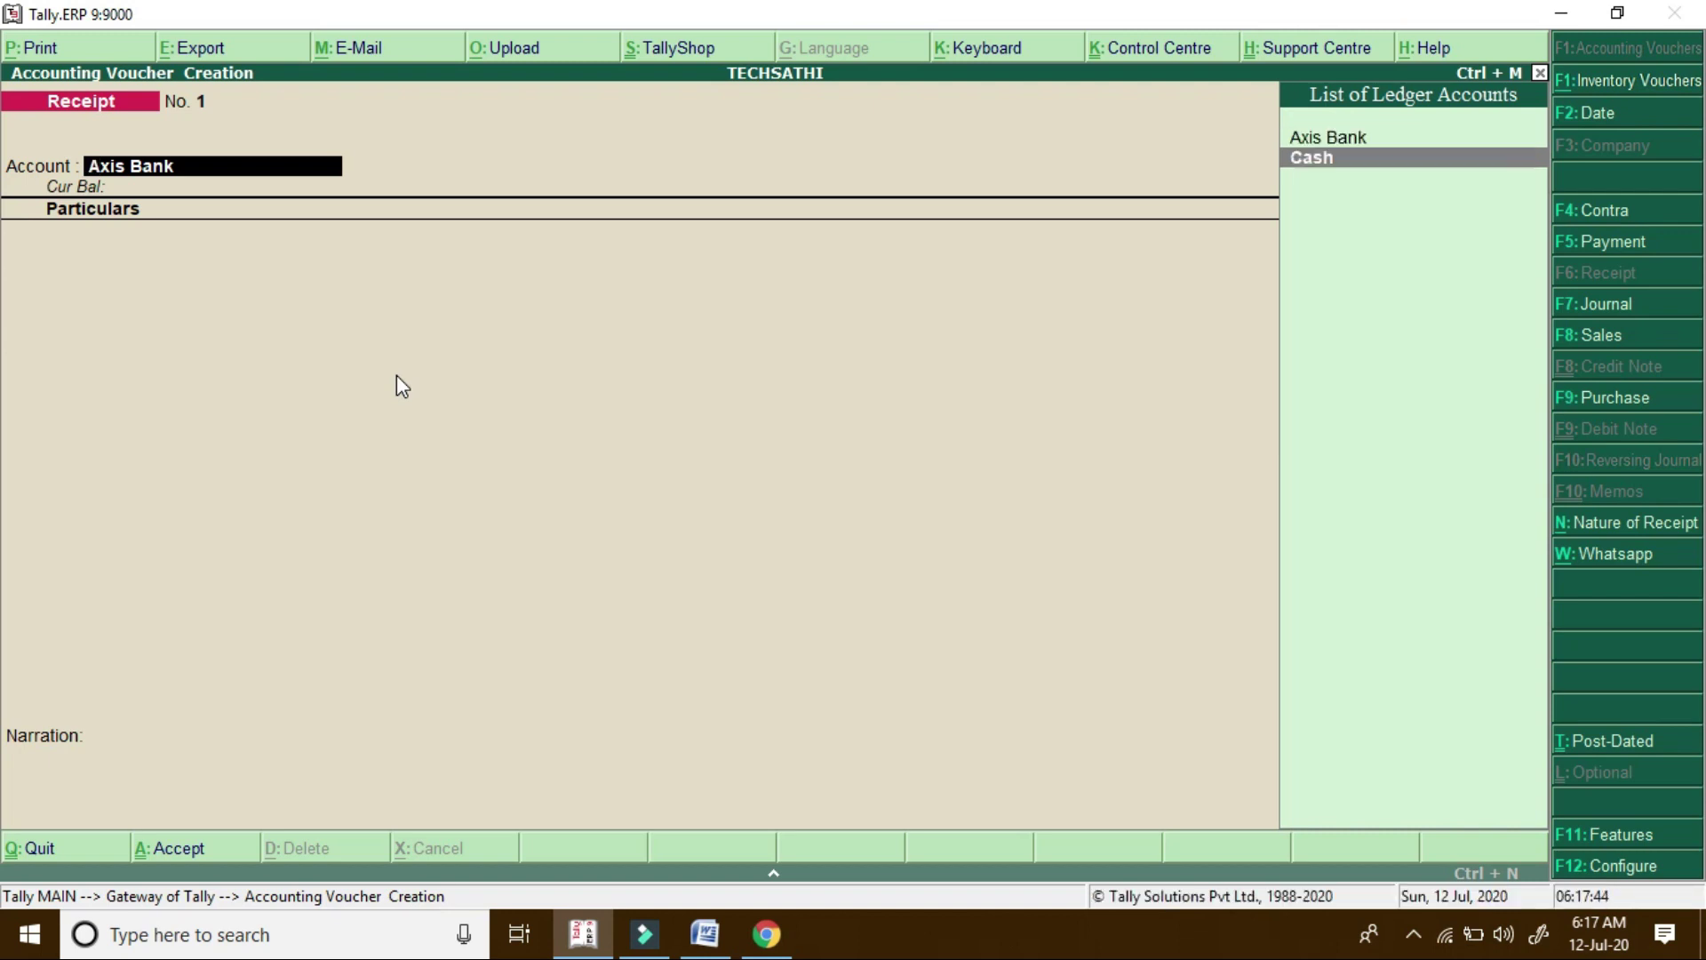
{"action": "key", "text": "Return"}
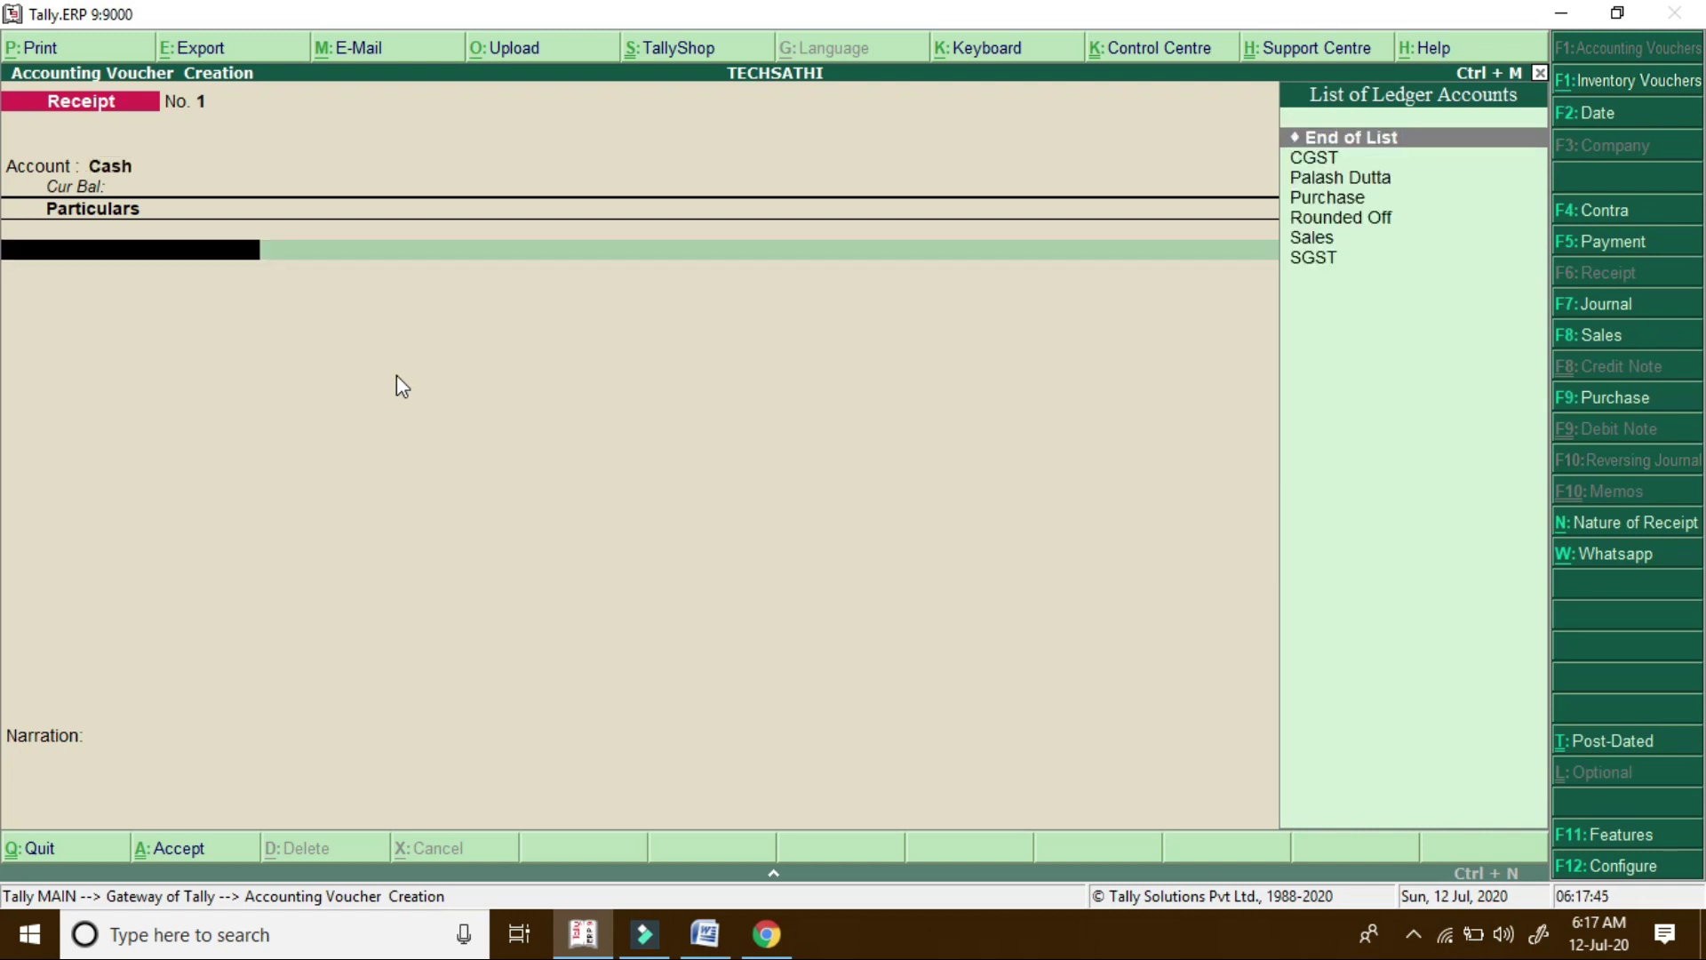
{"action": "key", "text": "Down"}
{"action": "key", "text": "Down"}
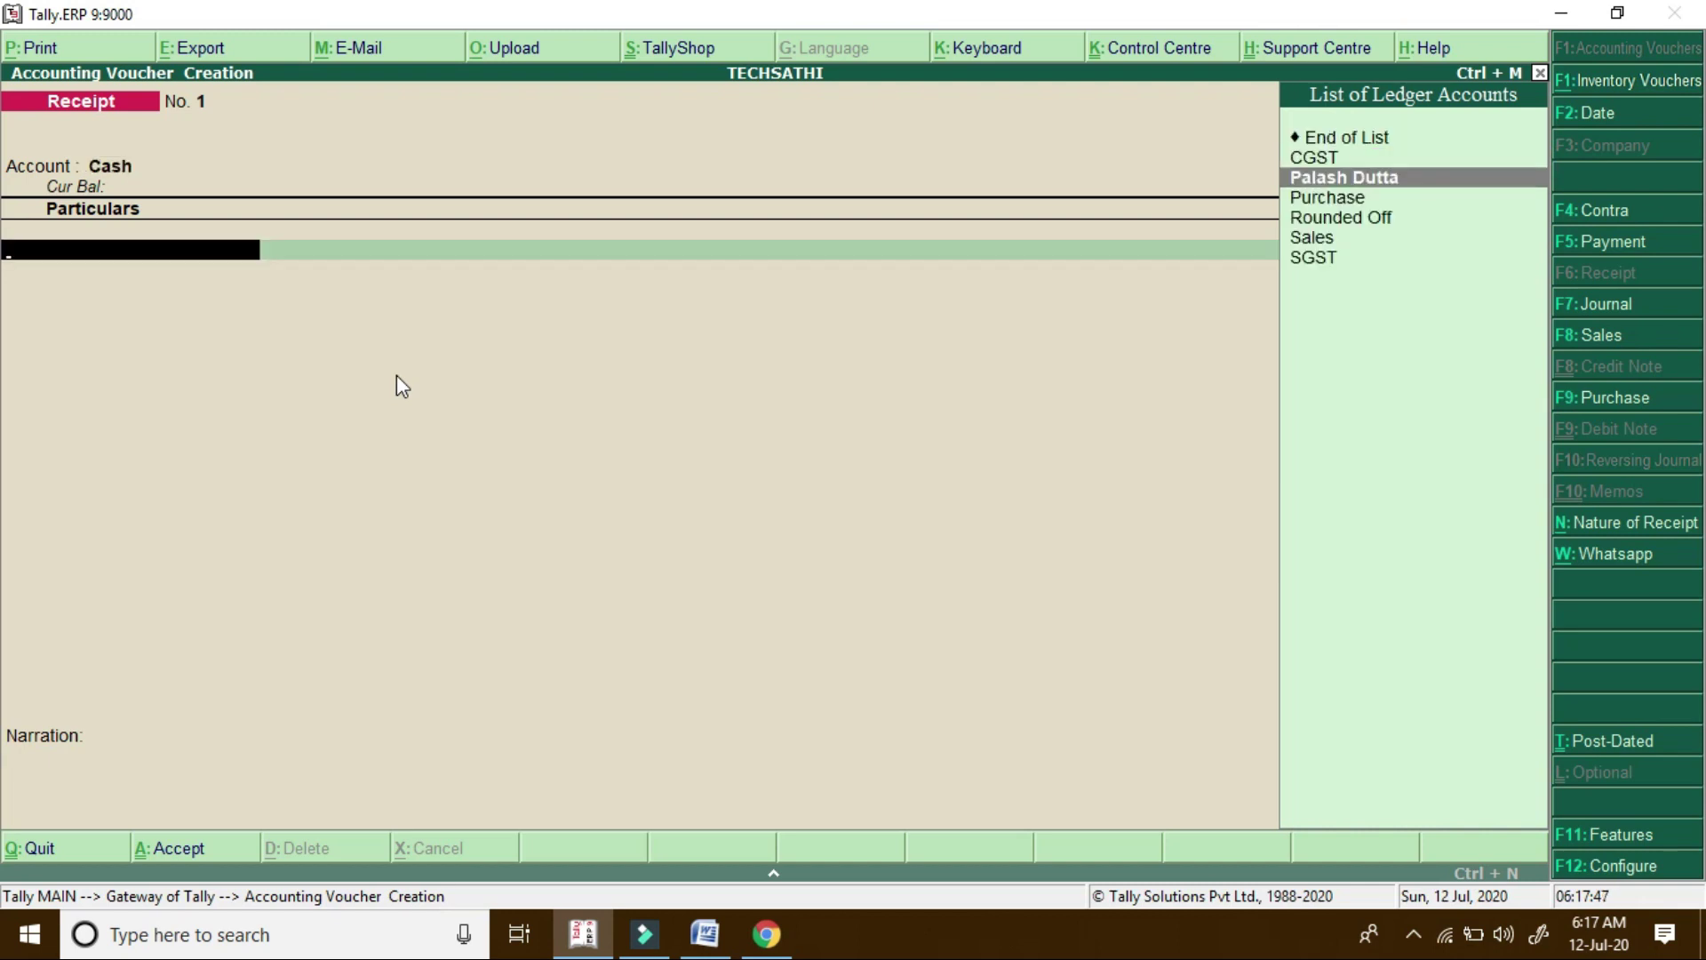
{"action": "key", "text": "Return"}
{"action": "key", "text": "Return"}
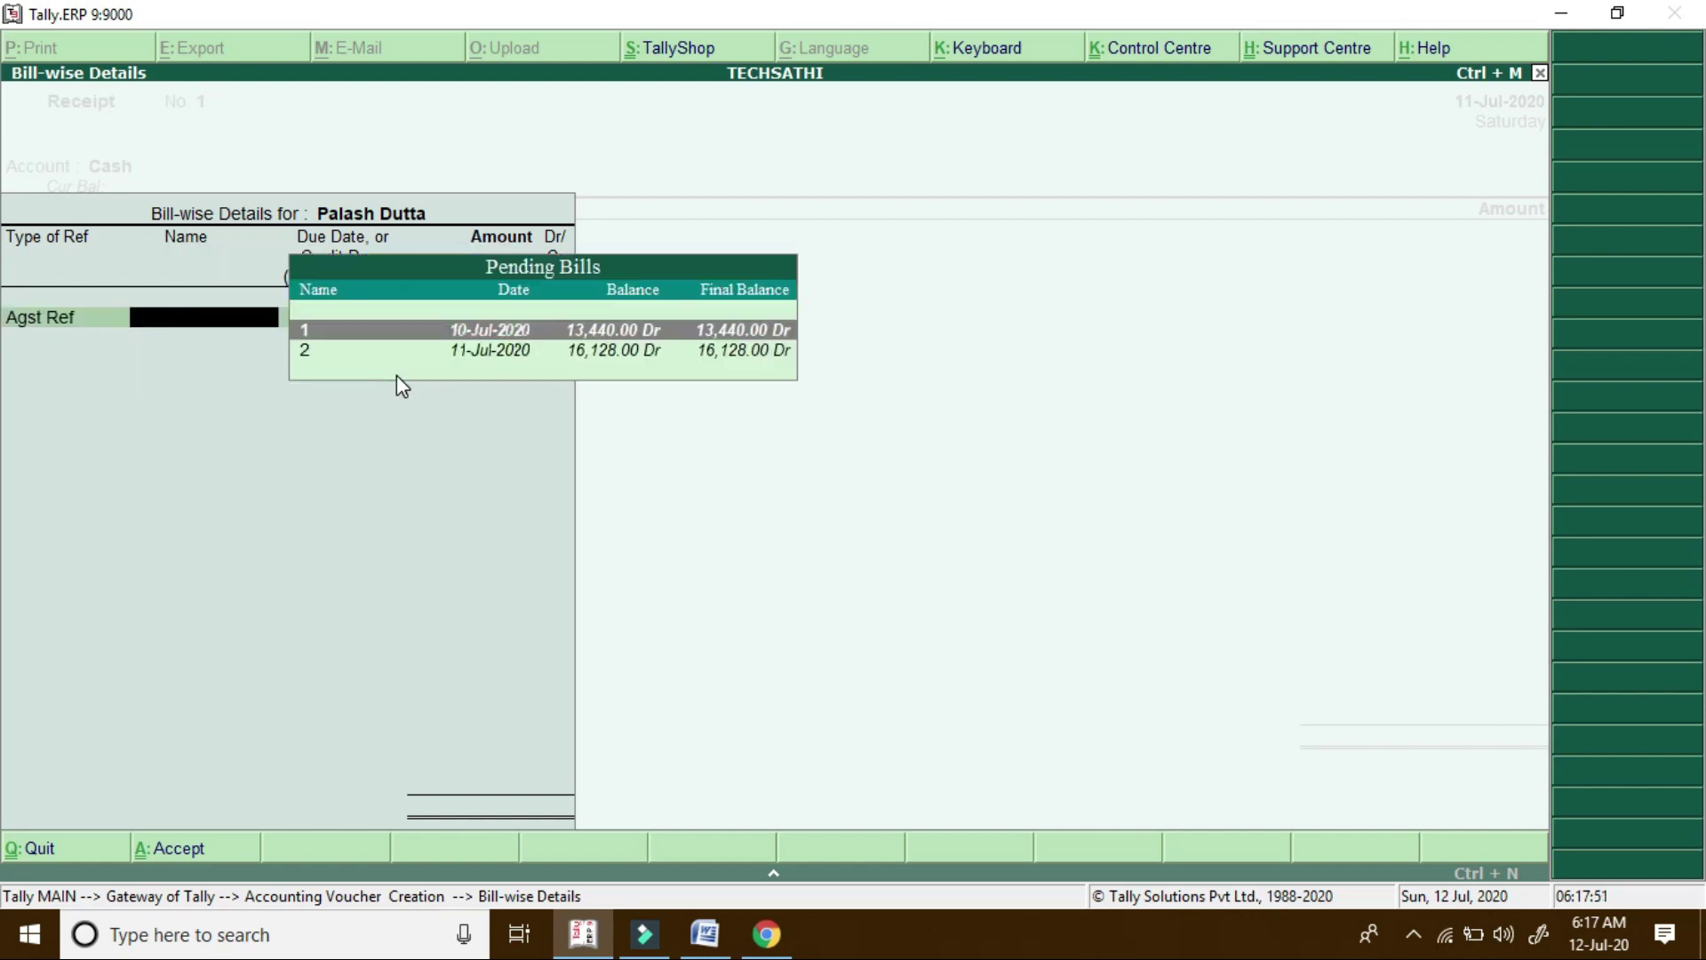
Settle 3,000.00 against pending bill 1 and accept the receipt voucher
{"action": "key", "text": "Return"}
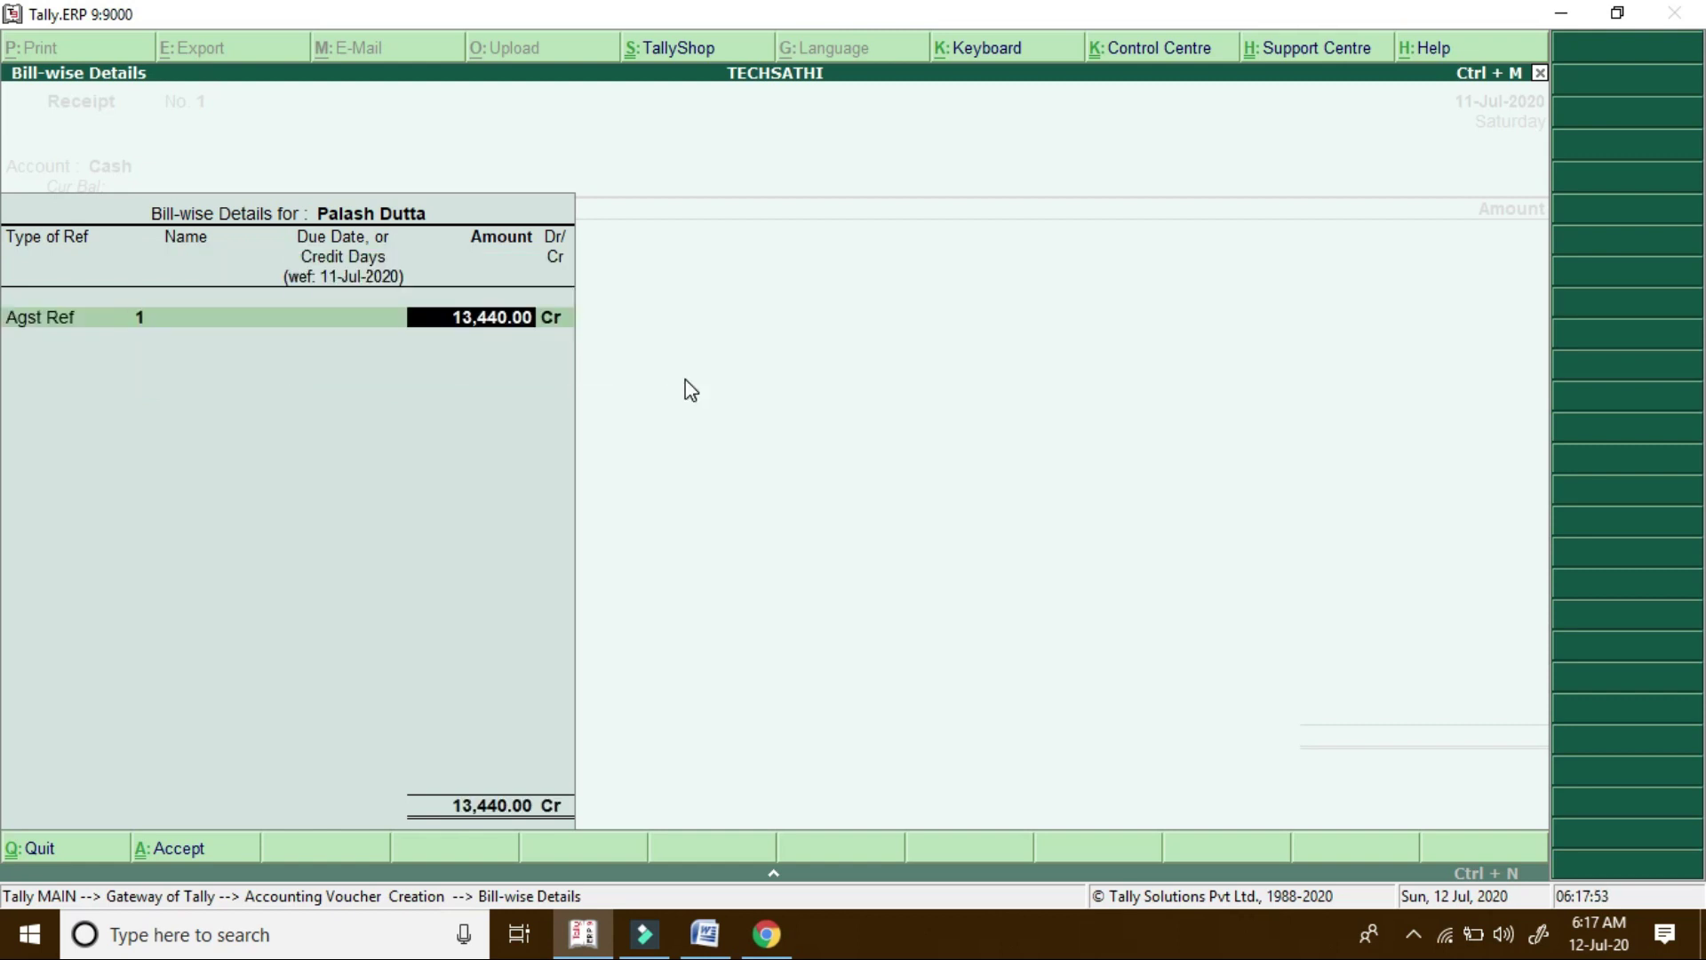
{"action": "type", "text": "3,000"}
{"action": "key", "text": "Return"}
{"action": "key", "text": "Return"}
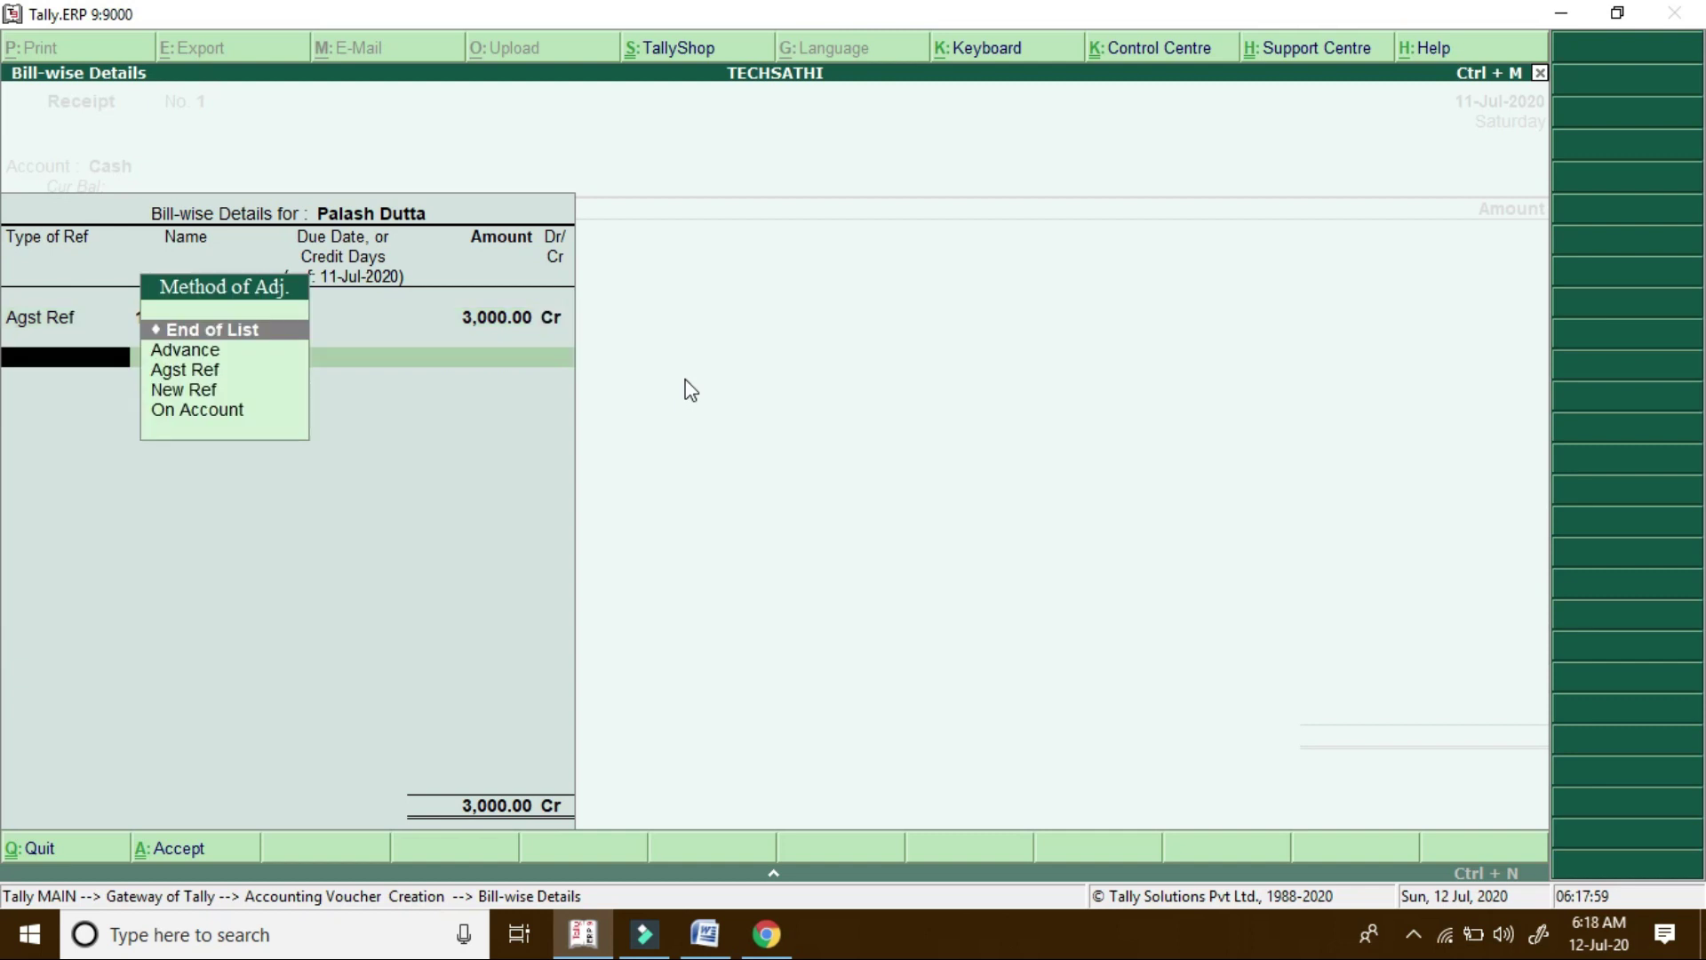
{"action": "key", "text": "Return"}
{"action": "key", "text": "Return"}
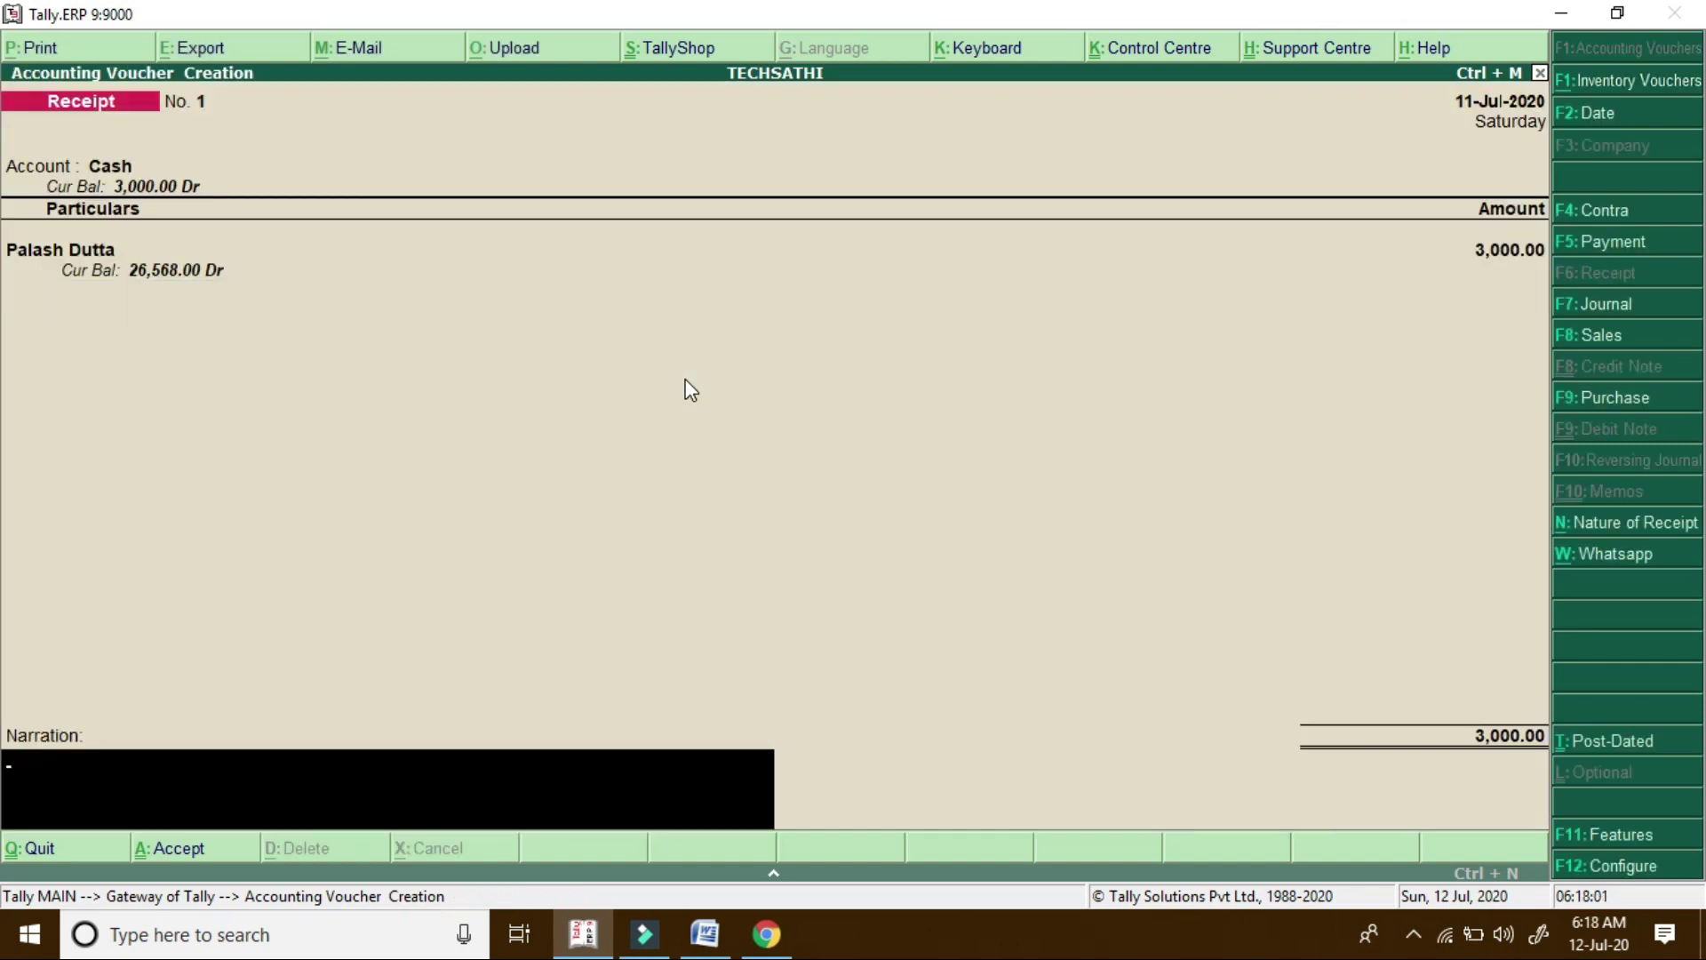
{"action": "key", "text": "Return"}
{"action": "key", "text": "Return"}
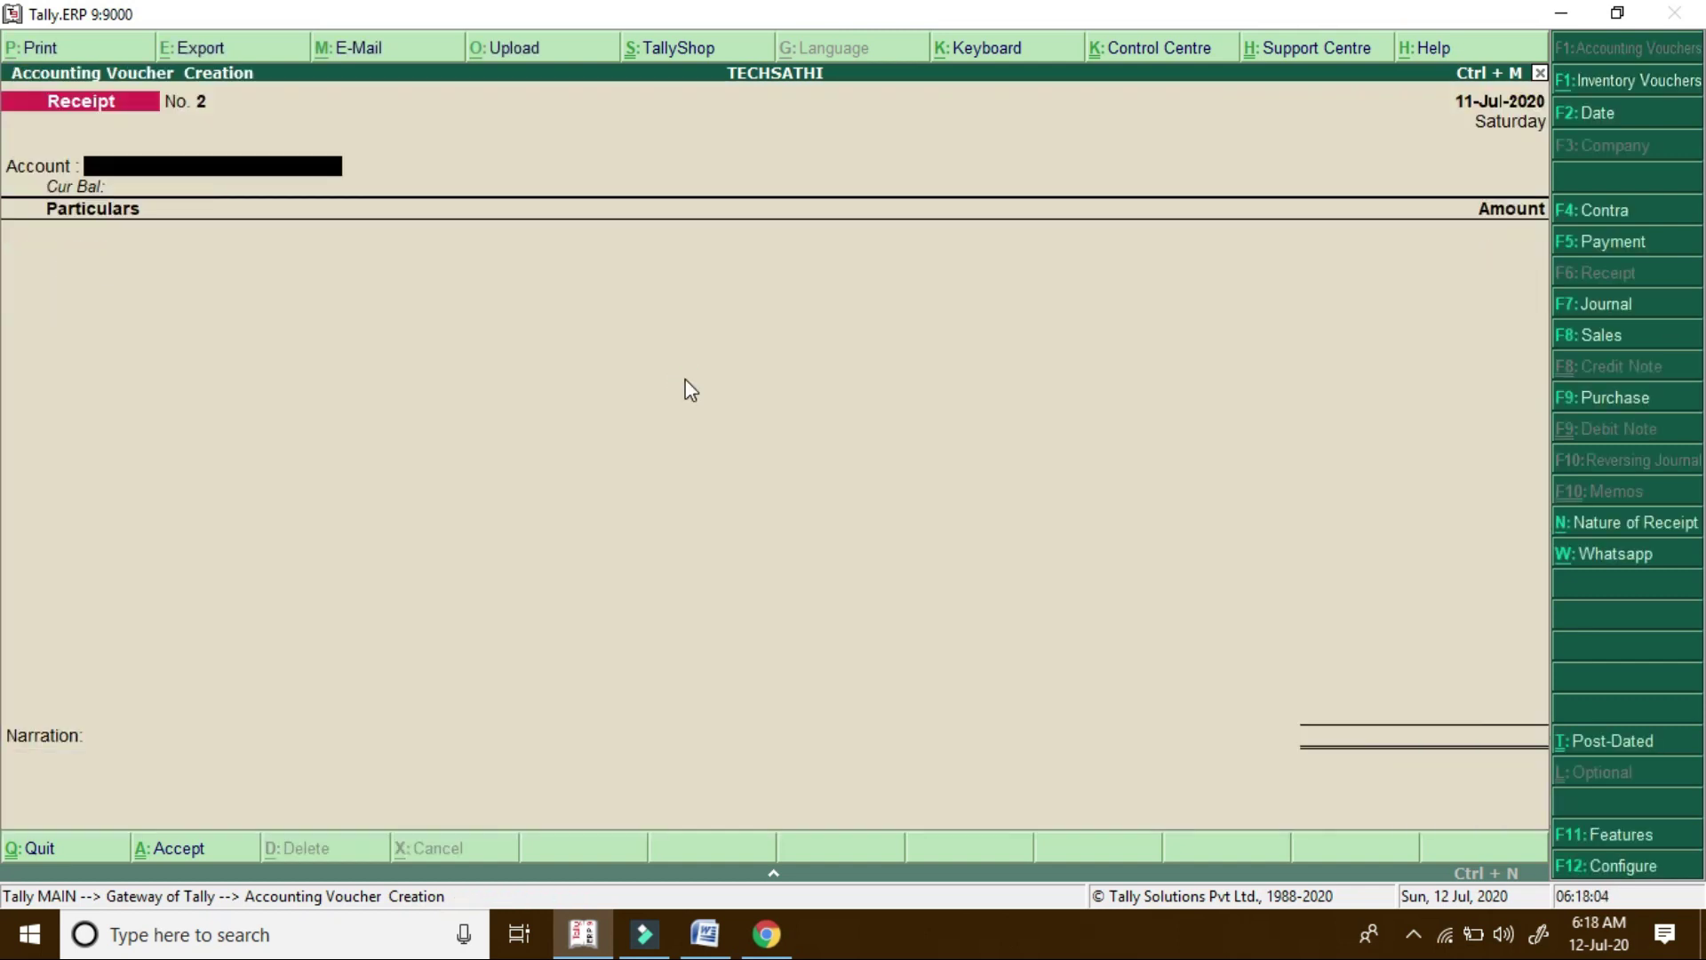
Reopen the saved Receipt No. 1 with Page Up
{"action": "key", "text": "Page_Up"}
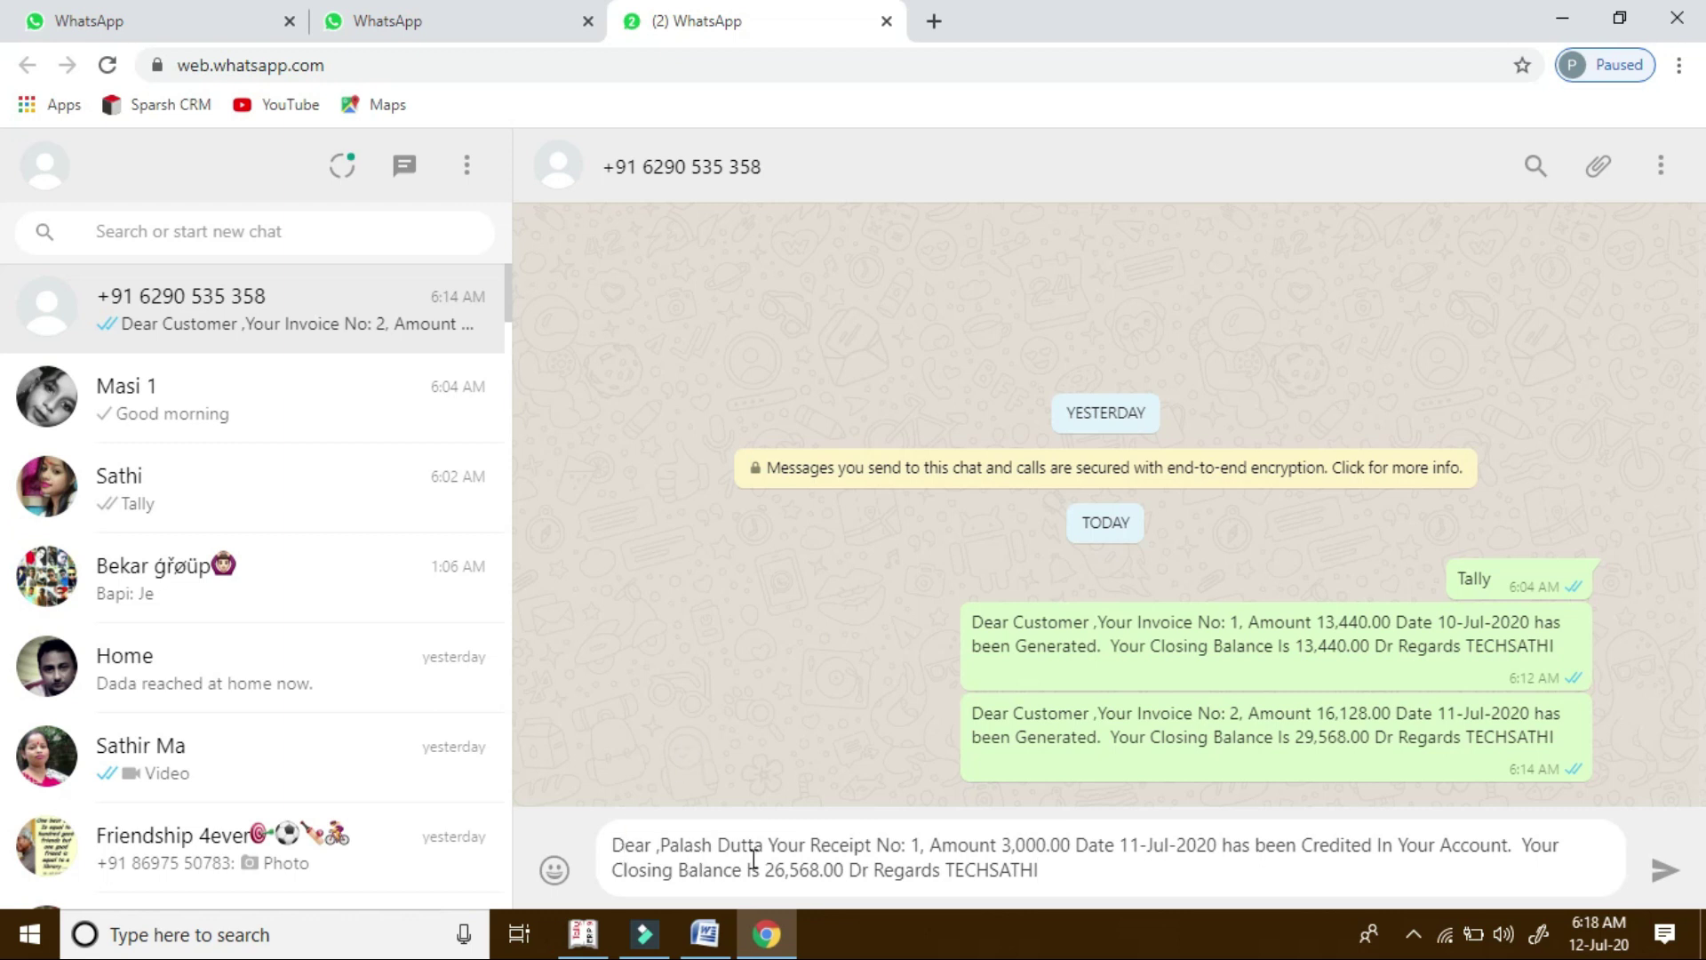
Compare the Tally receipt with the pre-filled message, send the 3,000.00 receipt message, and return to Tally
{"action": "left_click", "coordinate": [583, 933]}
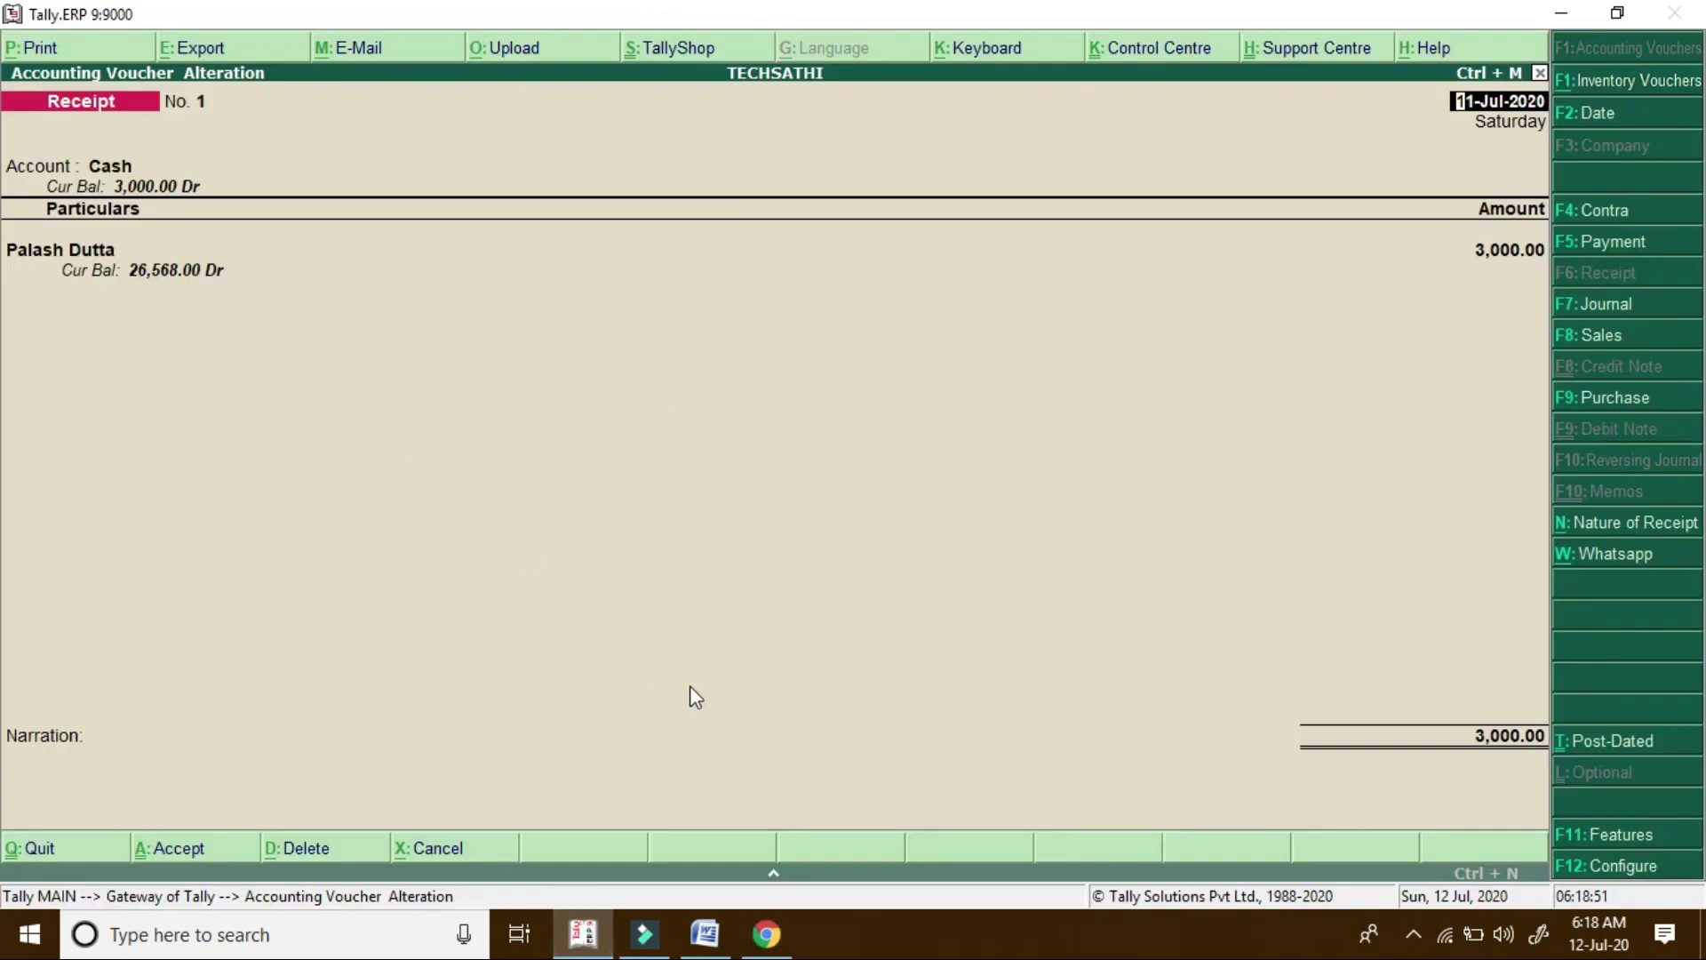
{"action": "left_click", "coordinate": [766, 934]}
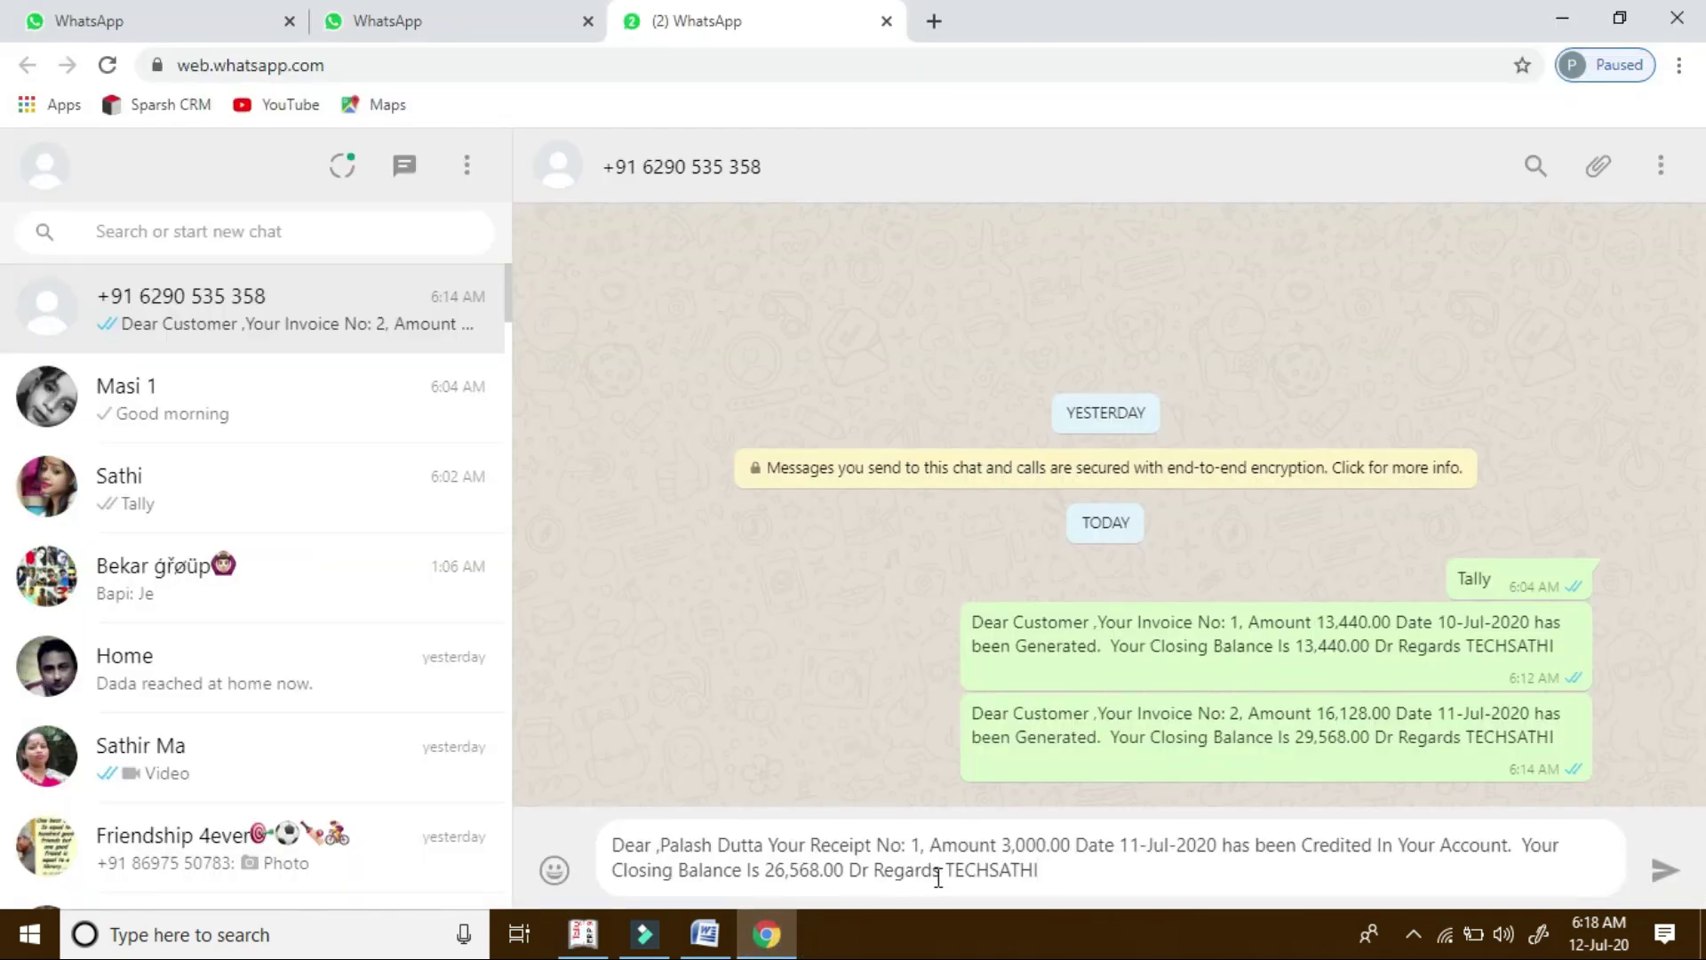
{"action": "left_click", "coordinate": [583, 933]}
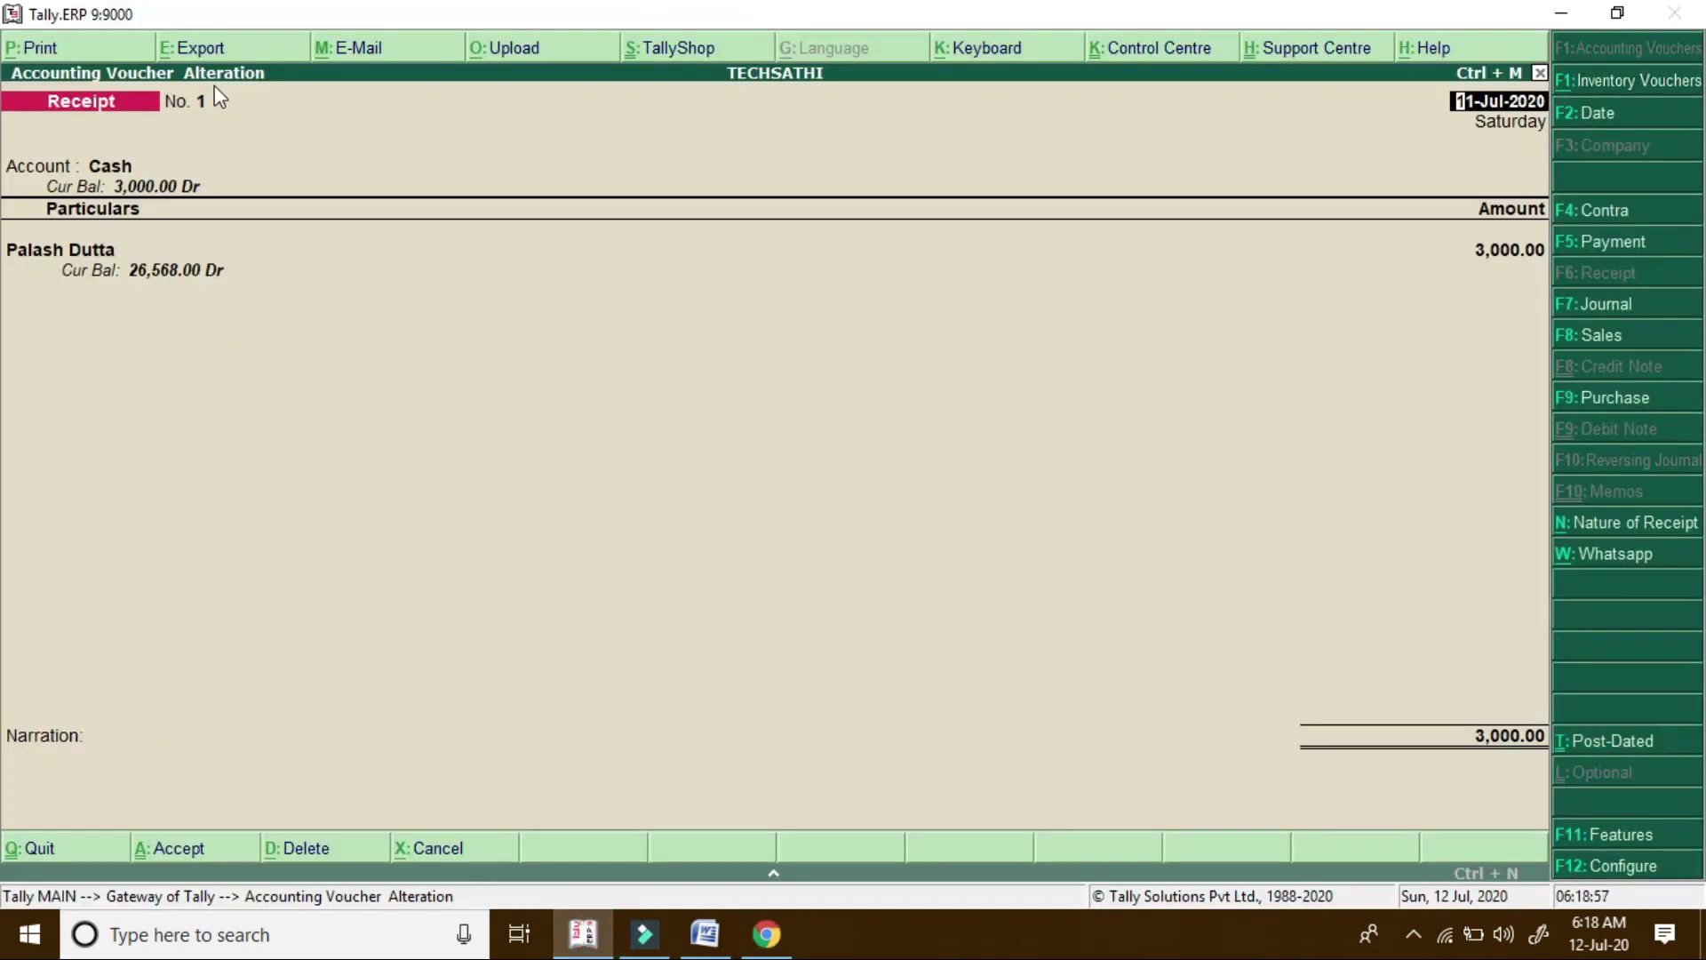
{"action": "left_click", "coordinate": [775, 937]}
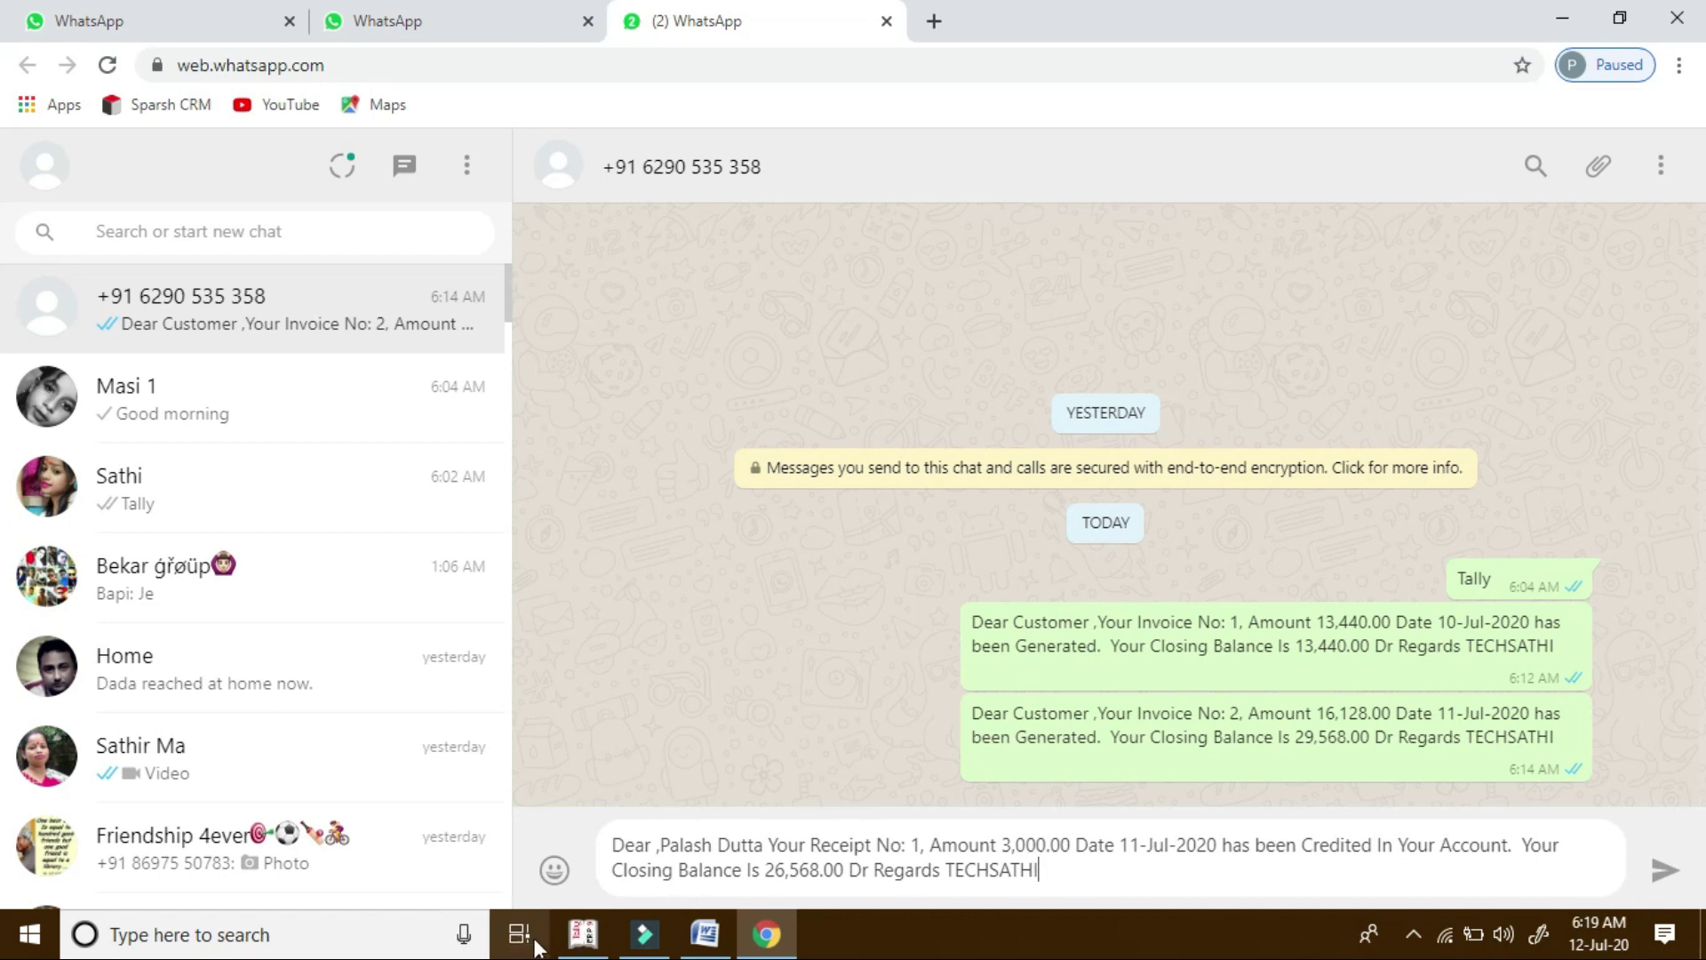
{"action": "left_click", "coordinate": [583, 933]}
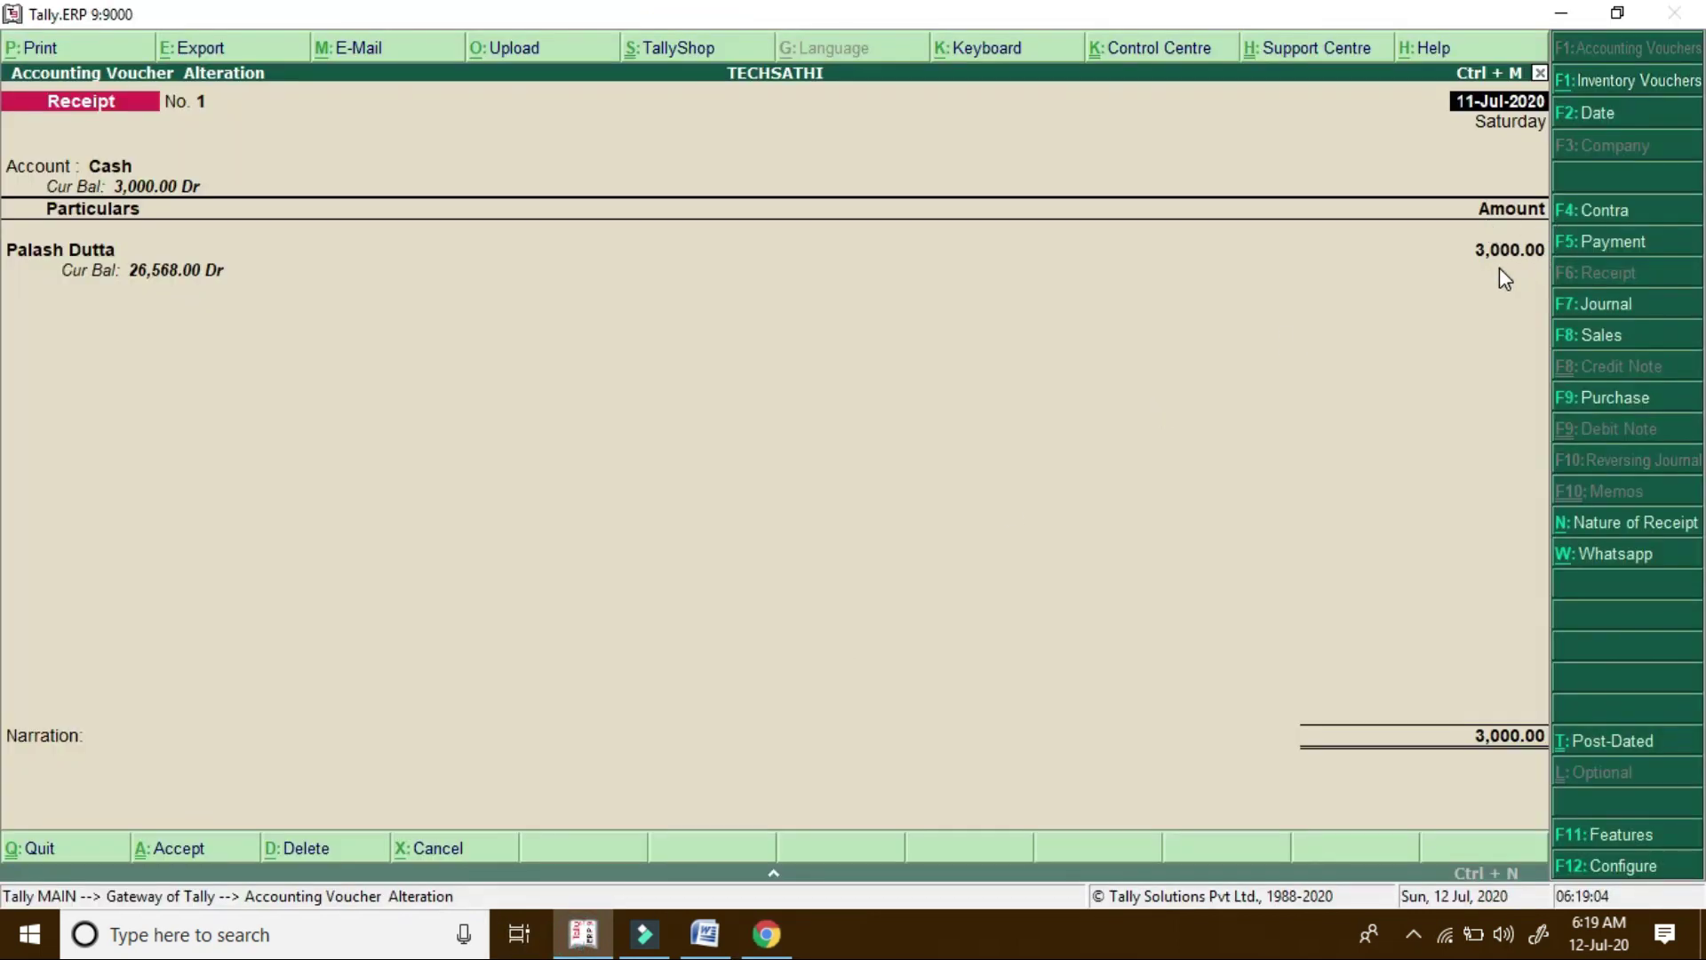
{"action": "left_click", "coordinate": [766, 933]}
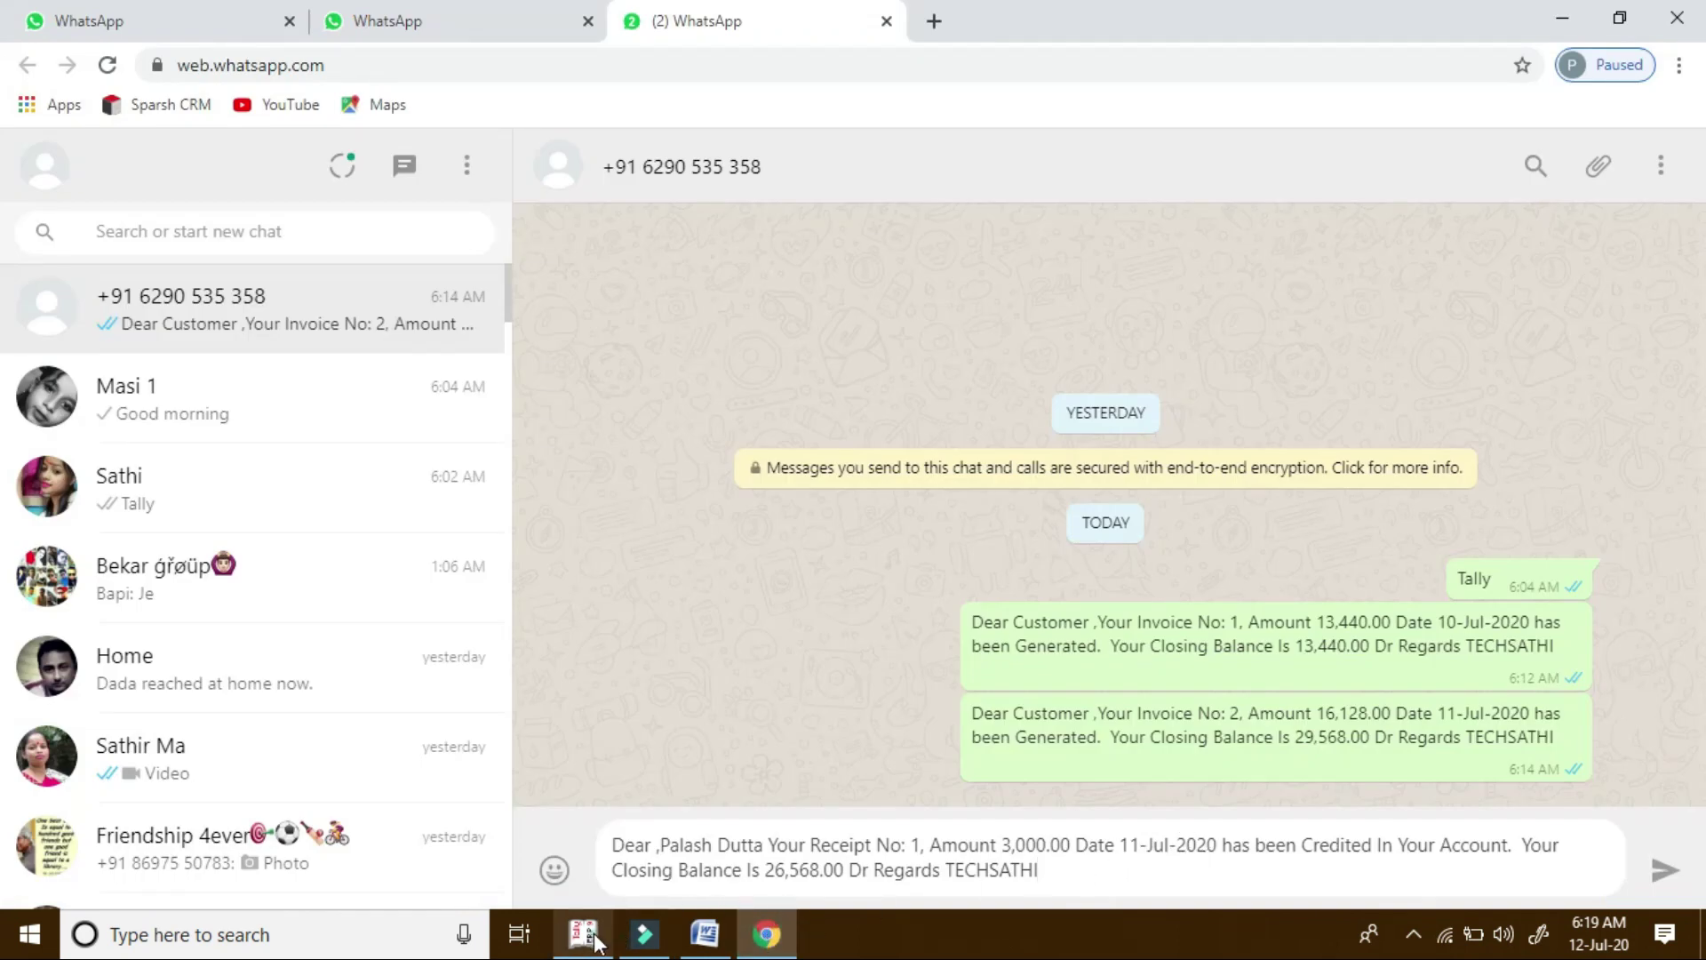
{"action": "left_click", "coordinate": [582, 933]}
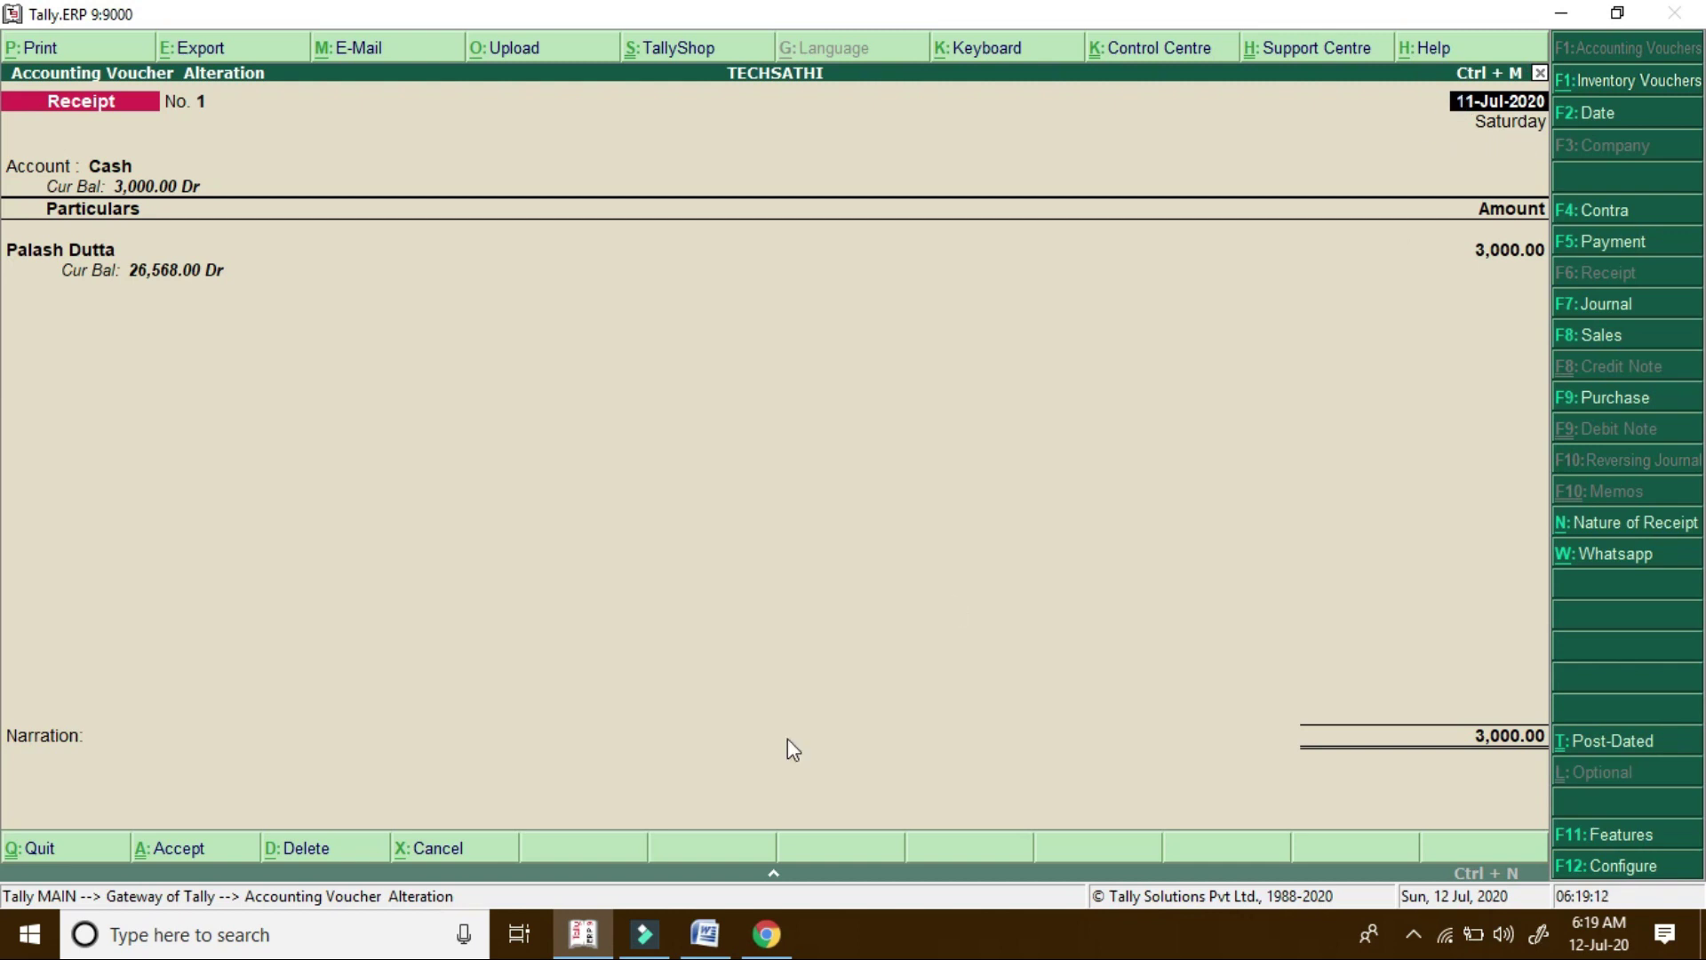
{"action": "left_click", "coordinate": [770, 935]}
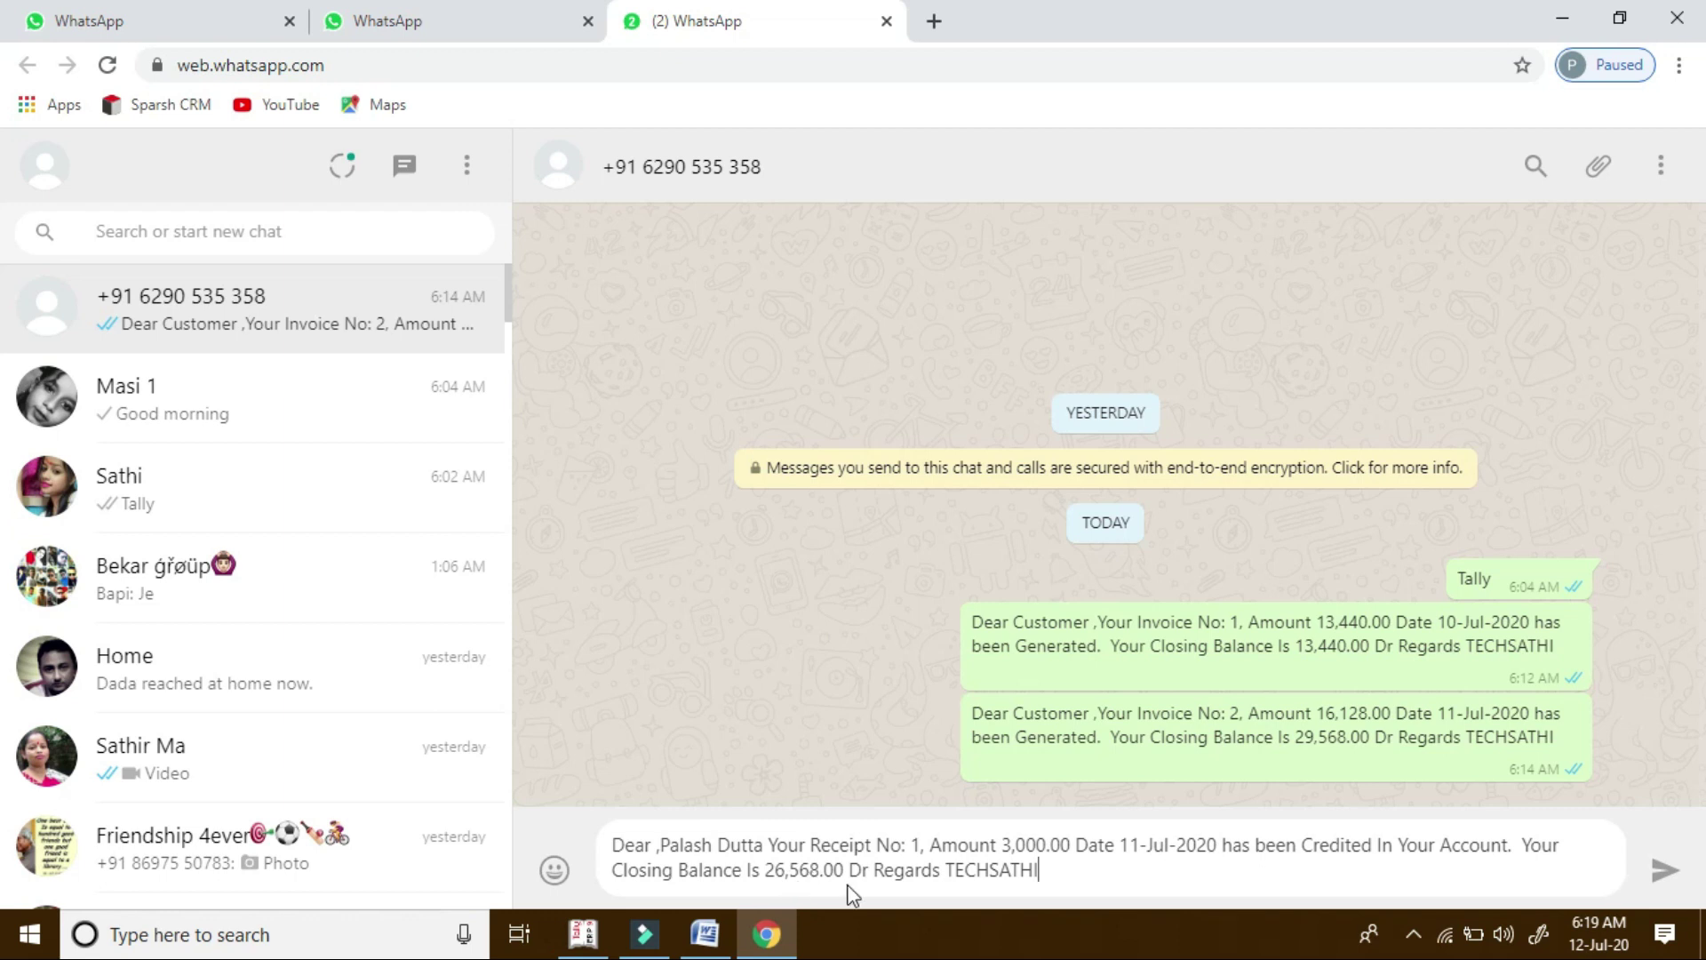
{"action": "key", "text": "Return"}
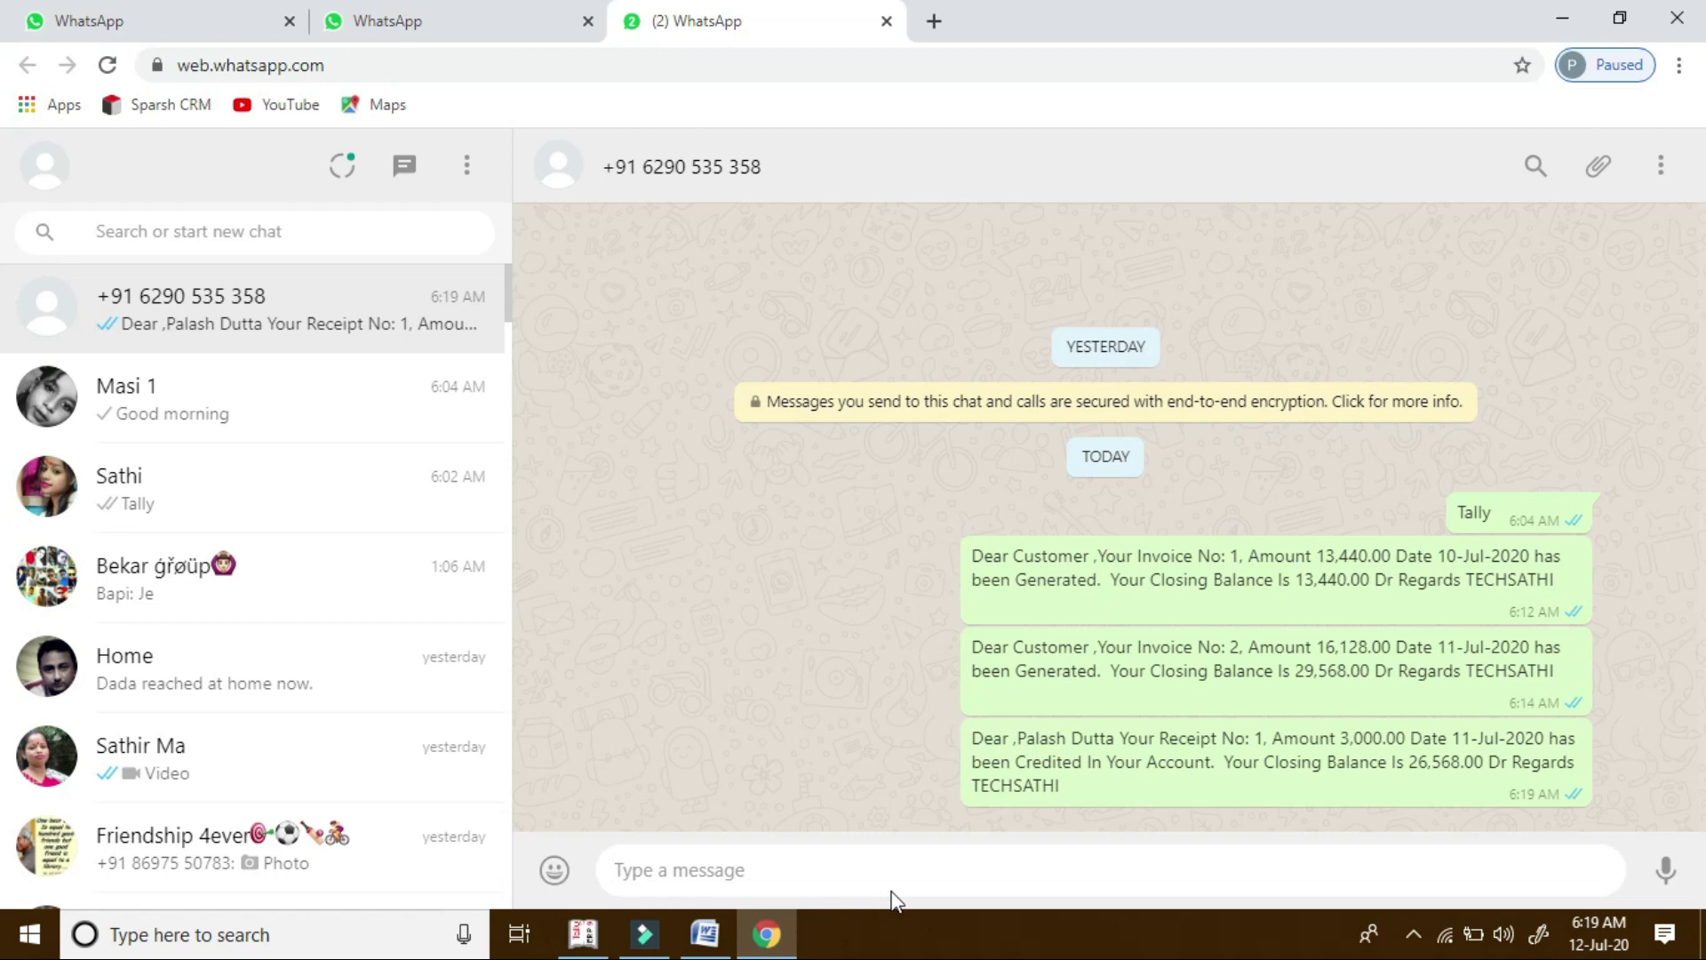
{"action": "left_click", "coordinate": [582, 935]}
Quit the receipt screens and open the customer's ledger via Display > Account Books > Ledger
{"action": "key", "text": "Escape"}
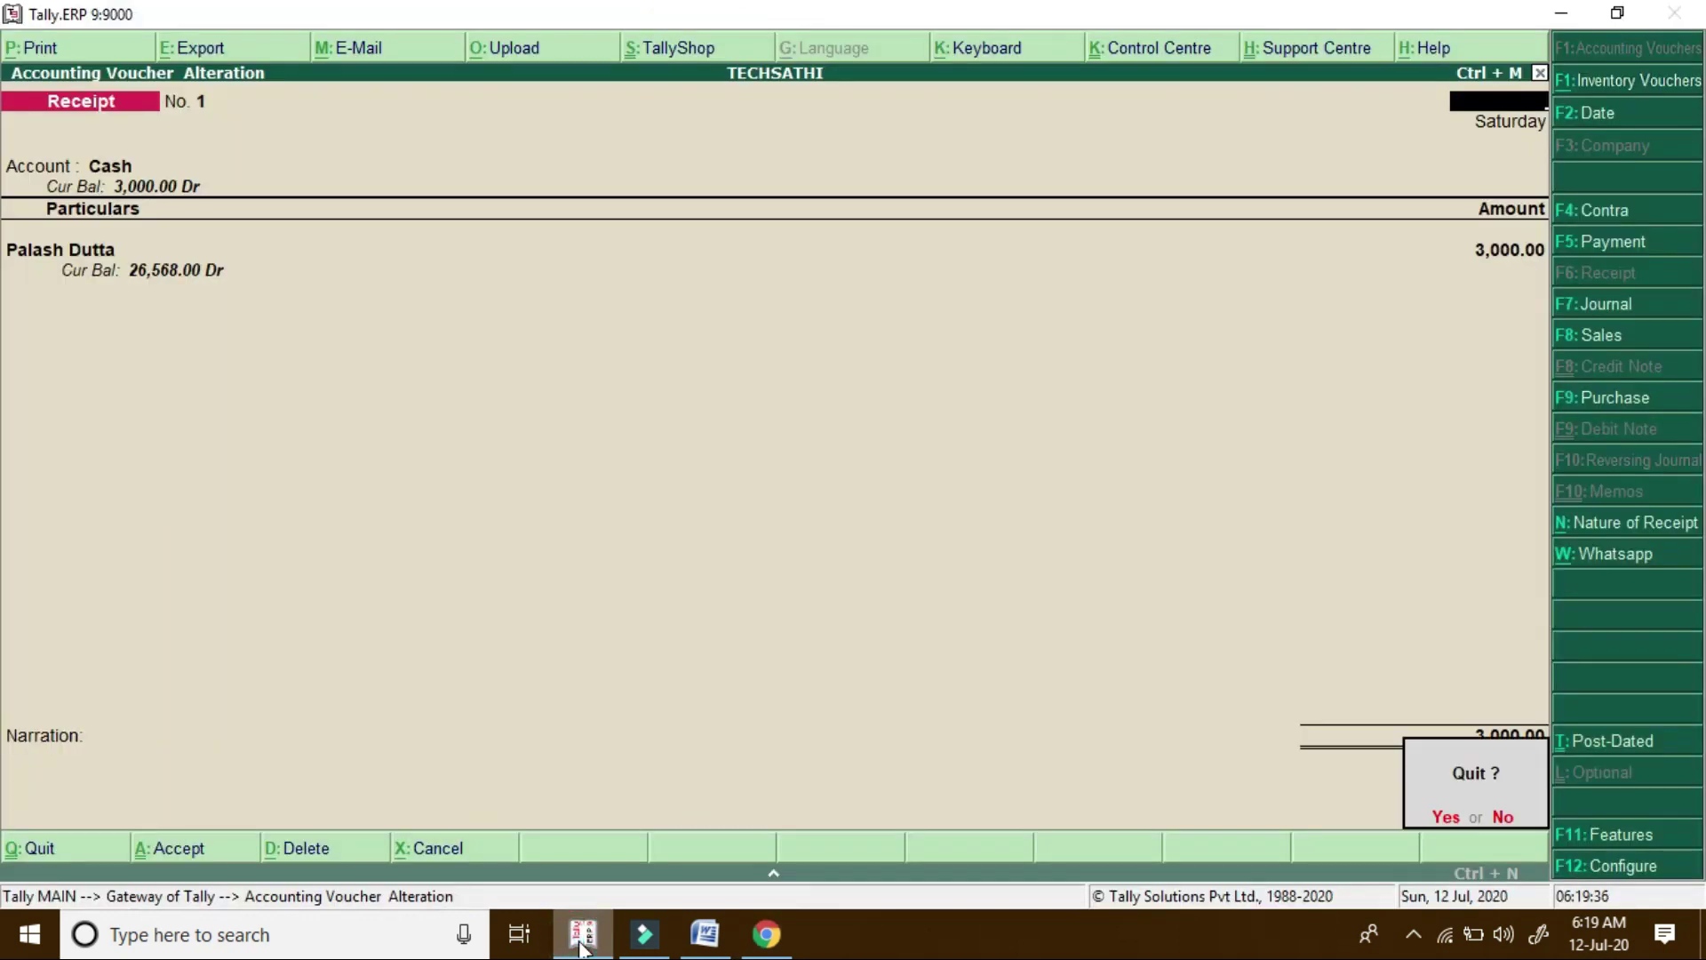
{"action": "key", "text": "y"}
{"action": "key", "text": "Escape"}
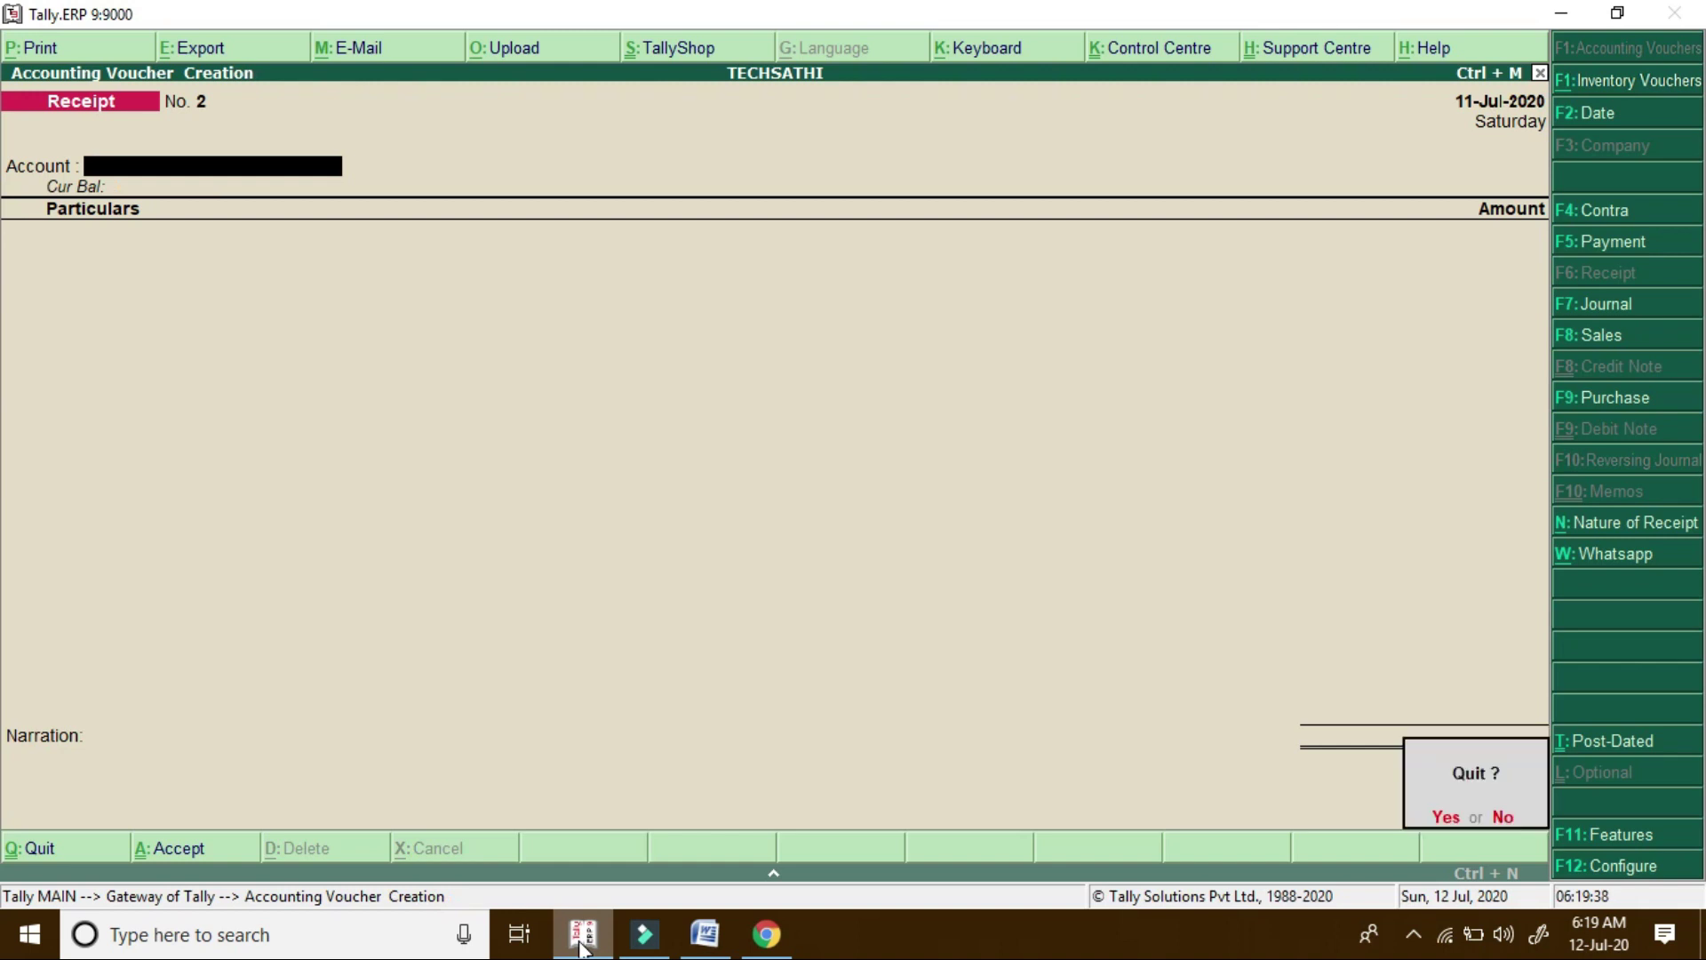
{"action": "key", "text": "y"}
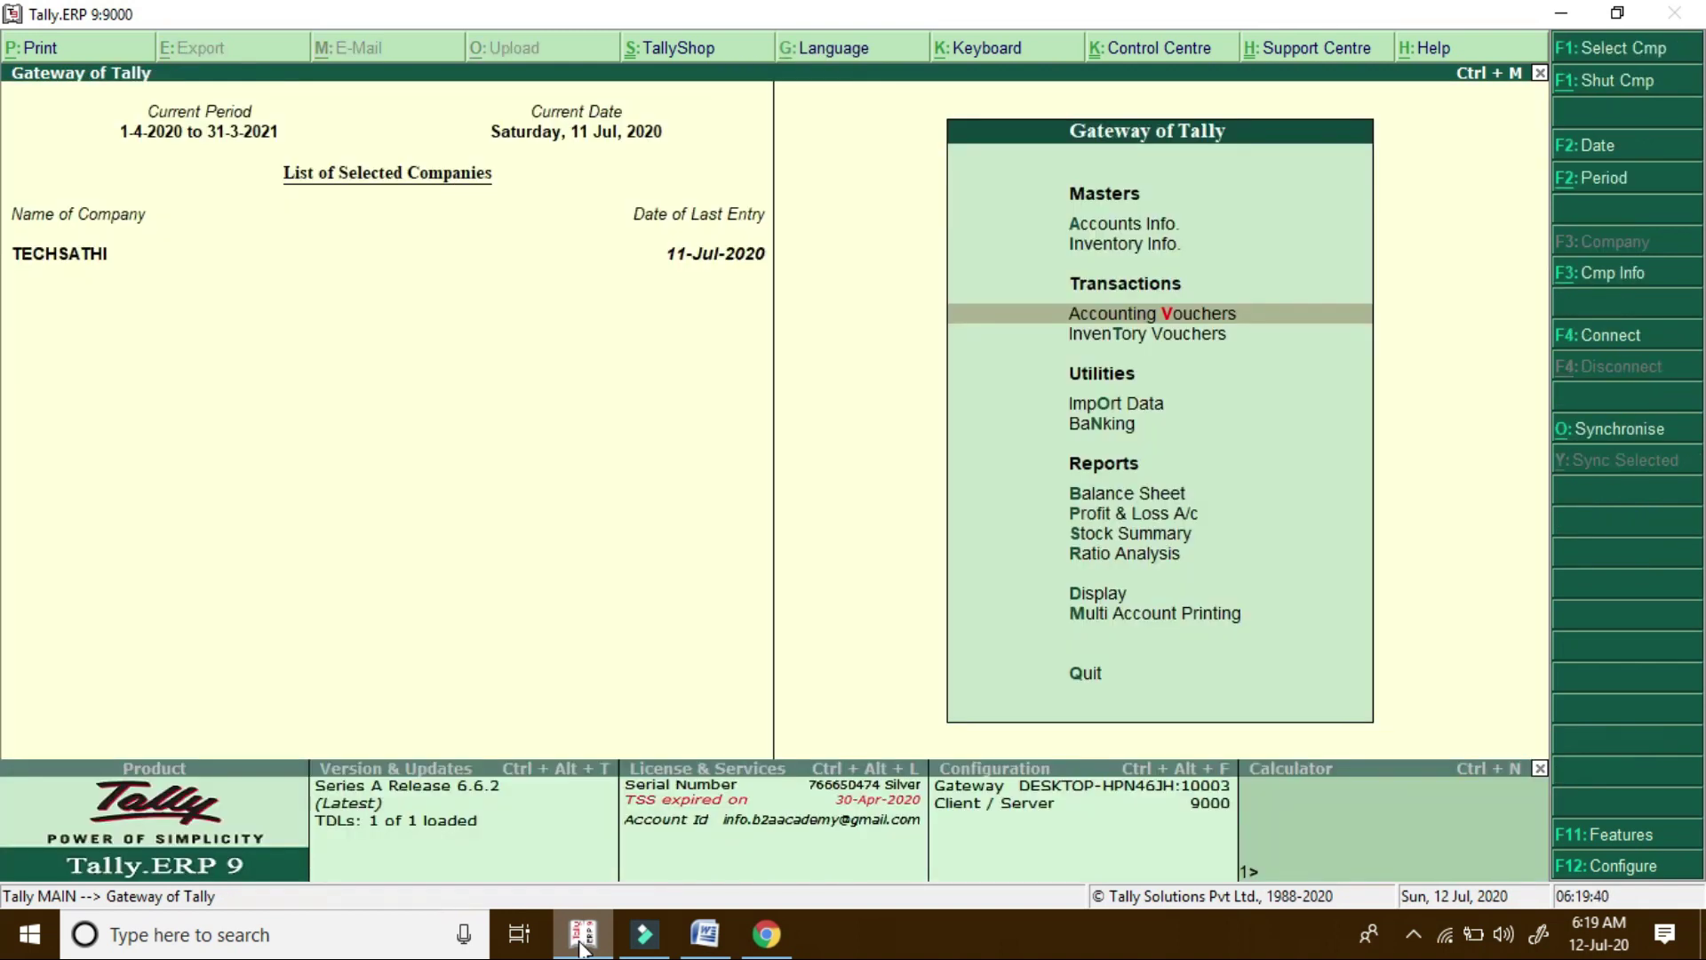
{"action": "key", "text": "Down"}
{"action": "key", "text": "Down"}
{"action": "key", "text": "Down"}
{"action": "key", "text": "Down"}
{"action": "key", "text": "Down"}
{"action": "key", "text": "Down"}
{"action": "key", "text": "Down"}
{"action": "key", "text": "Down"}
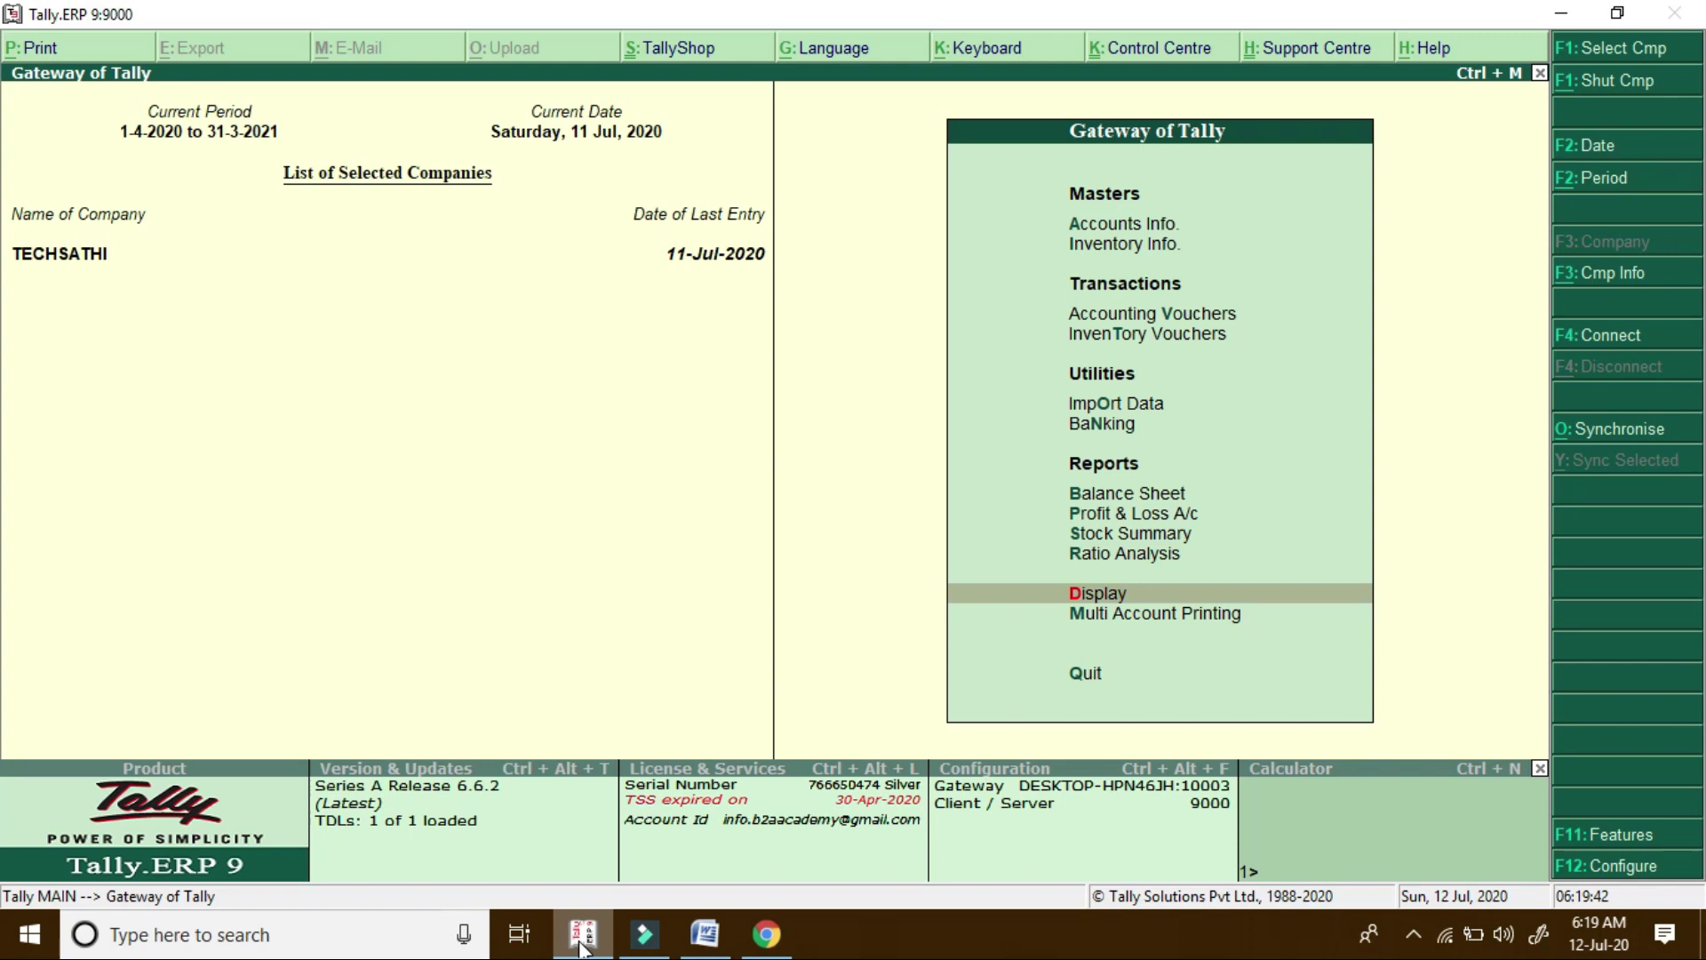
{"action": "key", "text": "Return"}
{"action": "key", "text": "Down"}
{"action": "key", "text": "Down"}
{"action": "key", "text": "Return"}
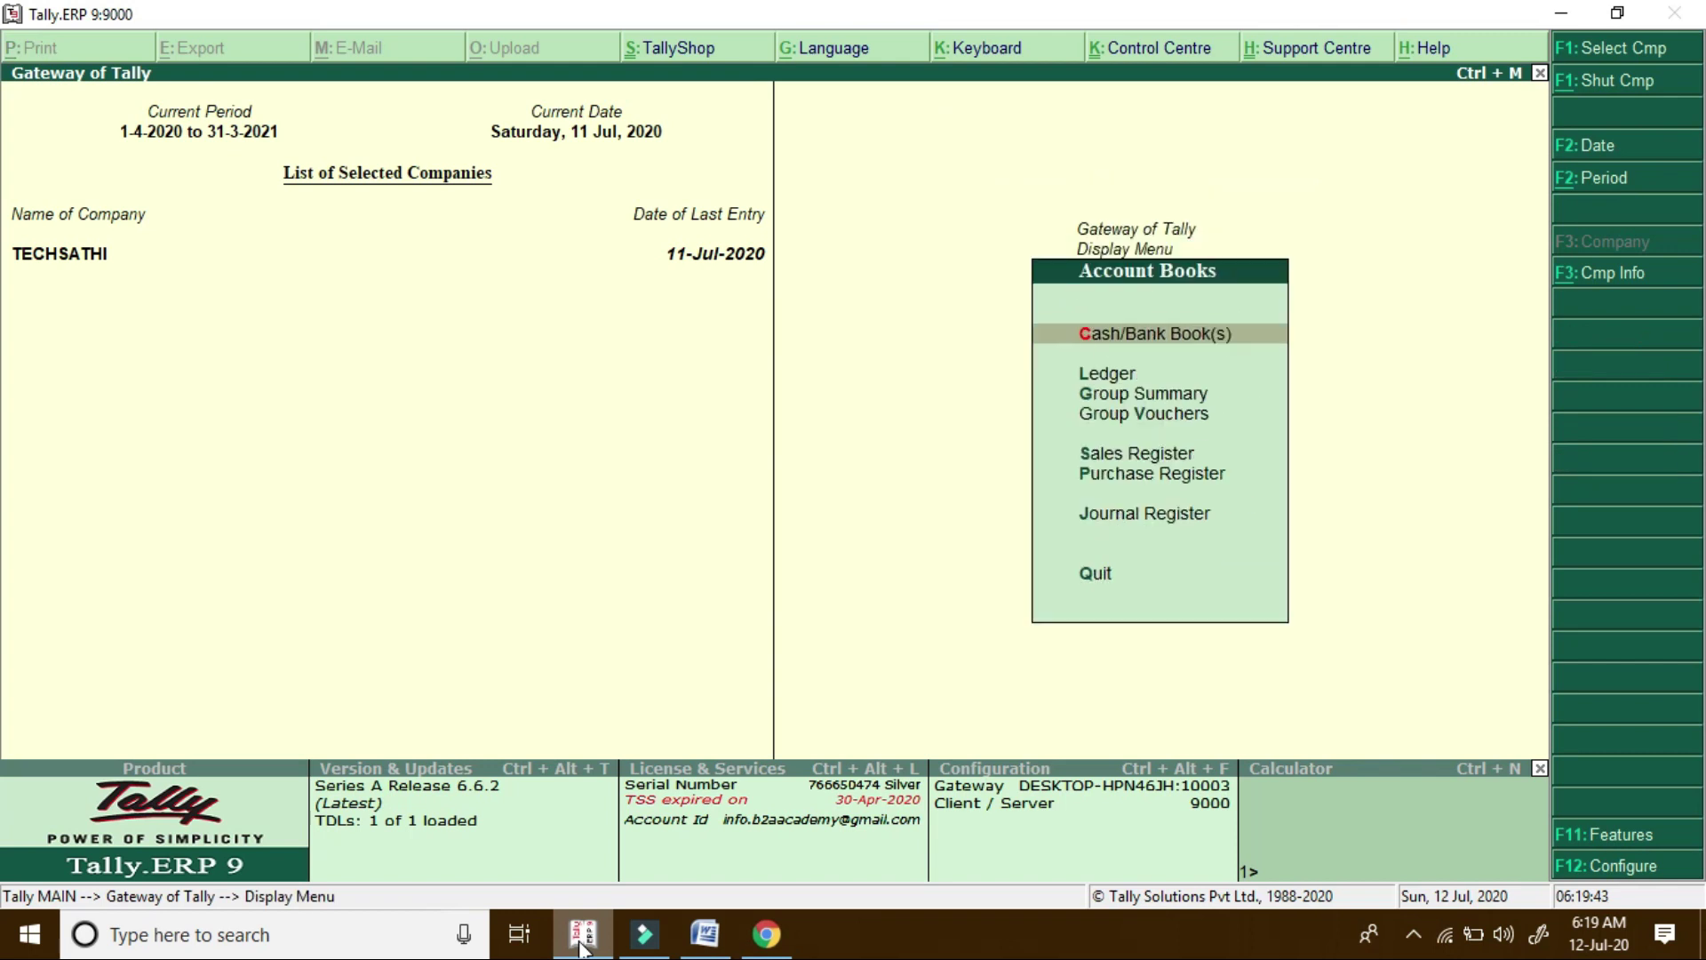
{"action": "key", "text": "Down"}
{"action": "key", "text": "Return"}
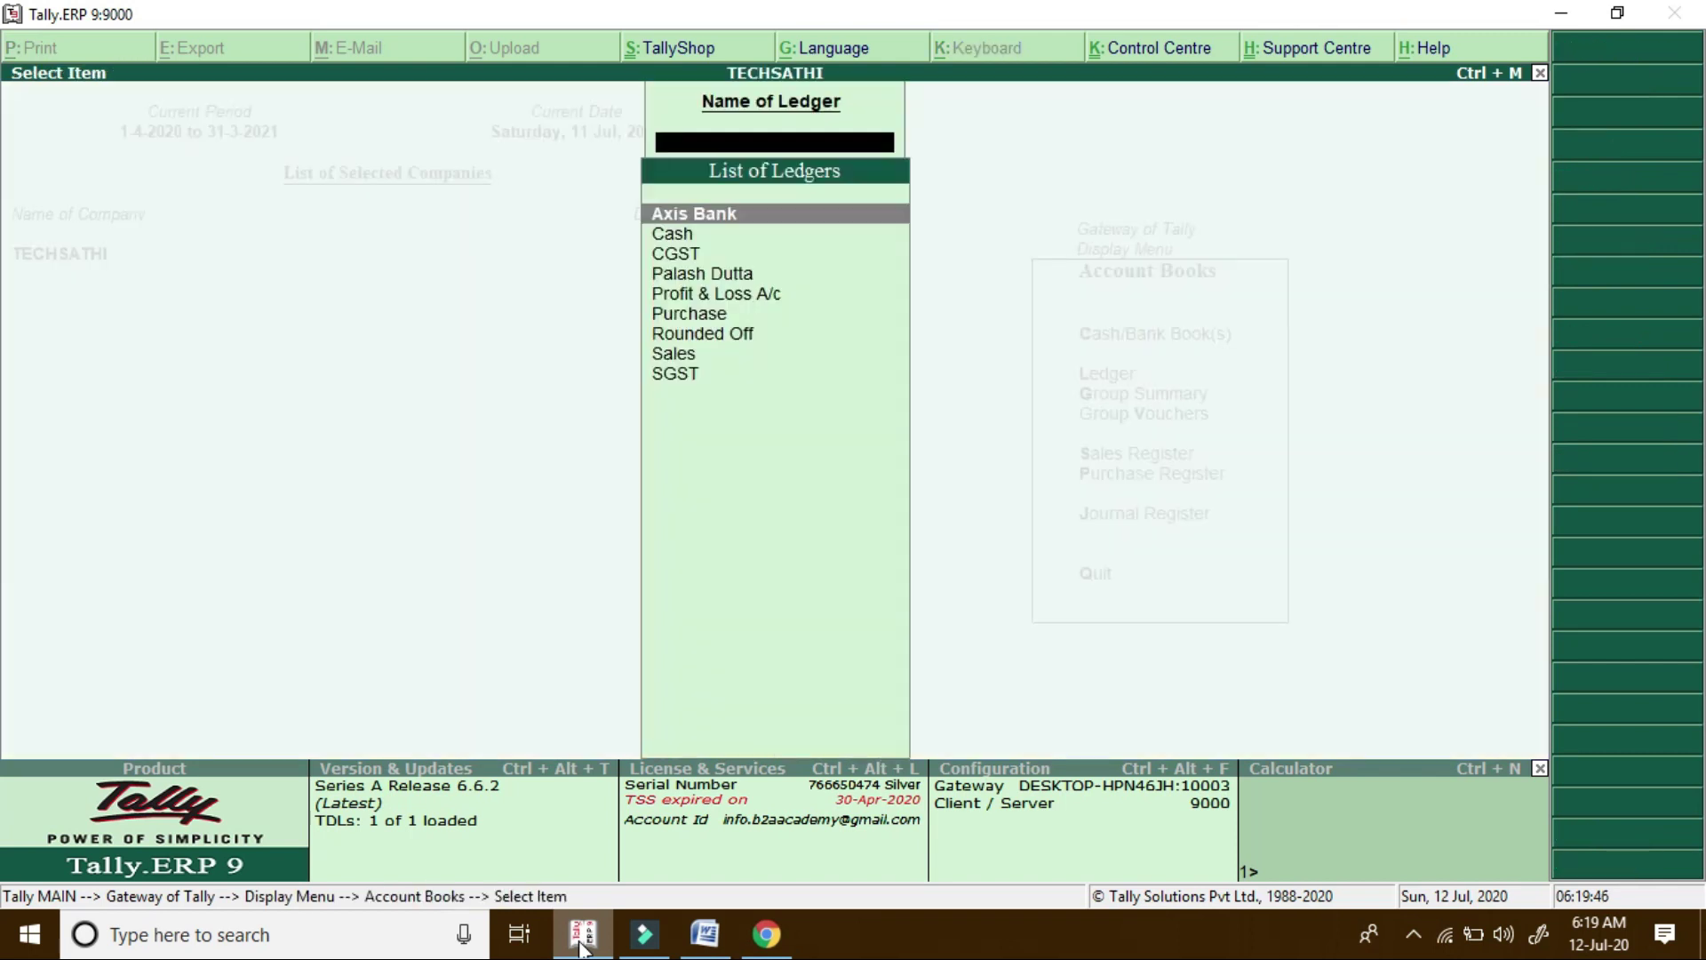
{"action": "key", "text": "Down"}
{"action": "key", "text": "Down"}
{"action": "key", "text": "Down"}
{"action": "key", "text": "Return"}
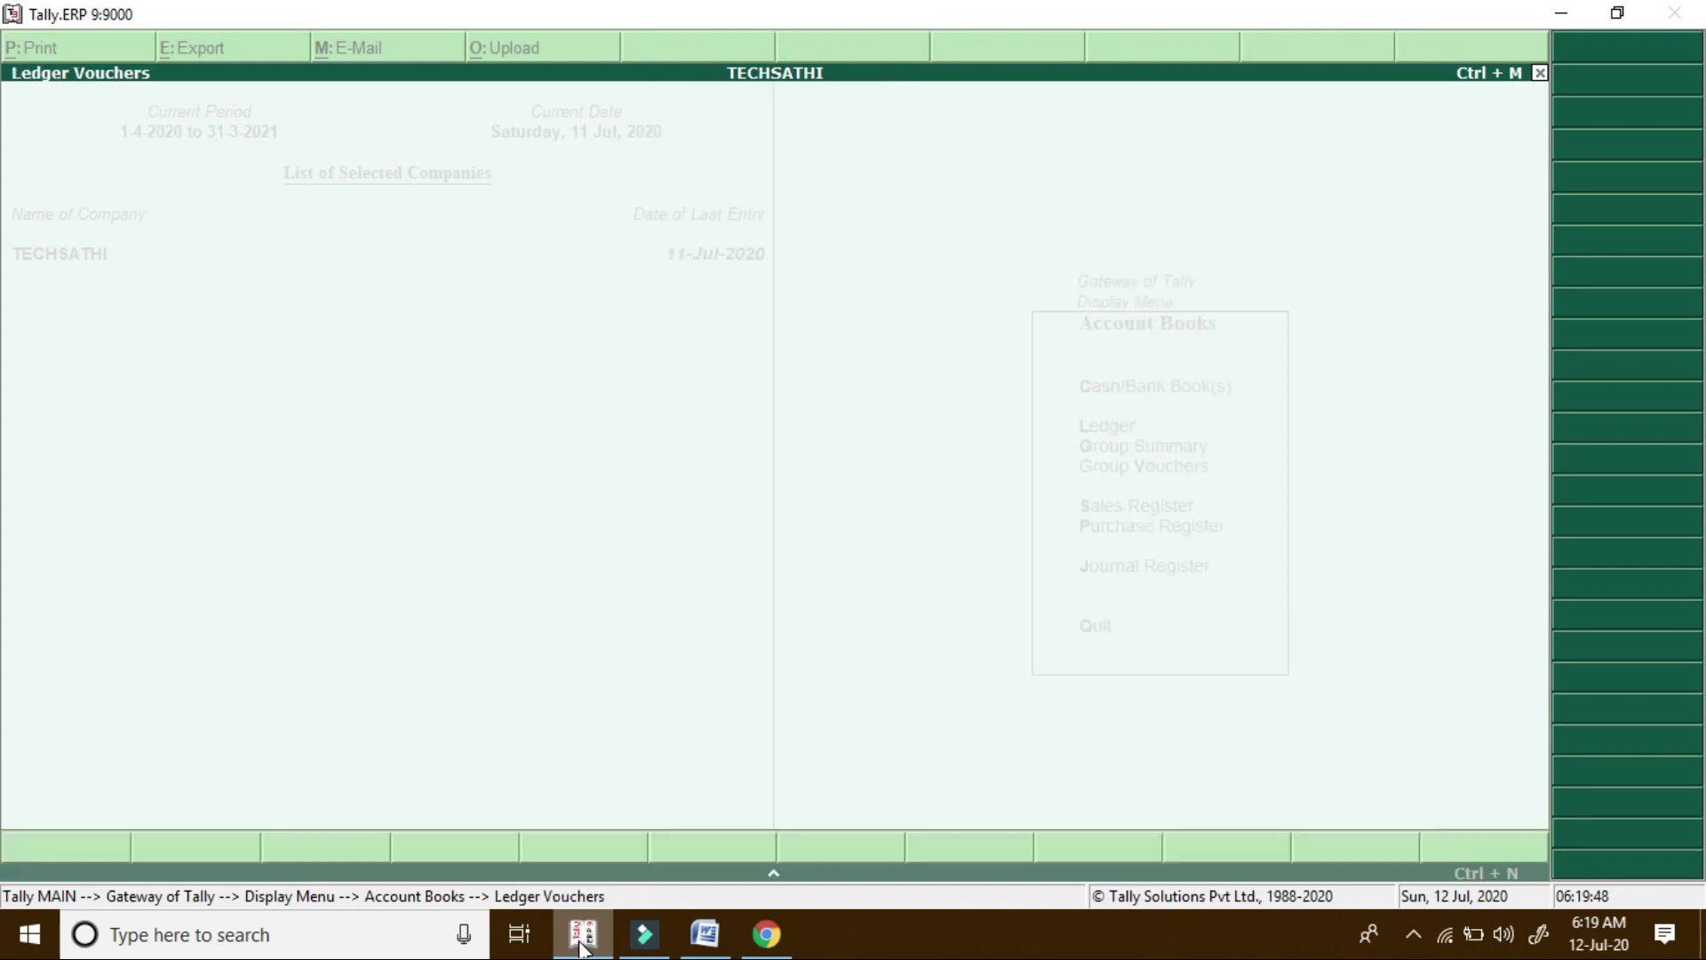
Set the ledger period from 1-Apr-2020 to confirm 26,568.00, then return to the WhatsApp chat
{"action": "key", "text": "F2"}
{"action": "type", "text": "1-4"}
{"action": "key", "text": "Return"}
{"action": "key", "text": "Return"}
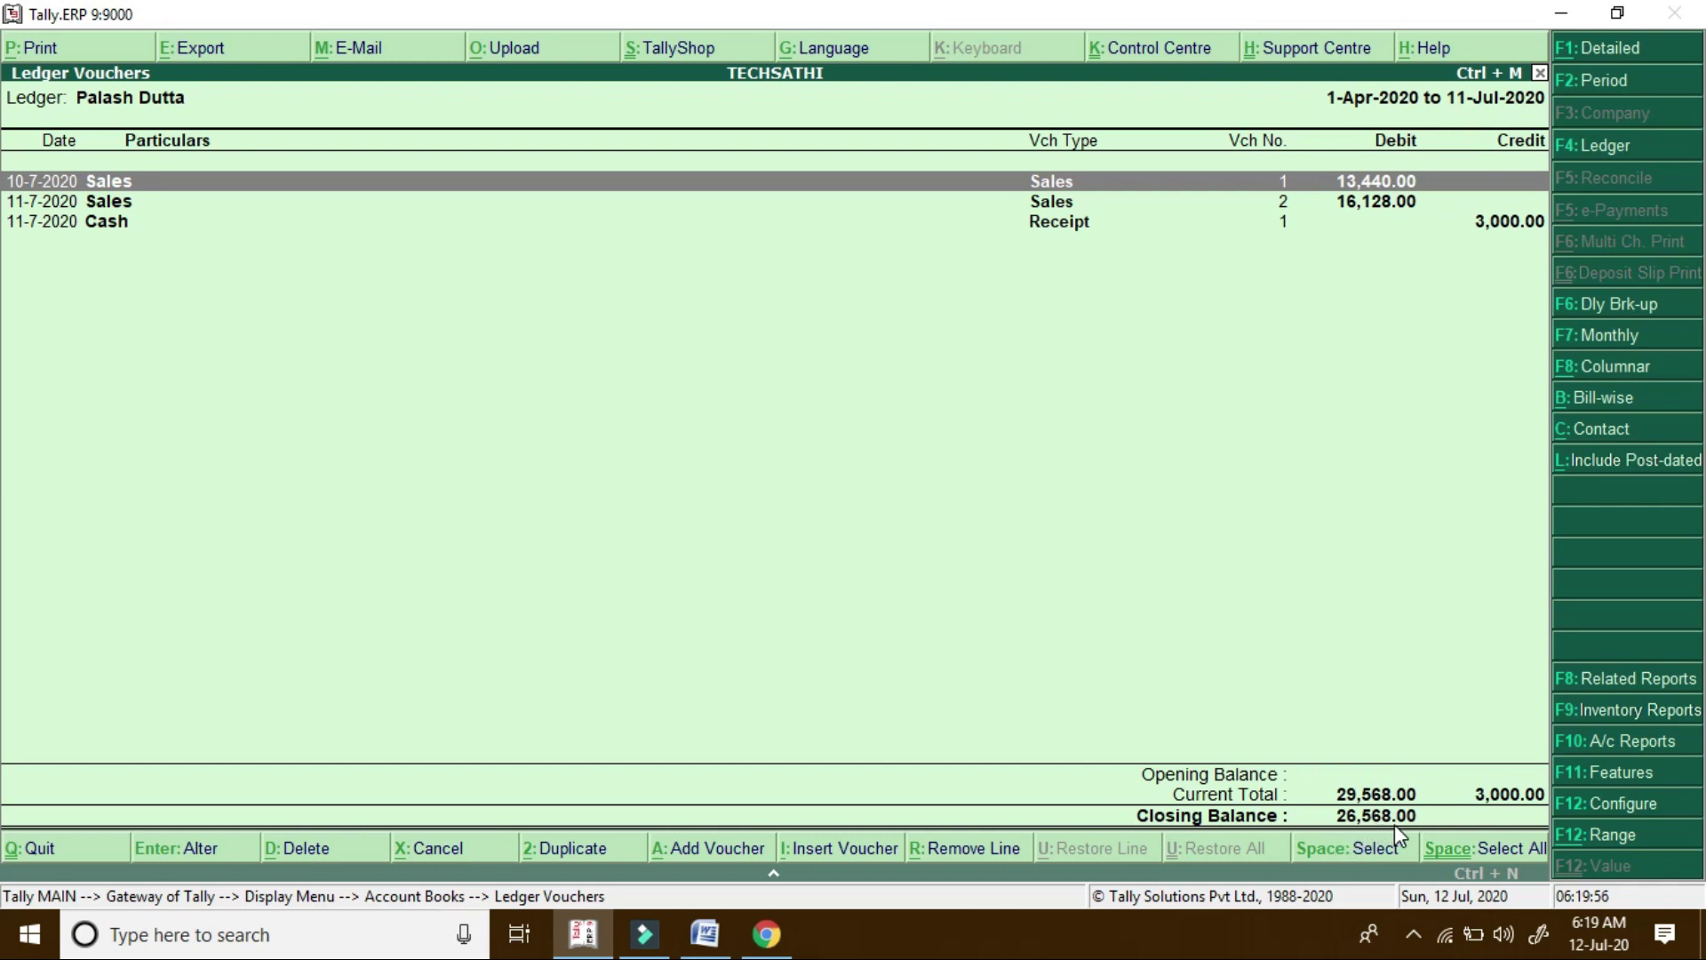
{"action": "left_click", "coordinate": [767, 934]}
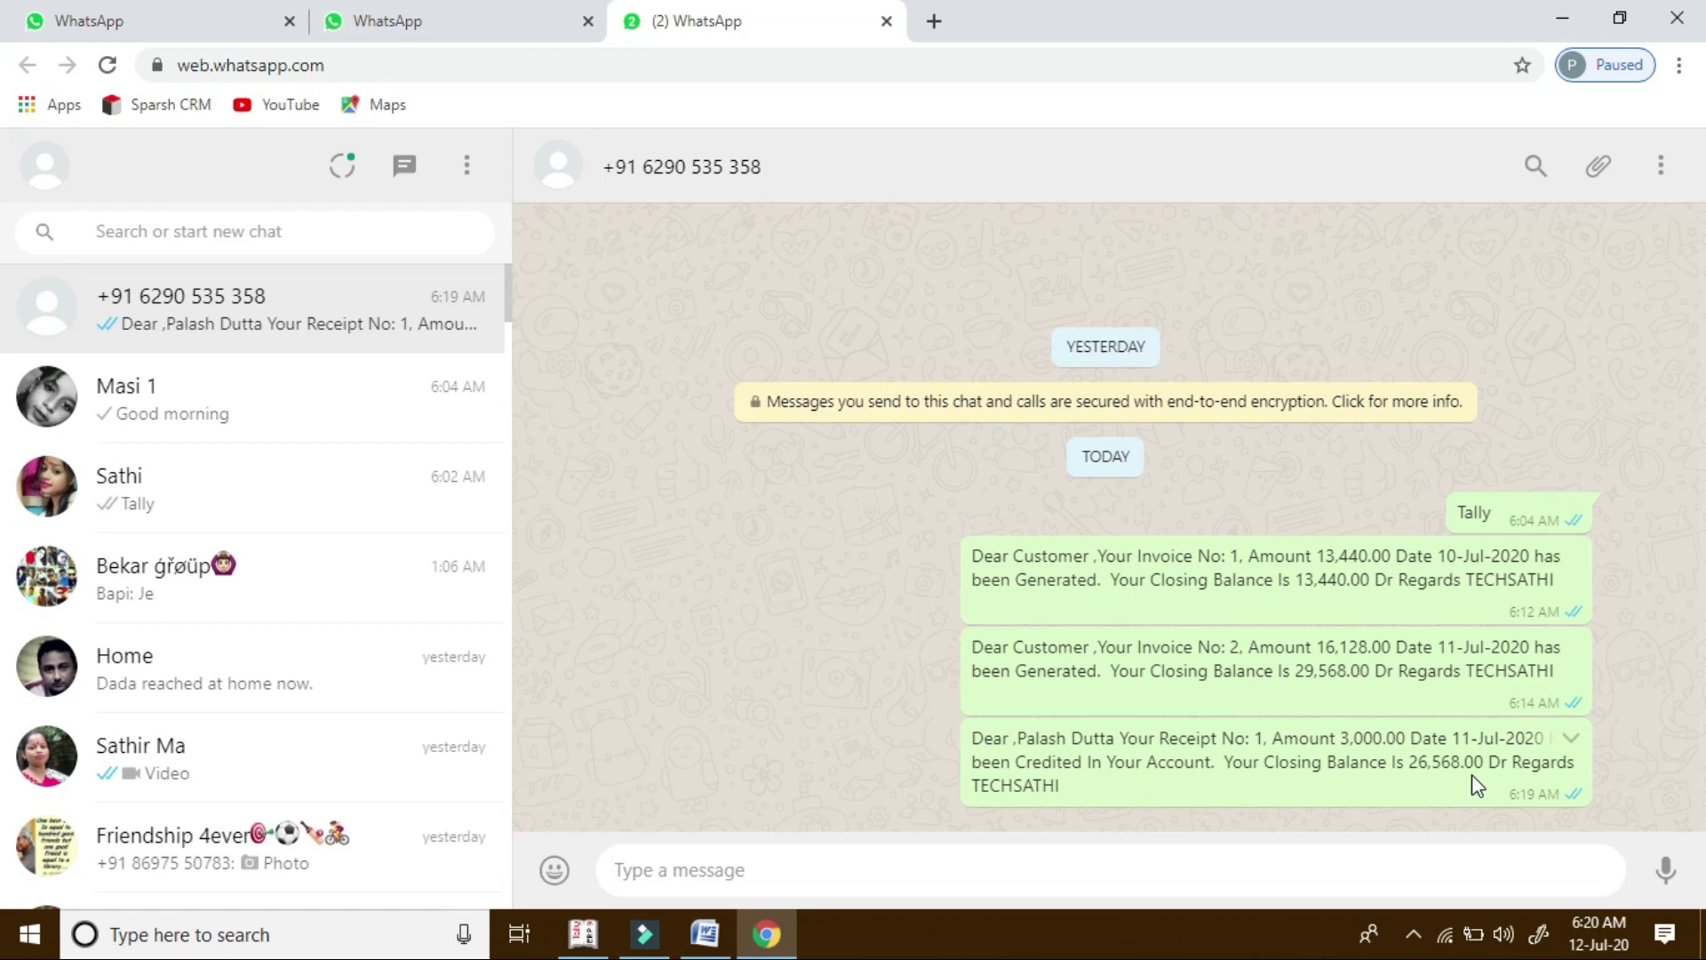
Bring Tally back, escape to the Gateway, and open the 'TDLs: 1 of 1 loaded' product details
{"action": "key", "text": "super+d"}
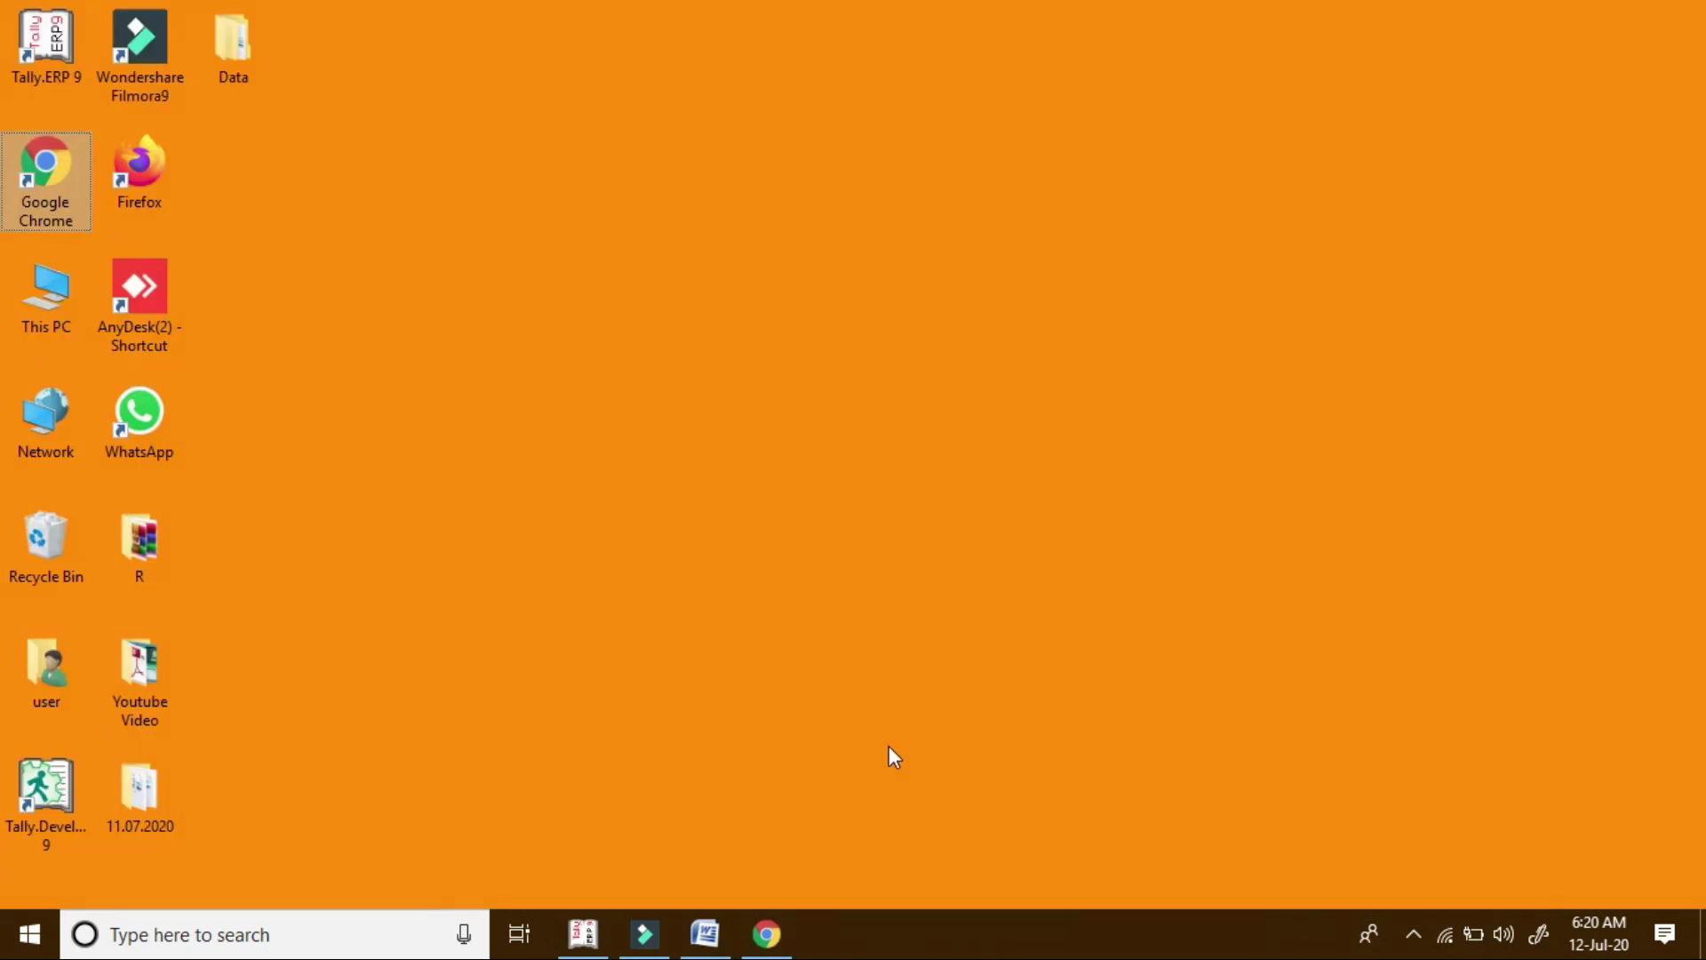
{"action": "left_click", "coordinate": [593, 935]}
{"action": "key", "text": "Escape"}
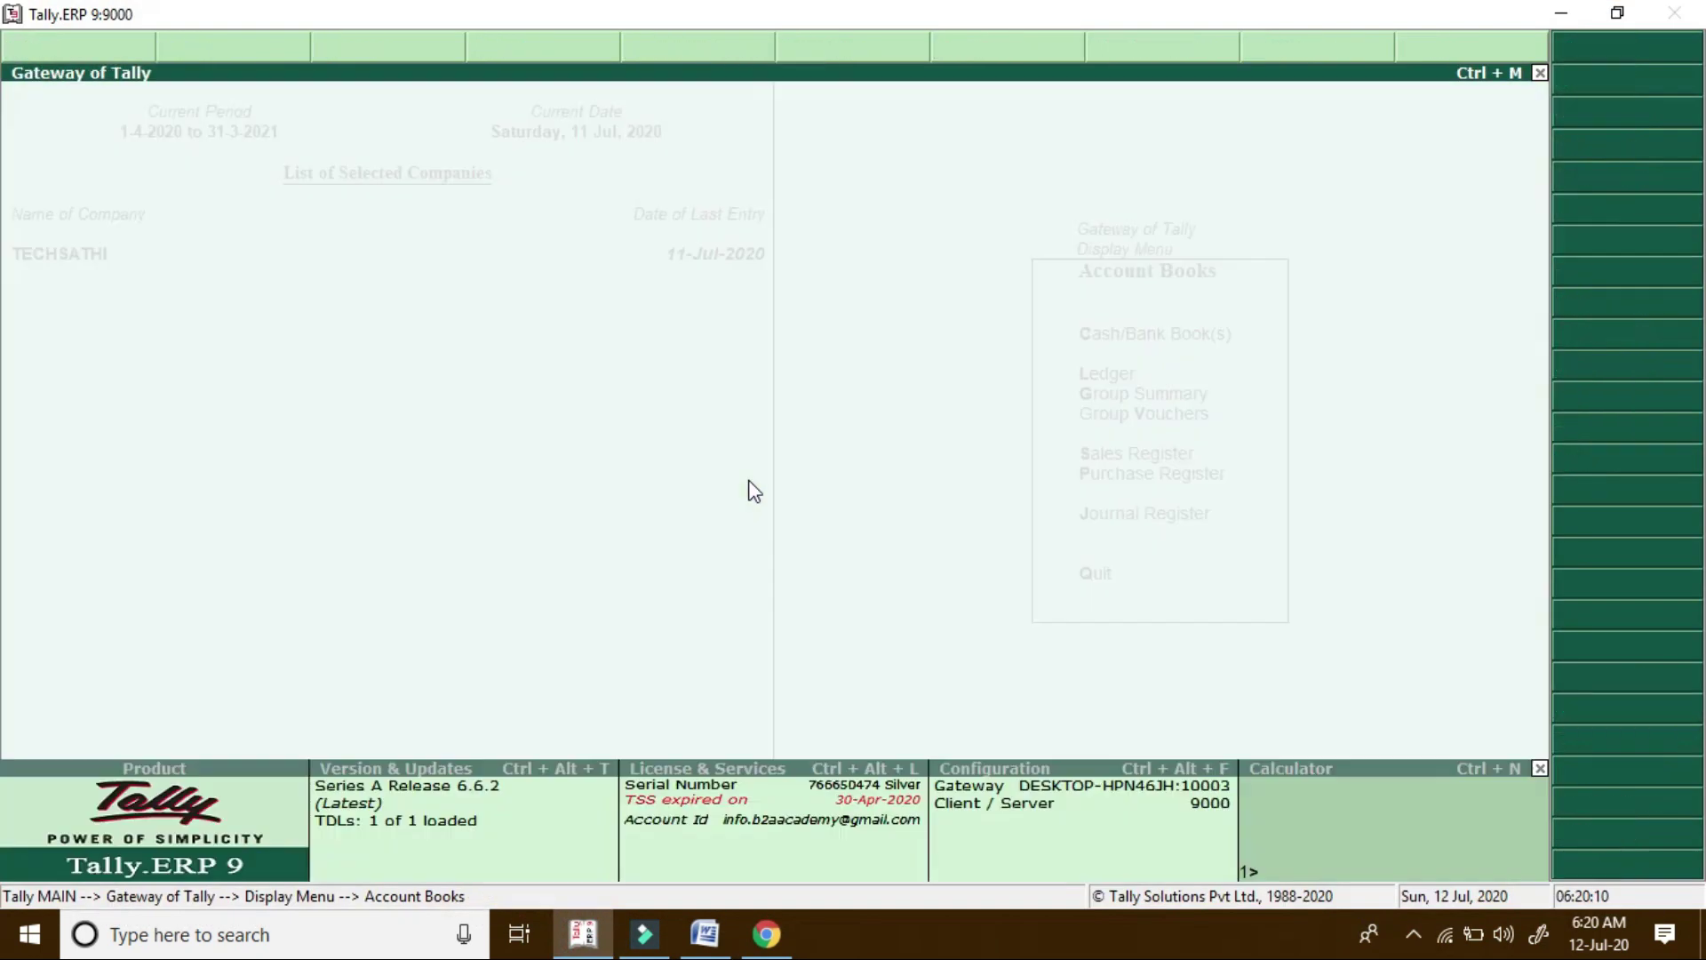
{"action": "key", "text": "Escape"}
{"action": "key", "text": "Escape"}
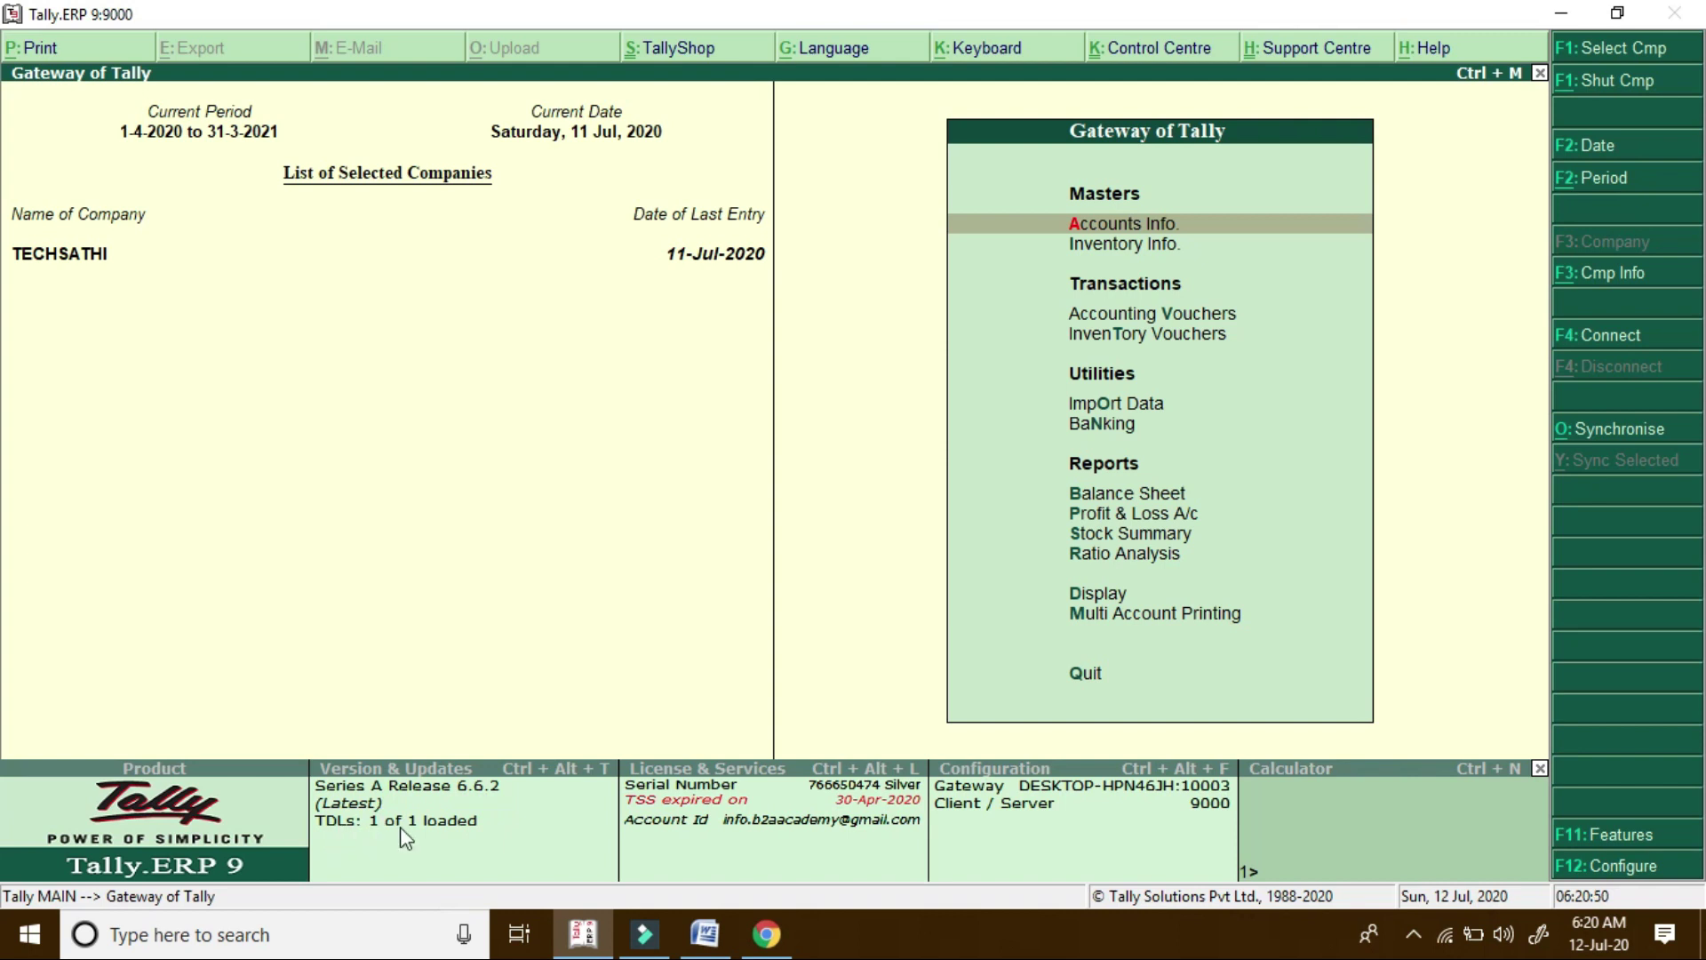
{"action": "left_click", "coordinate": [456, 823]}
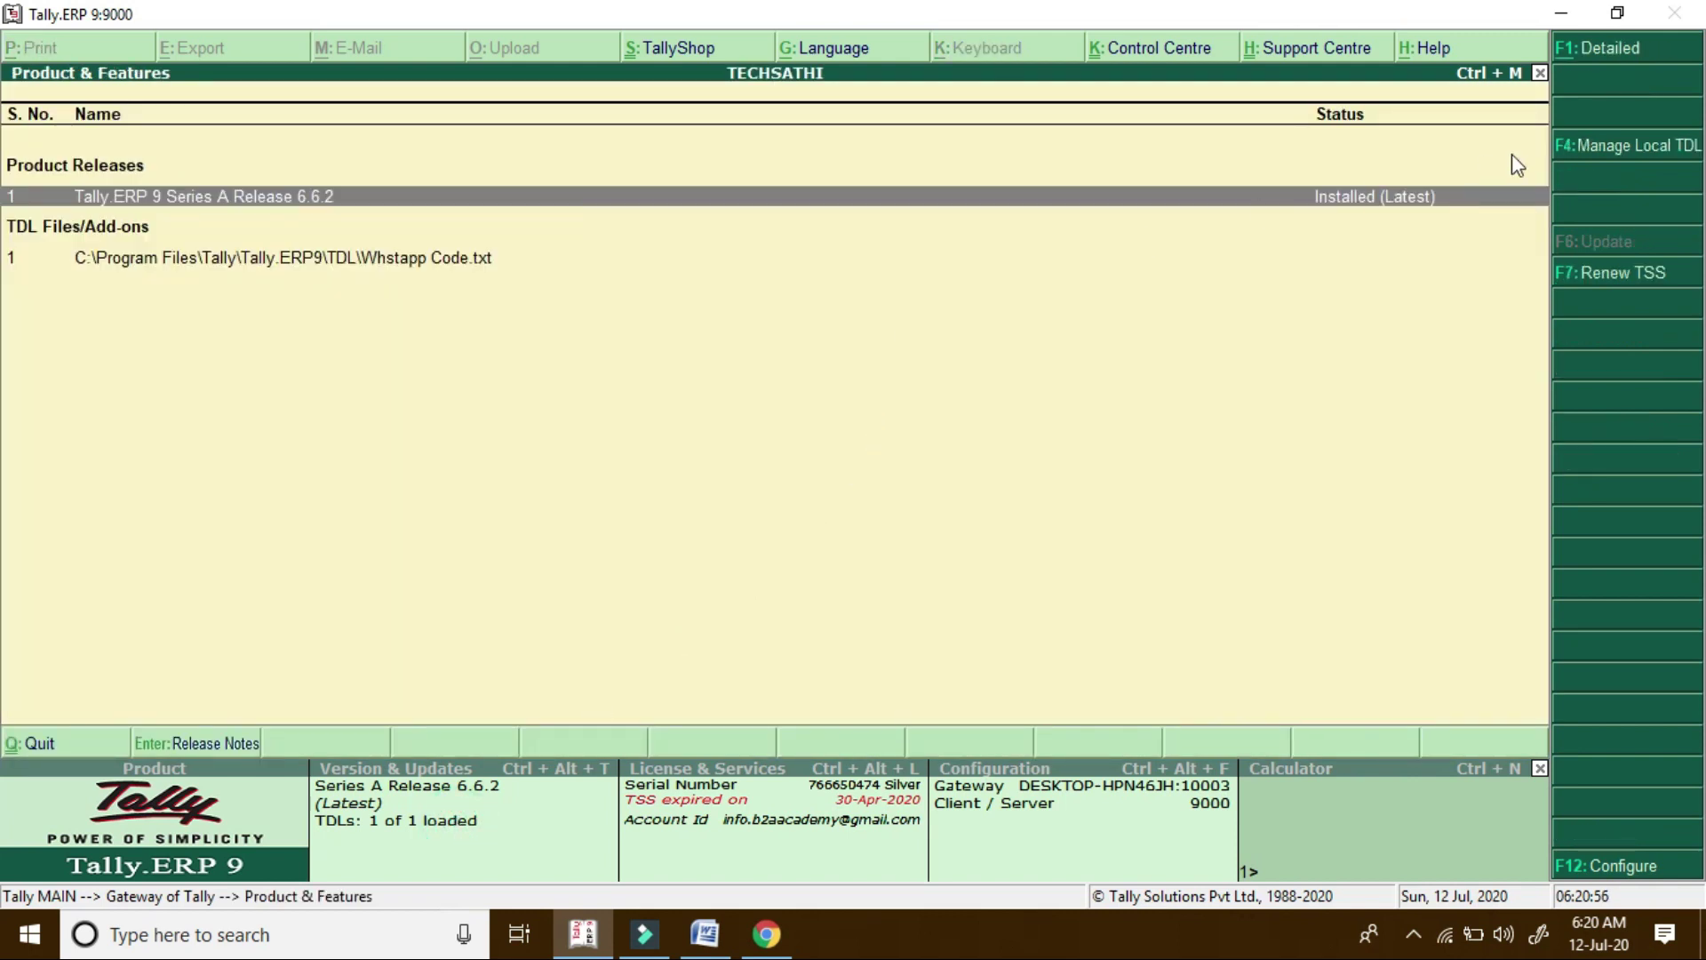
Delete the Whstapp Code.txt path from Manage Local TDL's preload list and save the configuration
{"action": "left_click", "coordinate": [1625, 149]}
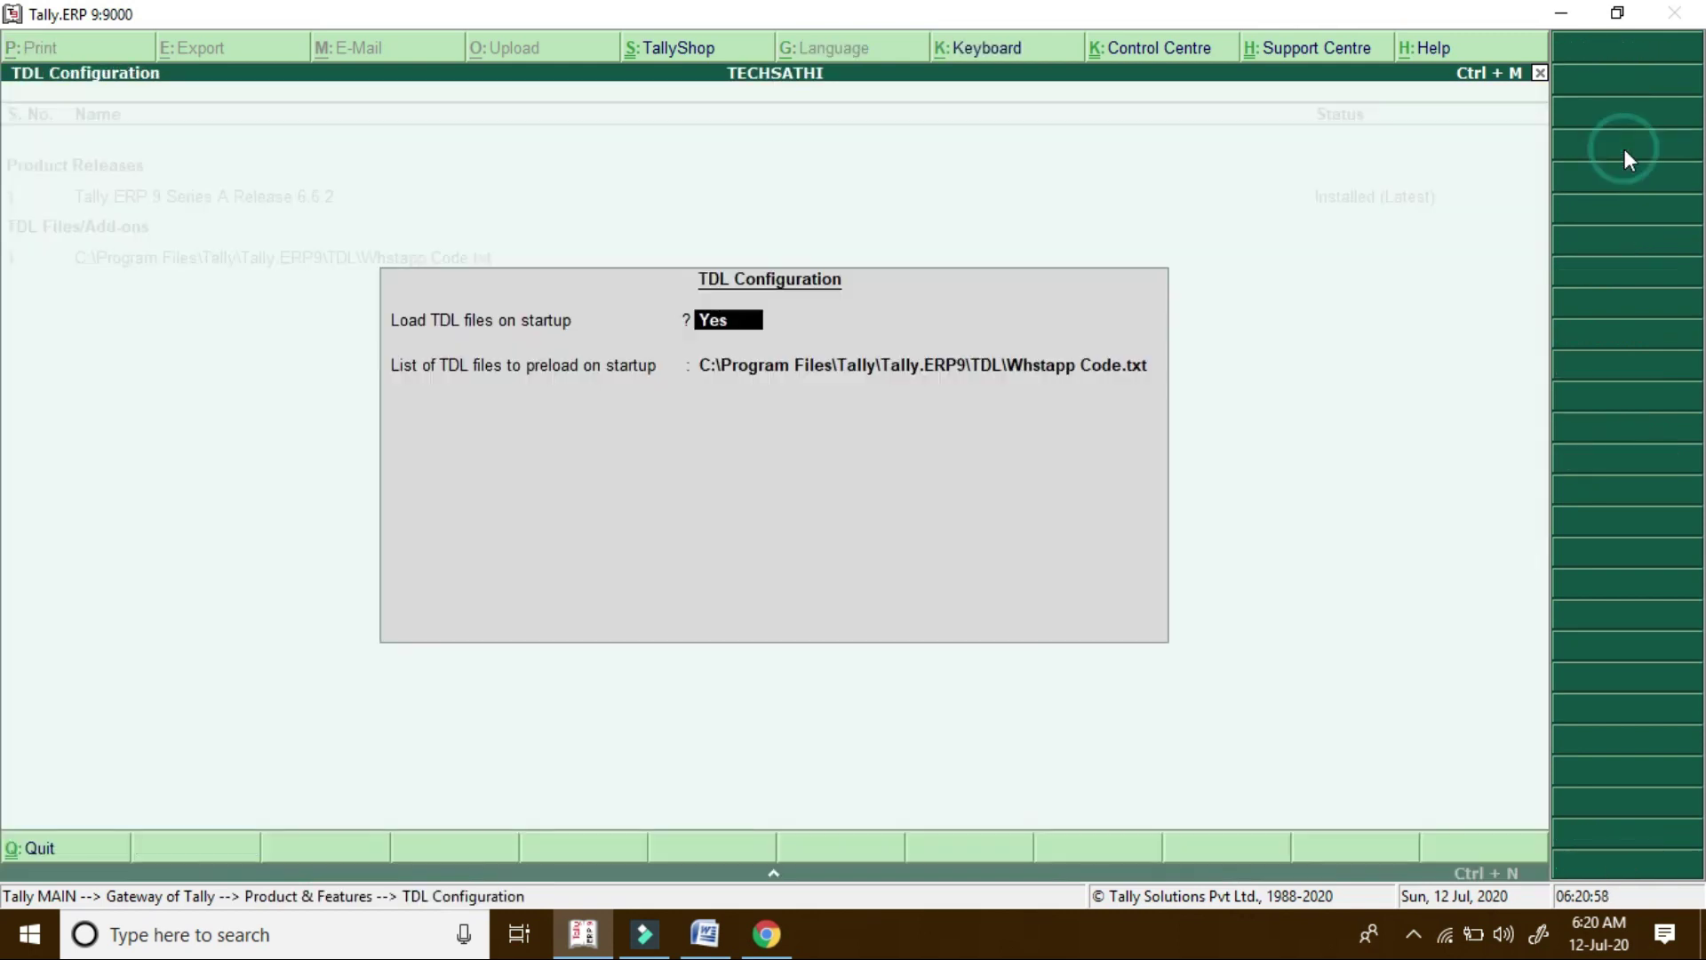
{"action": "key", "text": "Return"}
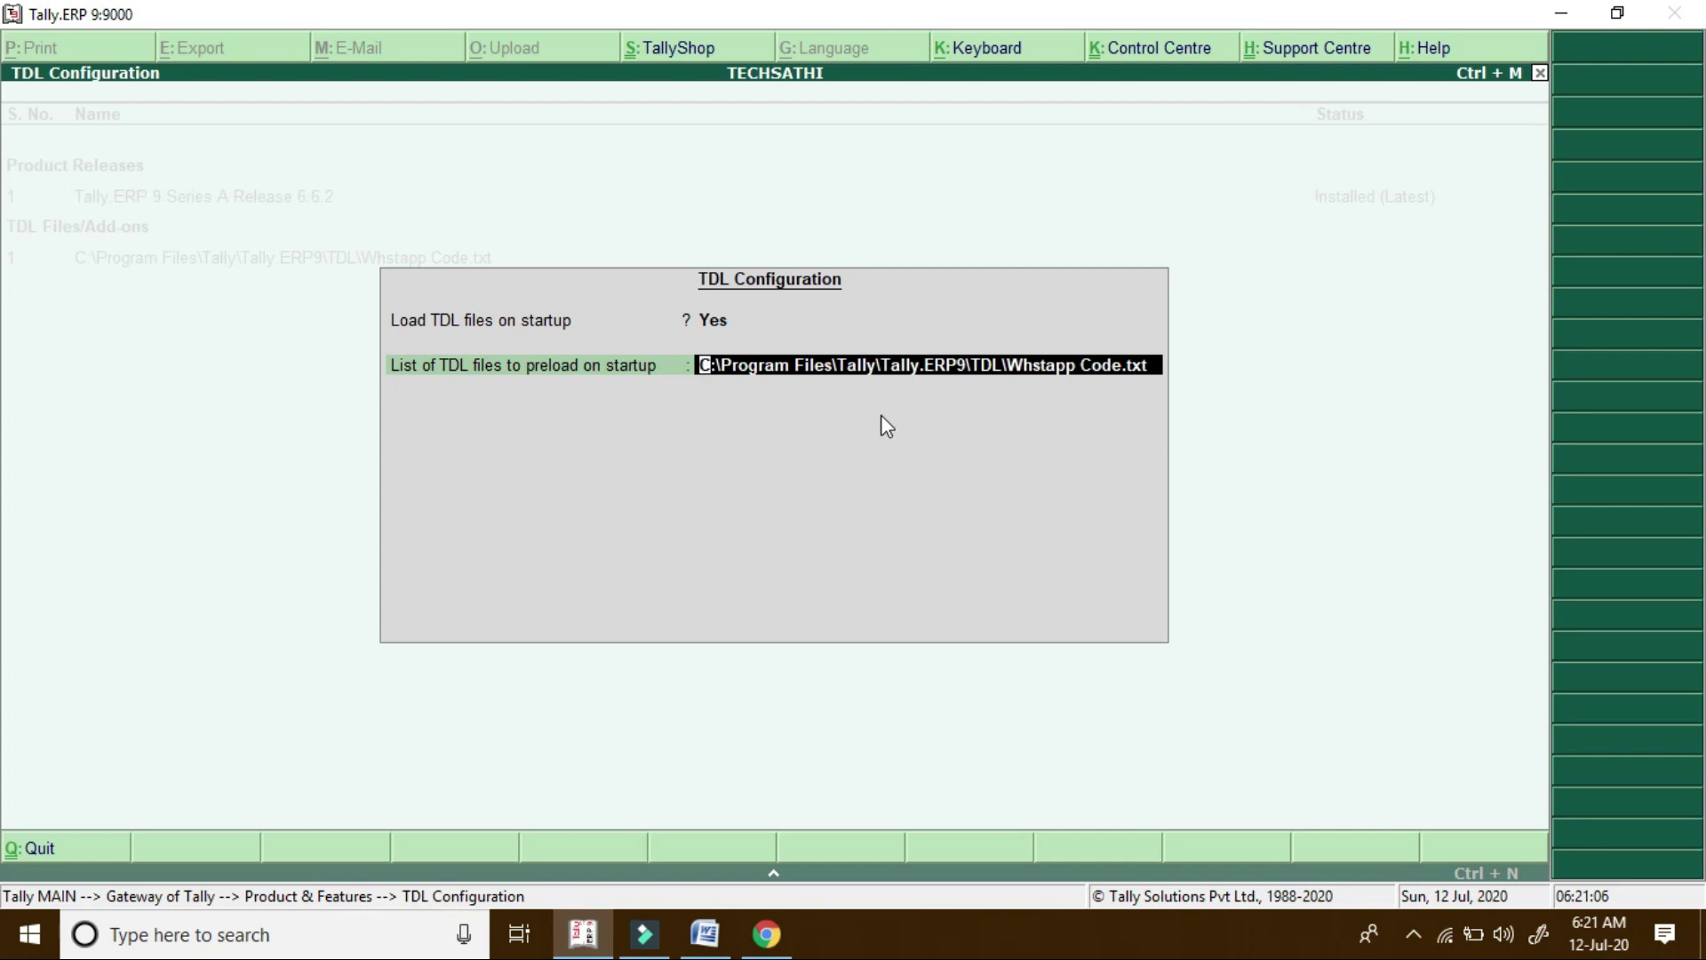
{"action": "key", "text": "BackSpace"}
{"action": "key", "text": "Return"}
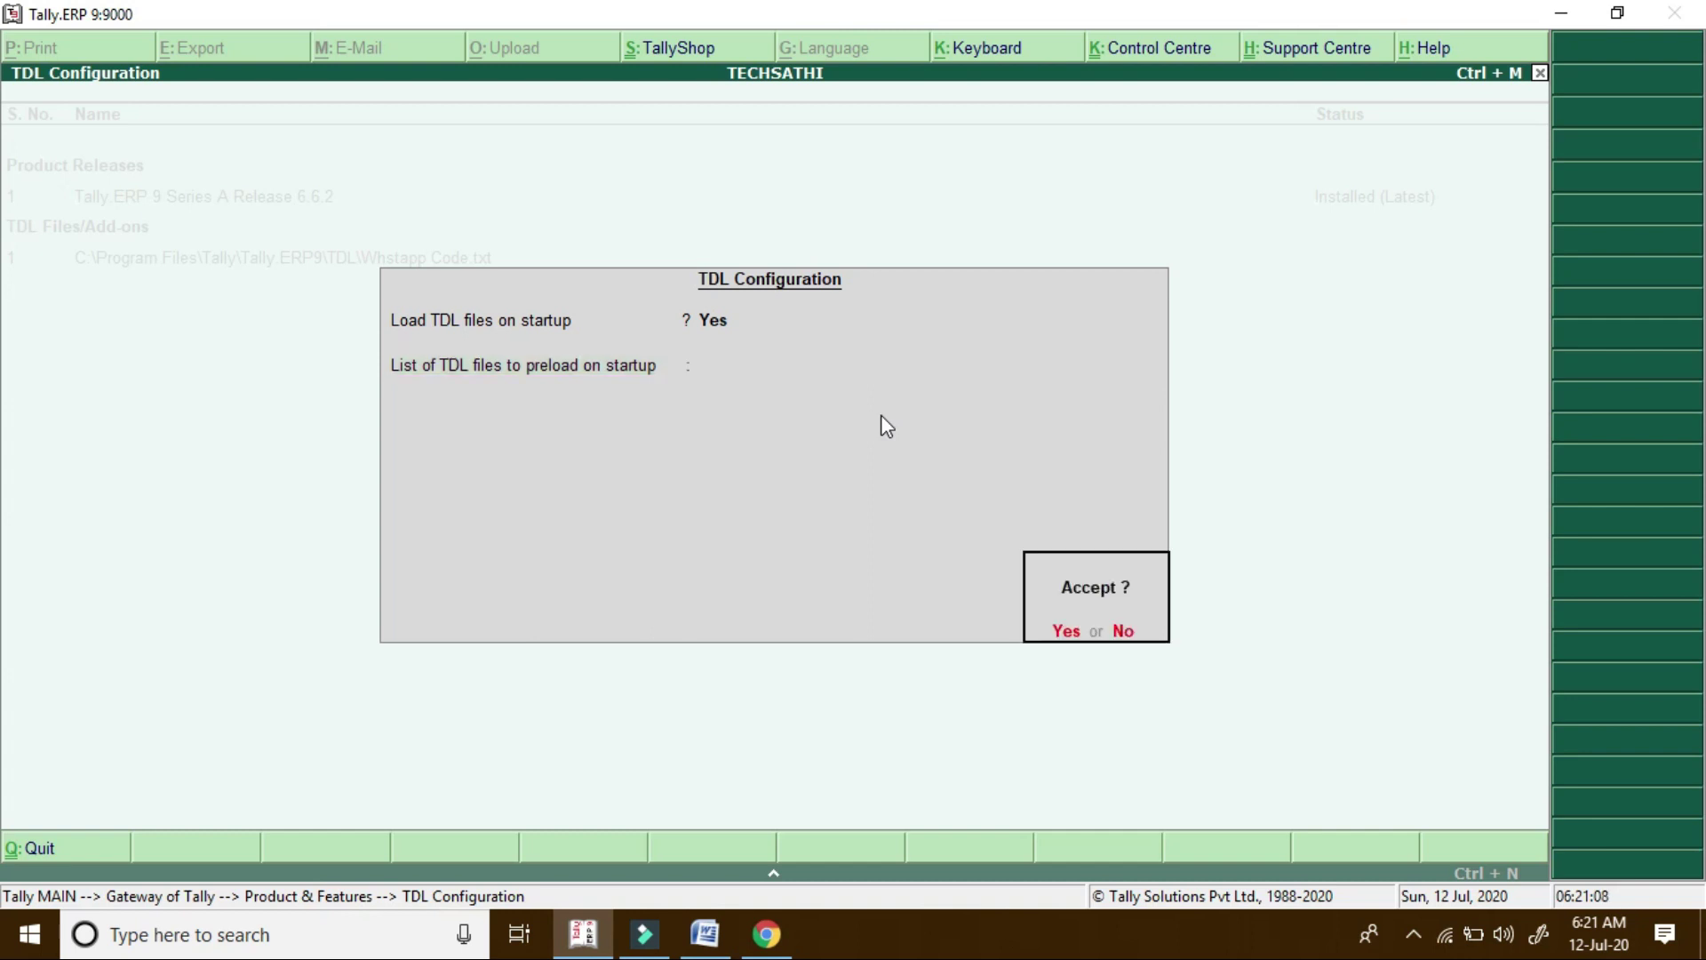
{"action": "key", "text": "Return"}
{"action": "key", "text": "Escape"}
{"action": "key", "text": "Escape"}
{"action": "key", "text": "Escape"}
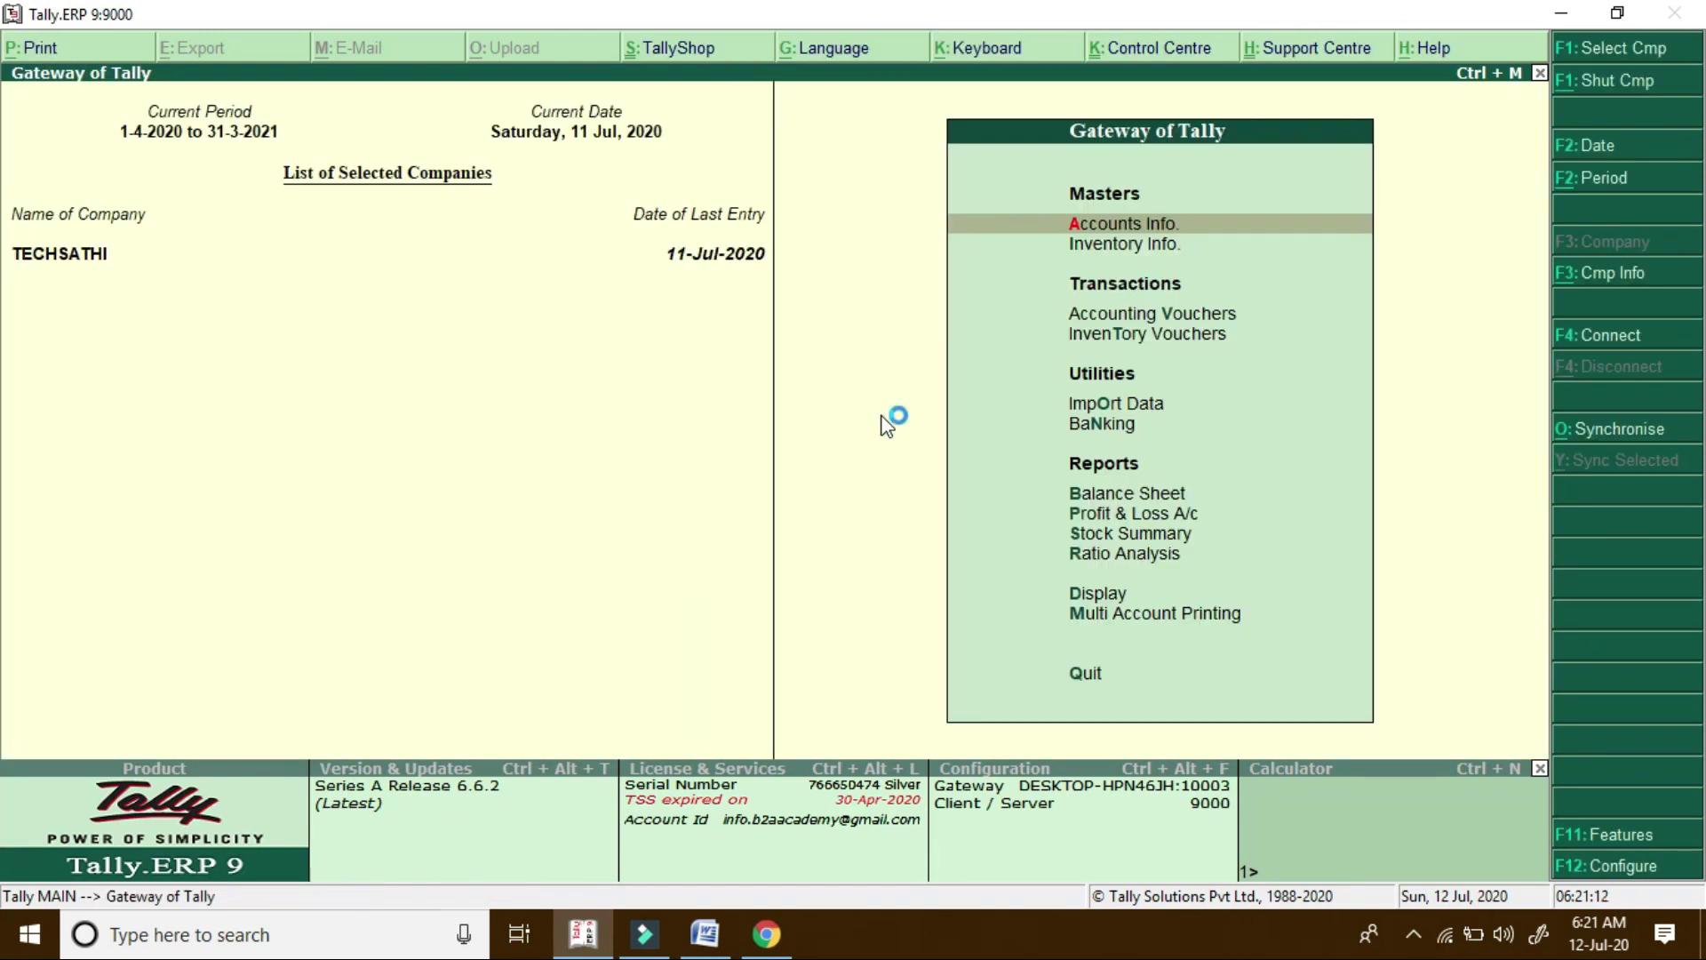
Open the Sales Register from Display > Account Books and drill into July's sales vouchers
{"action": "key", "text": "d"}
{"action": "key", "text": "a"}
{"action": "key", "text": "s"}
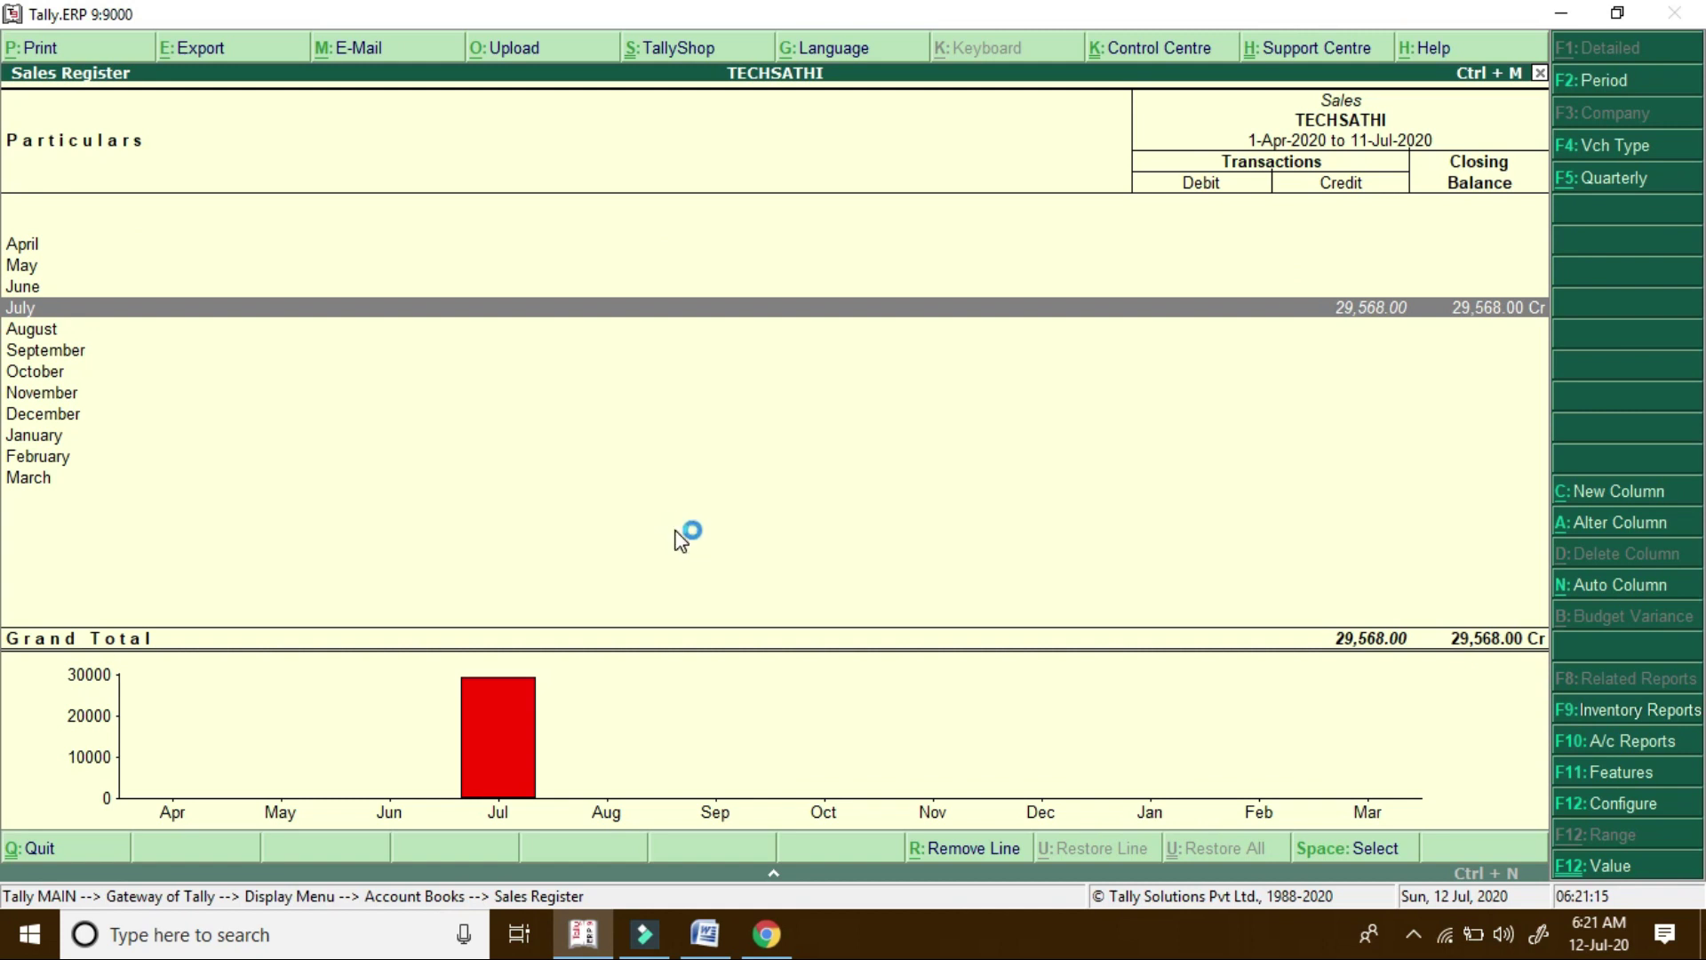
{"action": "key", "text": "Return"}
{"action": "key", "text": "Return"}
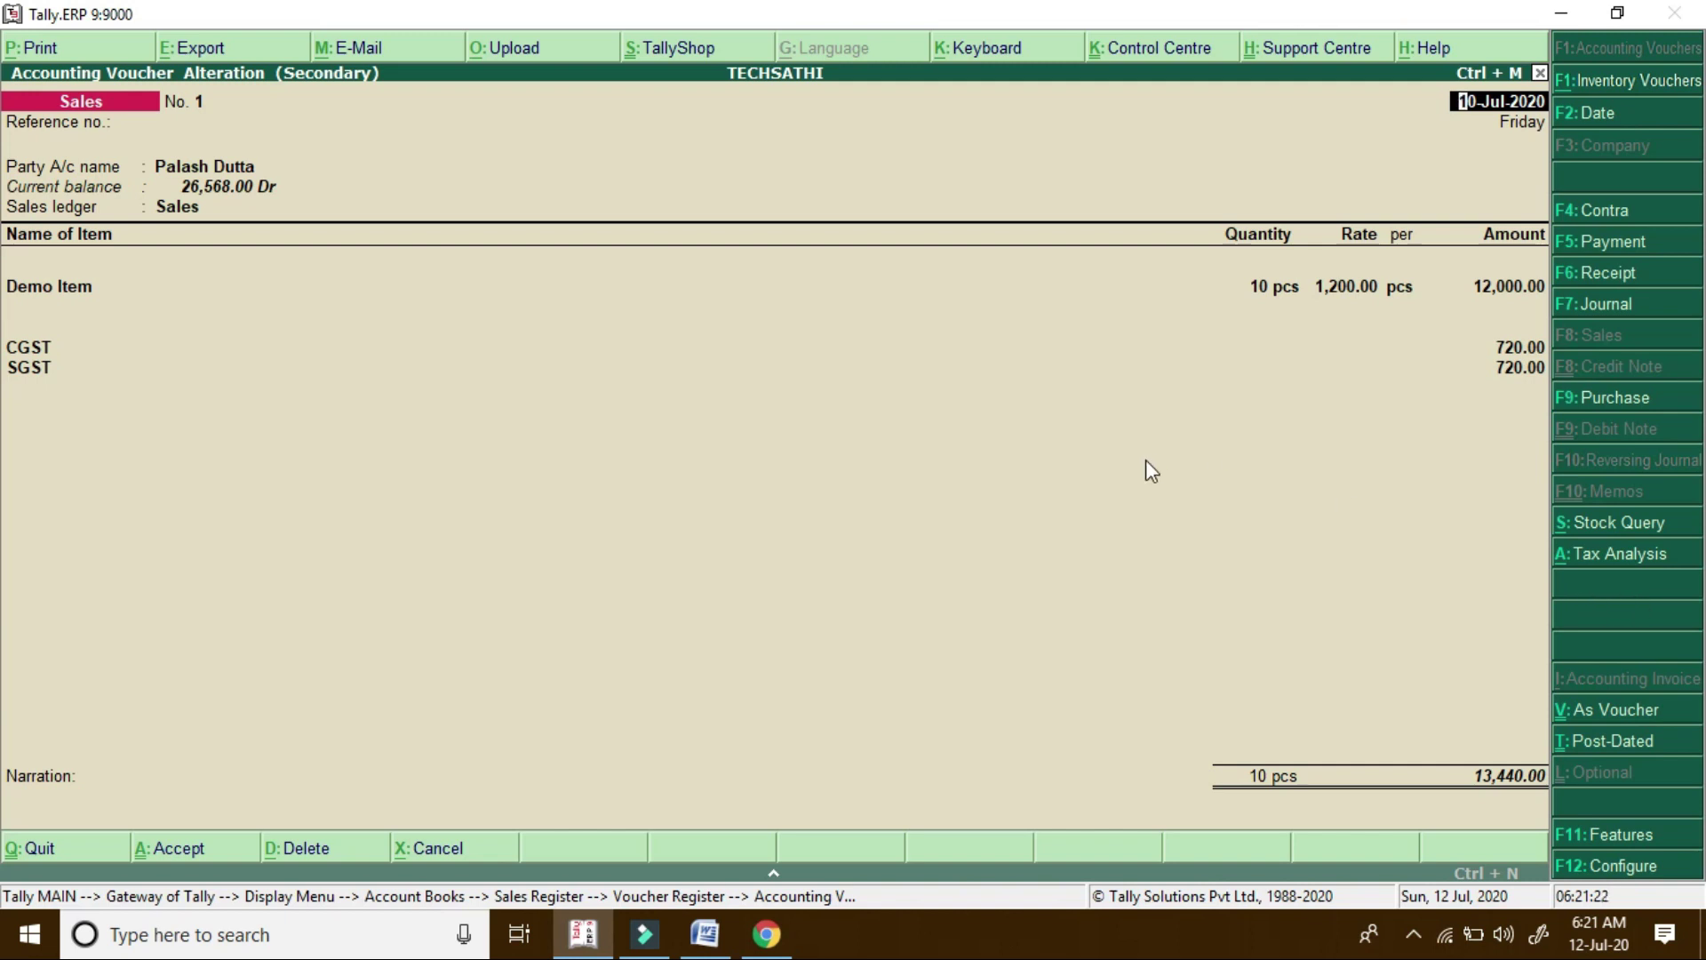
Leave the sales voucher, escape back to the Gateway of Tally, and show the desktop
{"action": "key", "text": "Escape"}
{"action": "key", "text": "Return"}
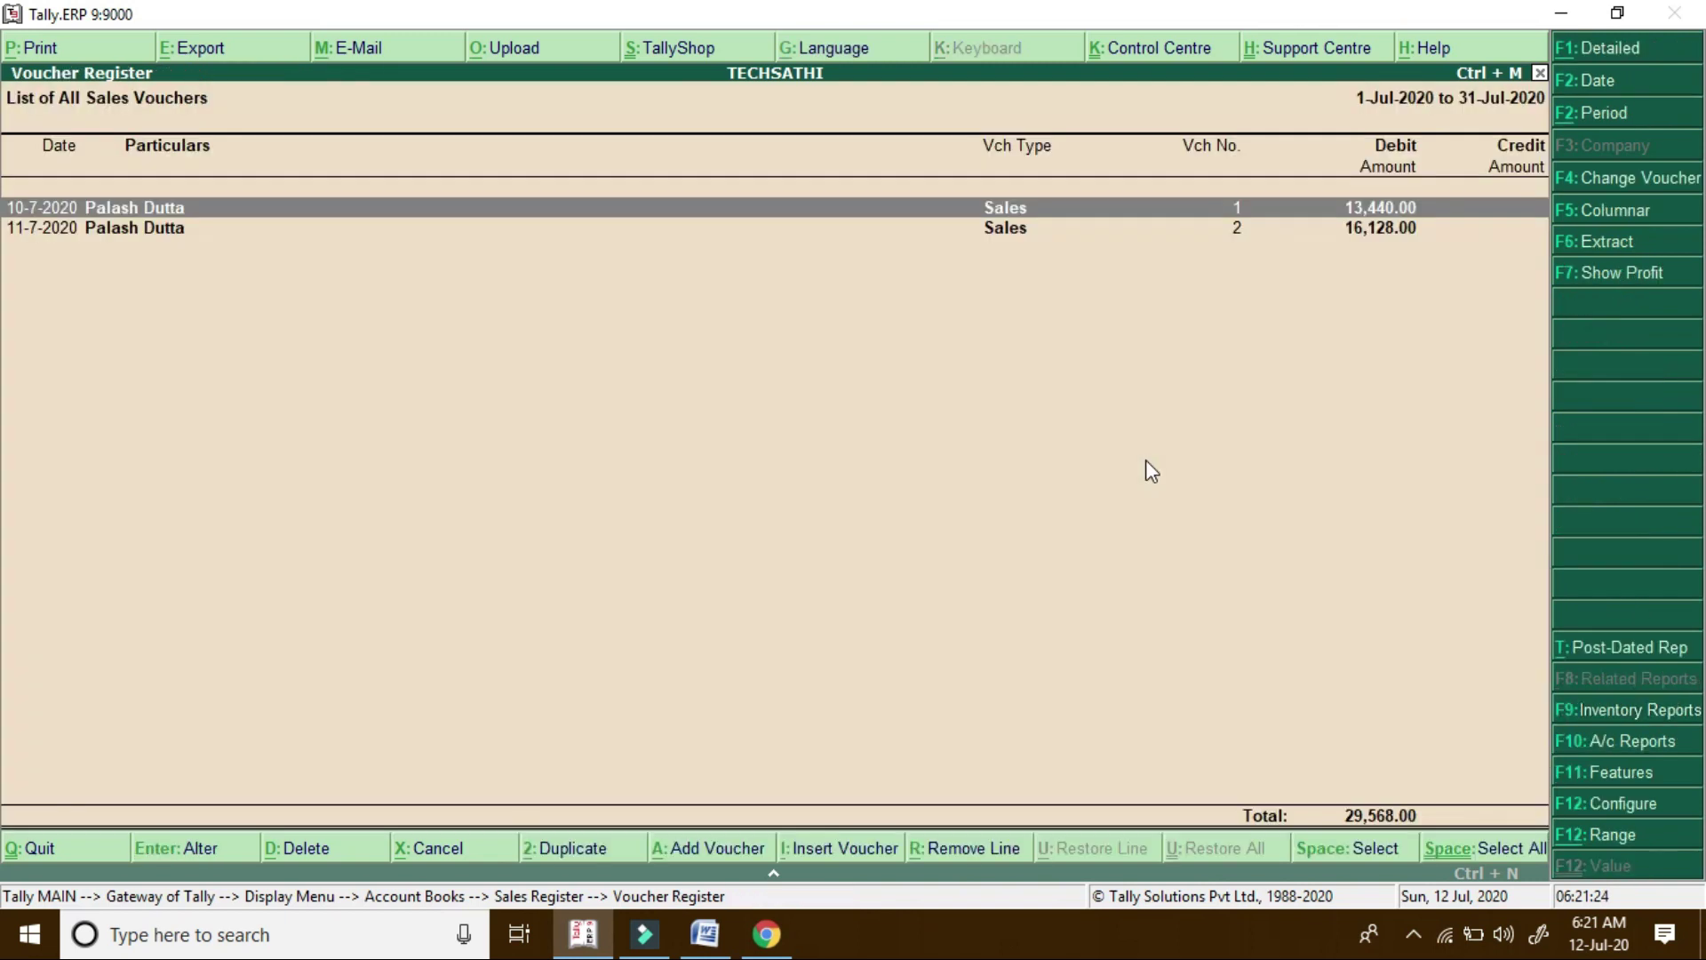
{"action": "key", "text": "Escape"}
{"action": "key", "text": "Escape"}
{"action": "key", "text": "Escape"}
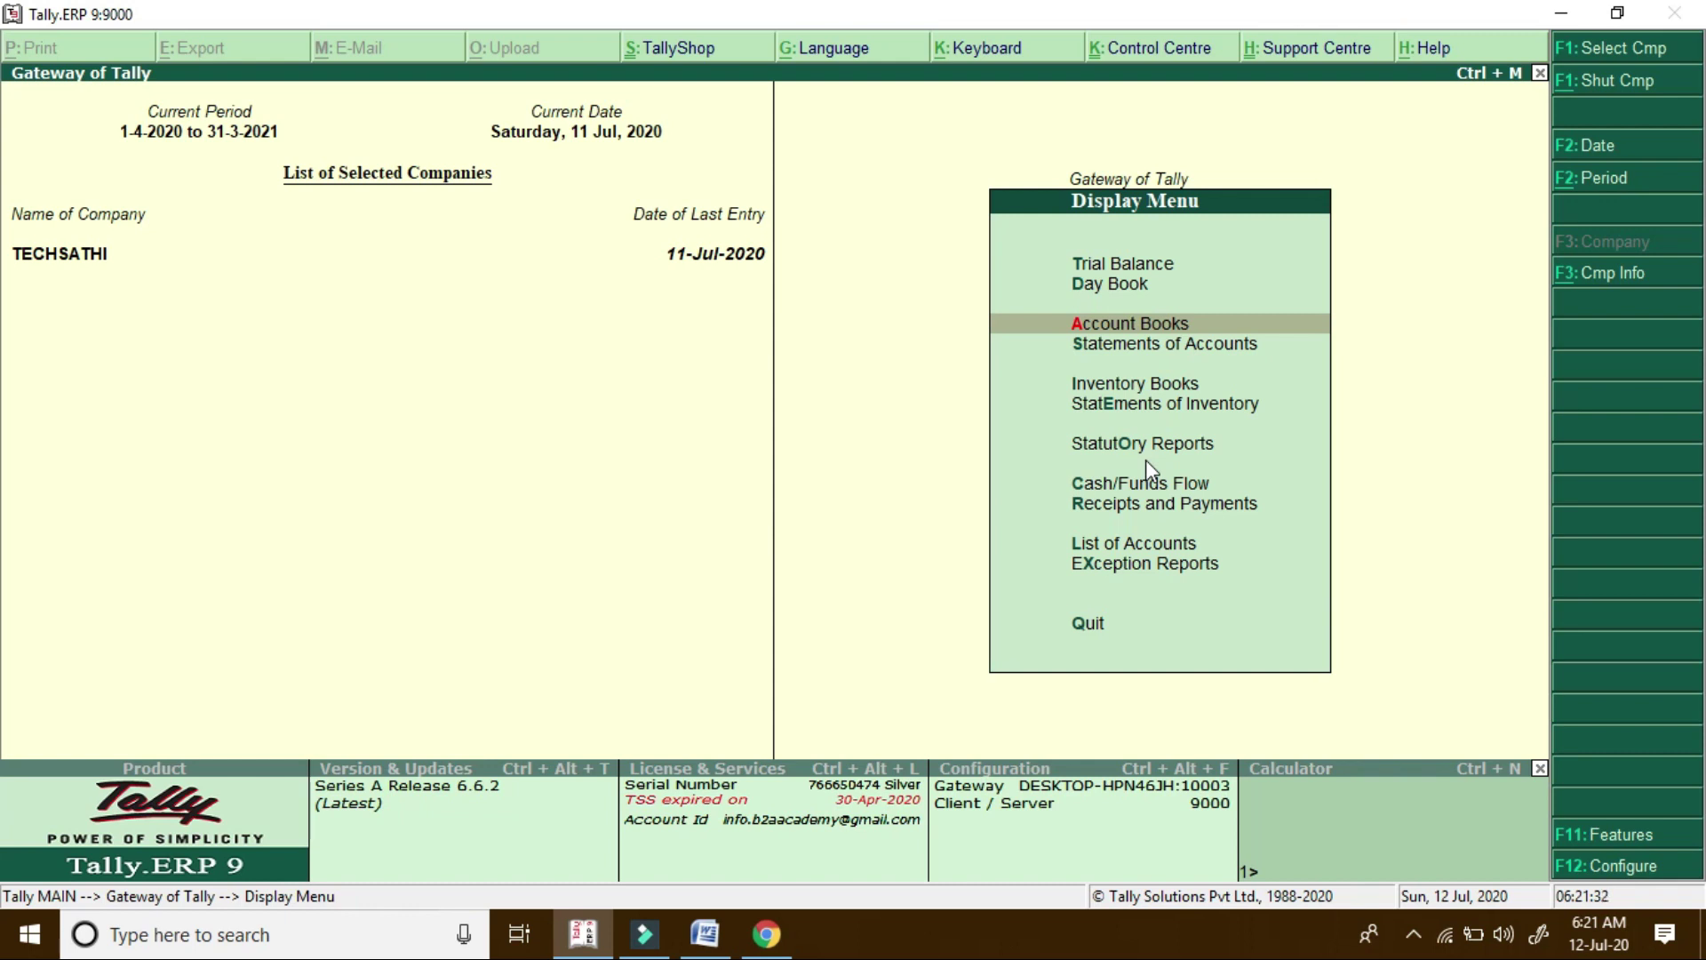
{"action": "key", "text": "Escape"}
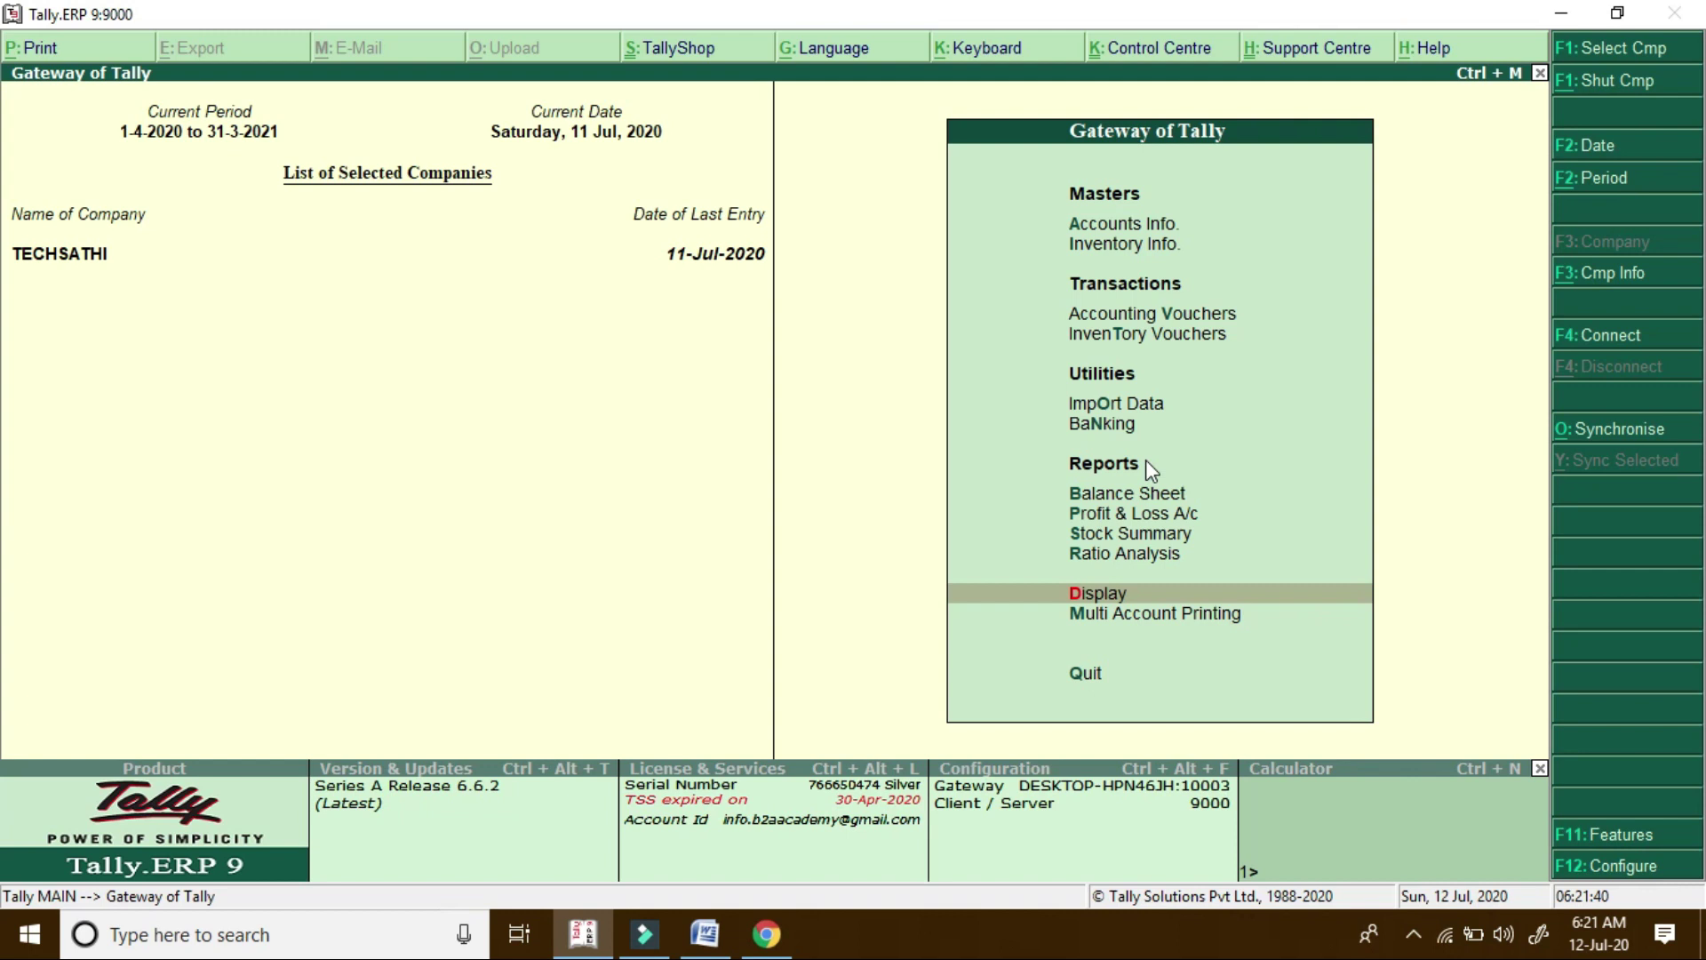
{"action": "key", "text": "super+d"}
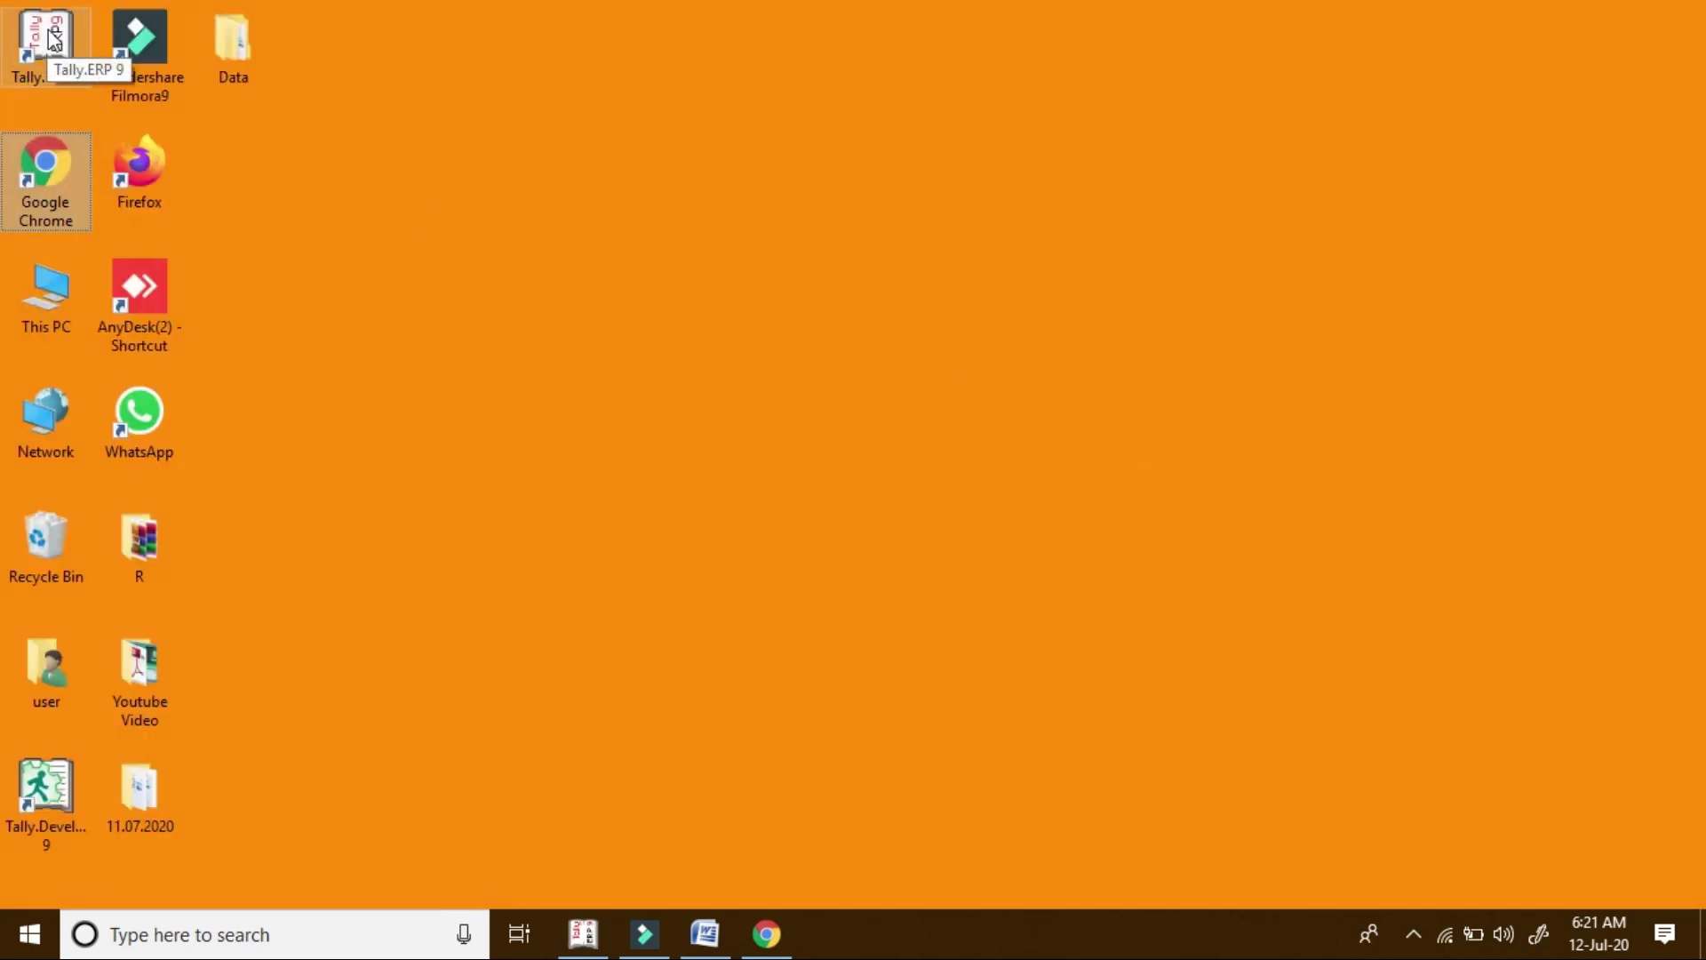
Open Tally.ERP 9's installation folder from its desktop shortcut and enter the TDL folder
{"action": "left_click", "coordinate": [53, 40]}
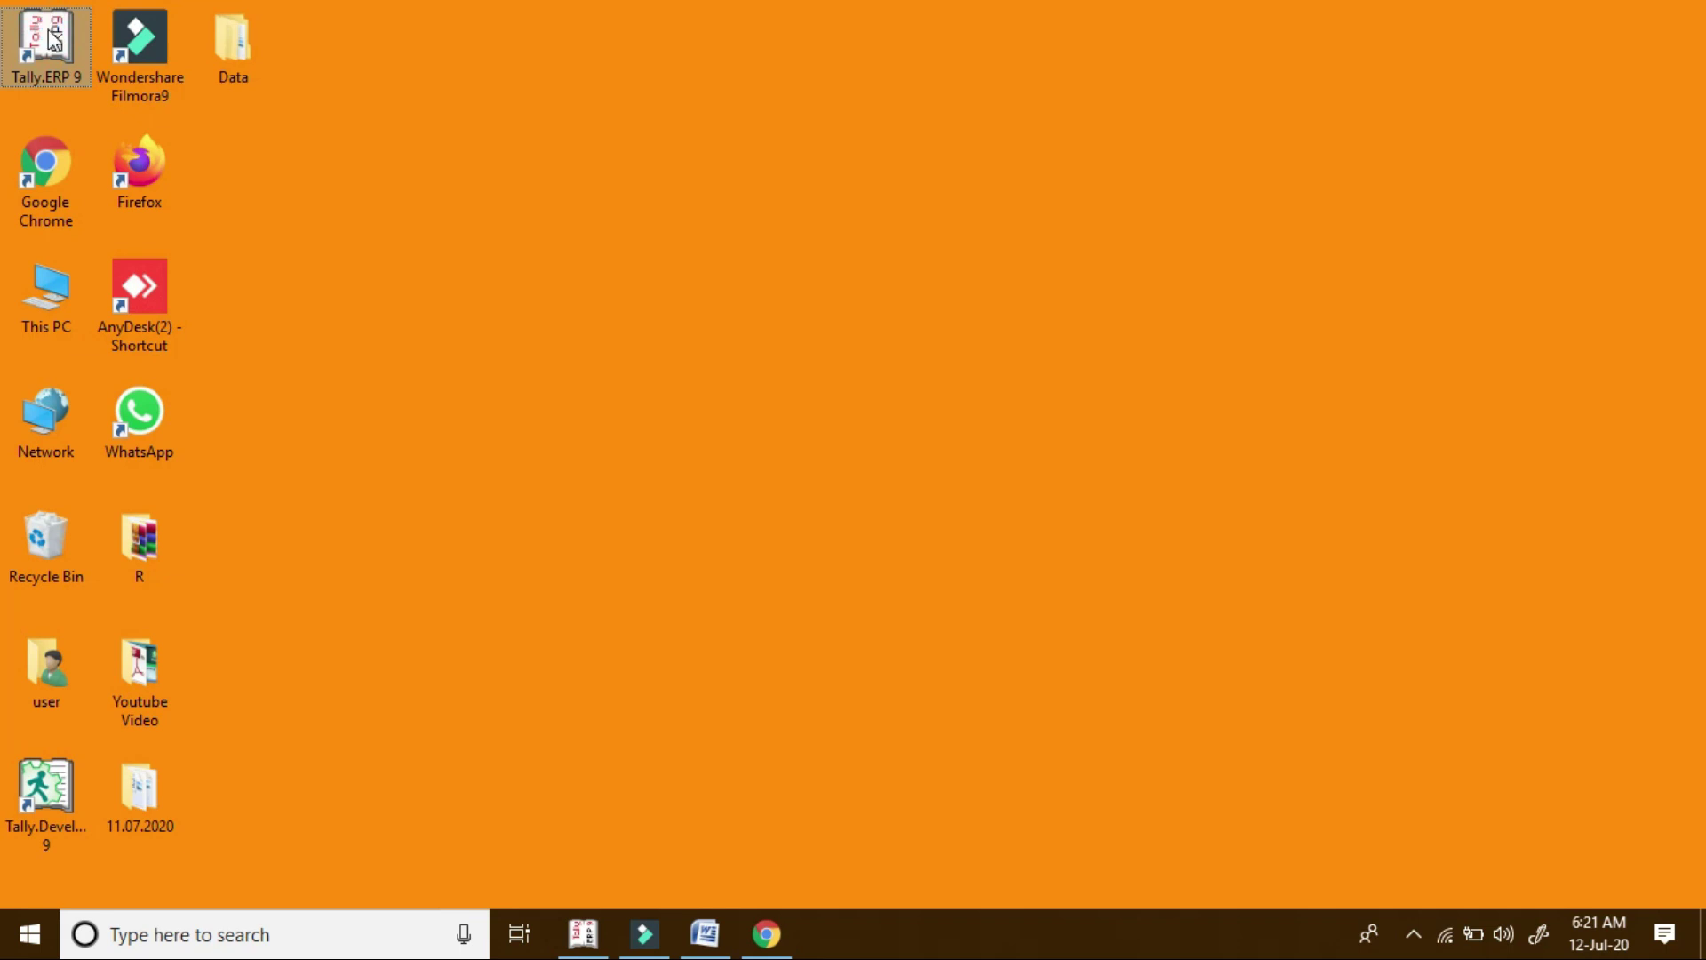
{"action": "right_click", "coordinate": [49, 29]}
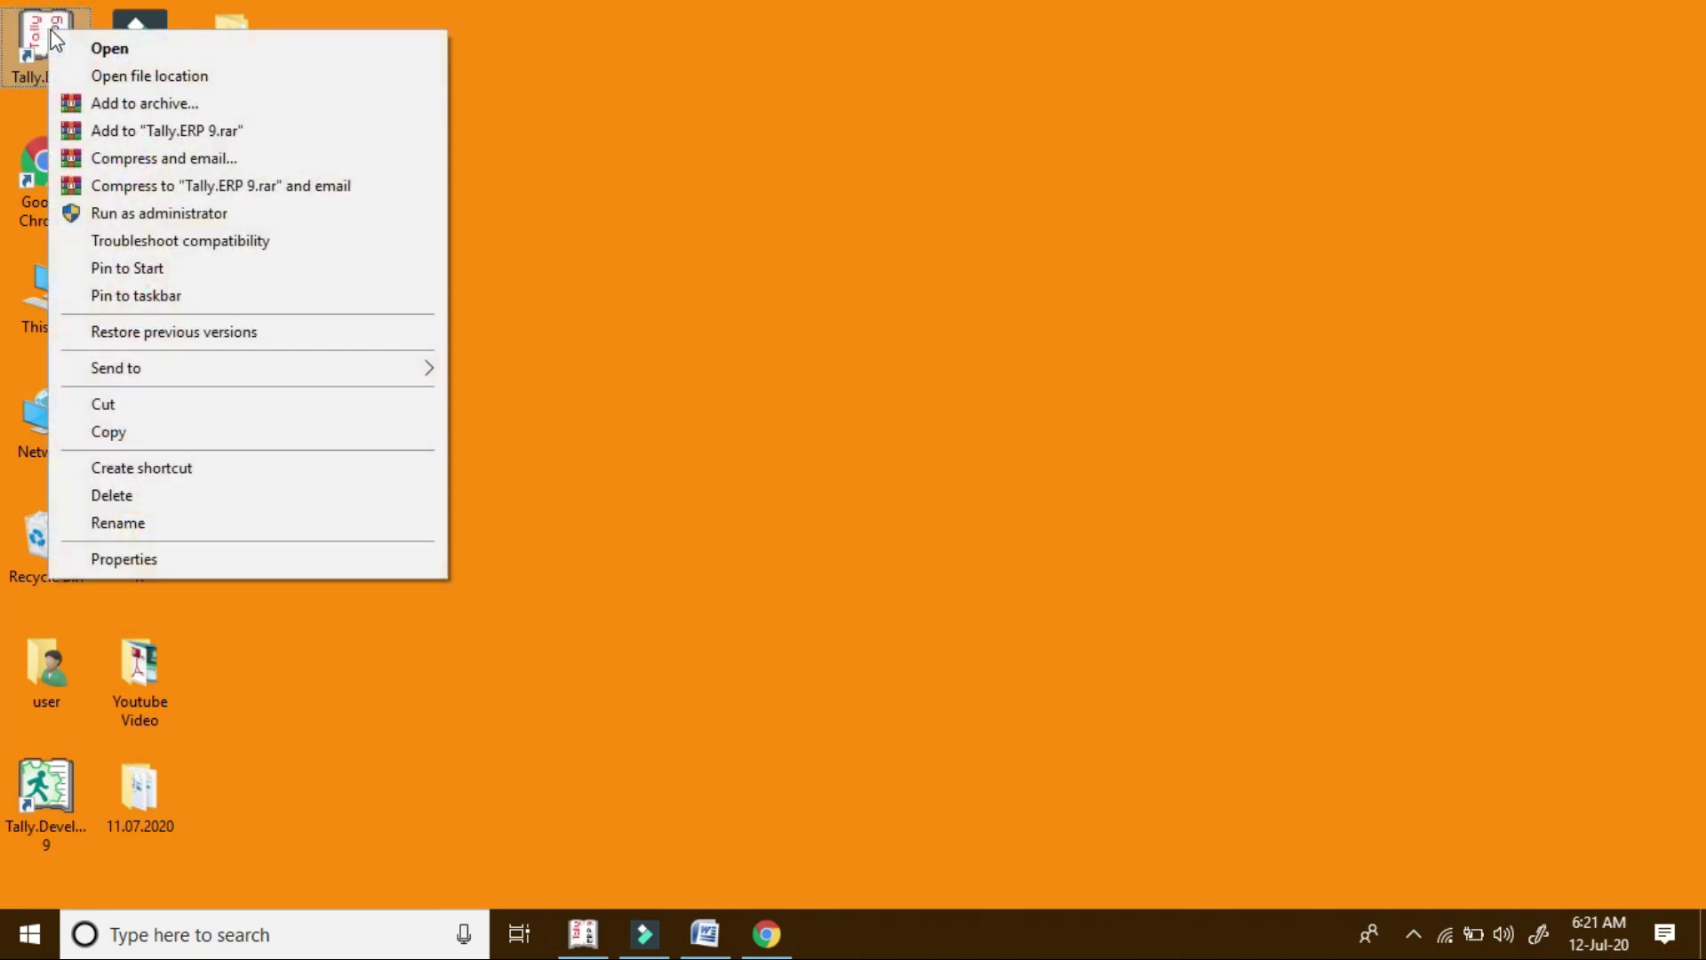
{"action": "left_click", "coordinate": [215, 81]}
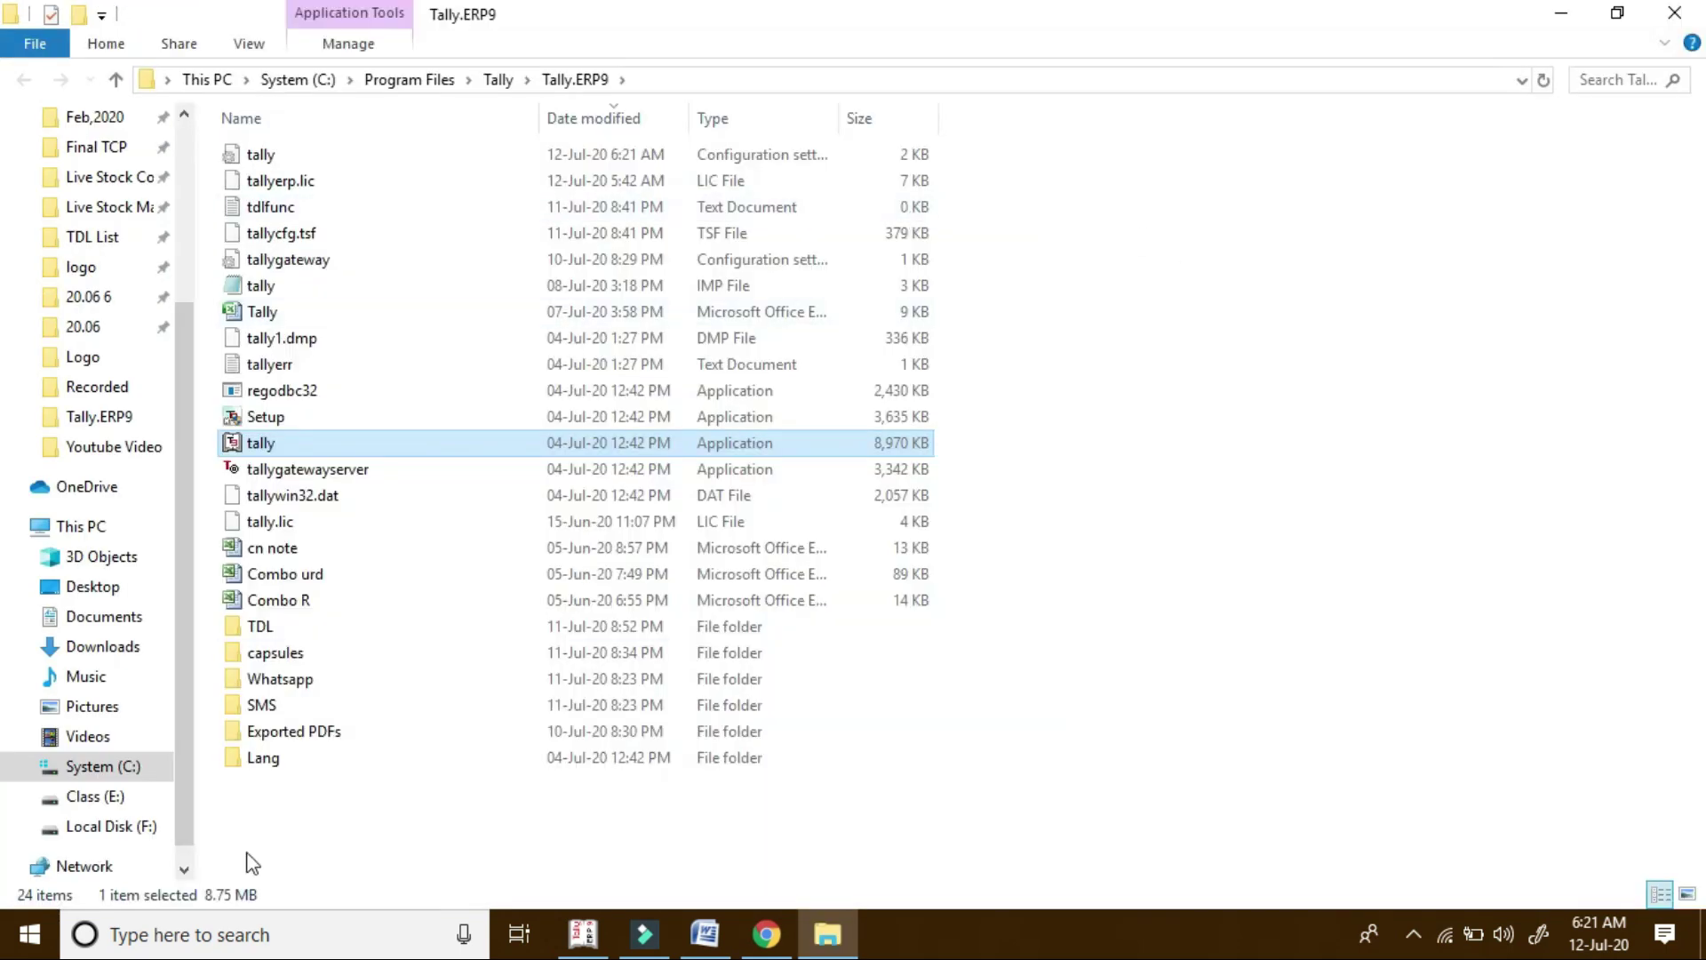
{"action": "double_click", "coordinate": [292, 629]}
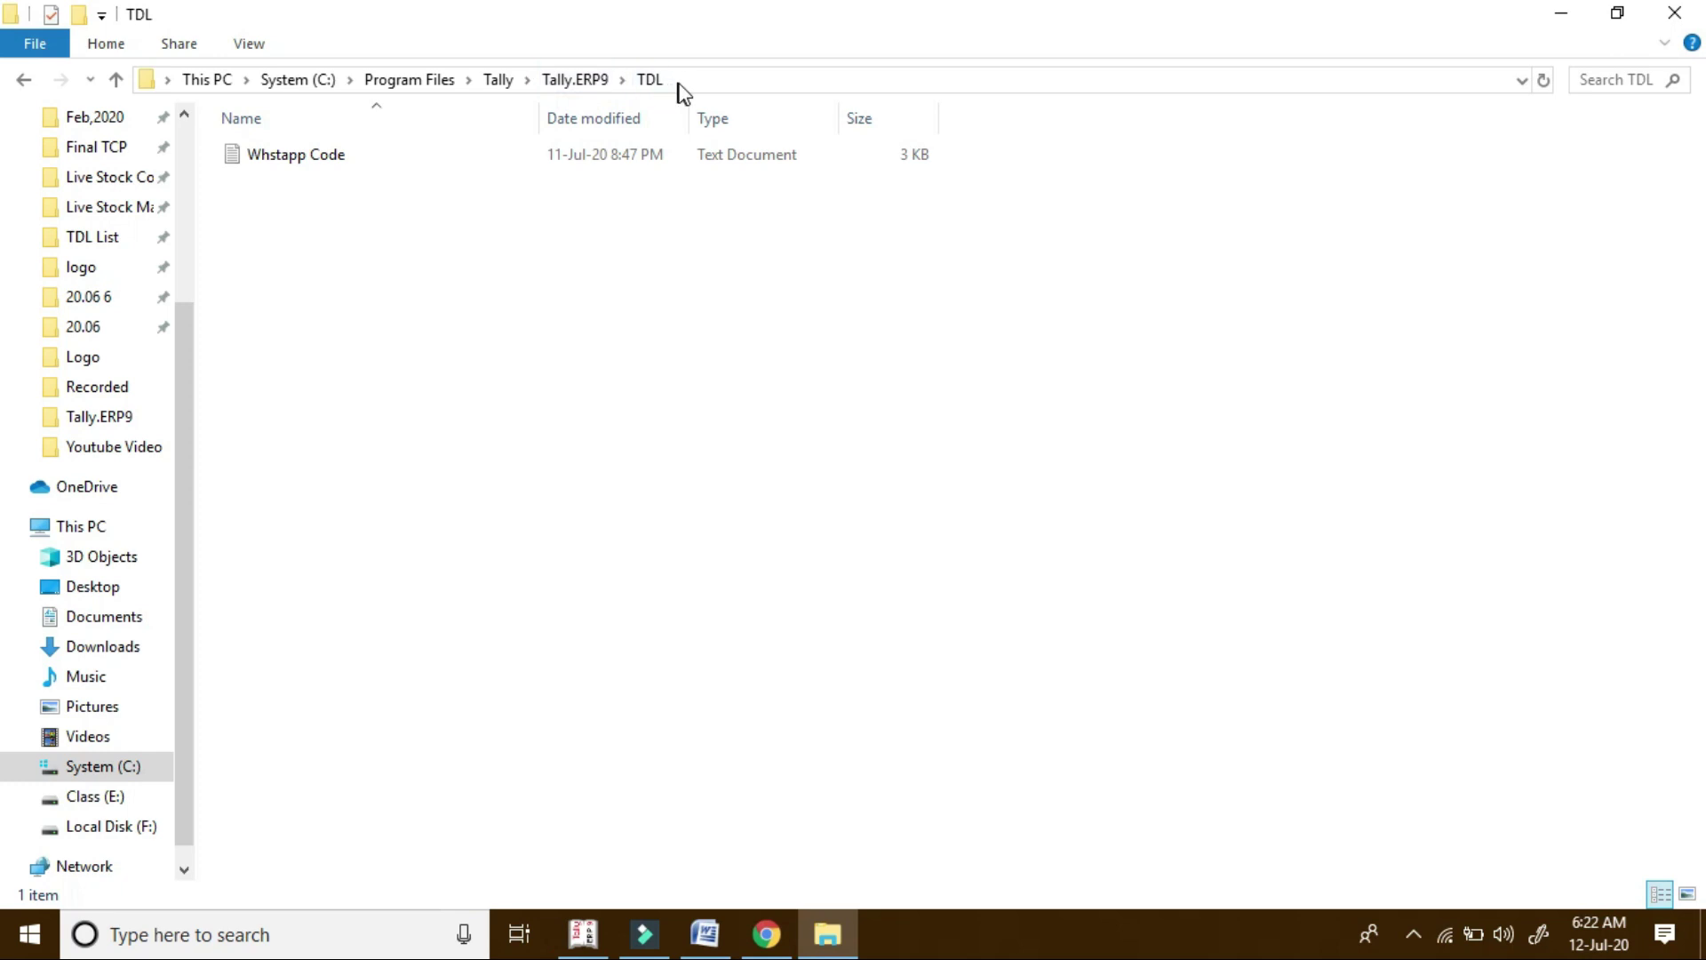
Copy the full path of Whstapp Code.txt from the address bar and return to Tally
{"action": "left_click", "coordinate": [729, 78]}
{"action": "left_click", "coordinate": [731, 80]}
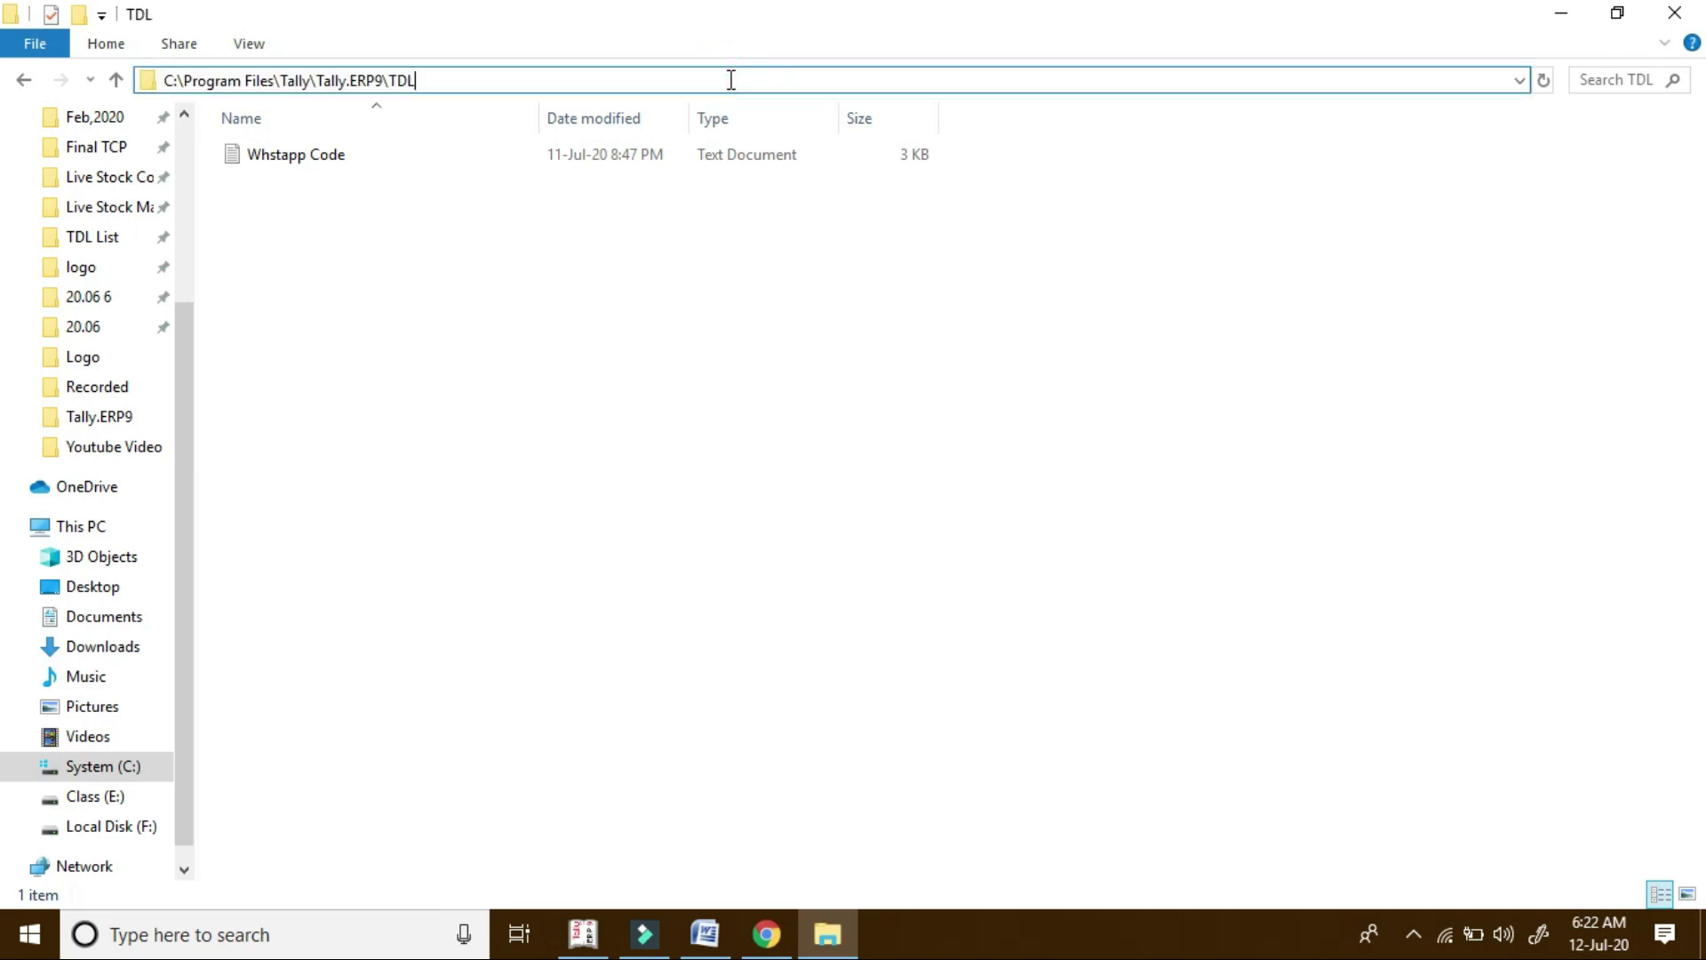
{"action": "type", "text": "\\"}
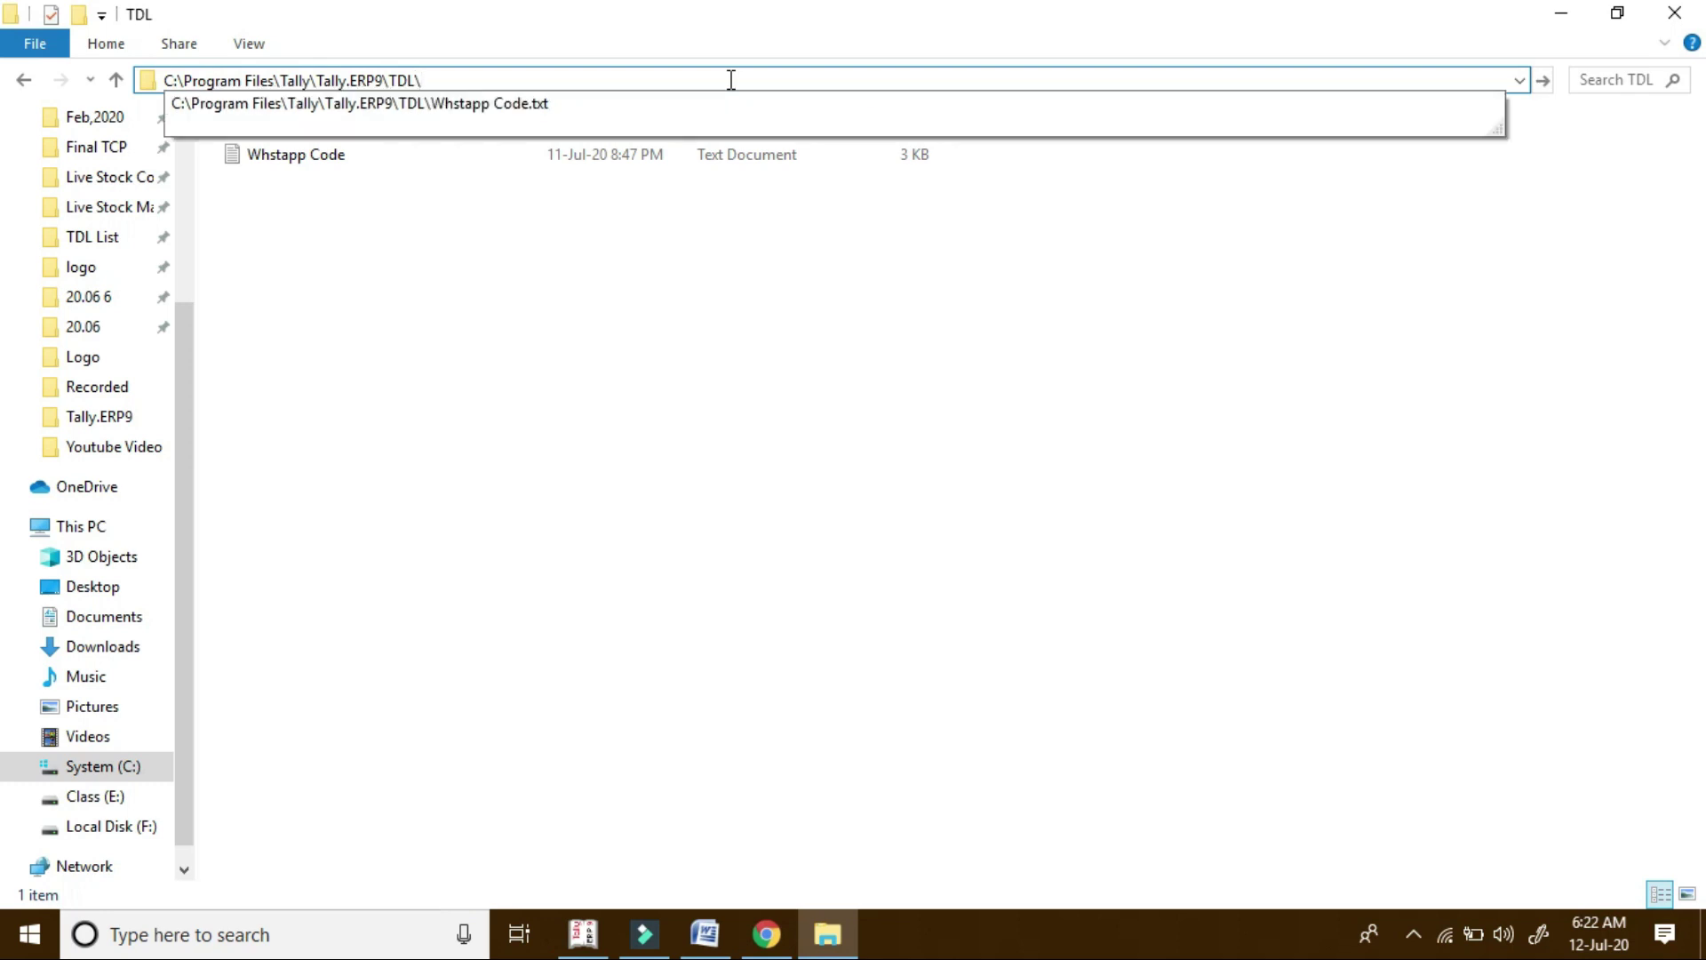
{"action": "key", "text": "Down"}
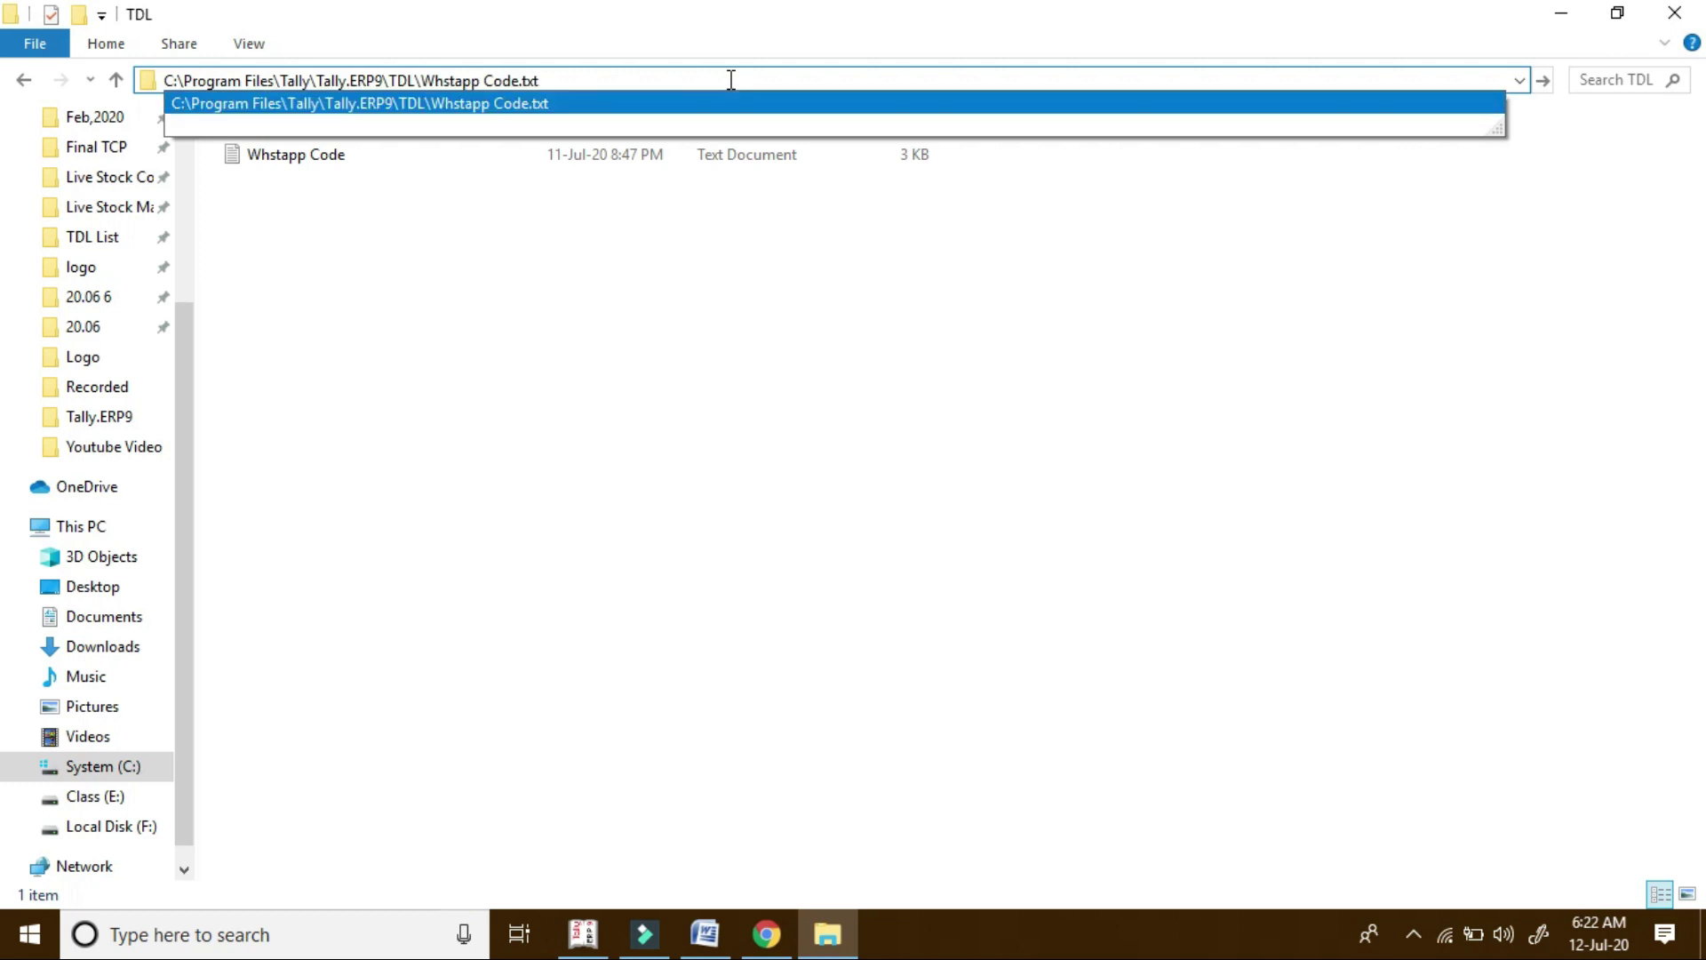
{"action": "key", "text": "ctrl+a"}
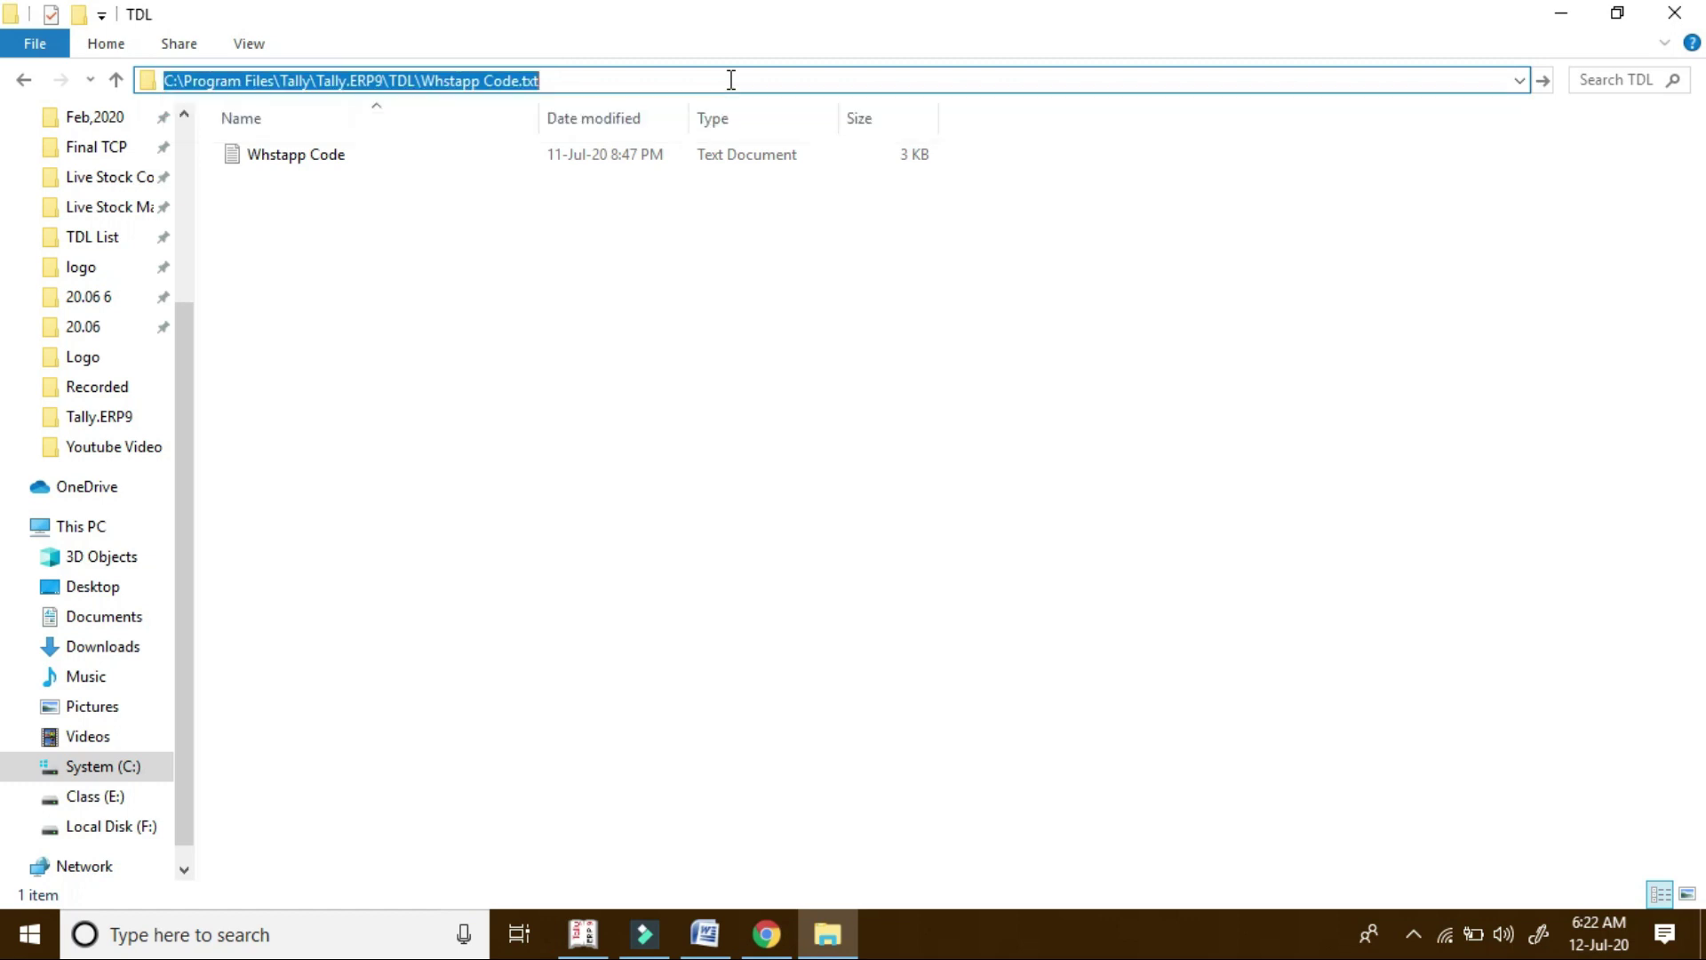
{"action": "right_click", "coordinate": [466, 71]}
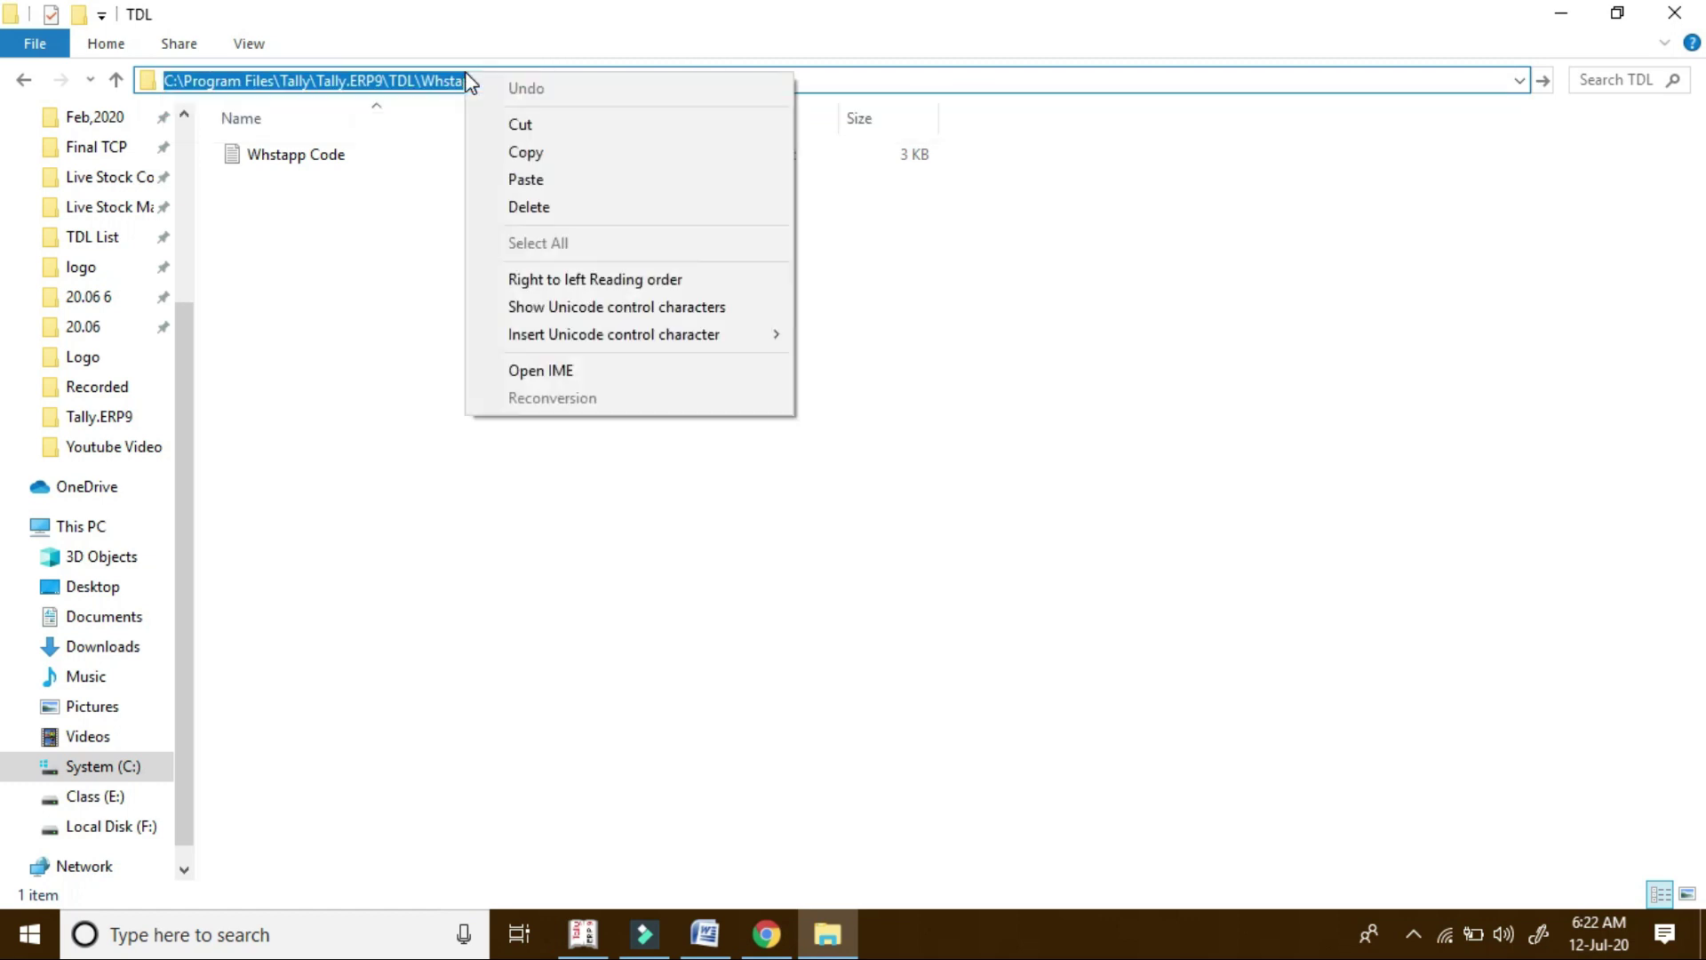
{"action": "left_click", "coordinate": [549, 153]}
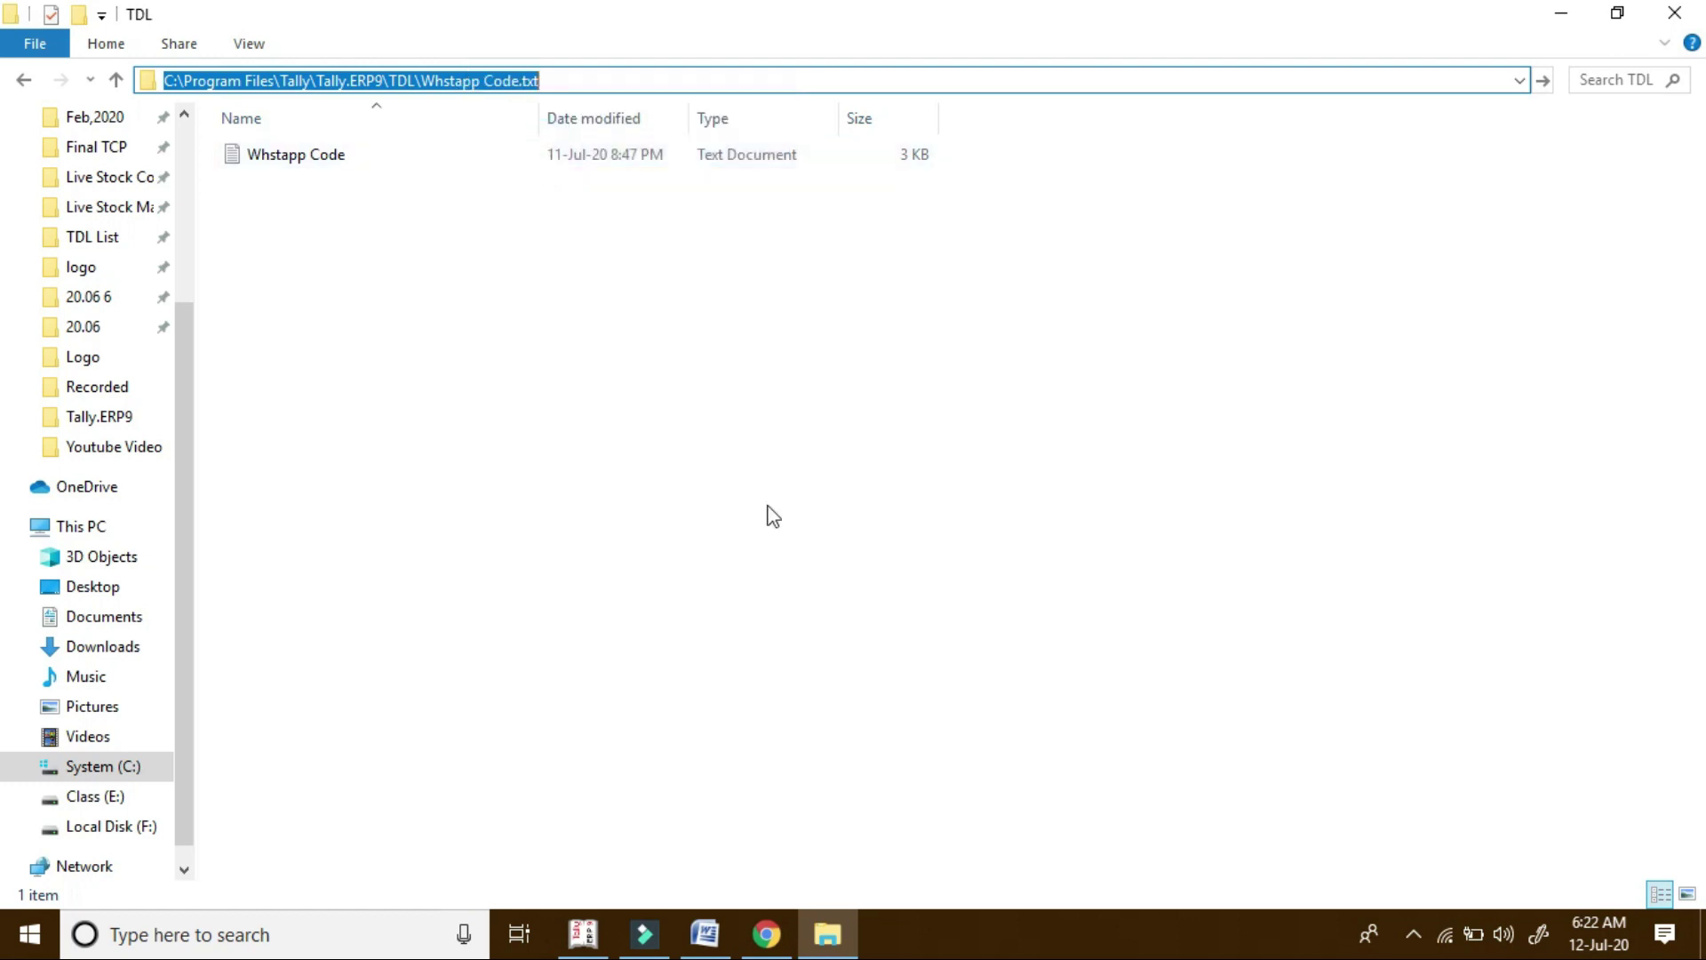
{"action": "left_click", "coordinate": [586, 933]}
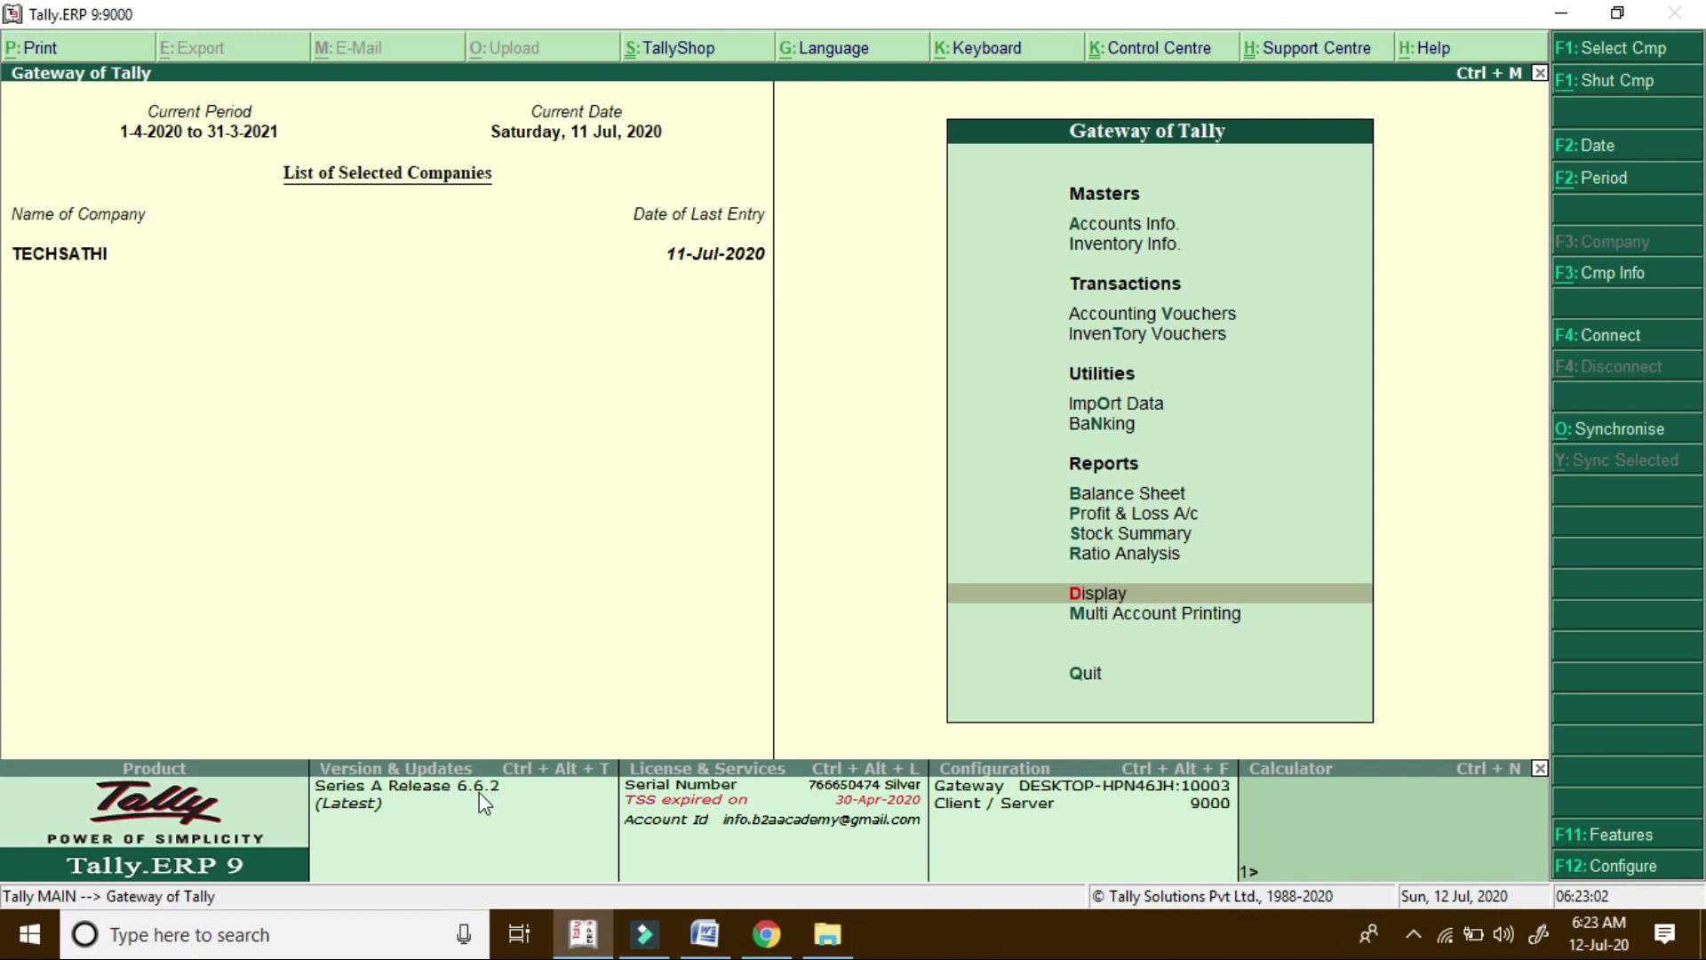
Paste the Whstapp Code.txt path into Manage Local TDL so TDLs shows 1 of 1 loaded
{"action": "left_click", "coordinate": [406, 835]}
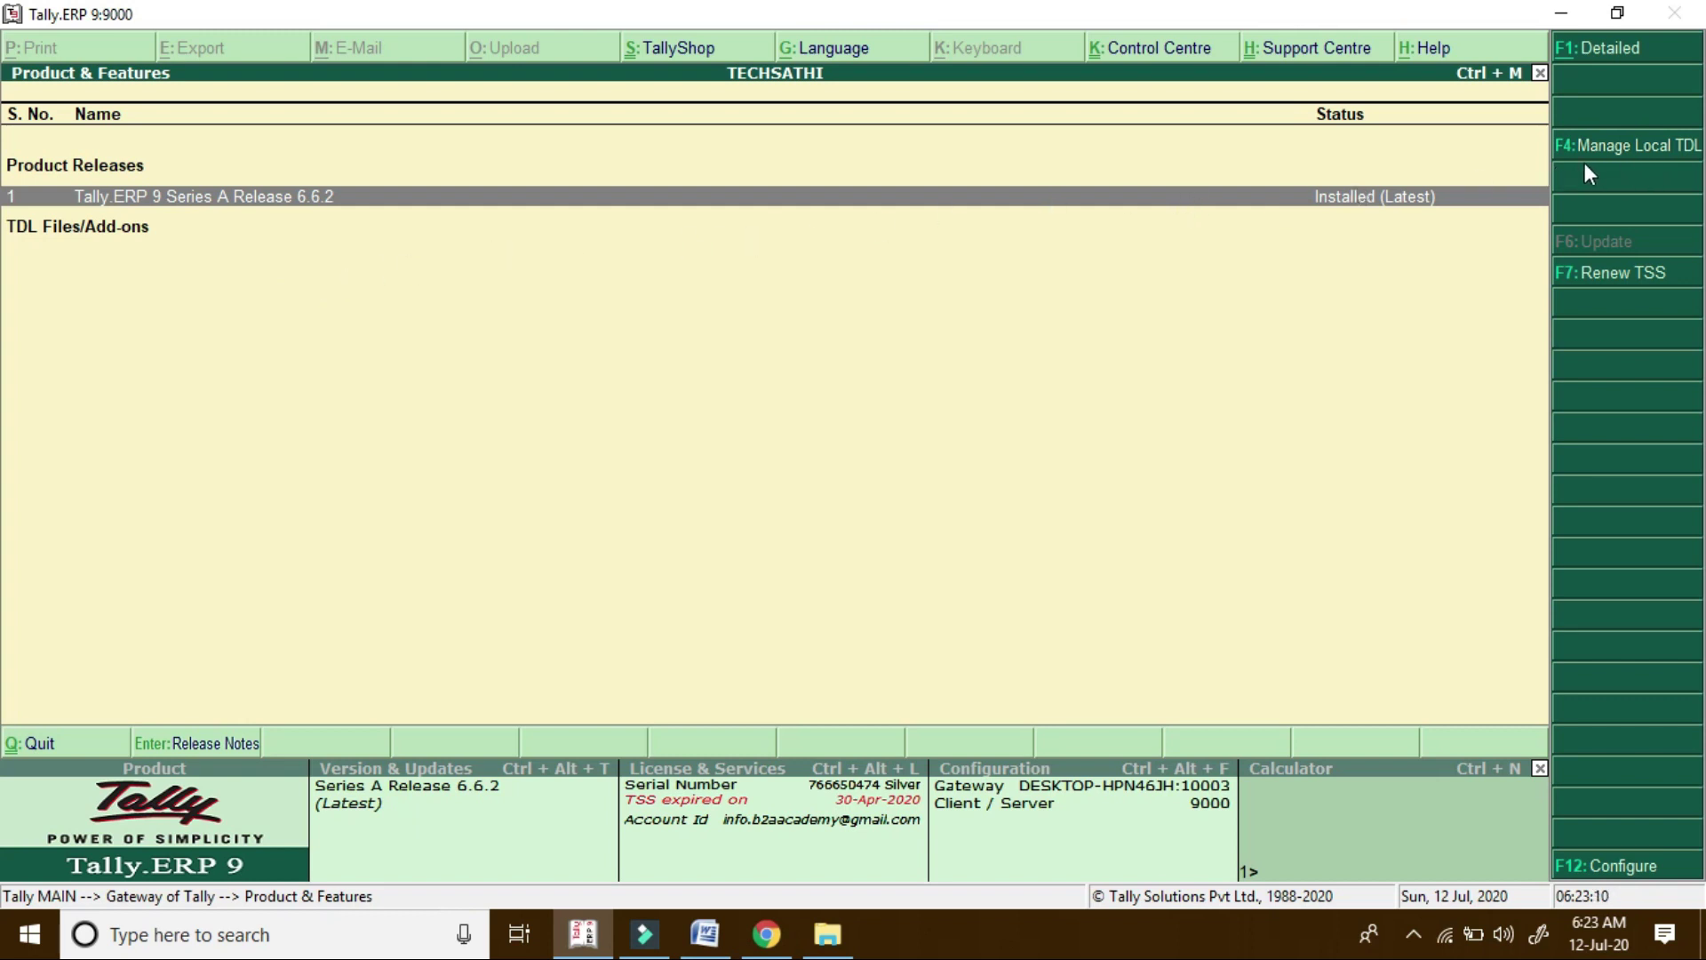
{"action": "left_click", "coordinate": [1645, 150]}
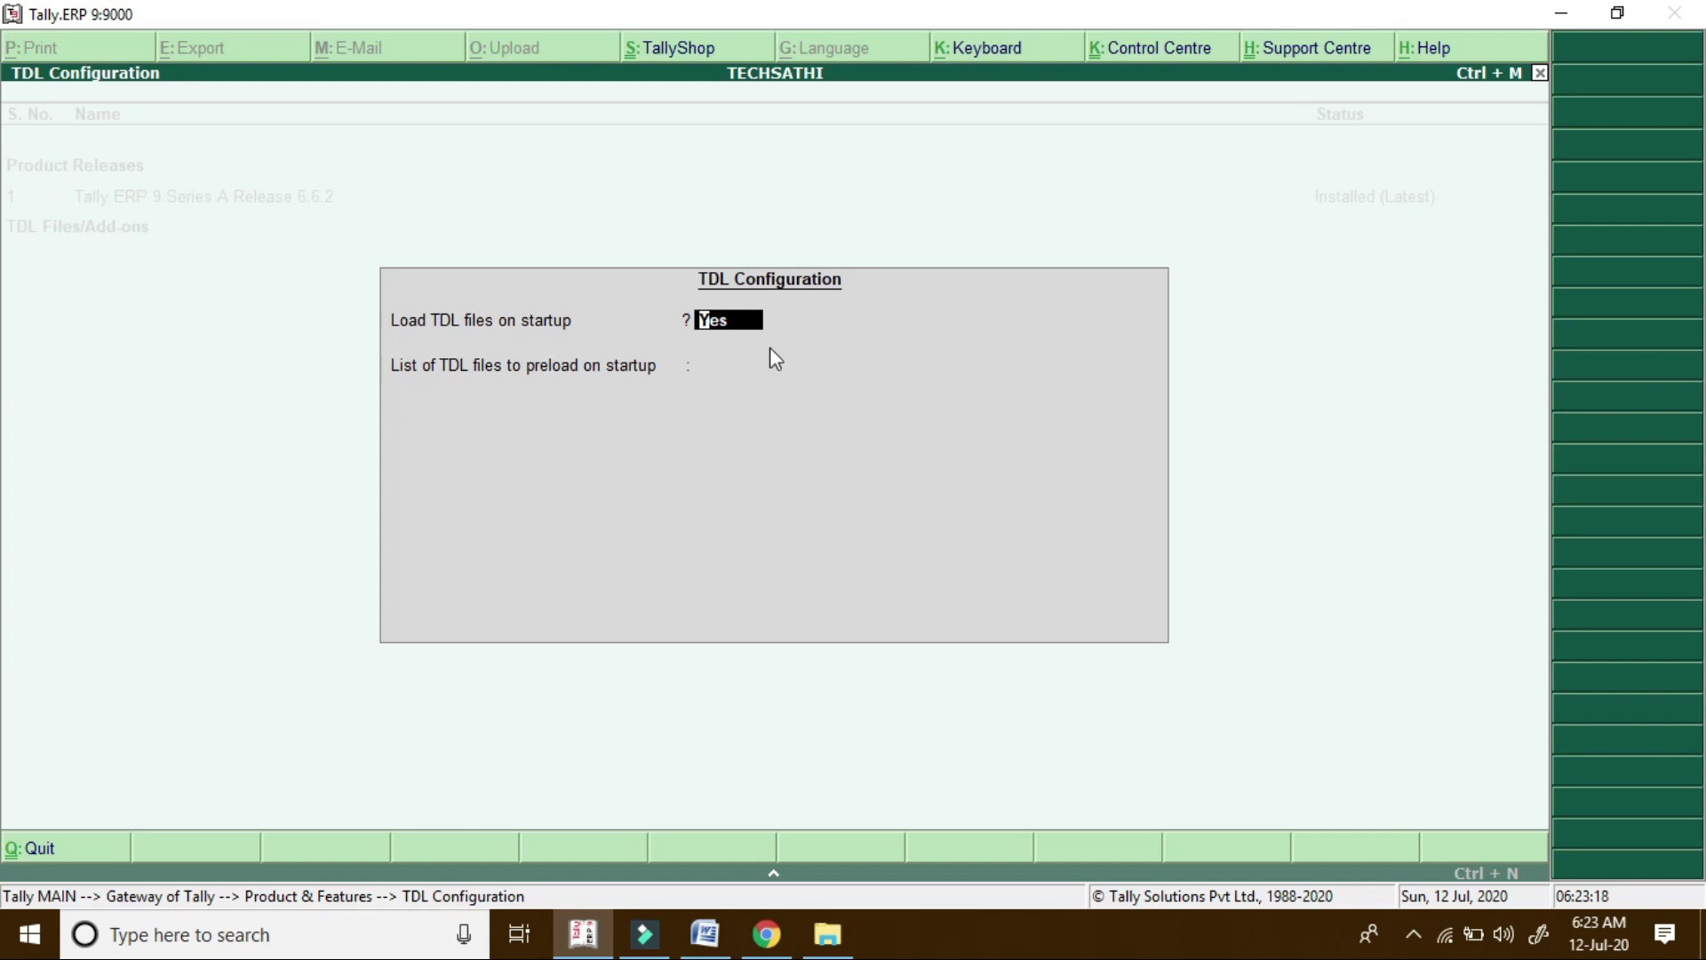
{"action": "key", "text": "Return"}
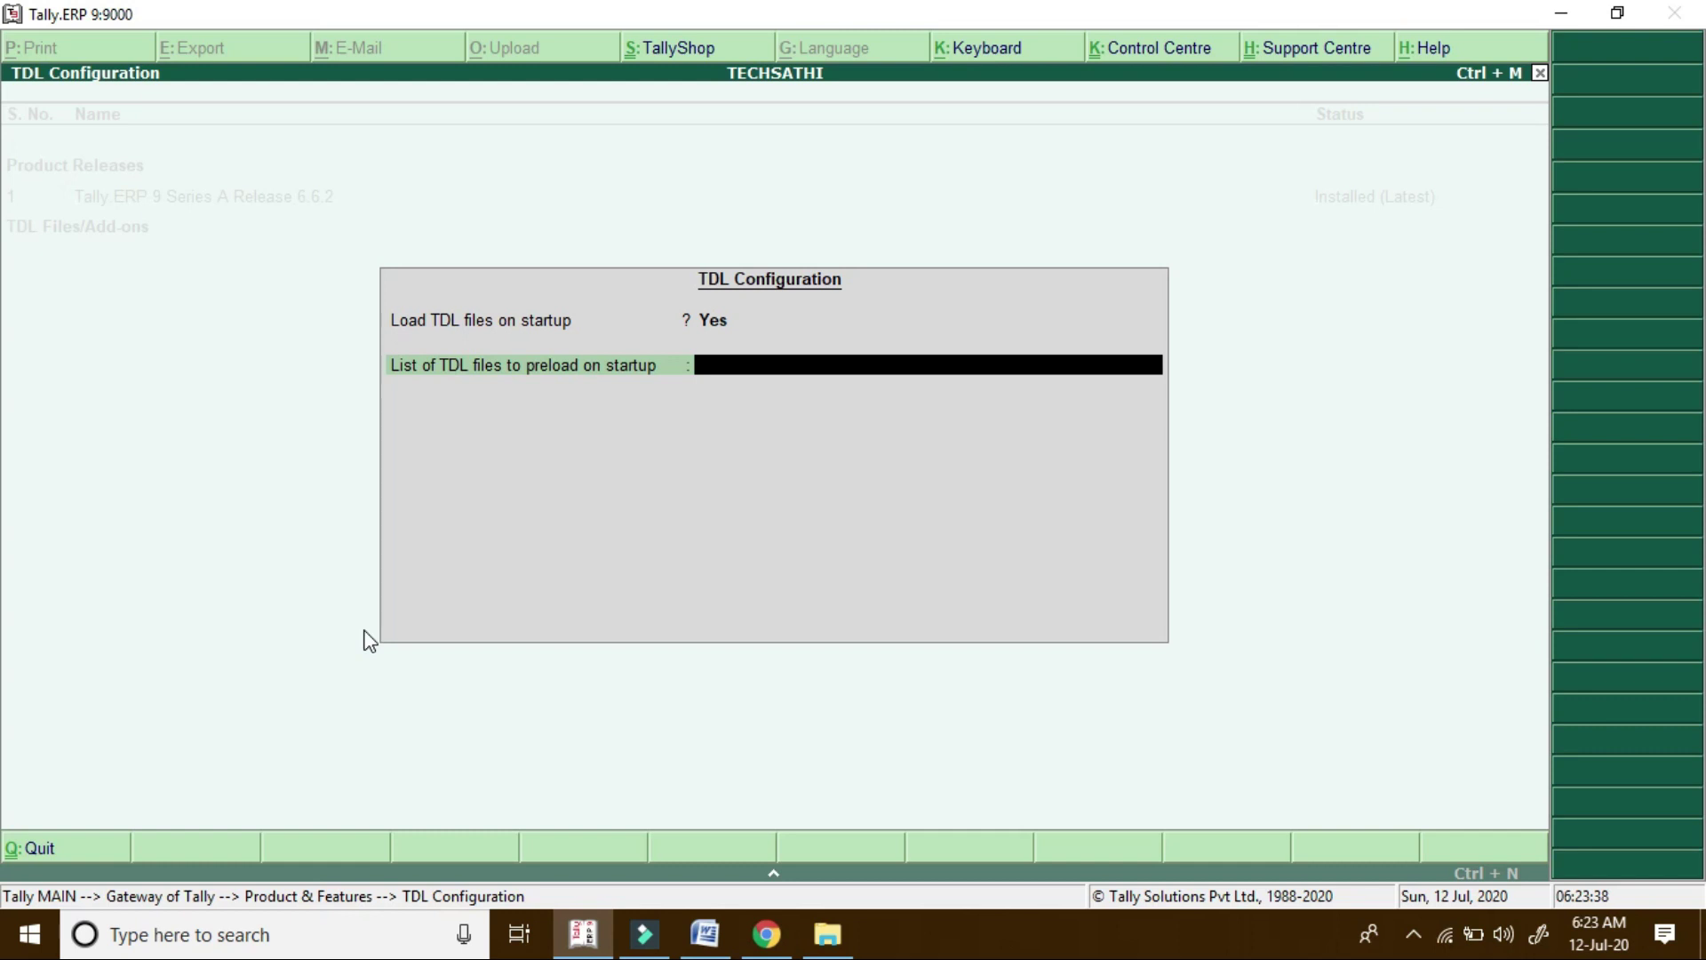
{"action": "key", "text": "ctrl+alt+v"}
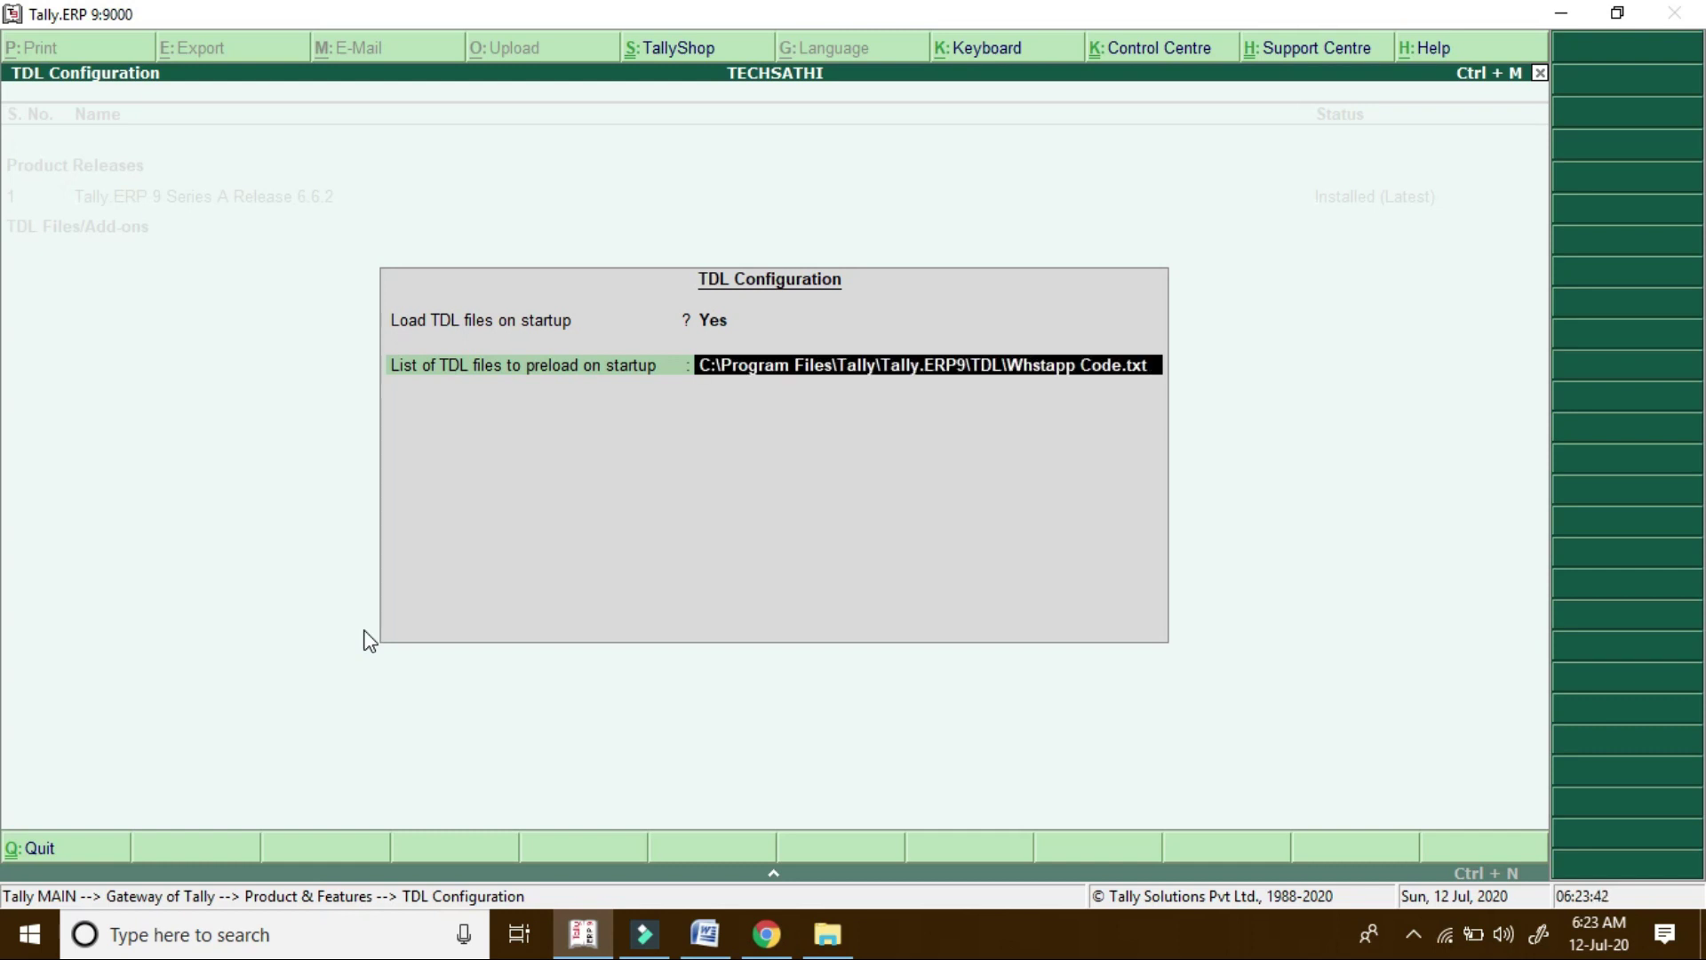
{"action": "key", "text": "Return"}
{"action": "key", "text": "Return"}
{"action": "key", "text": "Return"}
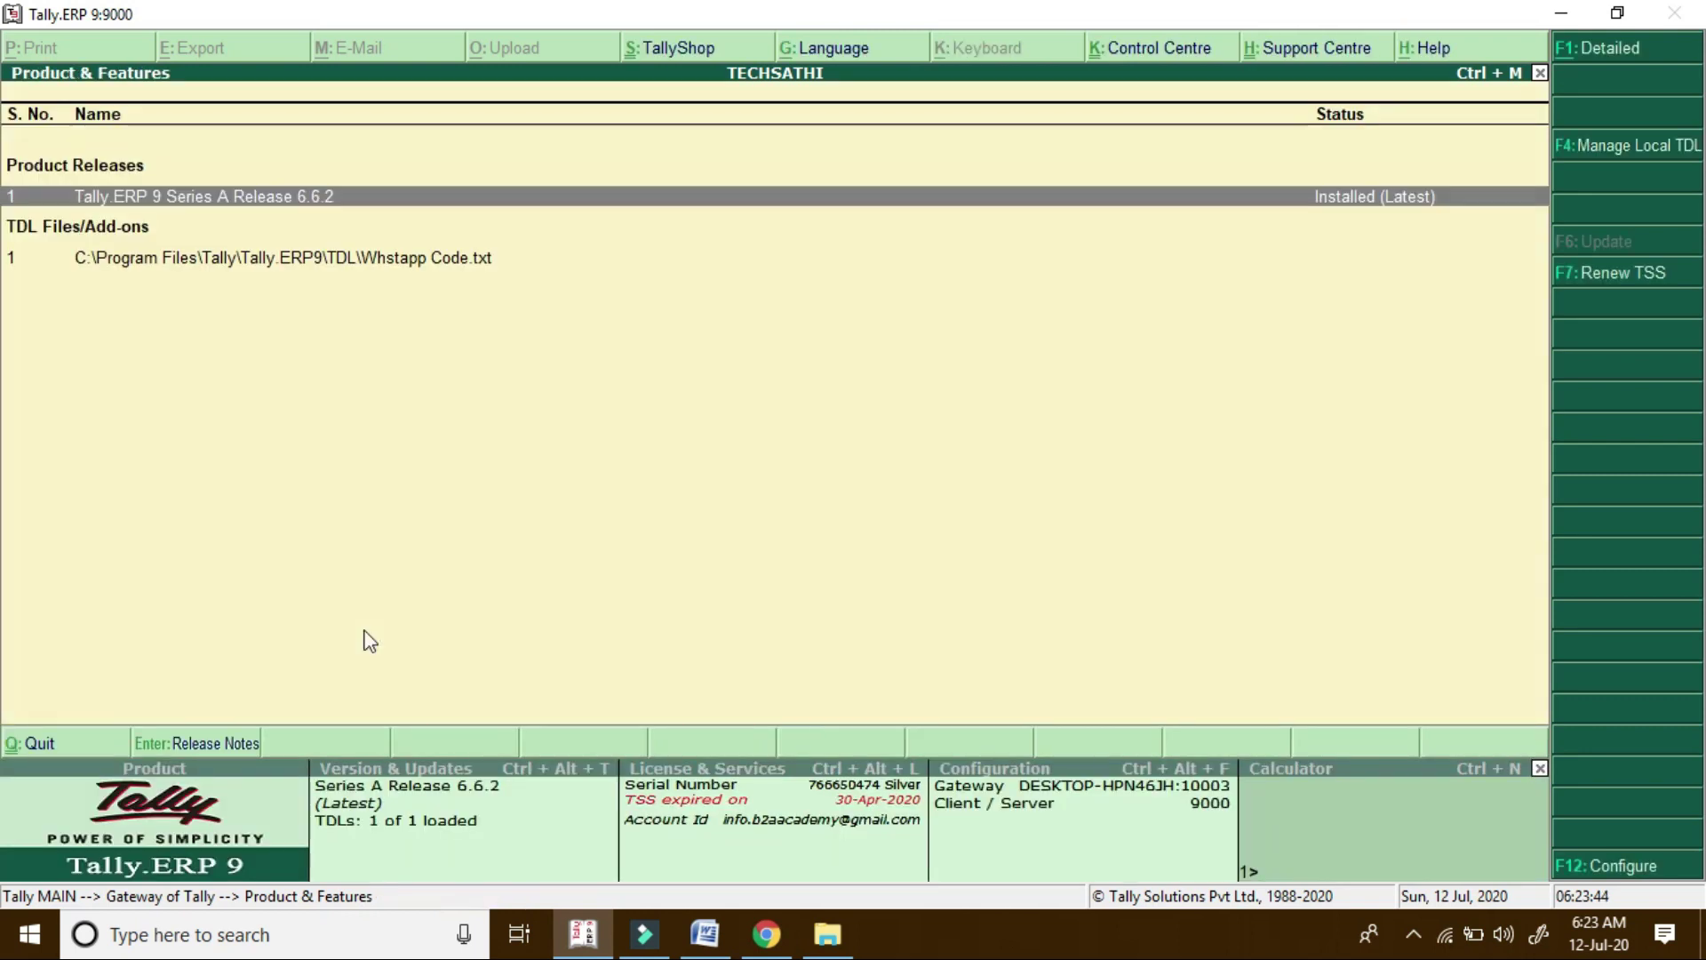
{"action": "key", "text": "Escape"}
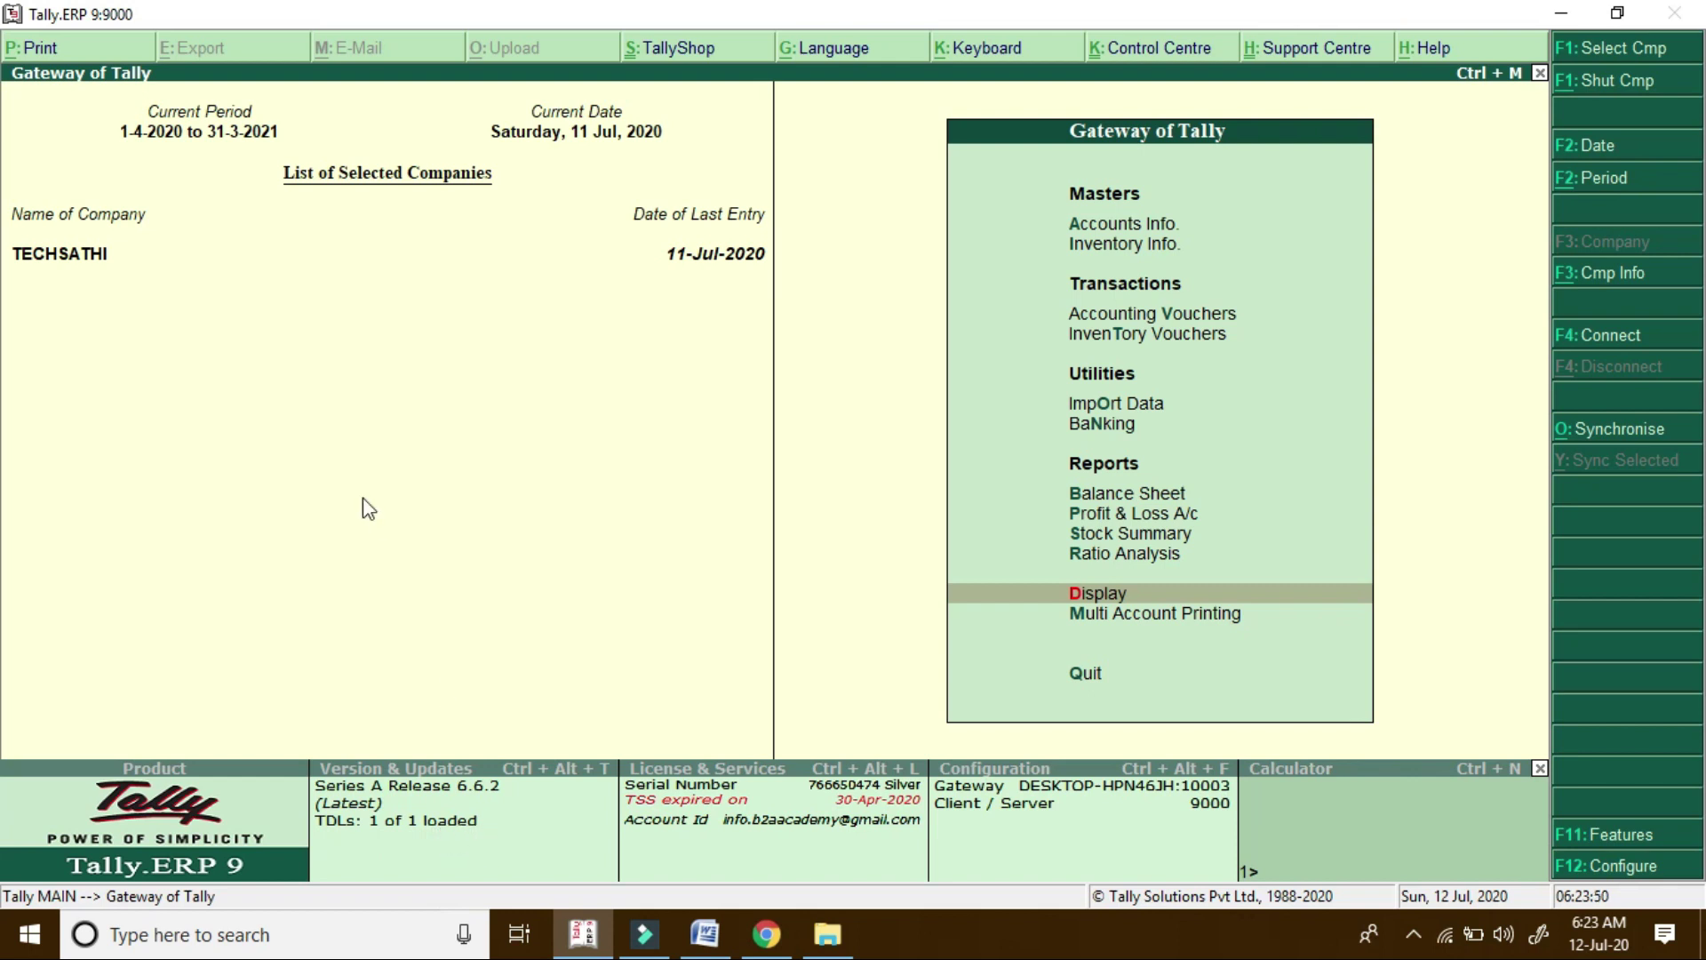
{"action": "key", "text": "Return"}
{"action": "key", "text": "y"}
{"action": "key", "text": "Down"}
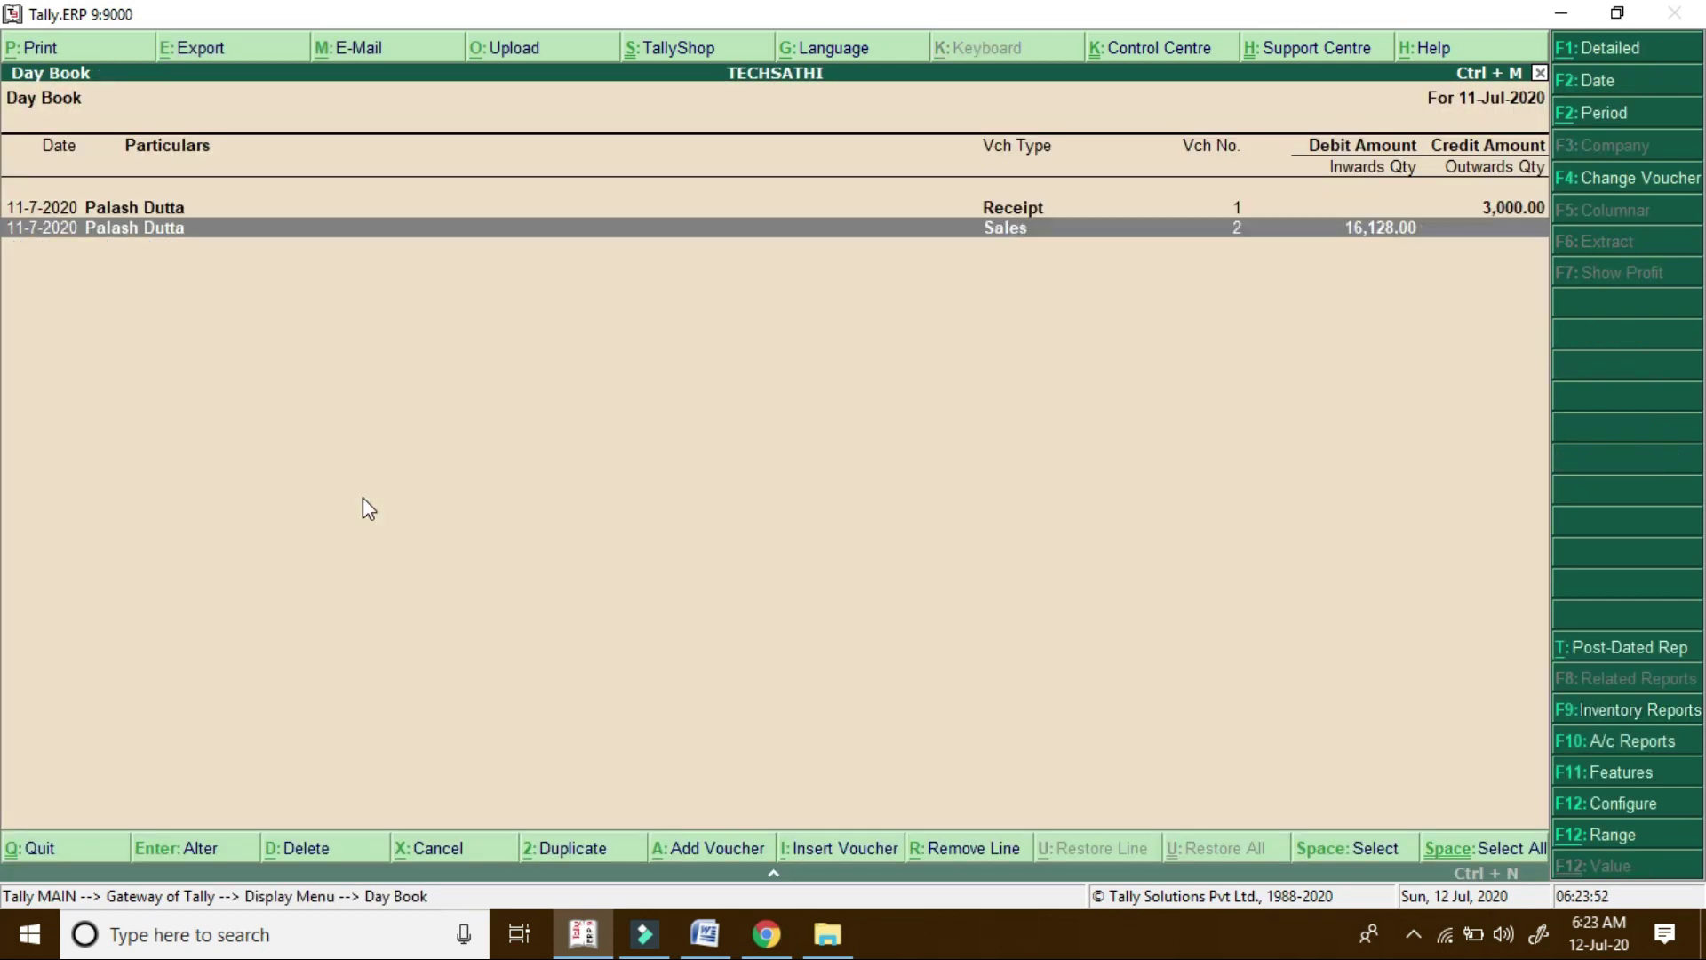
{"action": "key", "text": "Return"}
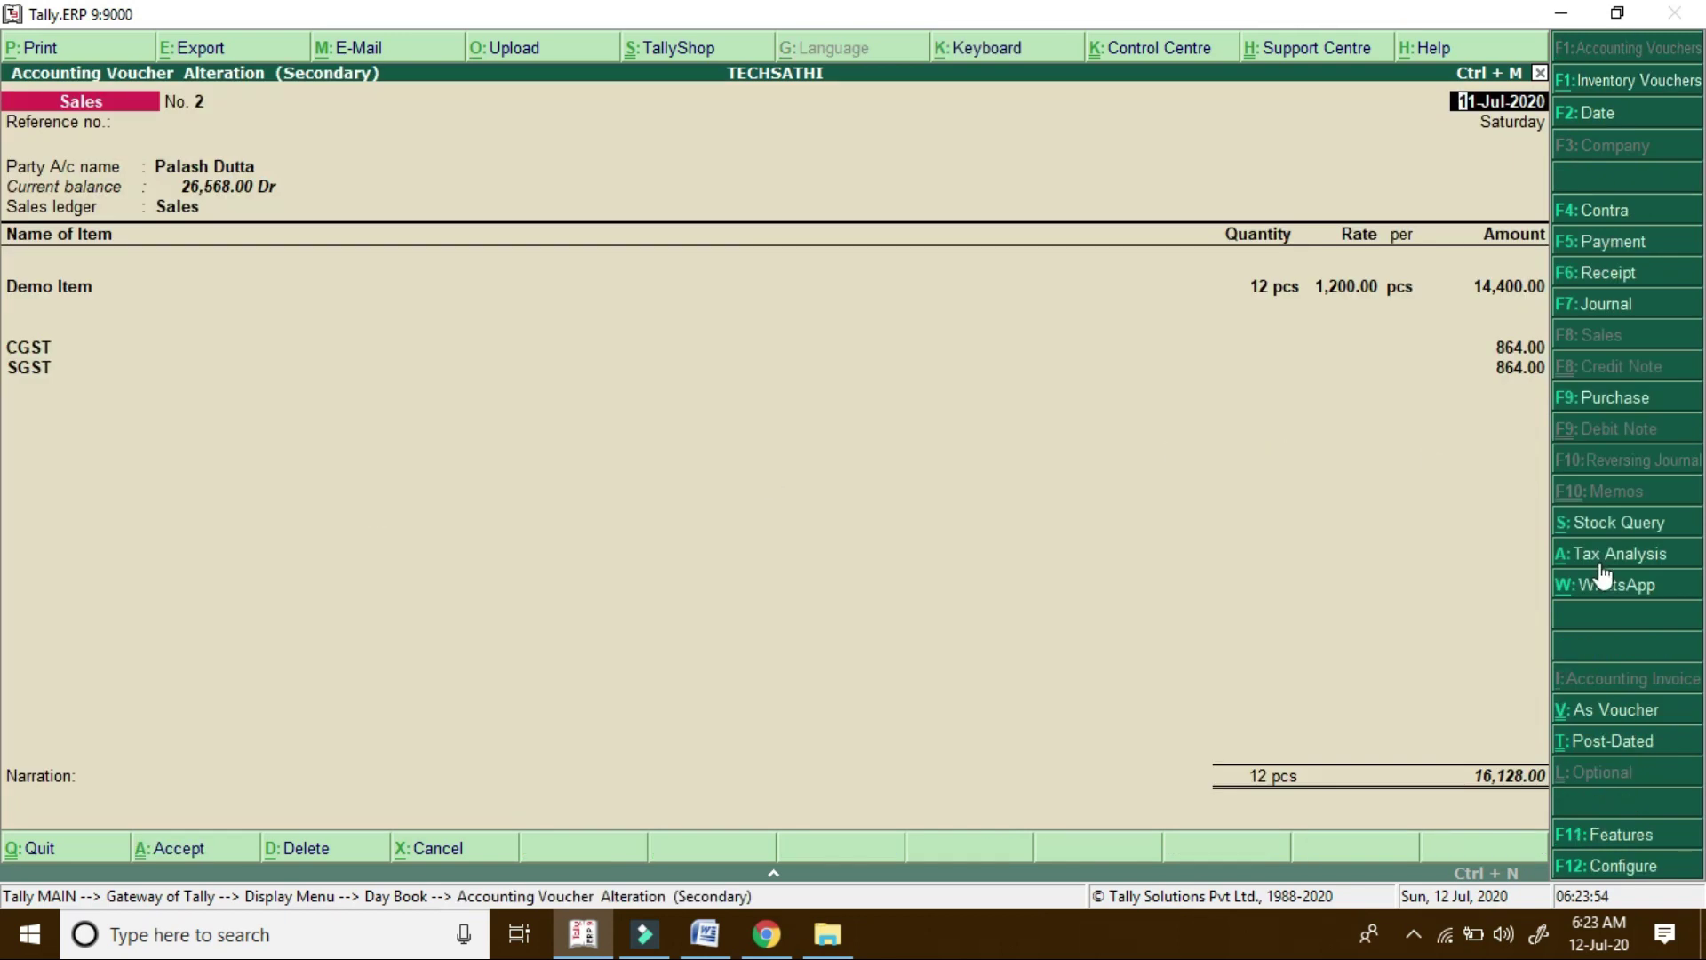
{"action": "key", "text": "Escape"}
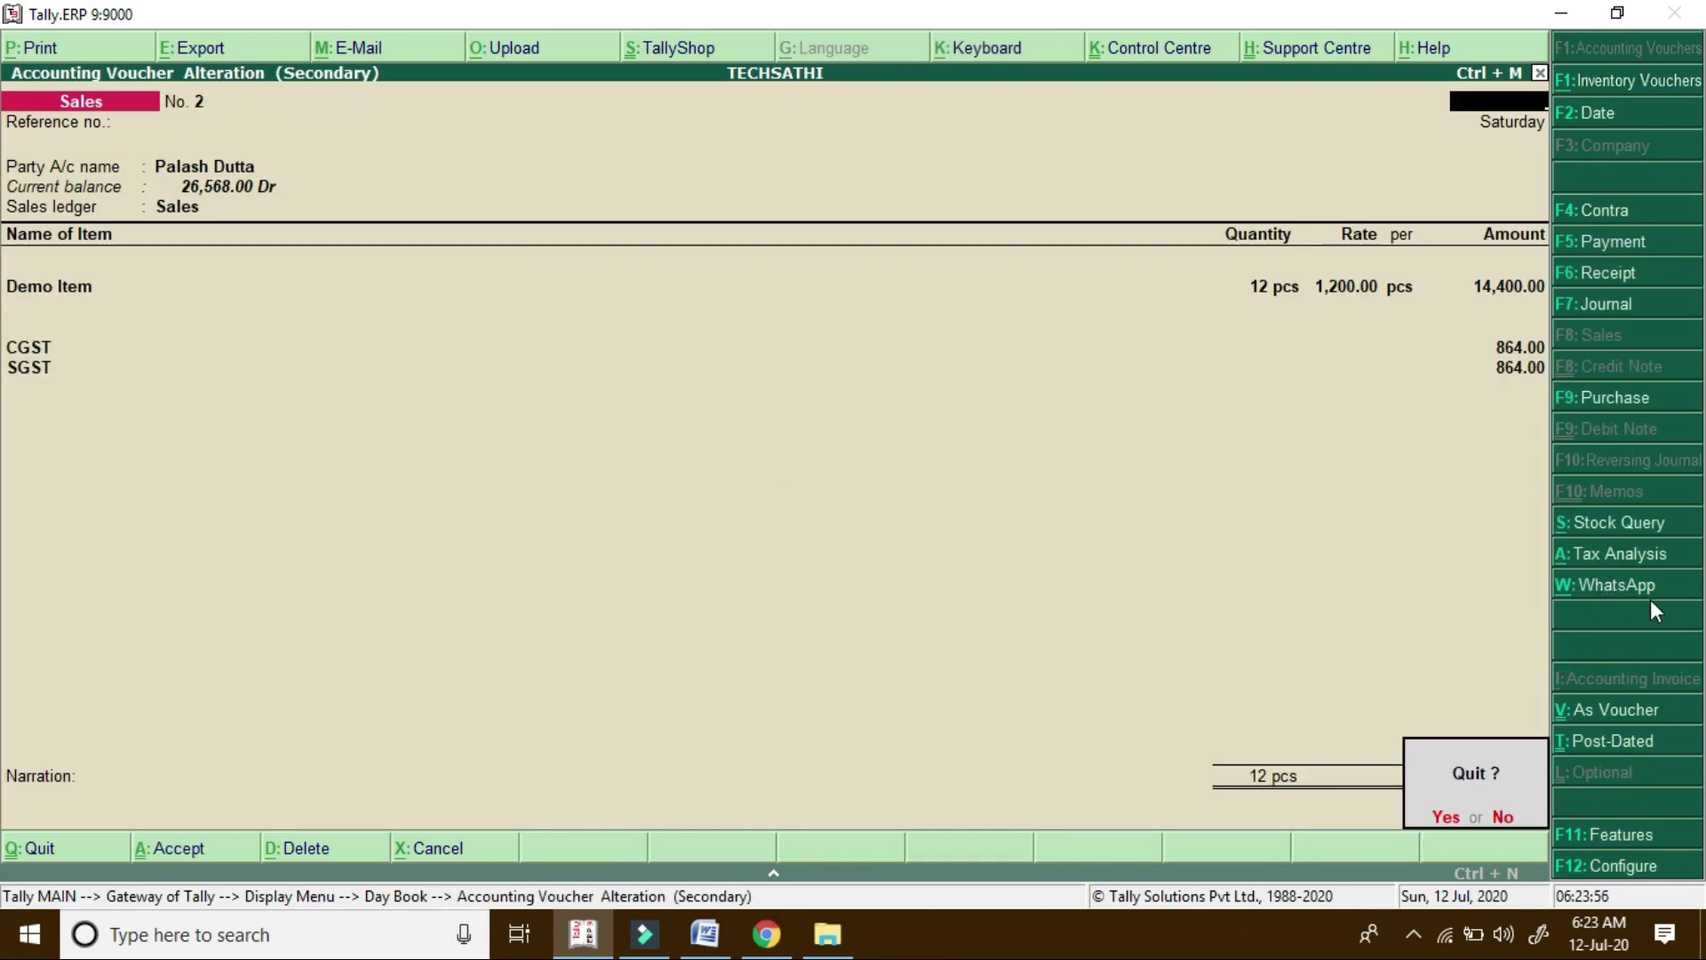
{"action": "key", "text": "Return"}
{"action": "key", "text": "Up"}
{"action": "key", "text": "Return"}
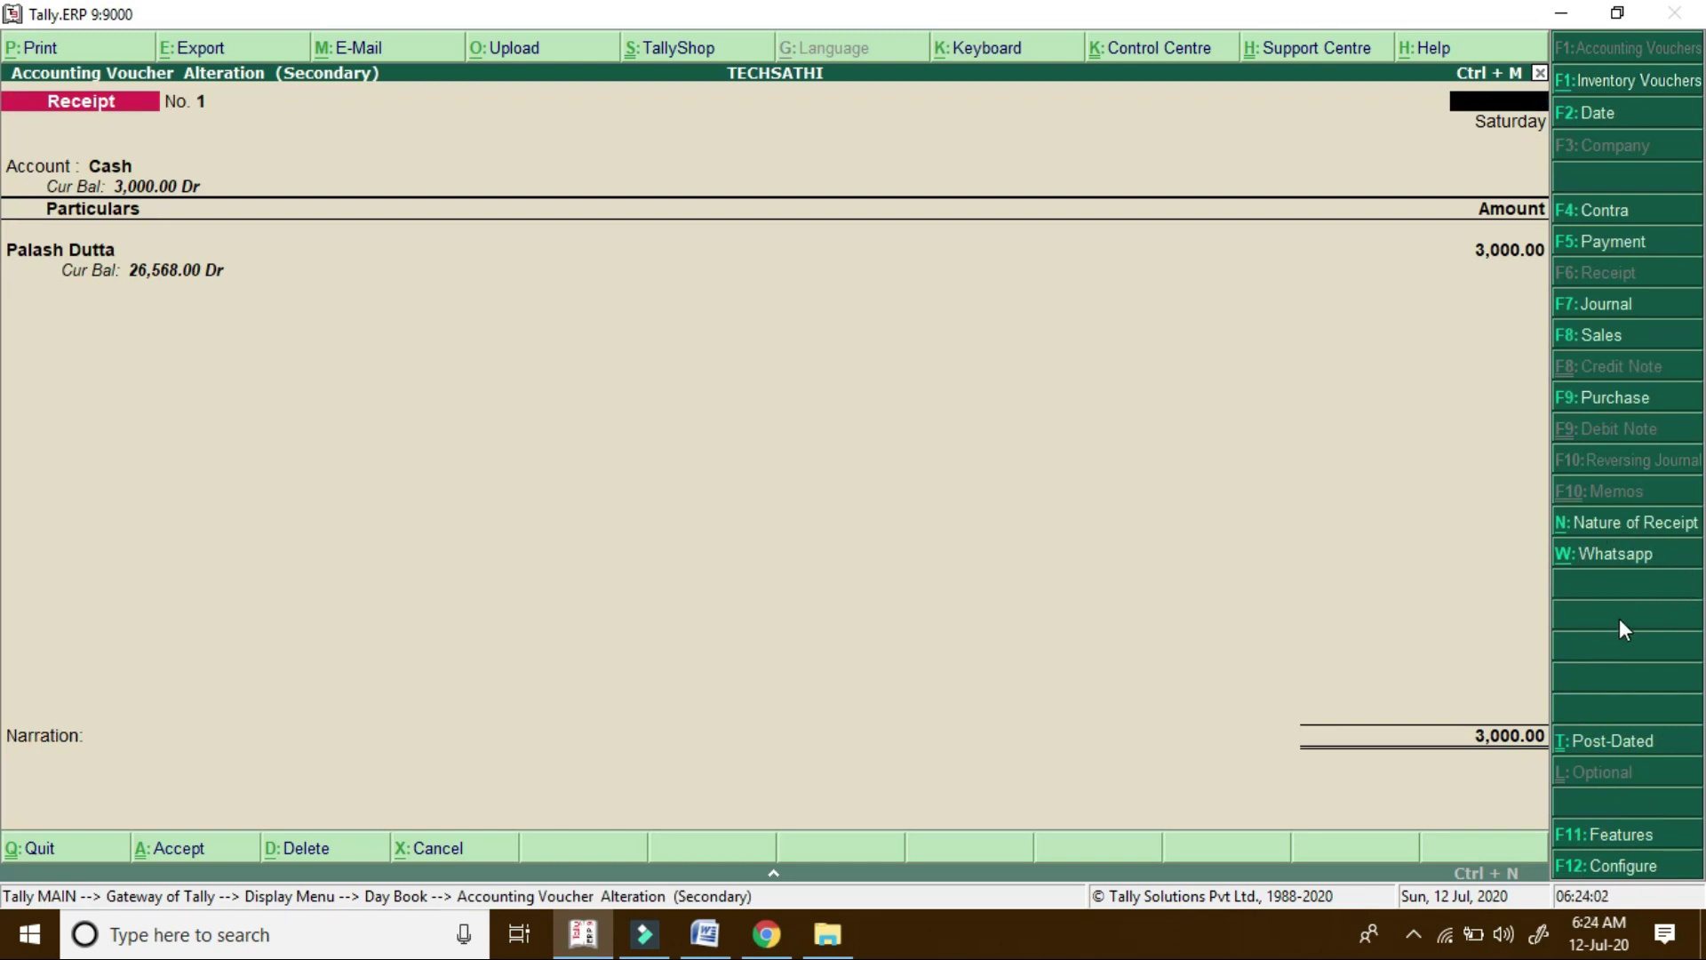
{"action": "key", "text": "Escape"}
{"action": "key", "text": "y"}
{"action": "key", "text": "Escape"}
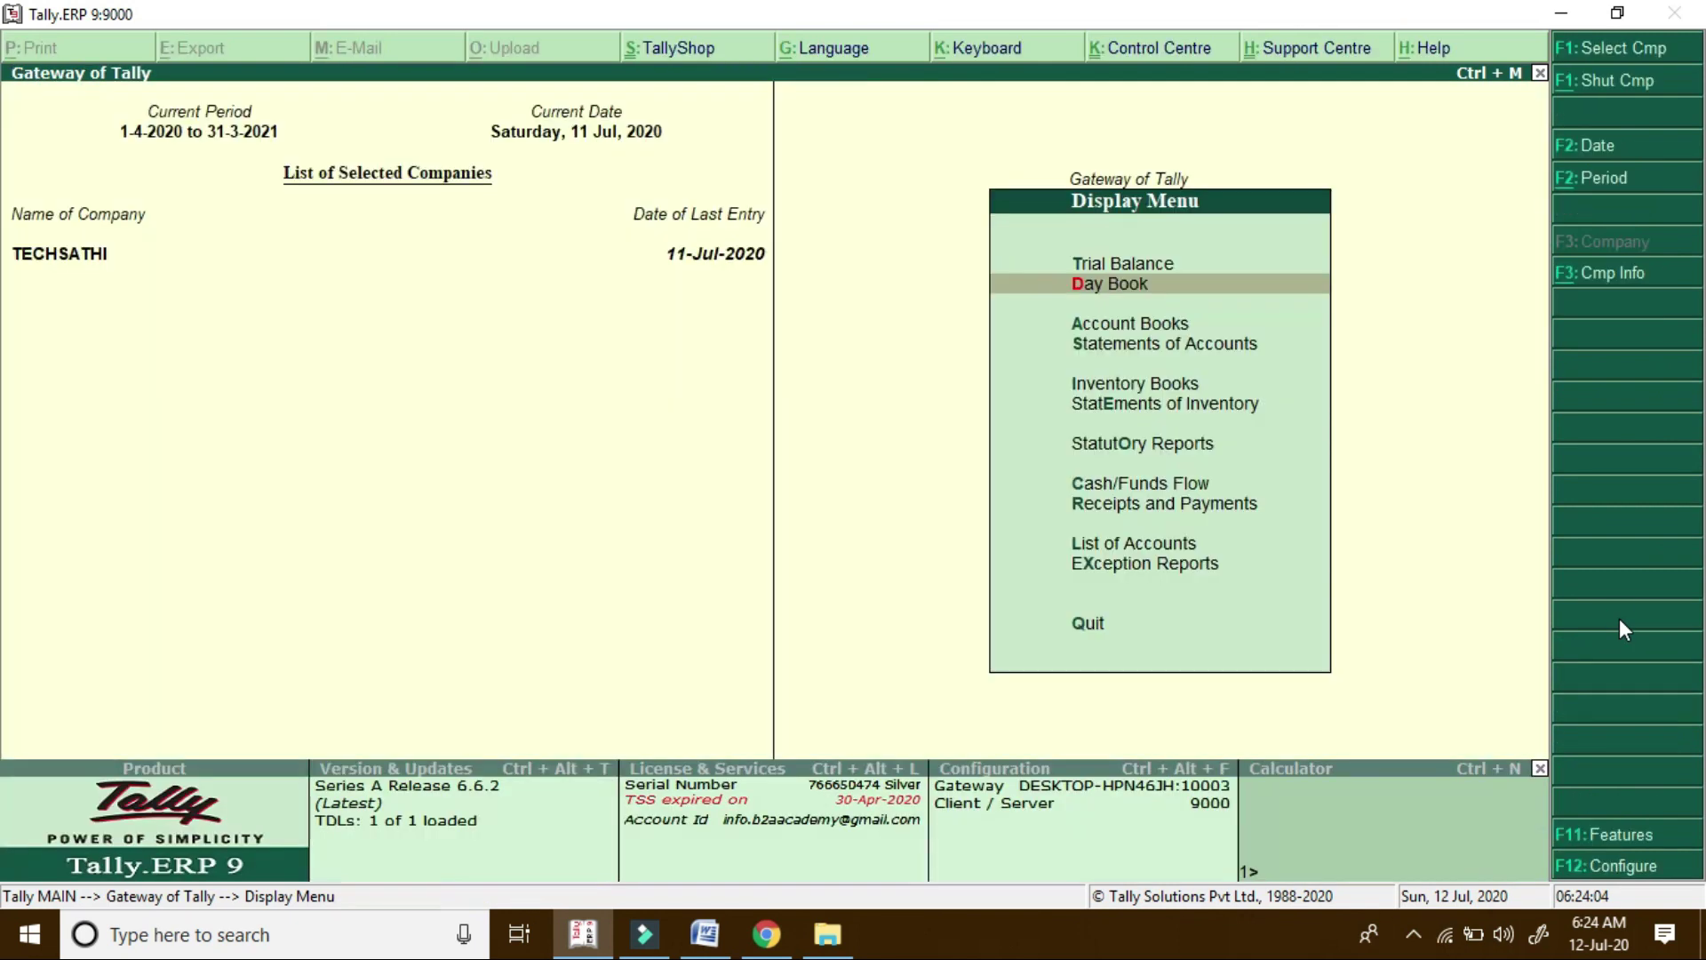
{"action": "key", "text": "Escape"}
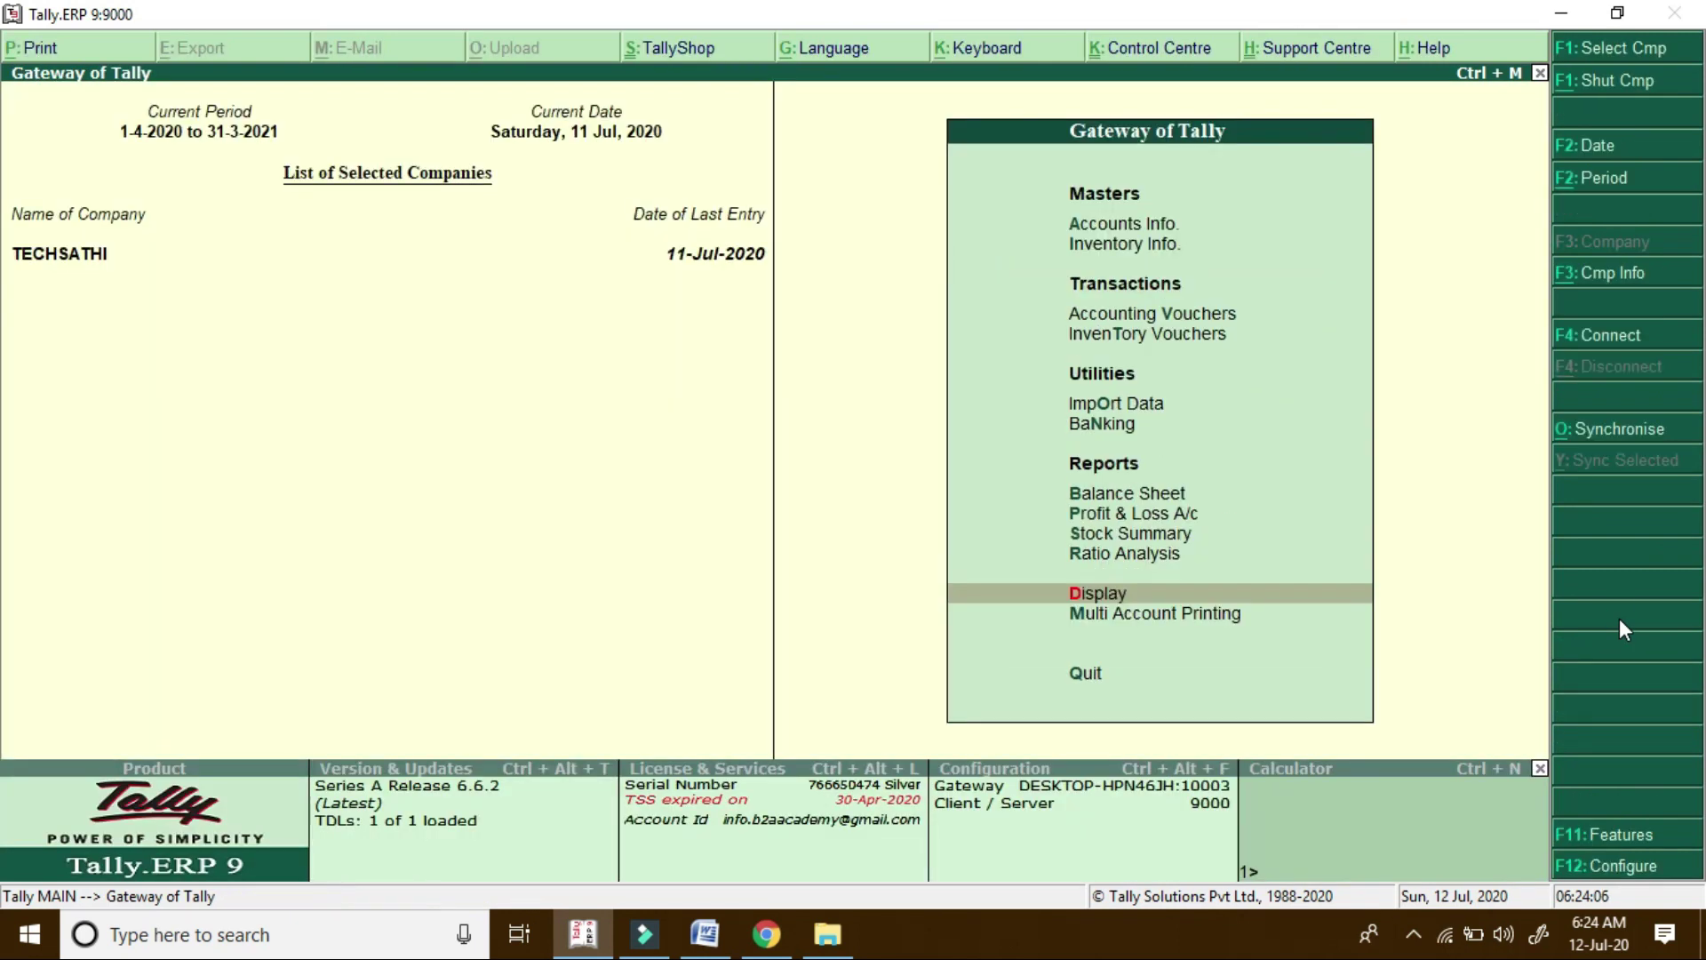